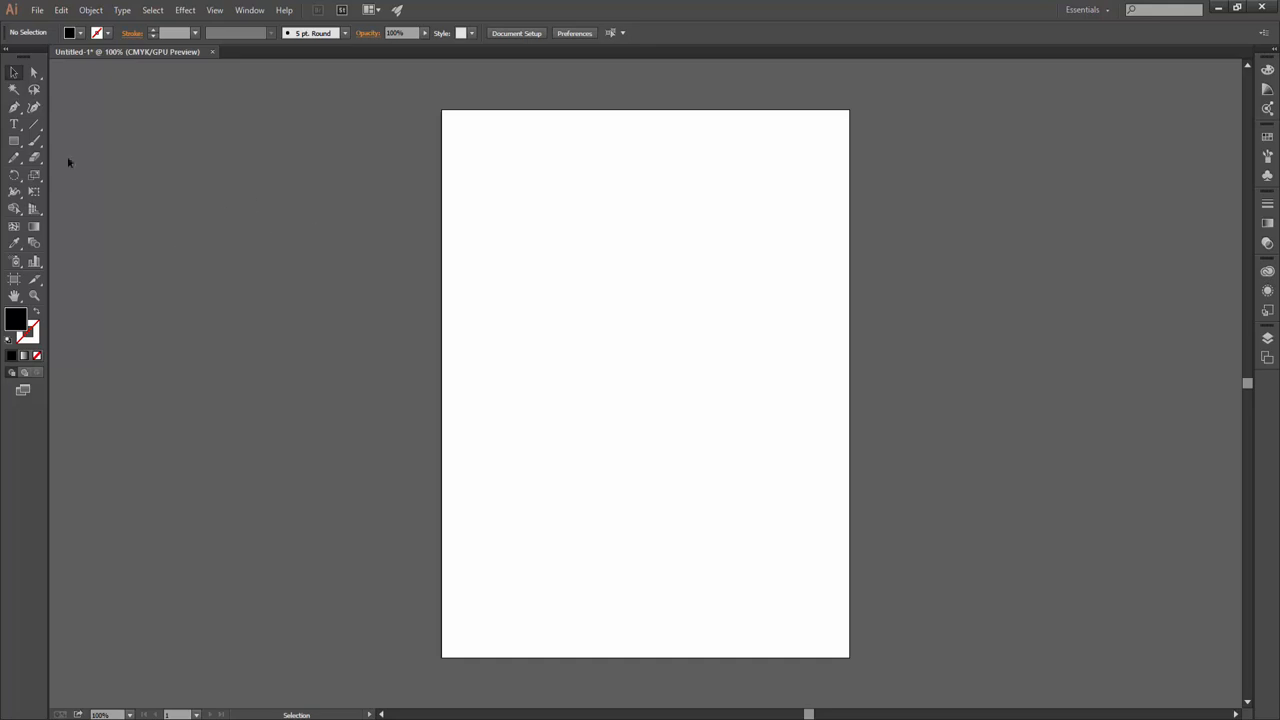
left_click(35, 73)
left_click_drag(33, 78, 88, 91)
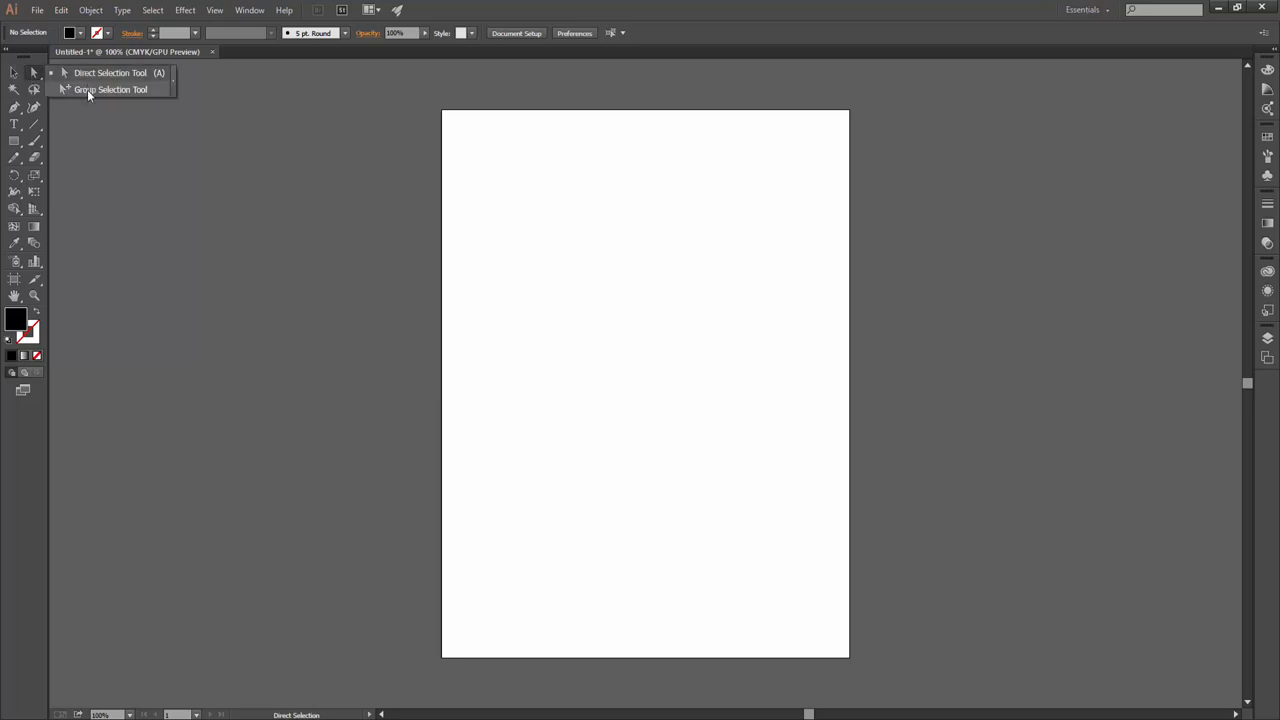
left_click(13, 74)
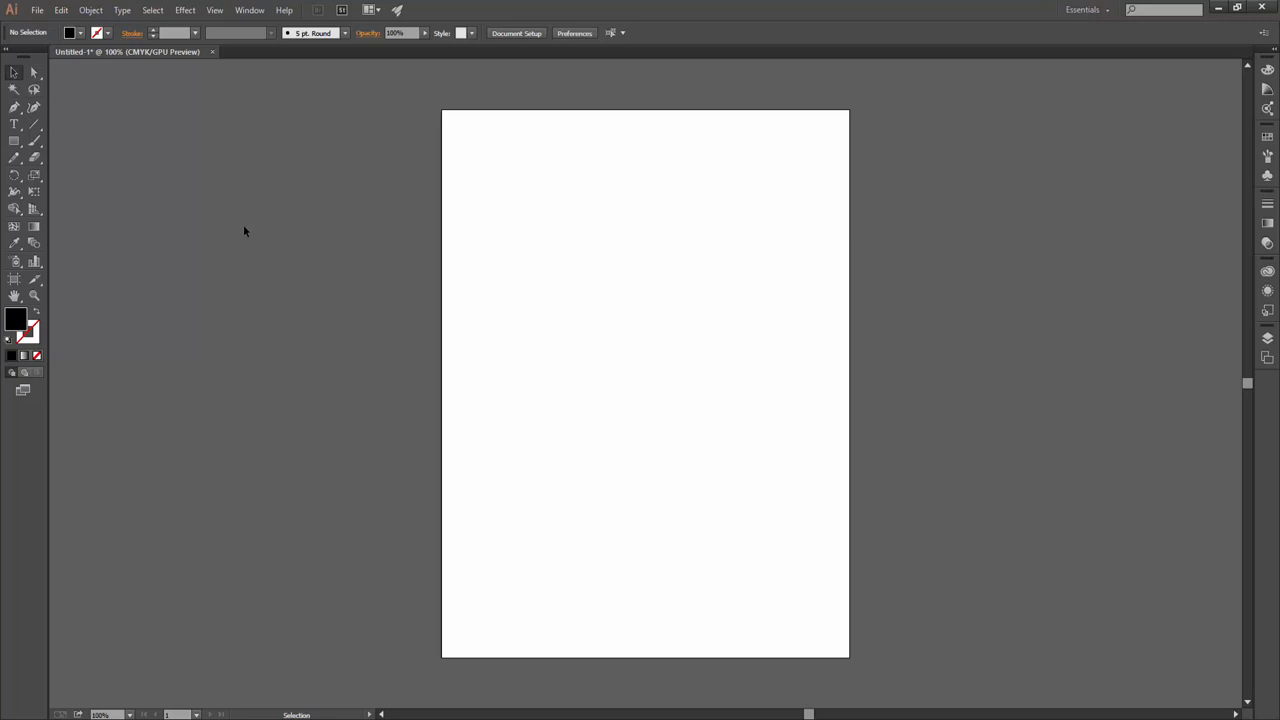
Add the text "Graphic School" to the upper half of the artboard and enlarge it to about 54 pt
left_click(20, 130)
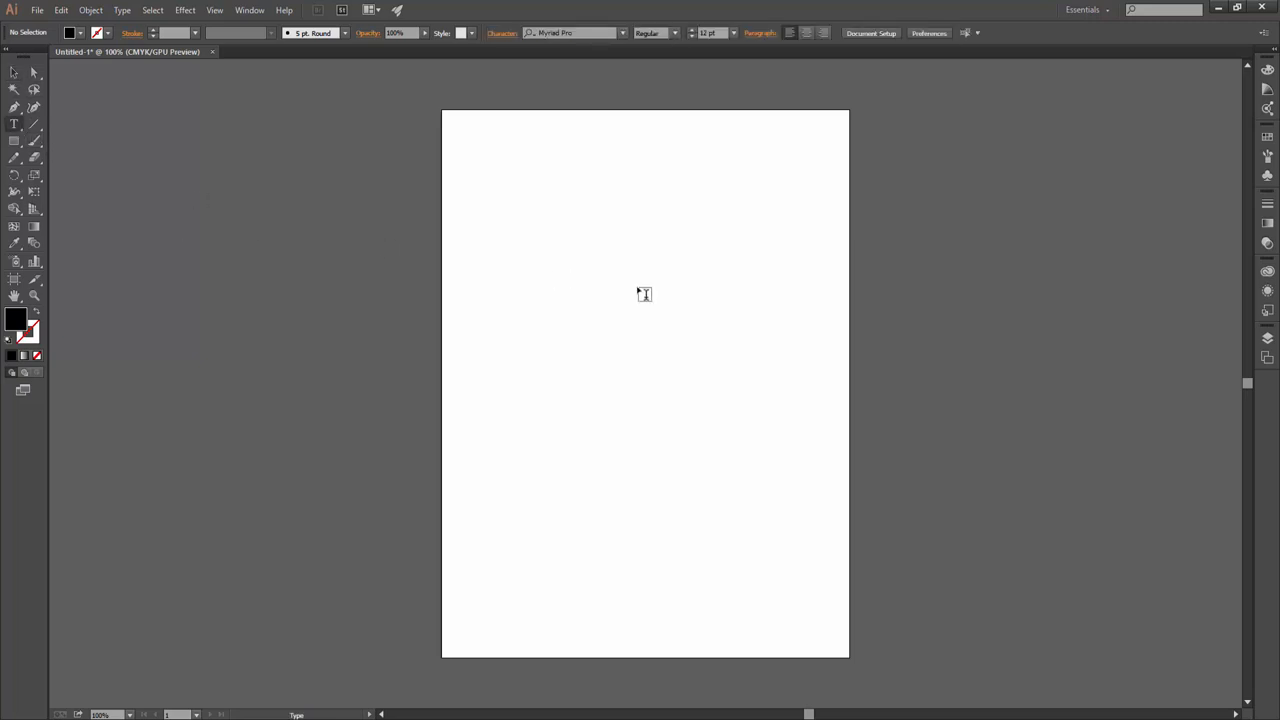
left_click(523, 284)
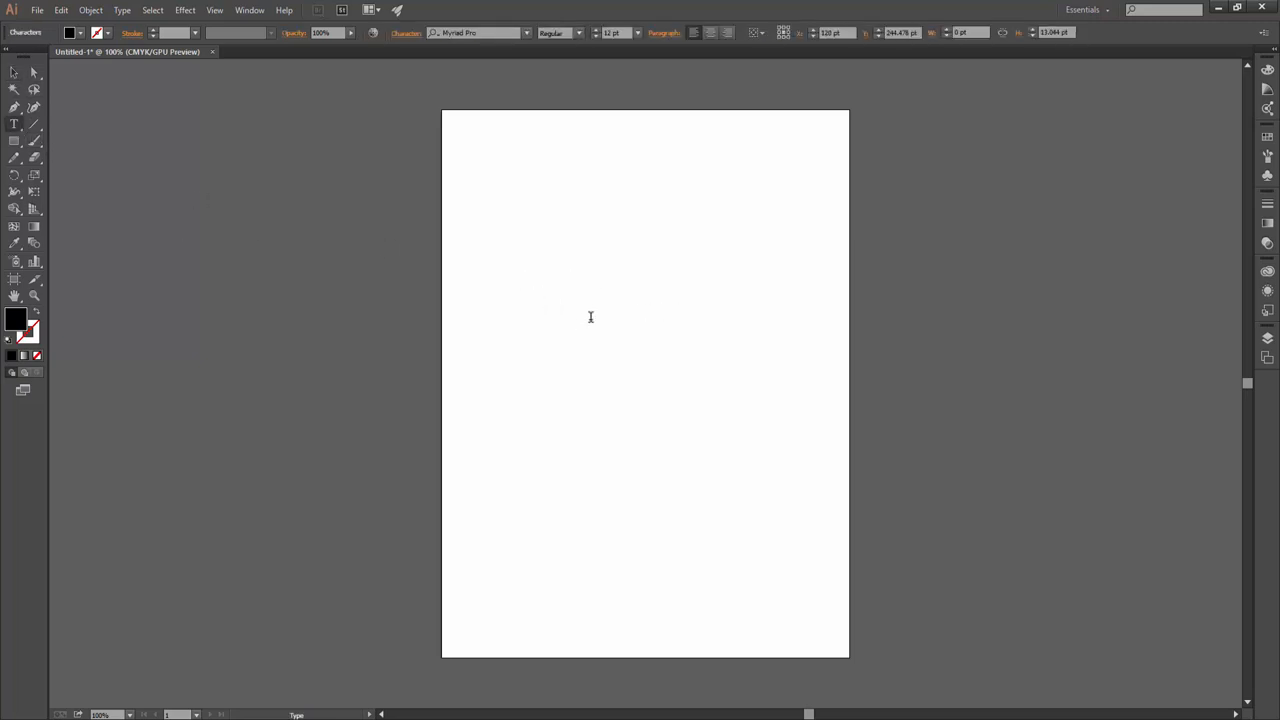
type("Graphic School")
left_click(13, 73)
left_click_drag(572, 284, 676, 318)
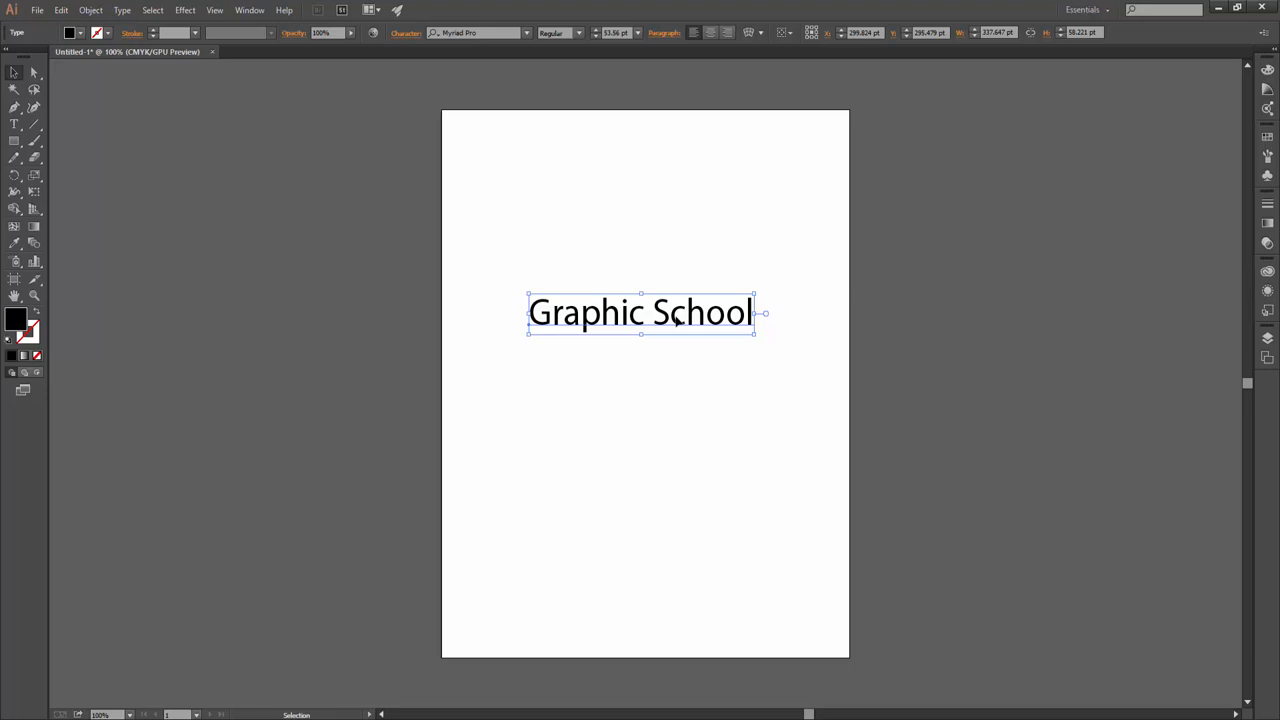
Move the "Graphic School" text up and to the right on the artboard
left_click_drag(683, 318, 732, 287)
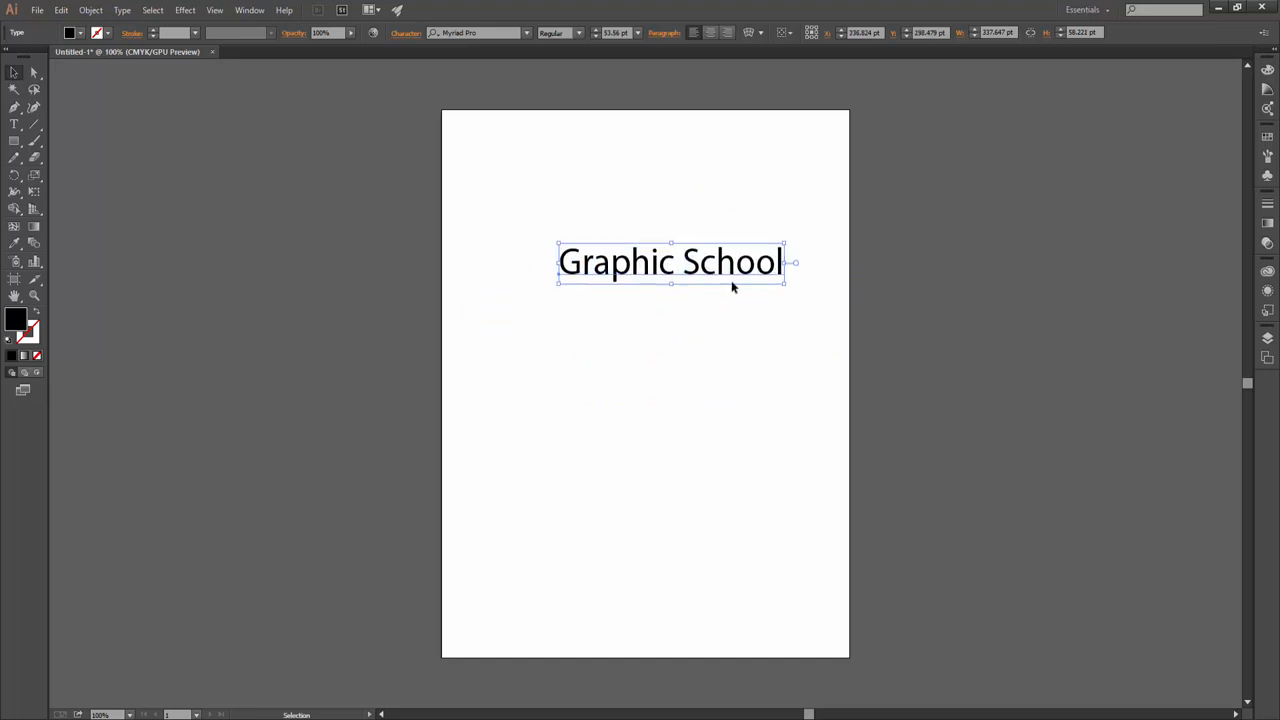
left_click(744, 304)
left_click(737, 283)
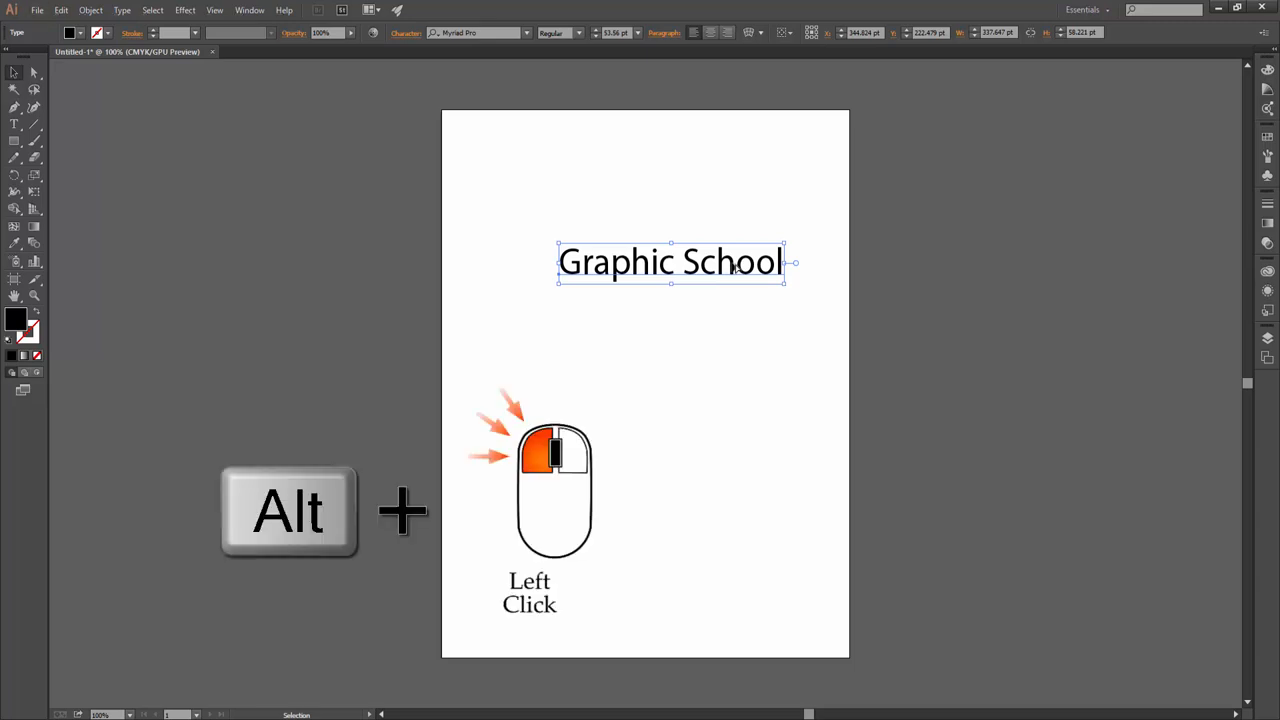
Duplicate the "Graphic School" text once directly below and once directly above the original
left_click_drag(733, 266, 731, 348)
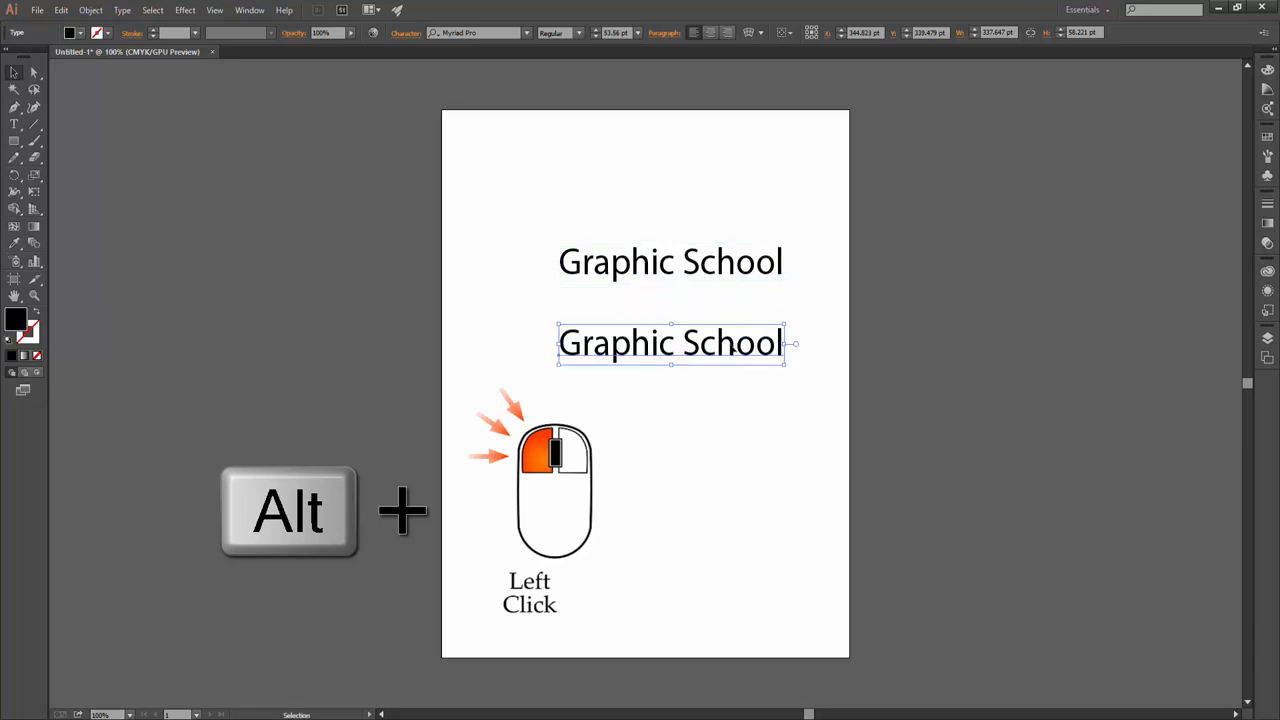
left_click(730, 266)
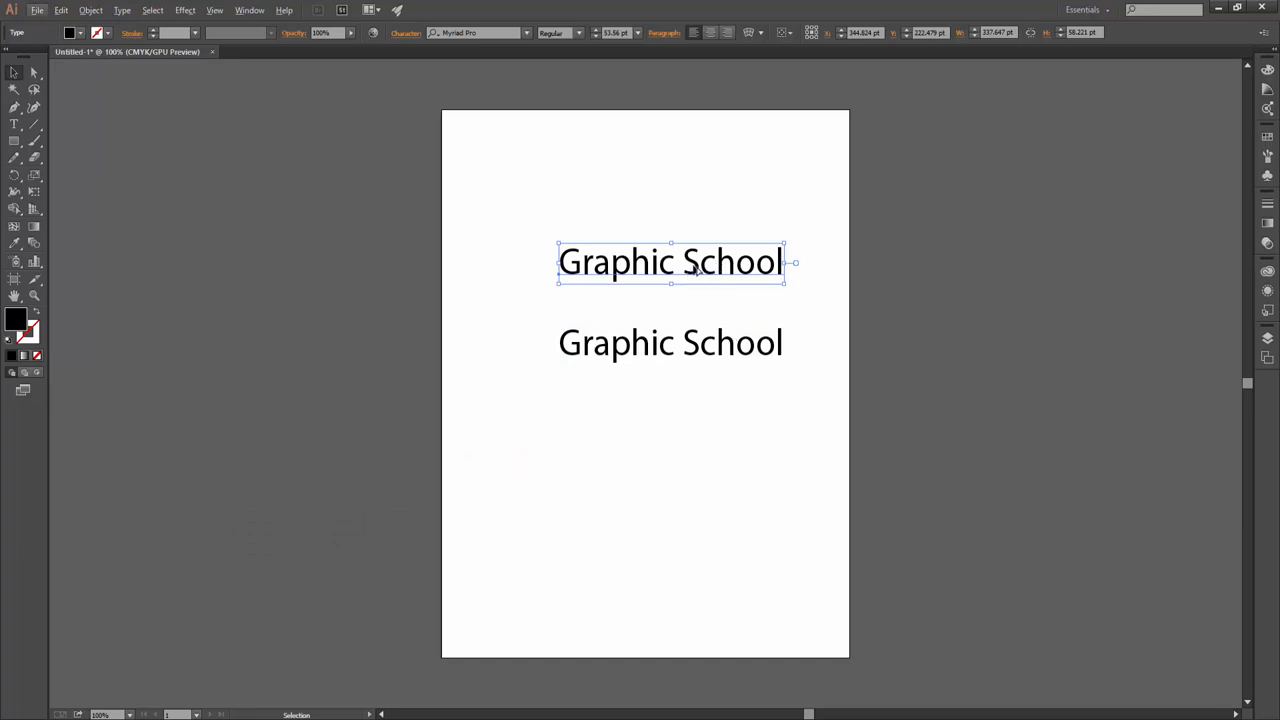
left_click_drag(694, 272, 695, 194)
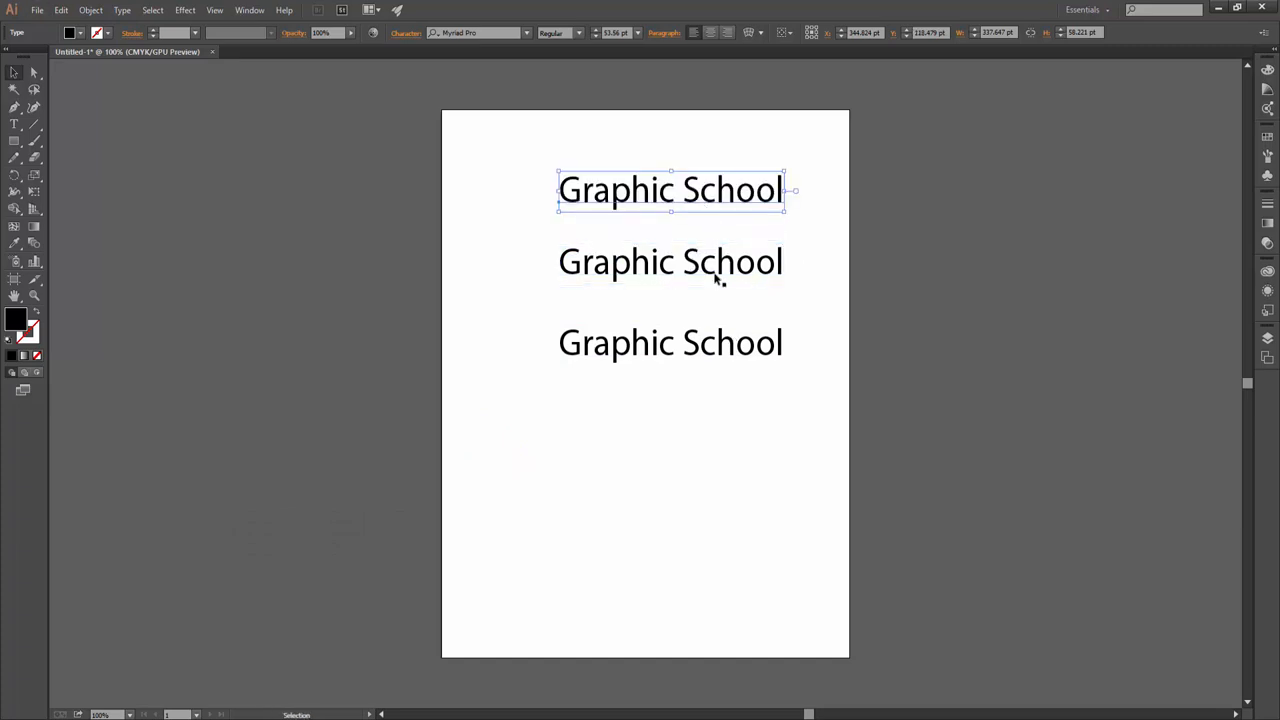
Draw three black rectangles in a row below the texts, the first about 119 × 76 pt and the third about 124 × 84 pt
left_click(14, 141)
left_click_drag(538, 409, 712, 487)
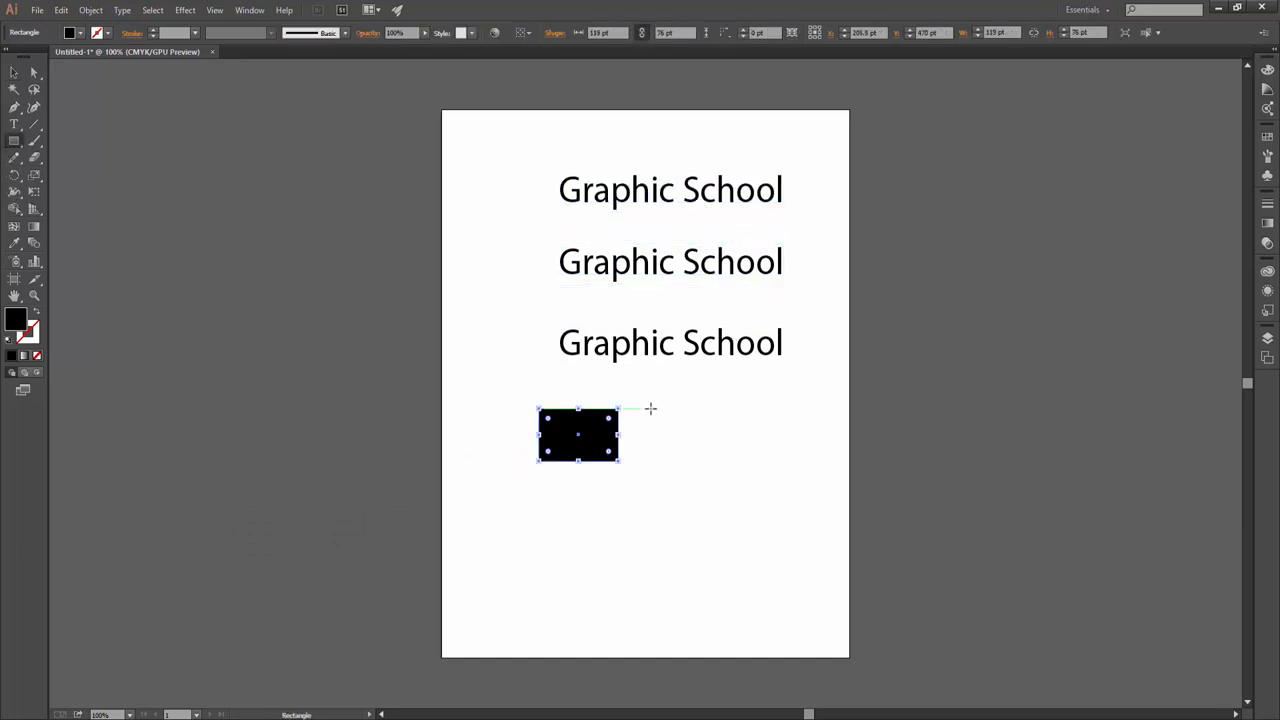
left_click_drag(651, 409, 735, 461)
mouse_move(751, 413)
left_mouse_down()
mouse_move(834, 471)
mouse_move(783, 453)
left_mouse_up()
key("v")
left_click(575, 425)
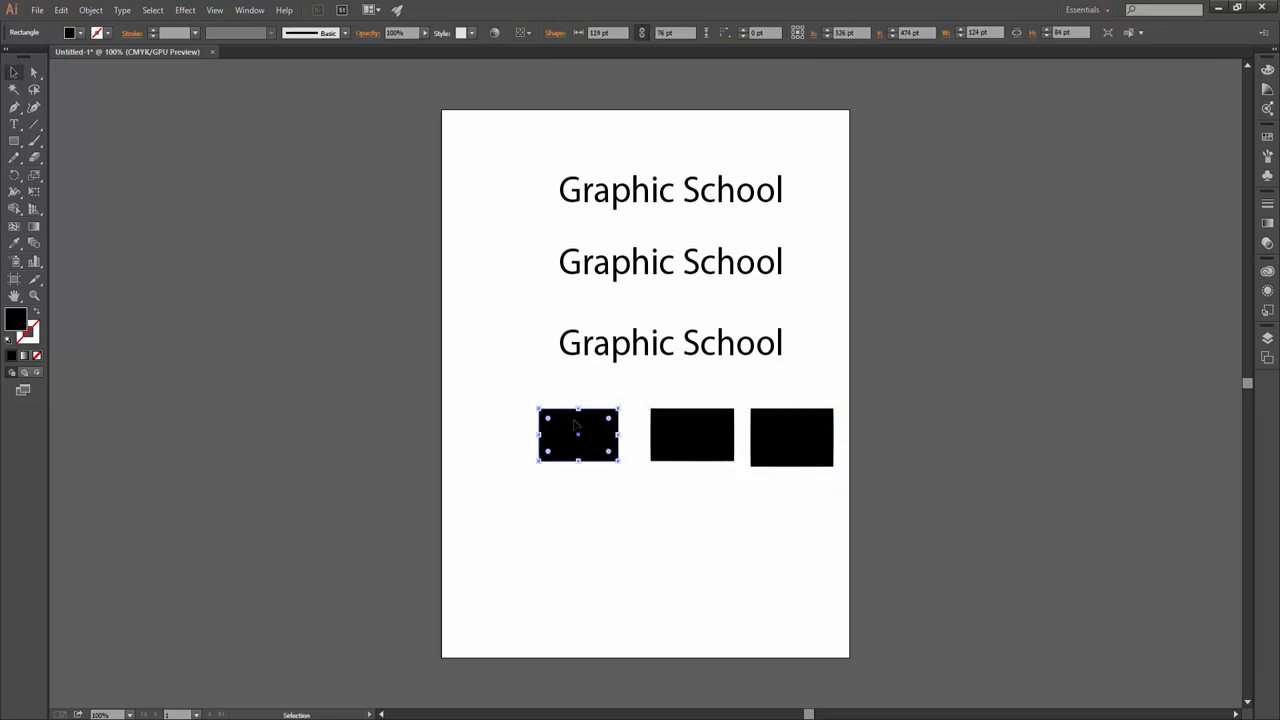
left_click(714, 519)
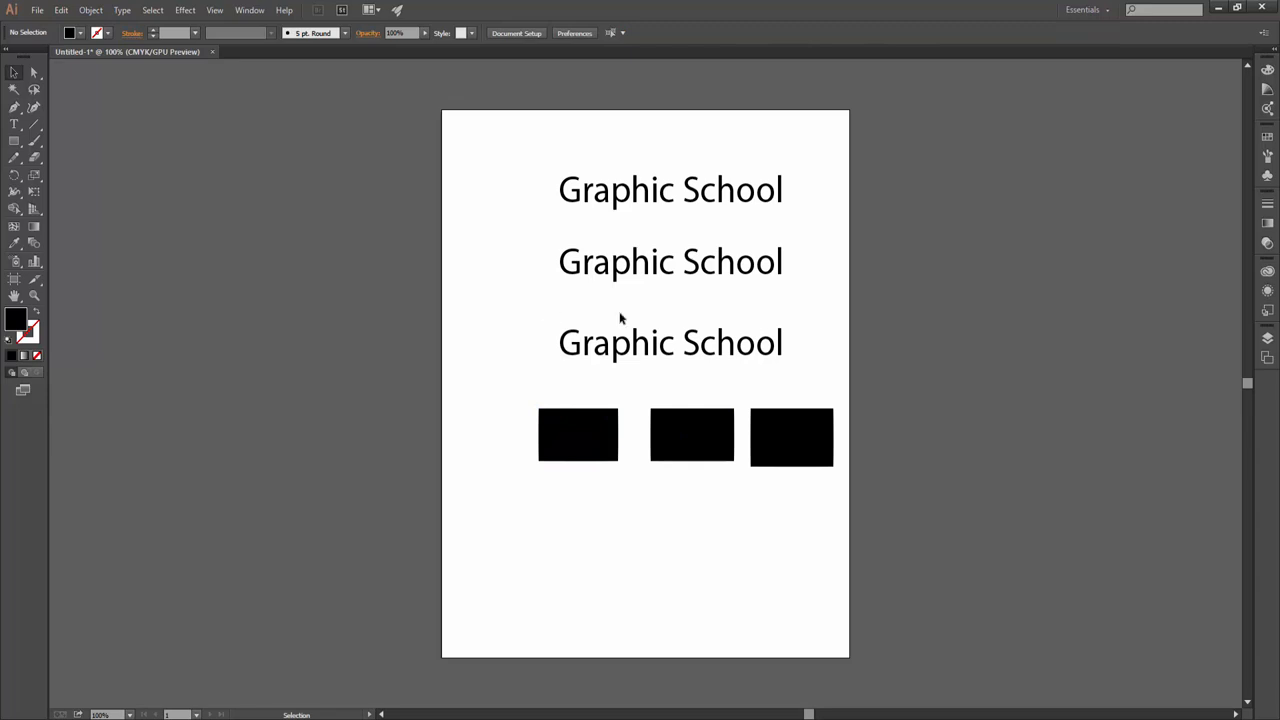
Zoom in stepwise to 600% on the text and rectangles and back out to 150%
key("ctrl+plus")
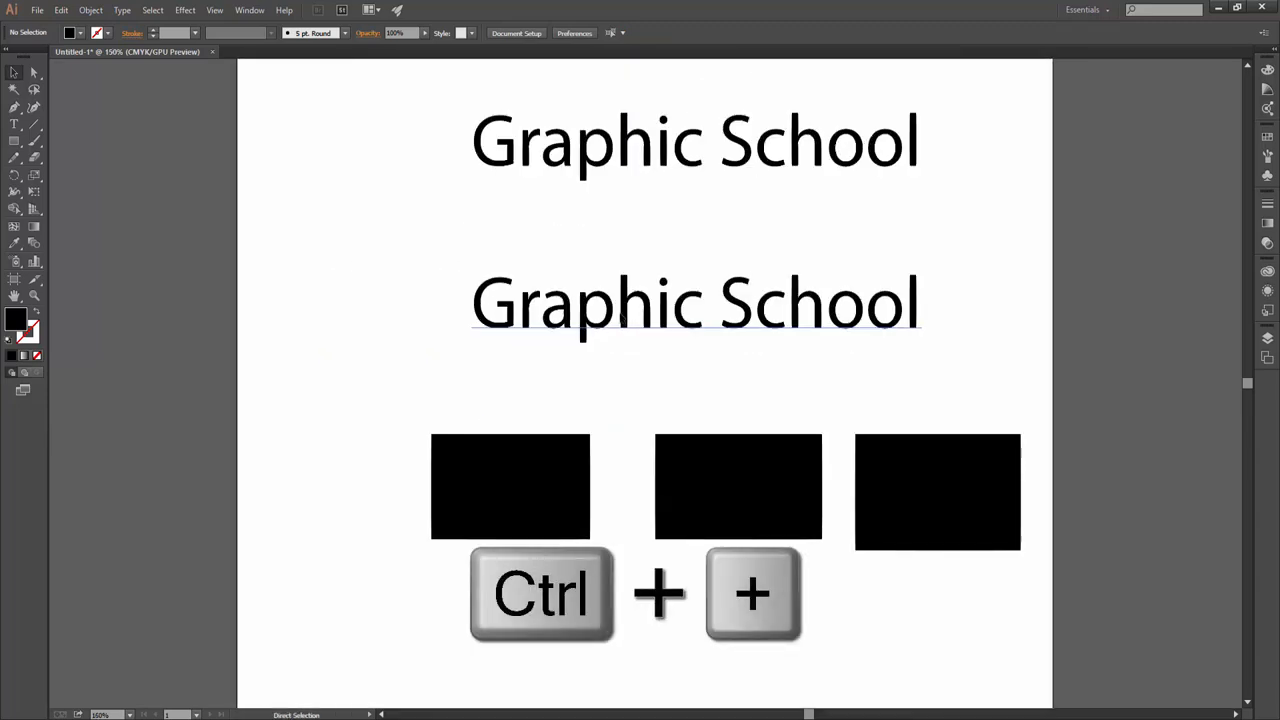
key("ctrl+plus")
key("ctrl+plus")
key("ctrl+plus")
key("ctrl+plus")
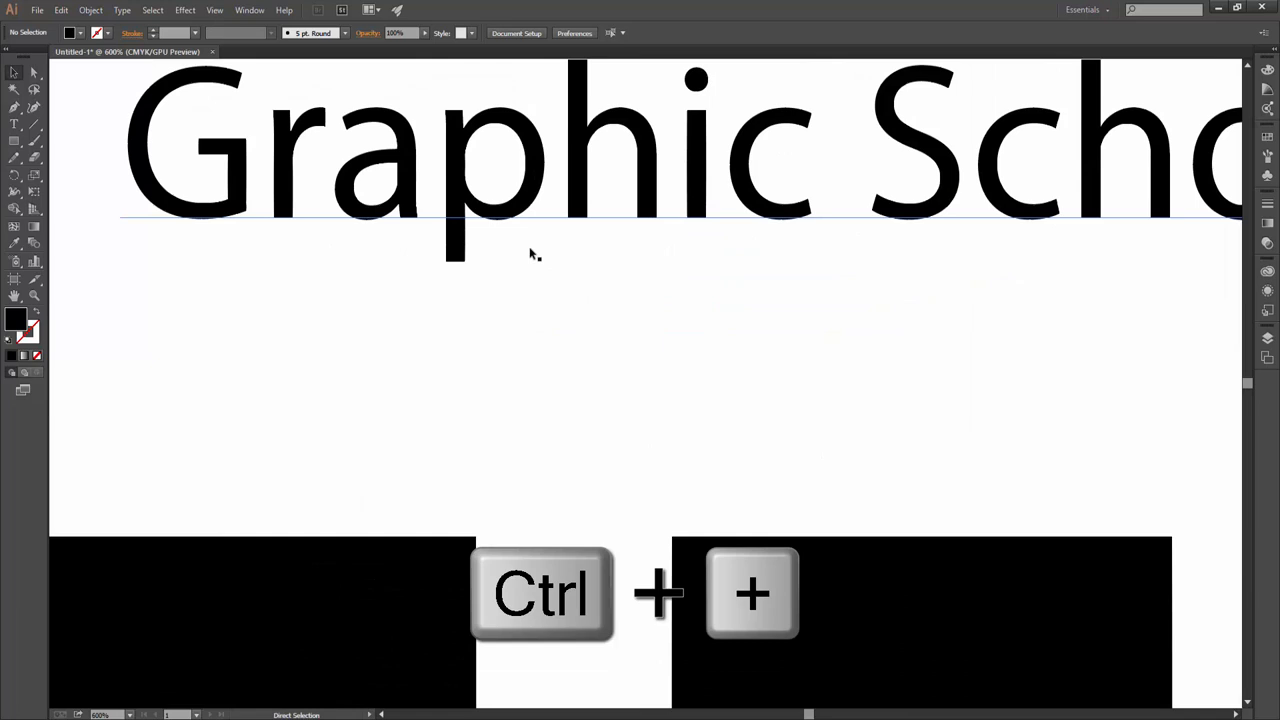
key("ctrl+minus")
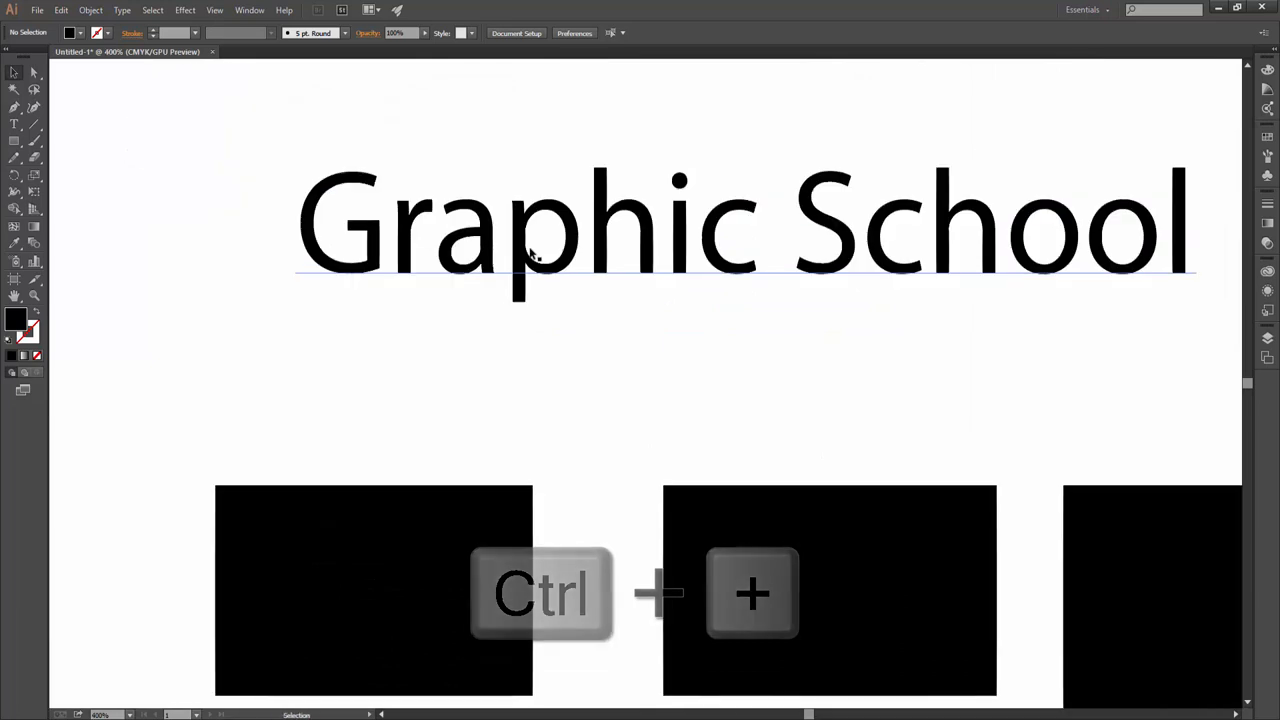
key("ctrl+minus")
key("ctrl+minus")
key("ctrl+minus")
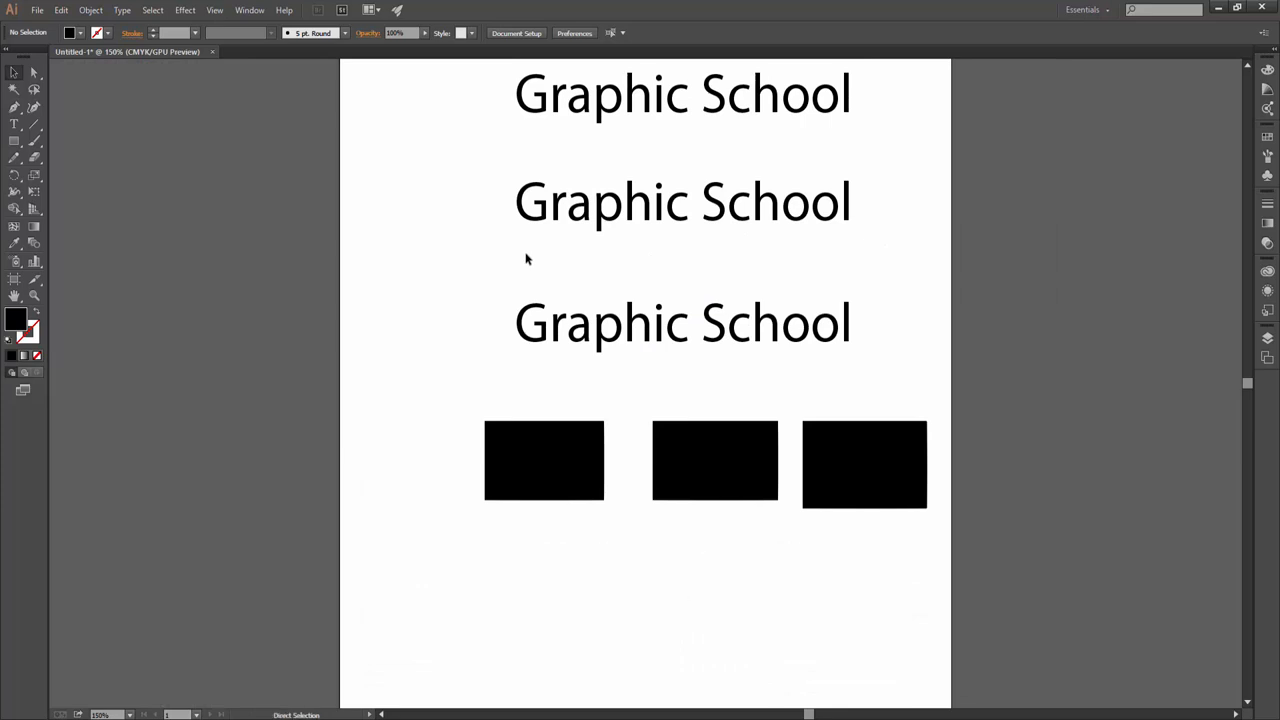
Zoom in closely on the area beside the first rectangle and zoom back out until the whole artboard fits
key("ctrl+space")
key("ctrl+space")
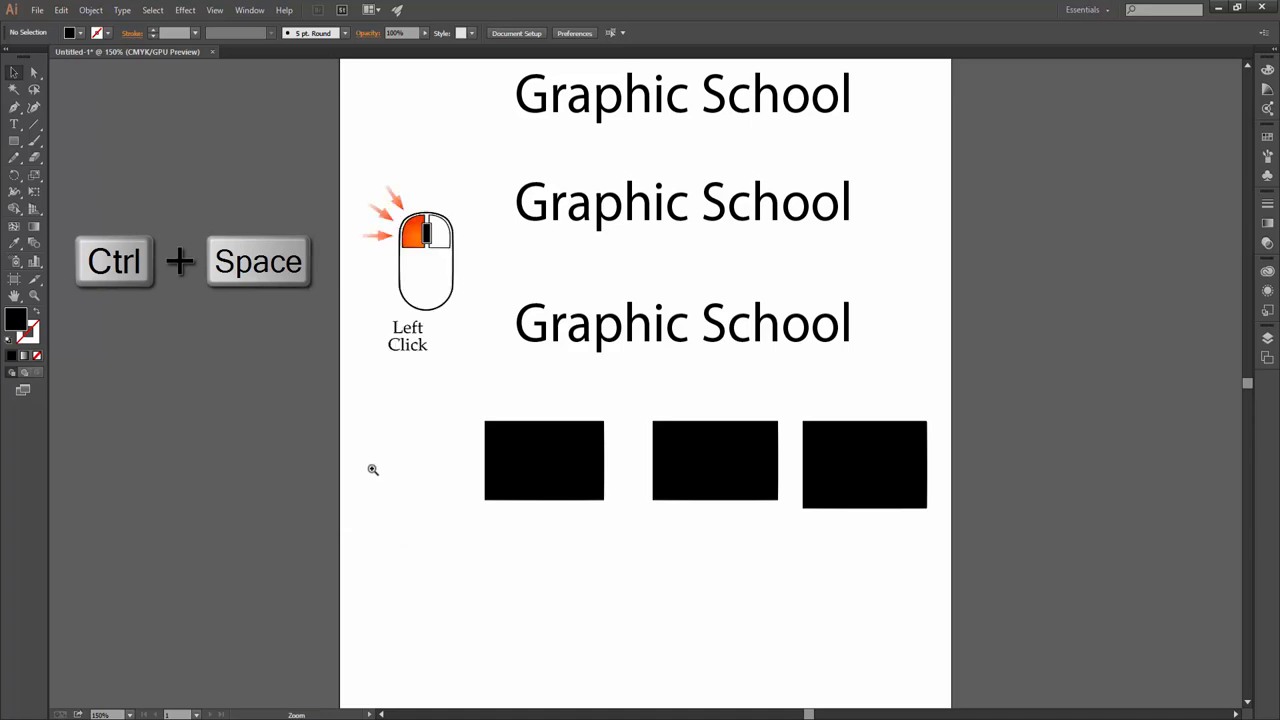
left_click_drag(372, 469, 543, 489)
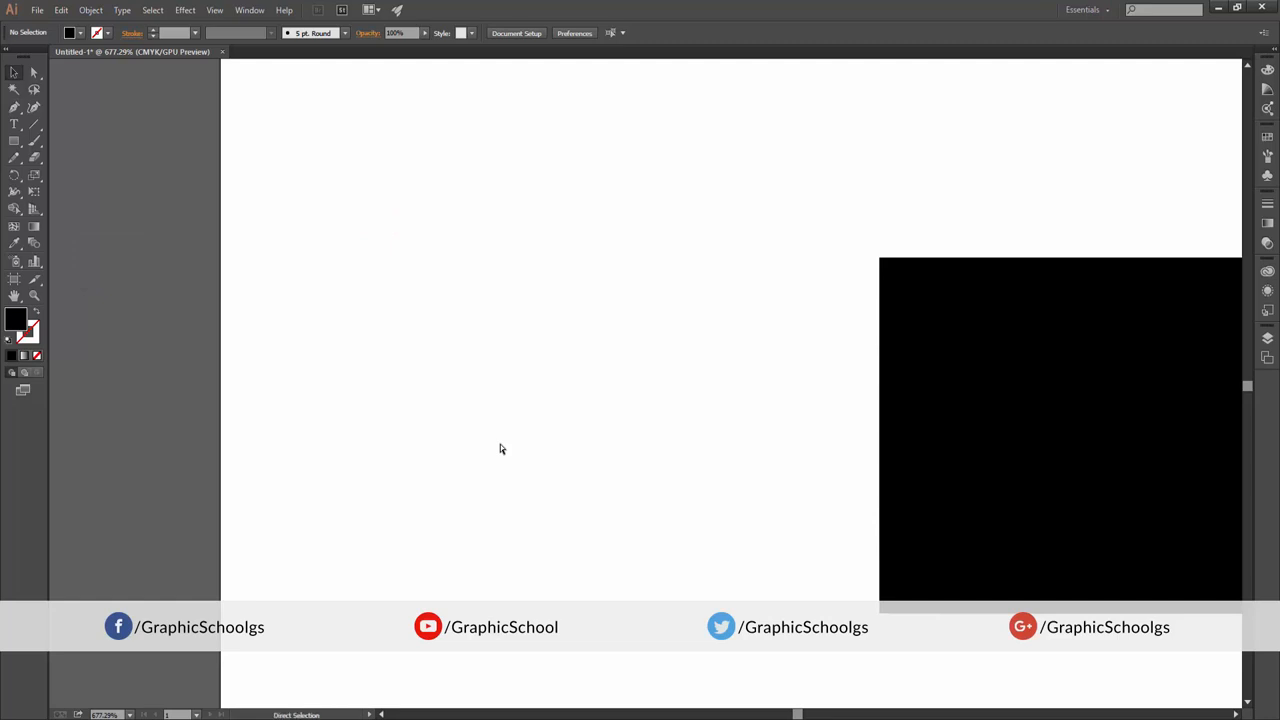
key("ctrl+alt+space")
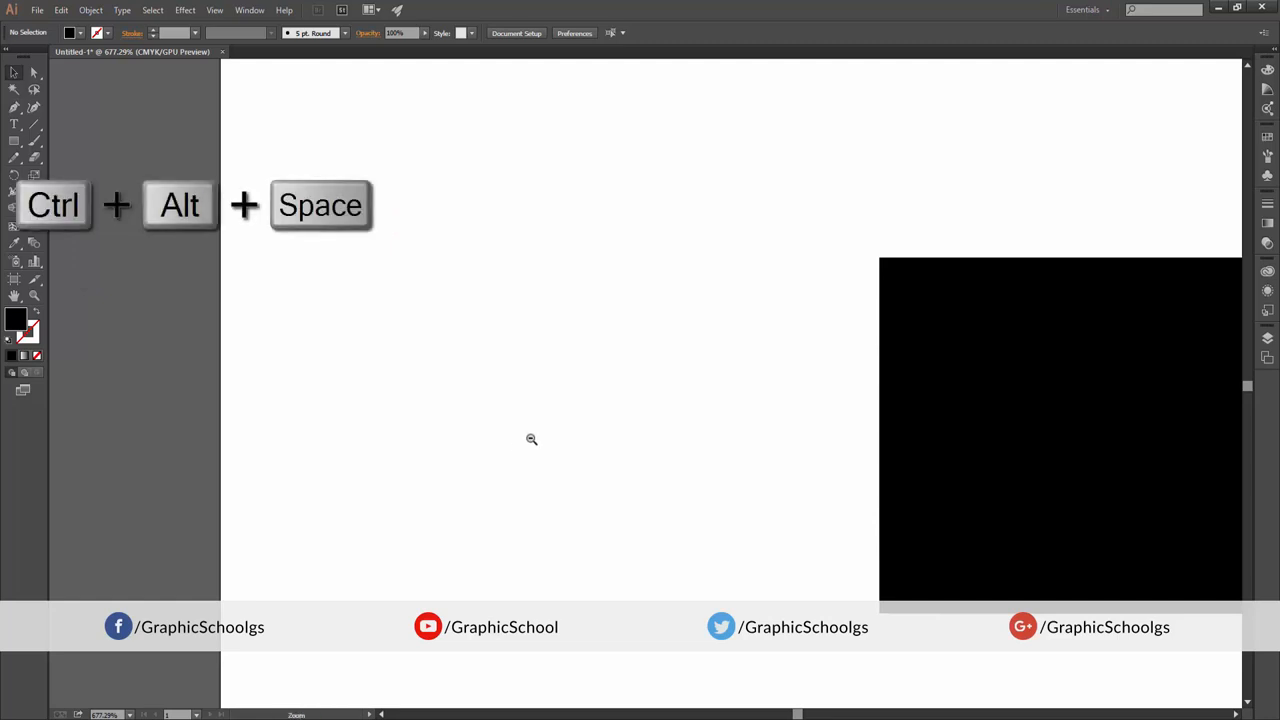
left_click(531, 439)
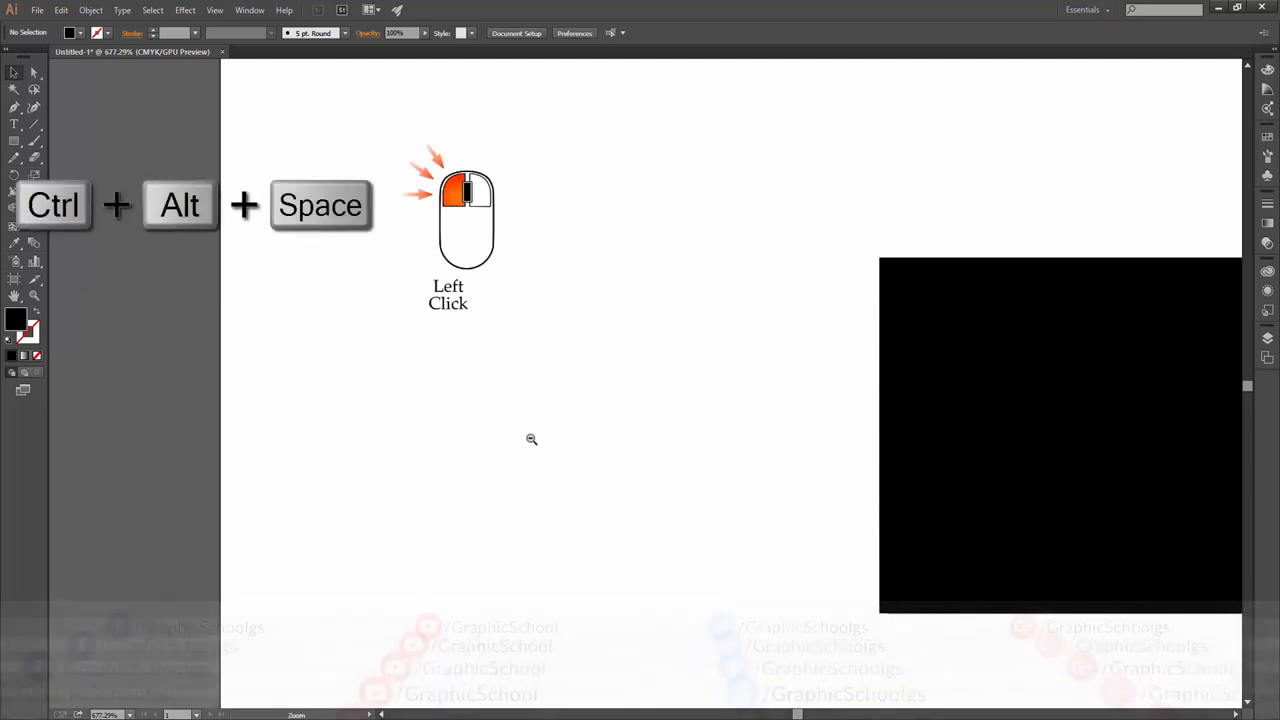
left_click_drag(606, 446, 287, 418)
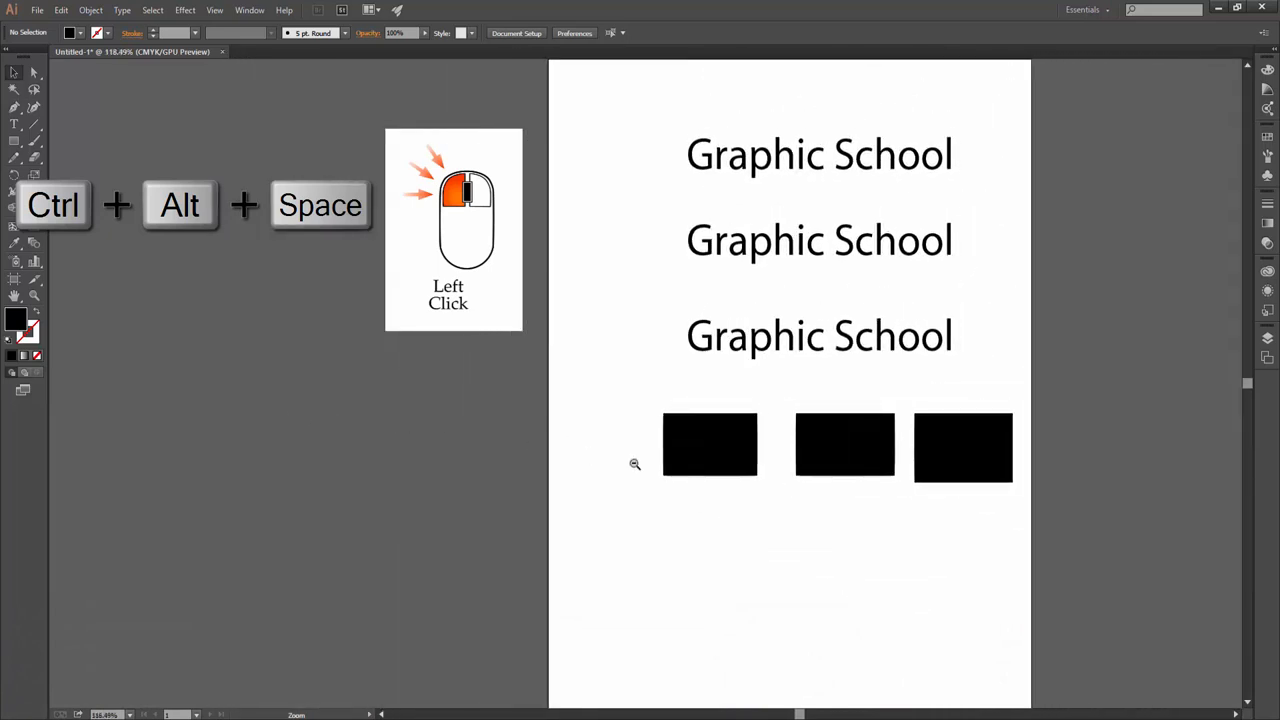
left_click_drag(634, 463, 588, 488)
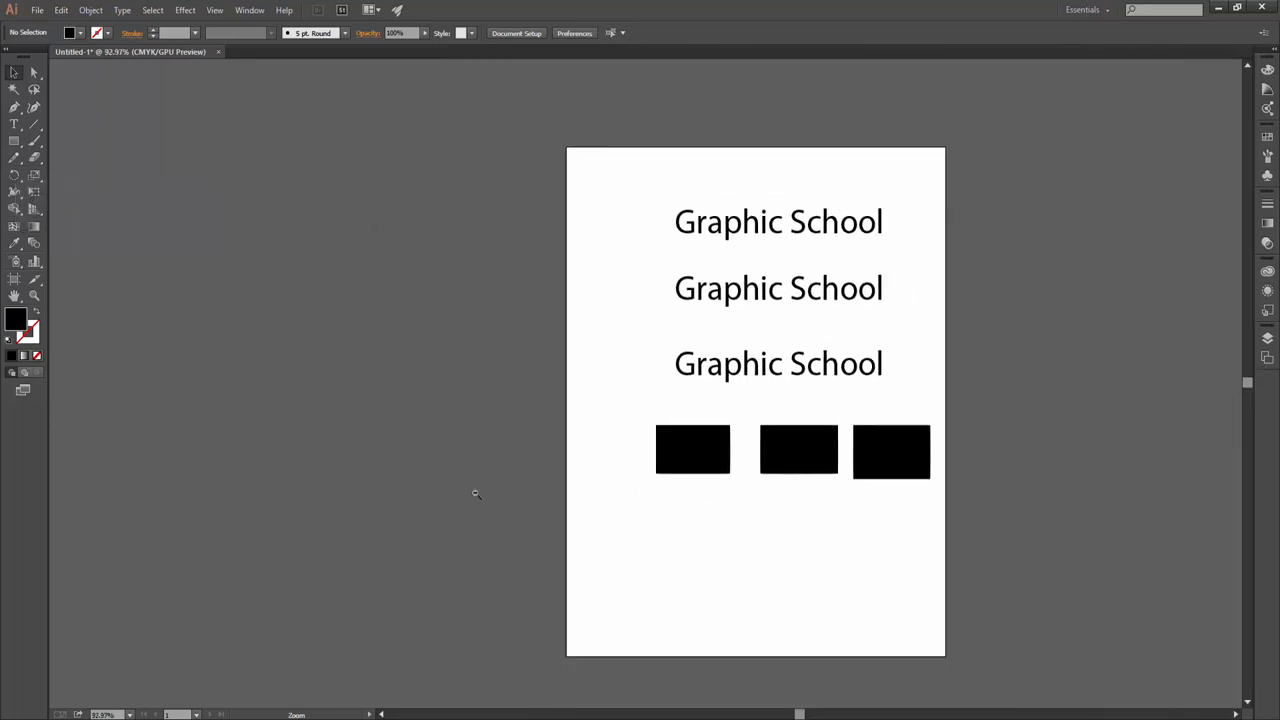
Zoom in and out on the empty canvas beside the artboard and pan the artboard back to the middle of the view
left_click_drag(407, 481, 503, 383)
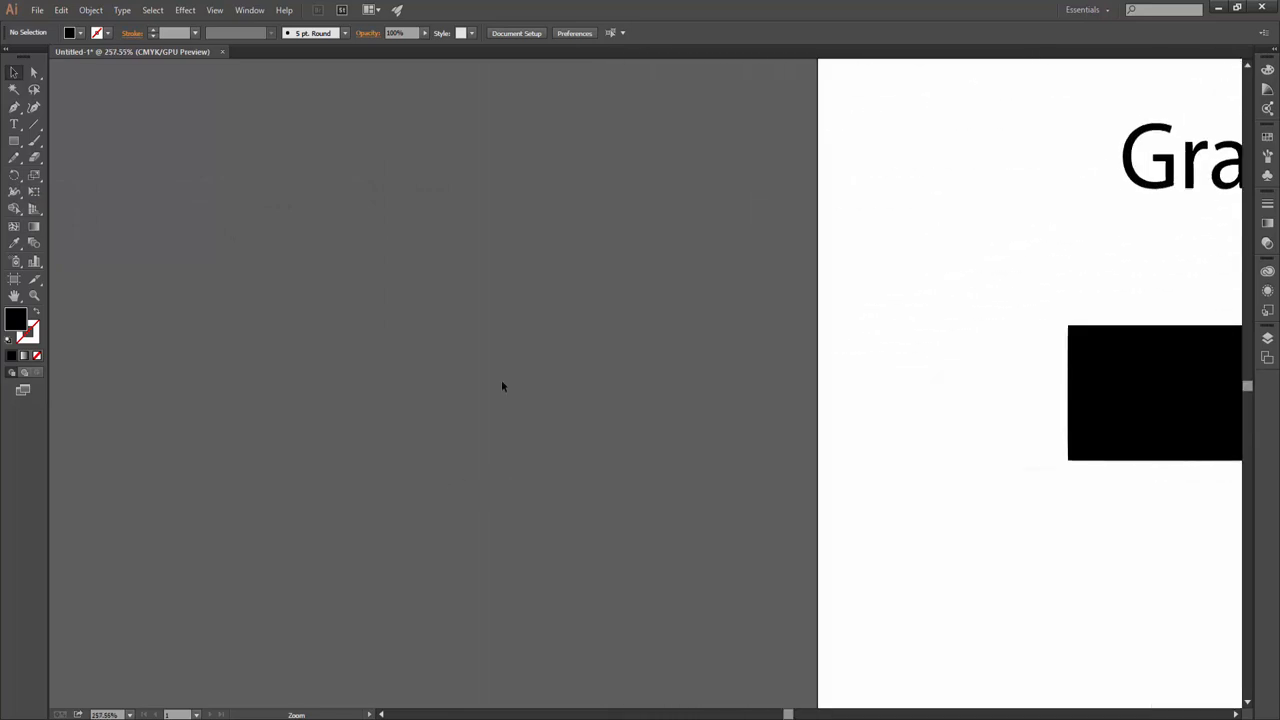
left_click_drag(743, 440, 503, 426)
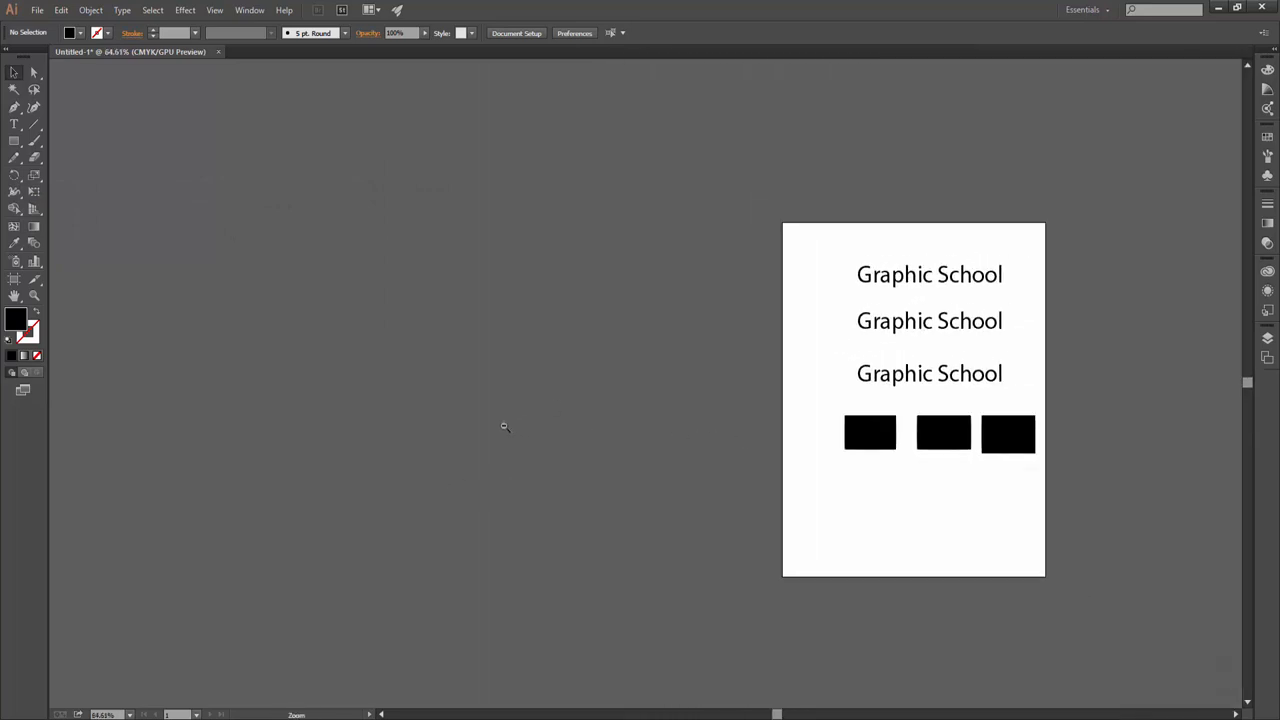
left_click_drag(1010, 455, 699, 465)
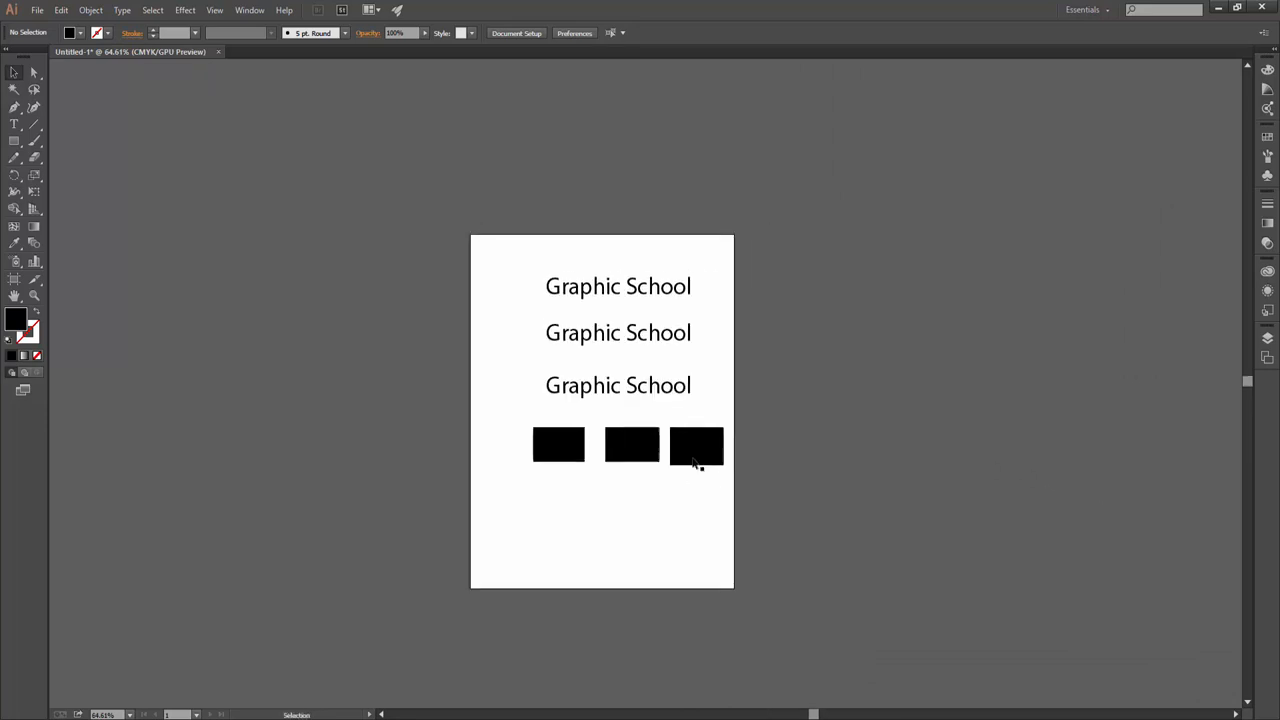
left_click_drag(602, 368, 692, 371)
key("super")
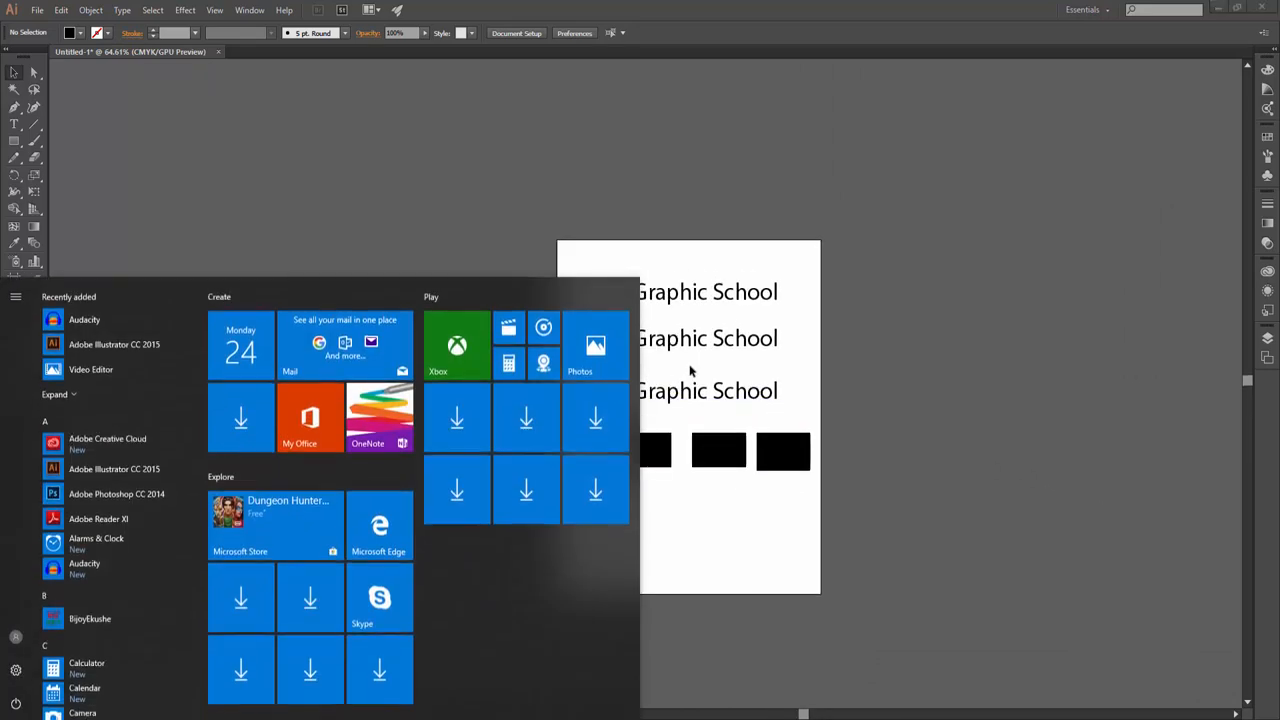
key("super")
Set the view to 150% and zoom out again to show the whole artboard with its surroundings
key("ctrl+1")
key("ctrl+plus")
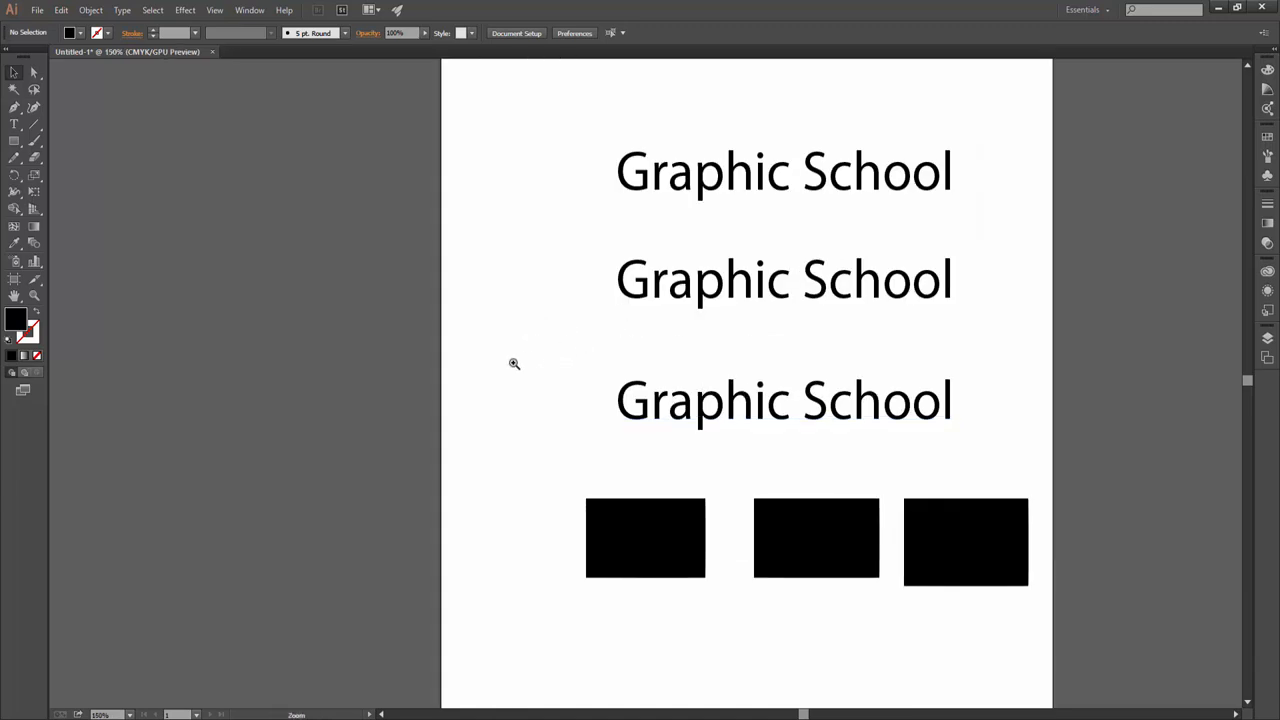
left_click_drag(588, 366, 306, 503)
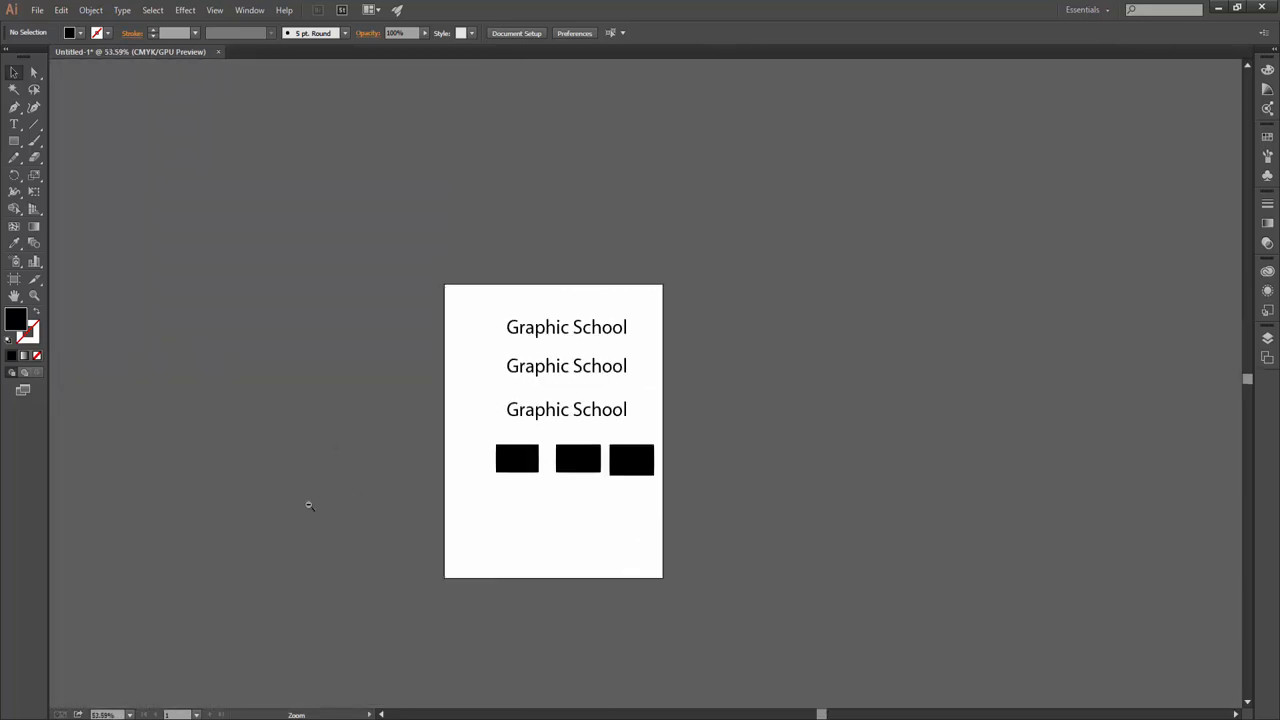
left_click_drag(714, 429, 514, 266)
left_click(714, 402)
Switch to Photoshop and create a new document at the default 7 × 5 inches, 300 pixels/inch, with a white background
left_click_drag(610, 398, 787, 395)
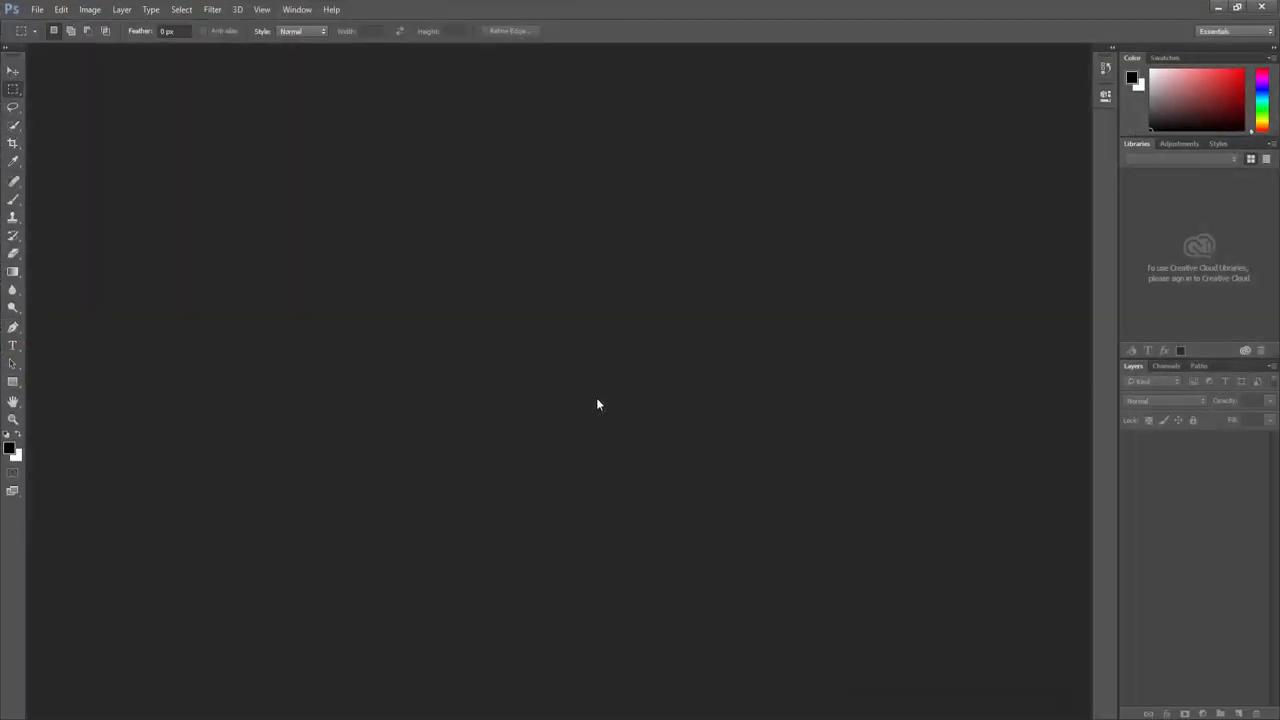
key("ctrl+n")
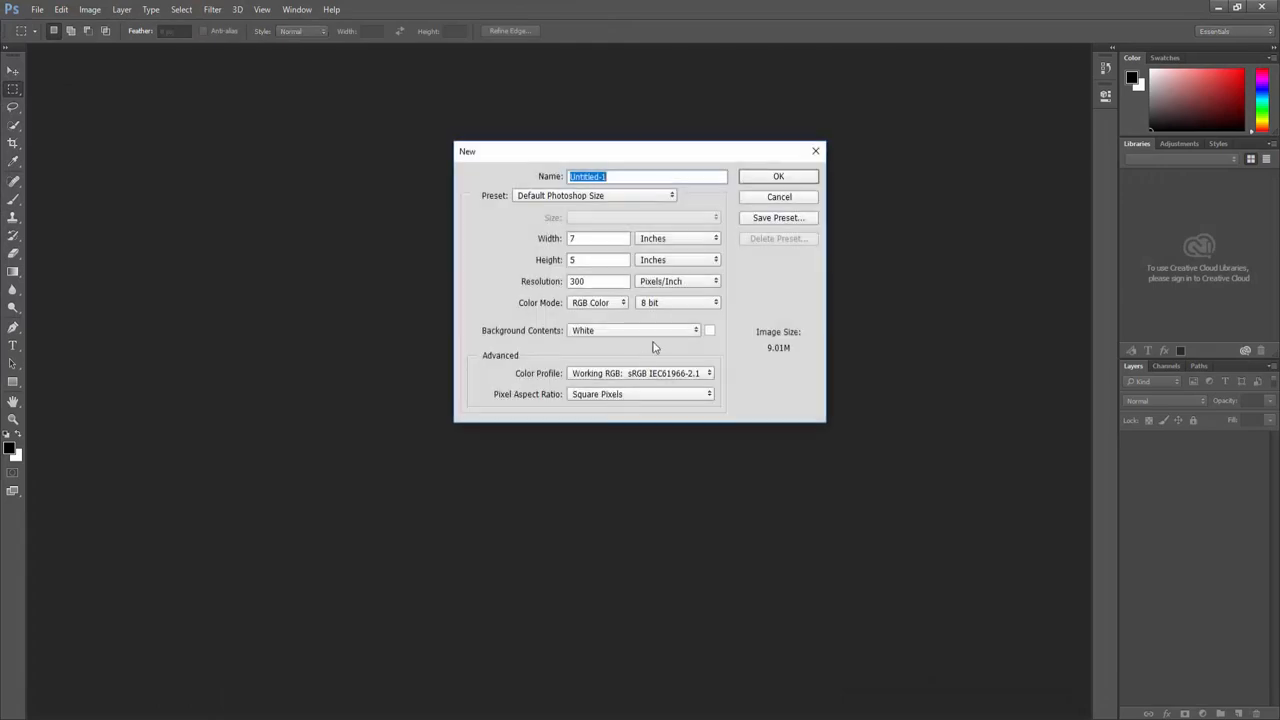
key("Escape")
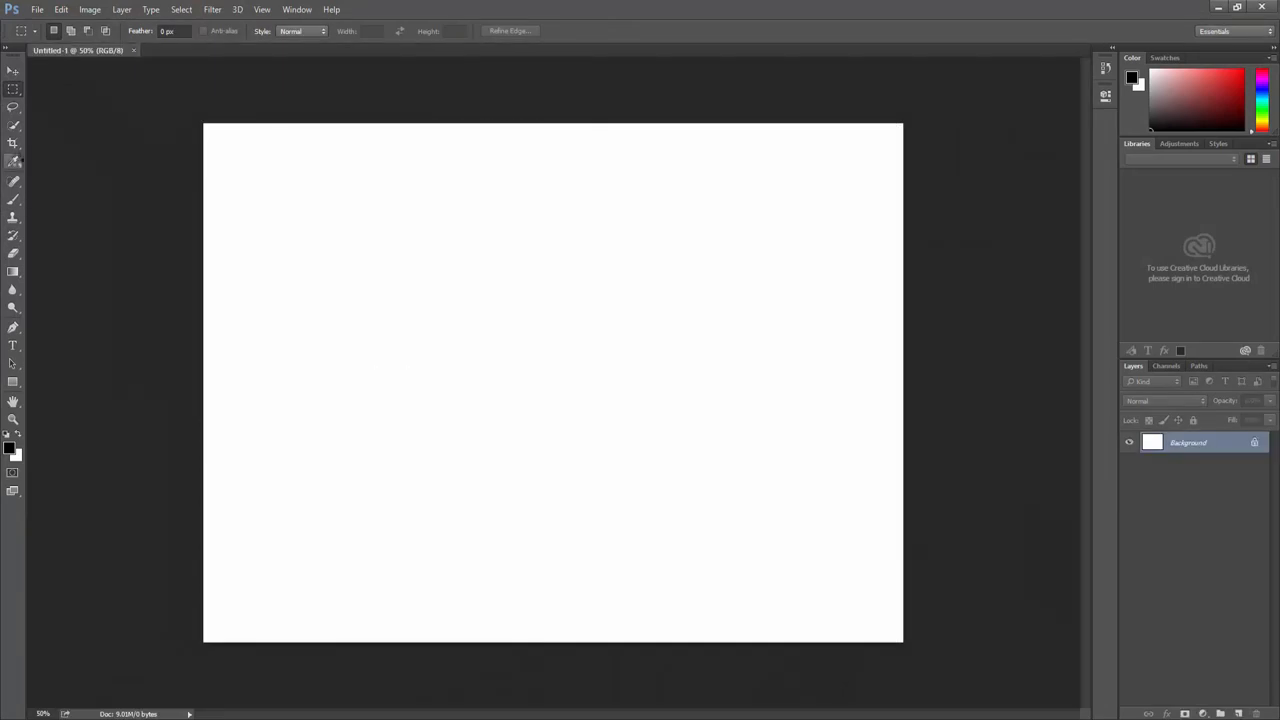
Add a text layer reading "sdgsdfsdfsdf" in the upper-left part of the canvas
key("t")
left_click(418, 305)
type("sdgsdfsdfsdf")
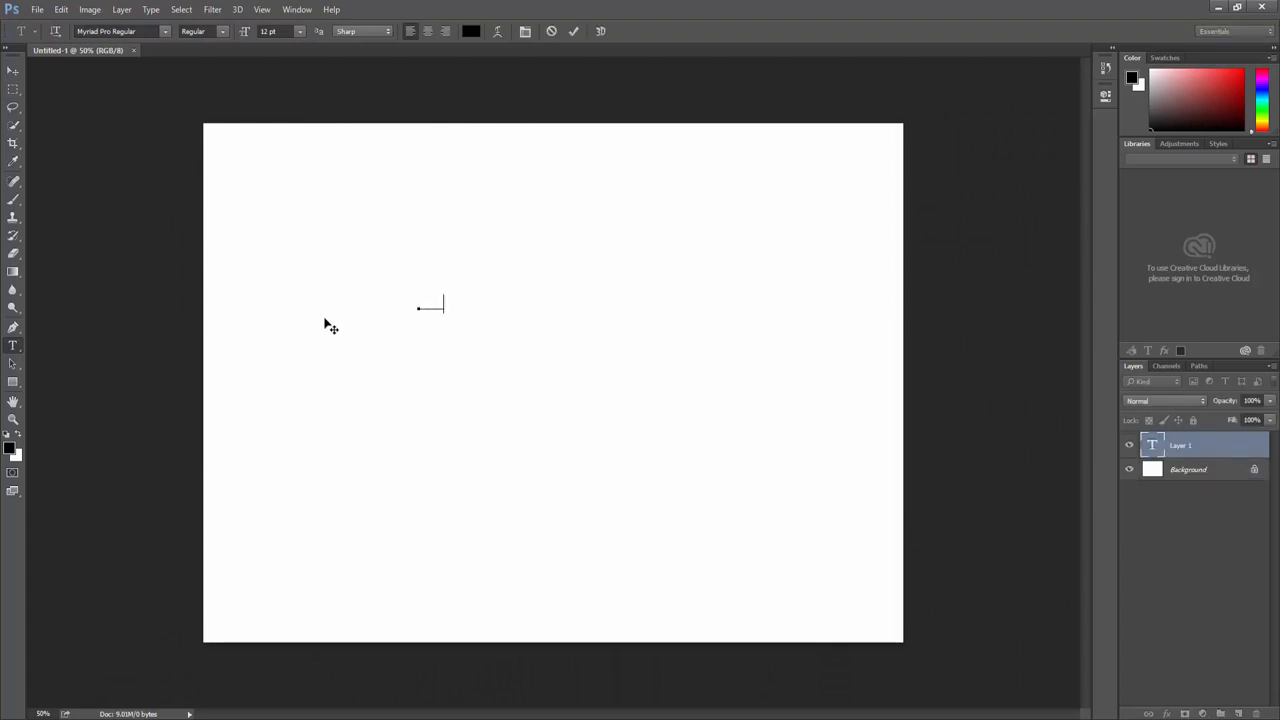
key("ctrl+a")
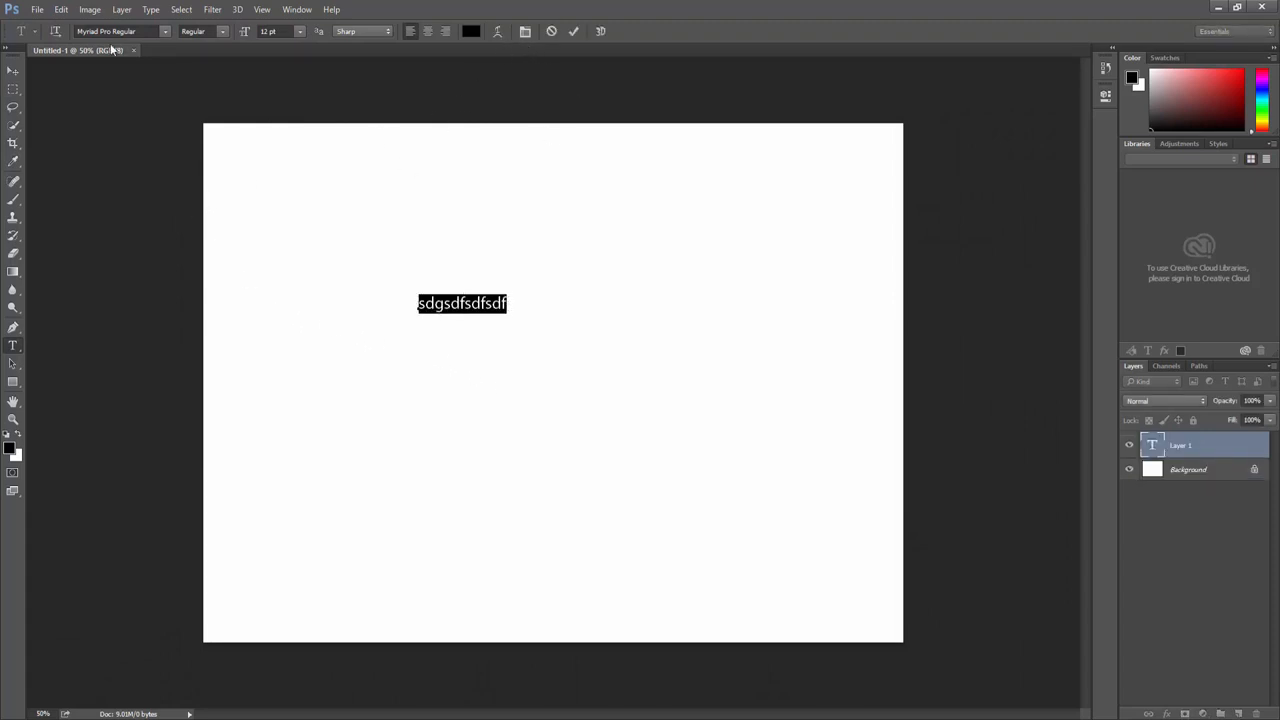
Duplicate the text layer six times with the Move tool, placing the copies in a column above and below the original
left_click(13, 71)
left_click_drag(431, 306, 486, 448)
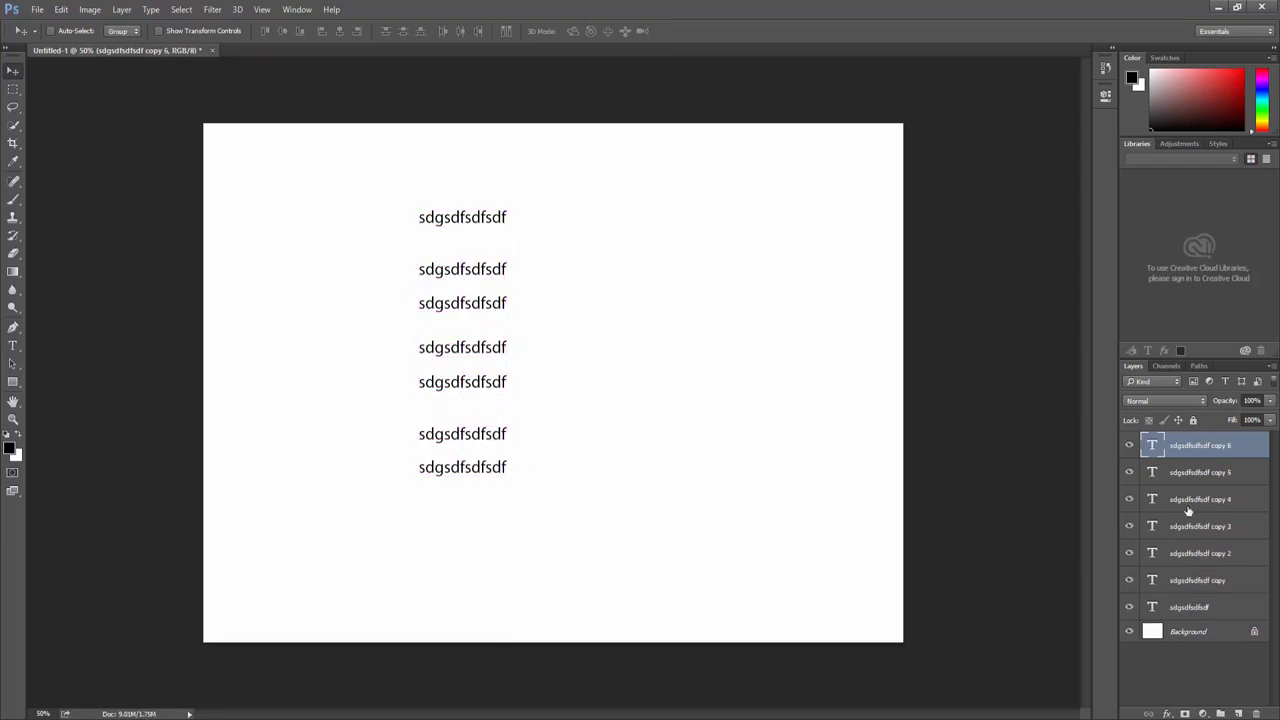
Select all seven text layers together and move them down and right toward the middle of the canvas
left_click_drag(467, 334, 602, 321)
key("ctrl+z")
left_click(1207, 609, "shift")
left_click_drag(518, 331, 678, 463)
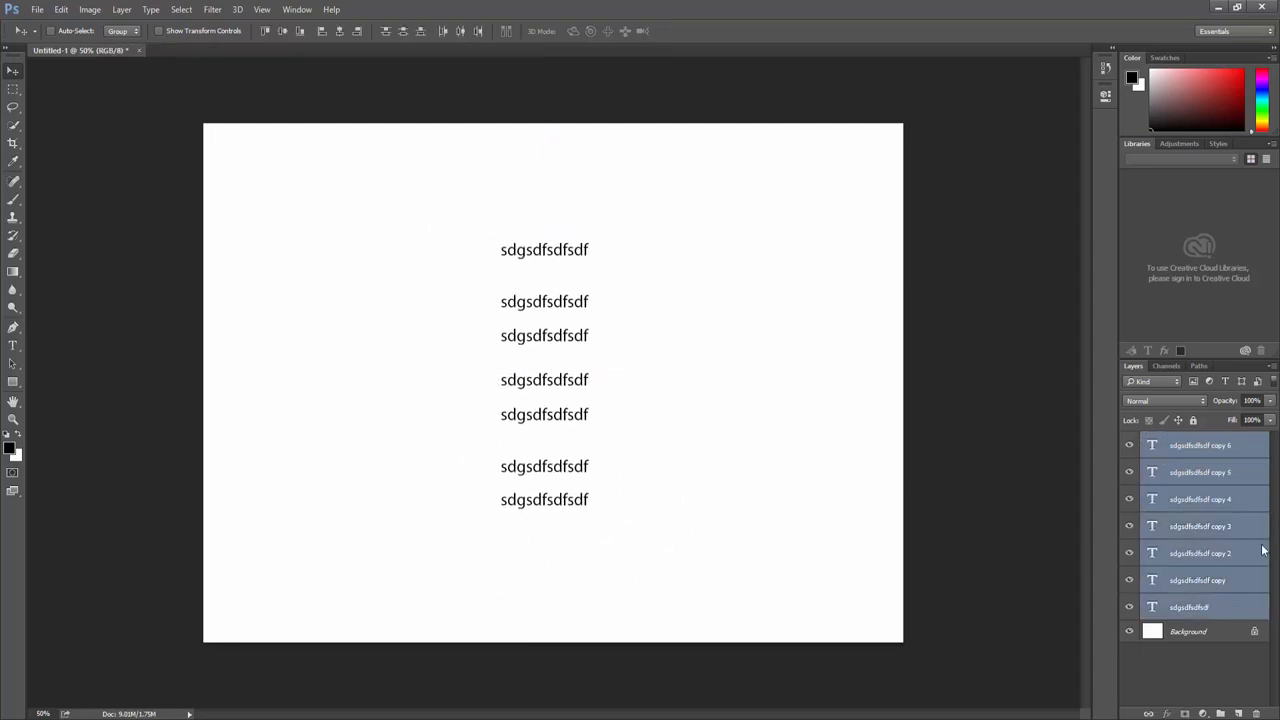
Group the seven text layers and move the group slightly down and left
left_click(1248, 606)
left_click(1232, 454, "shift")
key("ctrl+g")
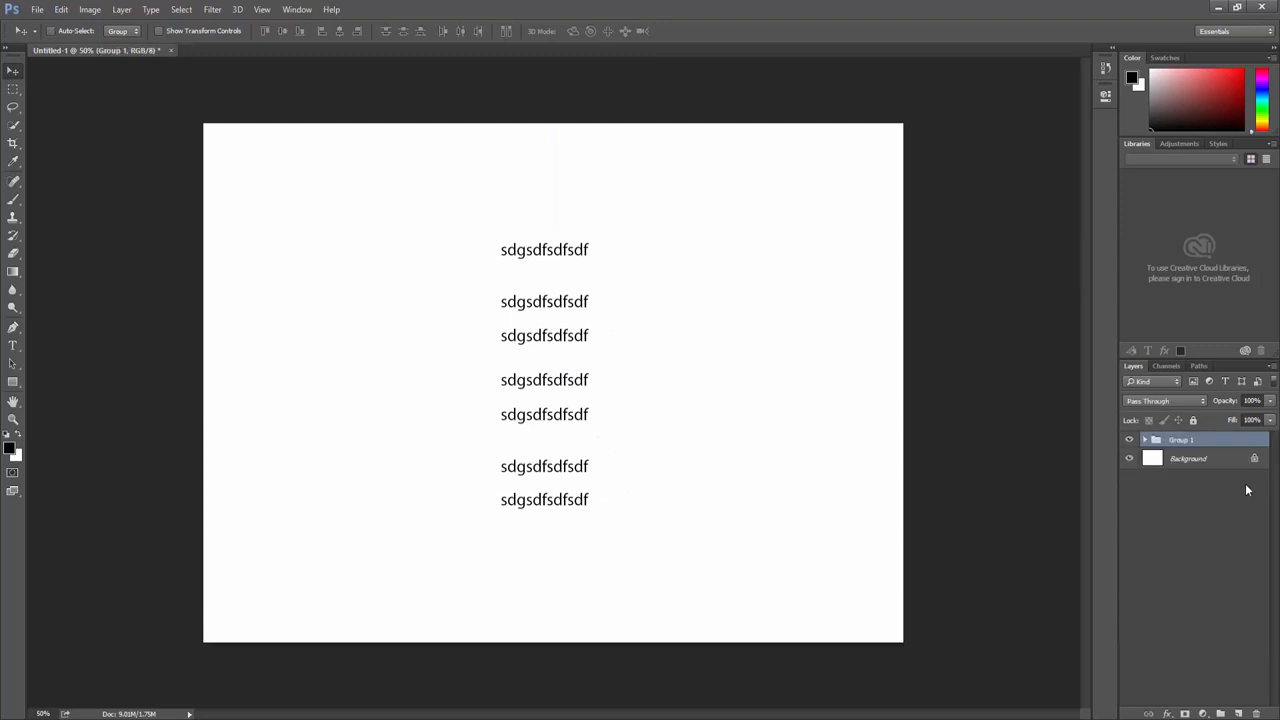
mouse_move(585, 333)
left_mouse_down()
mouse_move(657, 366)
mouse_move(534, 309)
mouse_move(567, 345)
left_mouse_up()
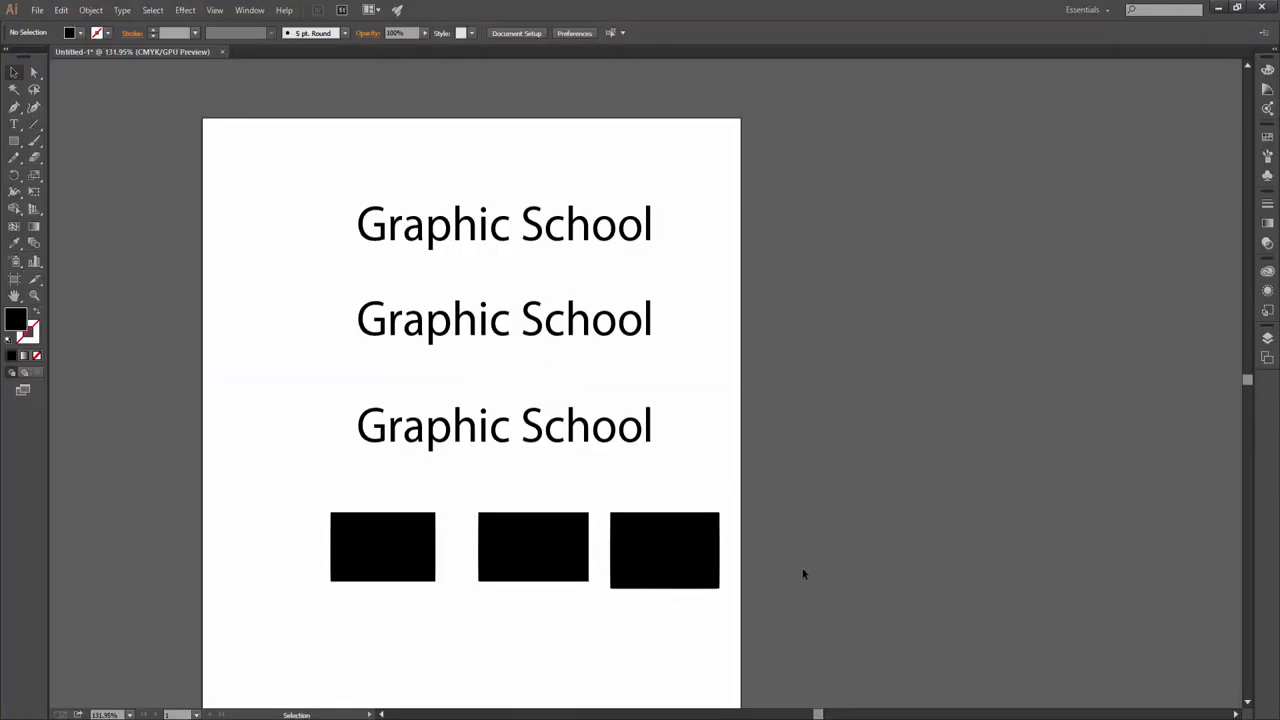
Switch back to Illustrator and group the three "Graphic School" texts with the three rectangles
left_click_drag(806, 571, 262, 181)
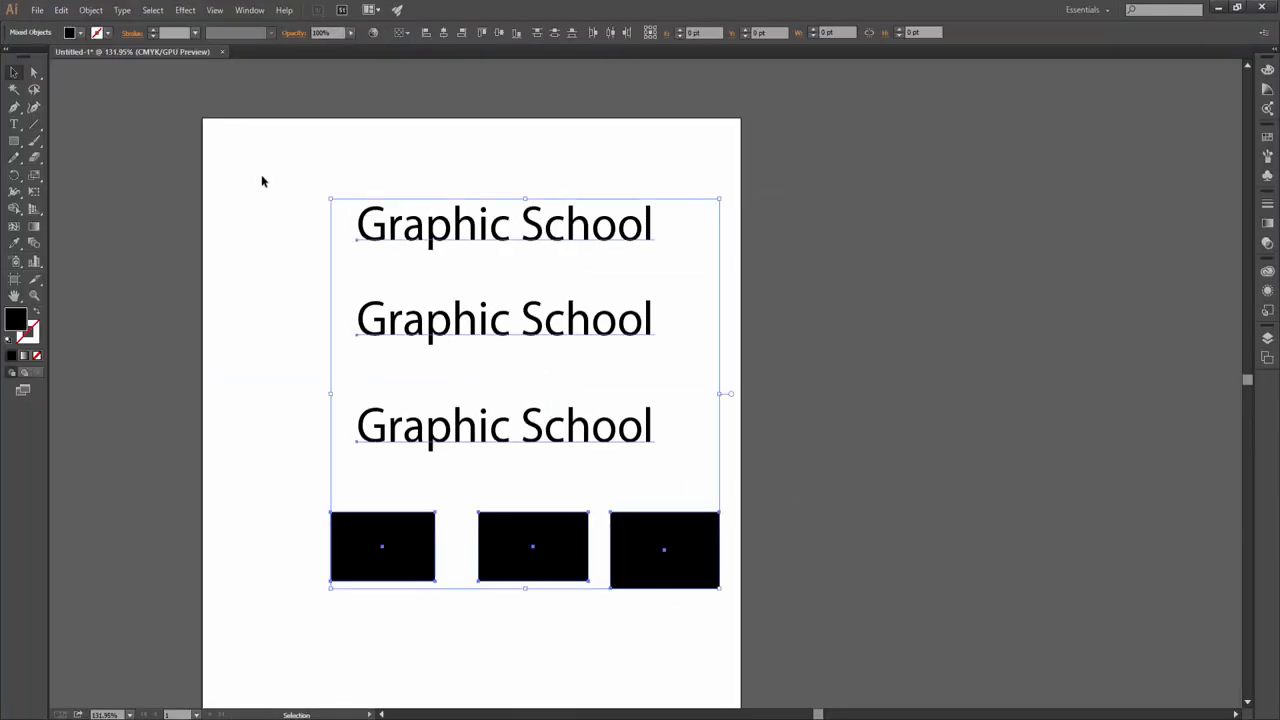
left_click(262, 181)
left_click_drag(247, 119, 251, 209)
key("a")
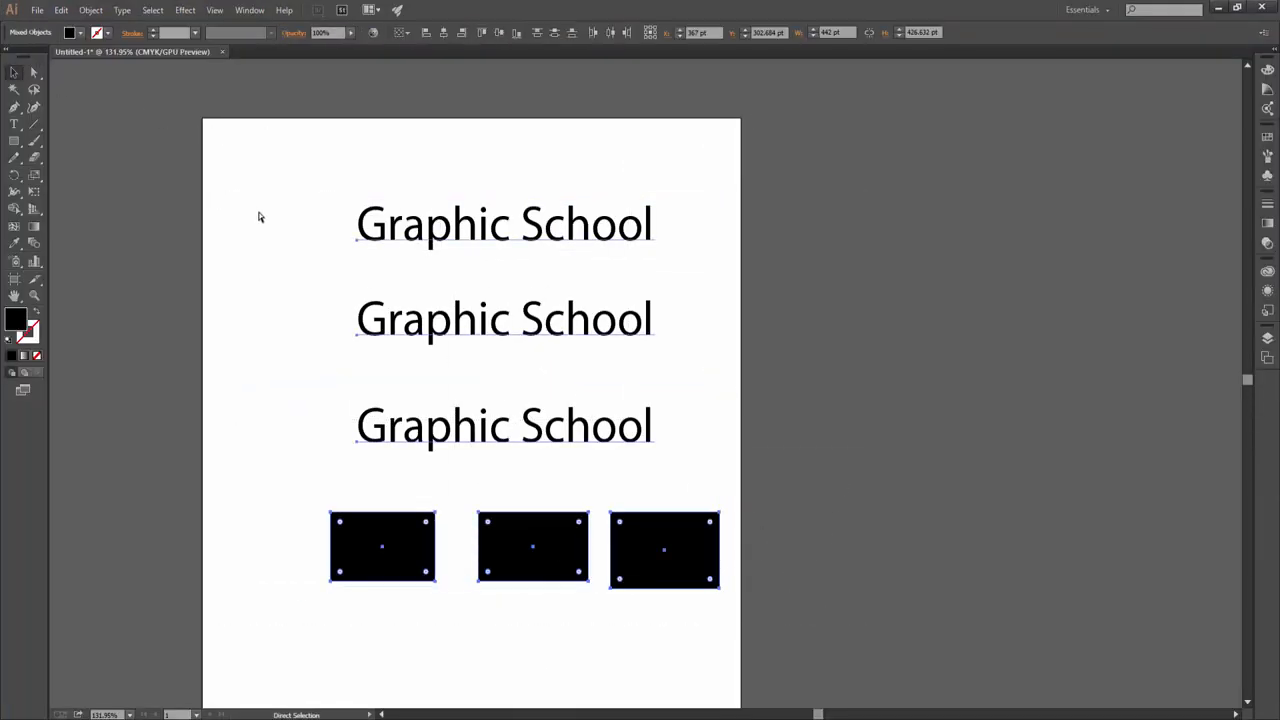
key("ctrl+g")
key("v")
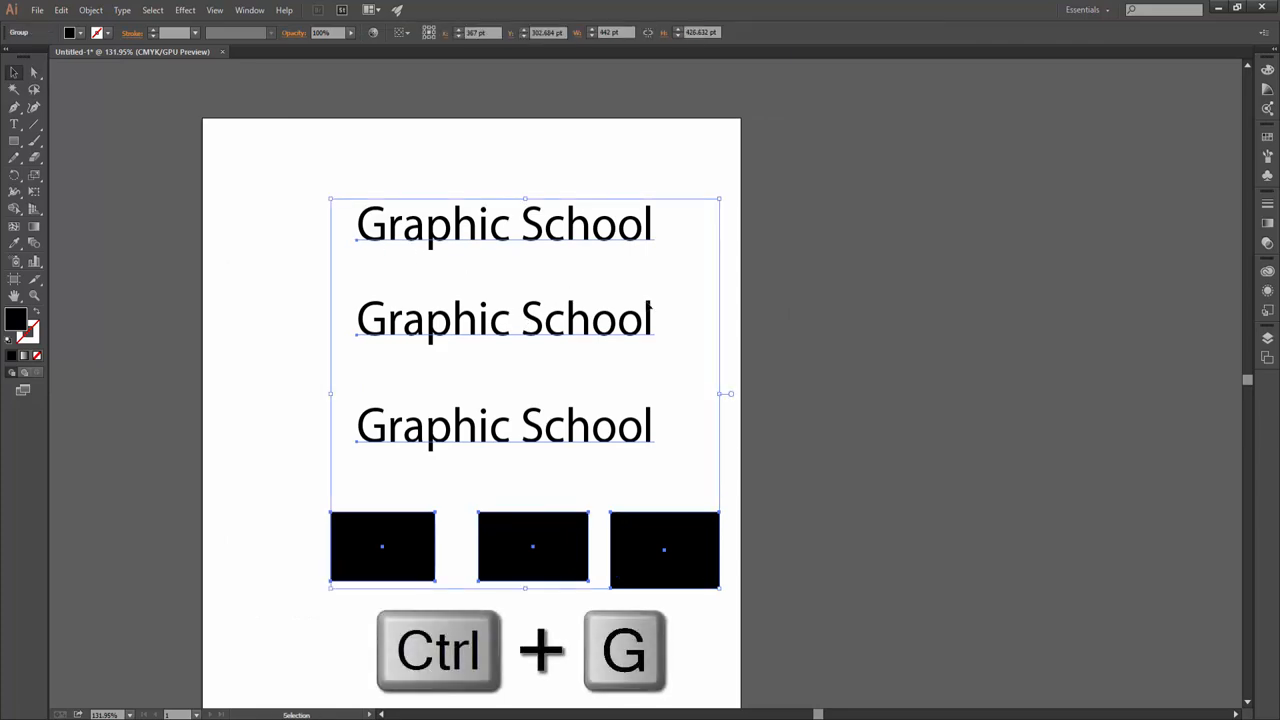
Move the group about 24 pt right and 15 pt up, and ungroup it
left_click_drag(472, 334, 494, 304)
right_click(543, 313)
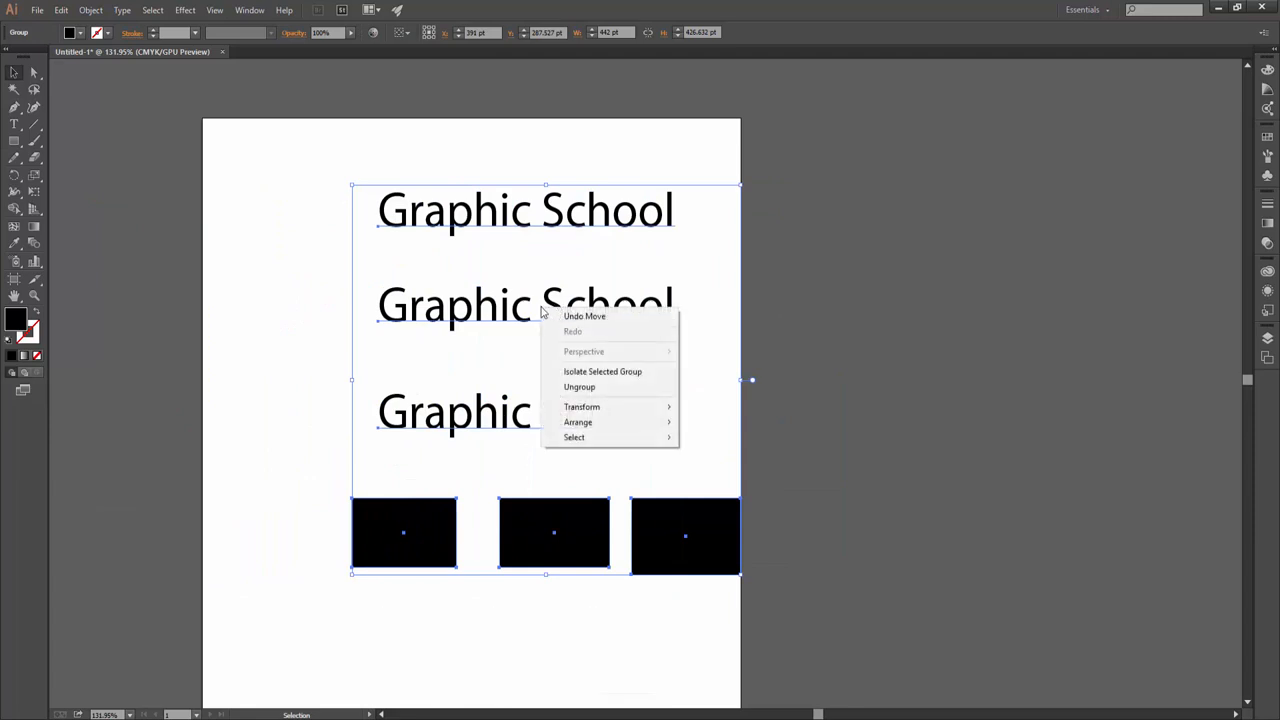
left_click(579, 387)
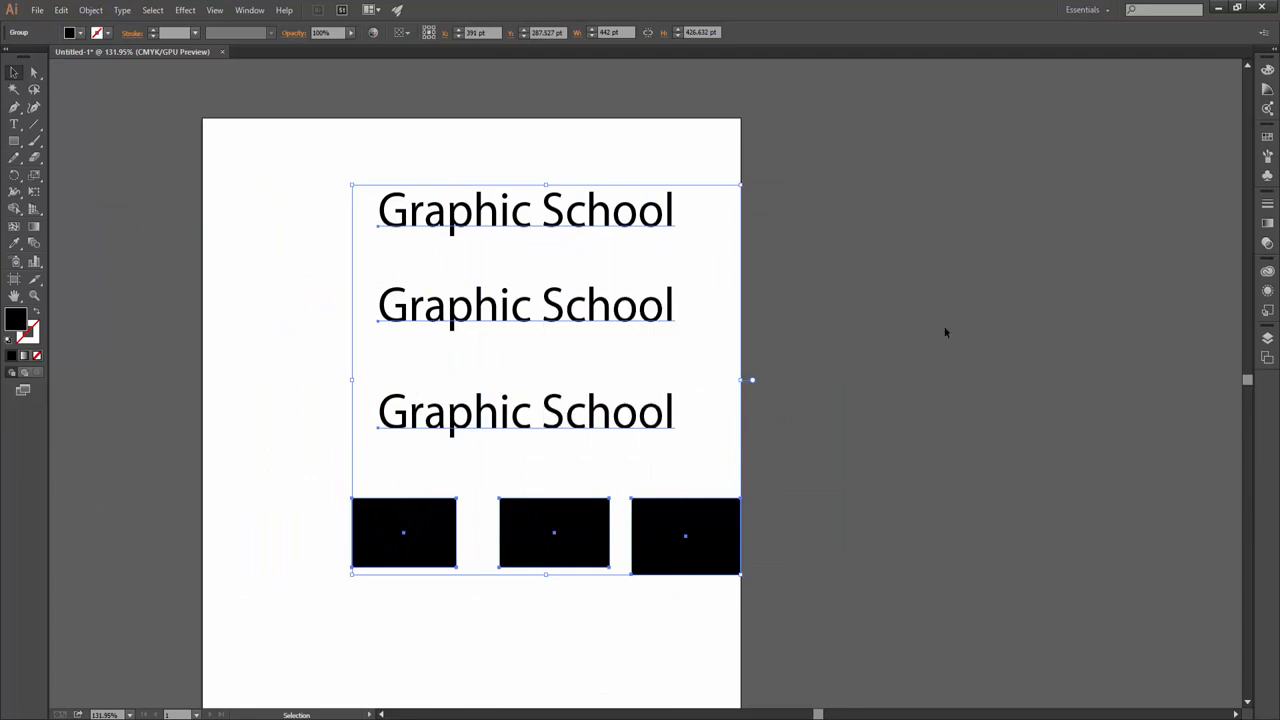
left_click(946, 331)
right_click(727, 320)
right_click(938, 317)
Shift all the texts and rectangles left across the artboard, and ungroup the regrouped objects
key("ctrl+a")
left_click_drag(591, 327, 514, 323)
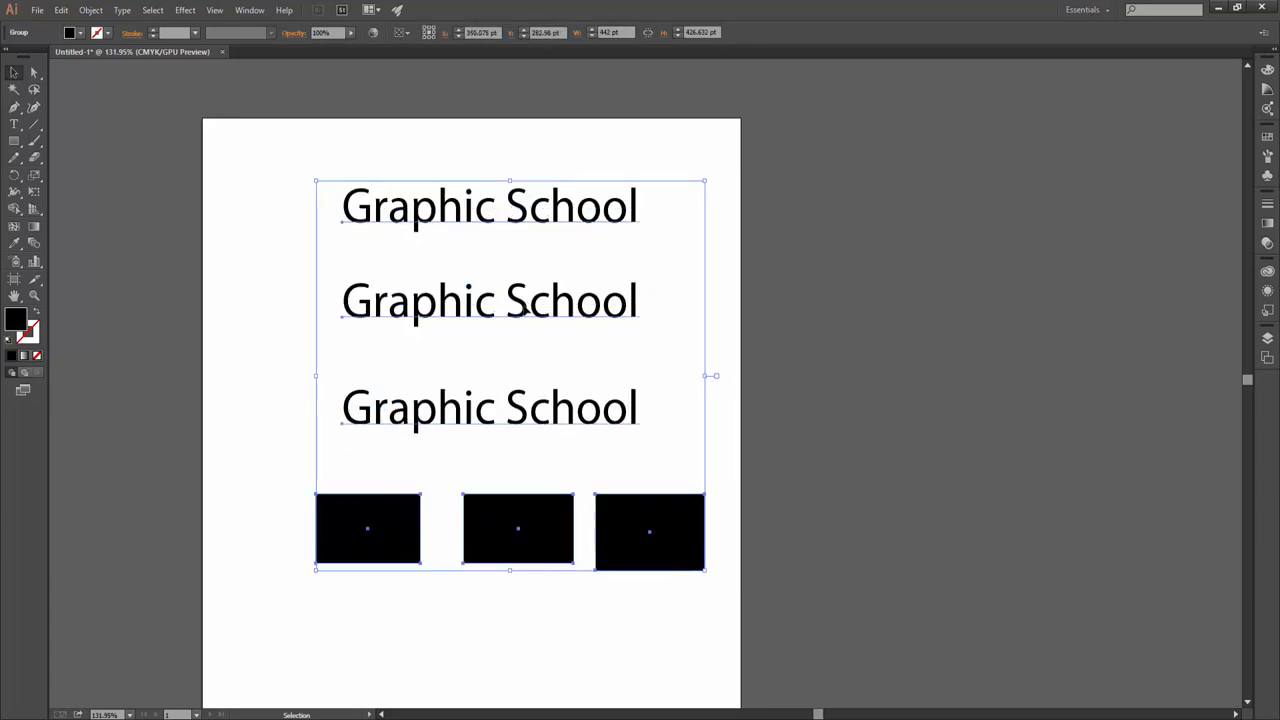
right_click(509, 307)
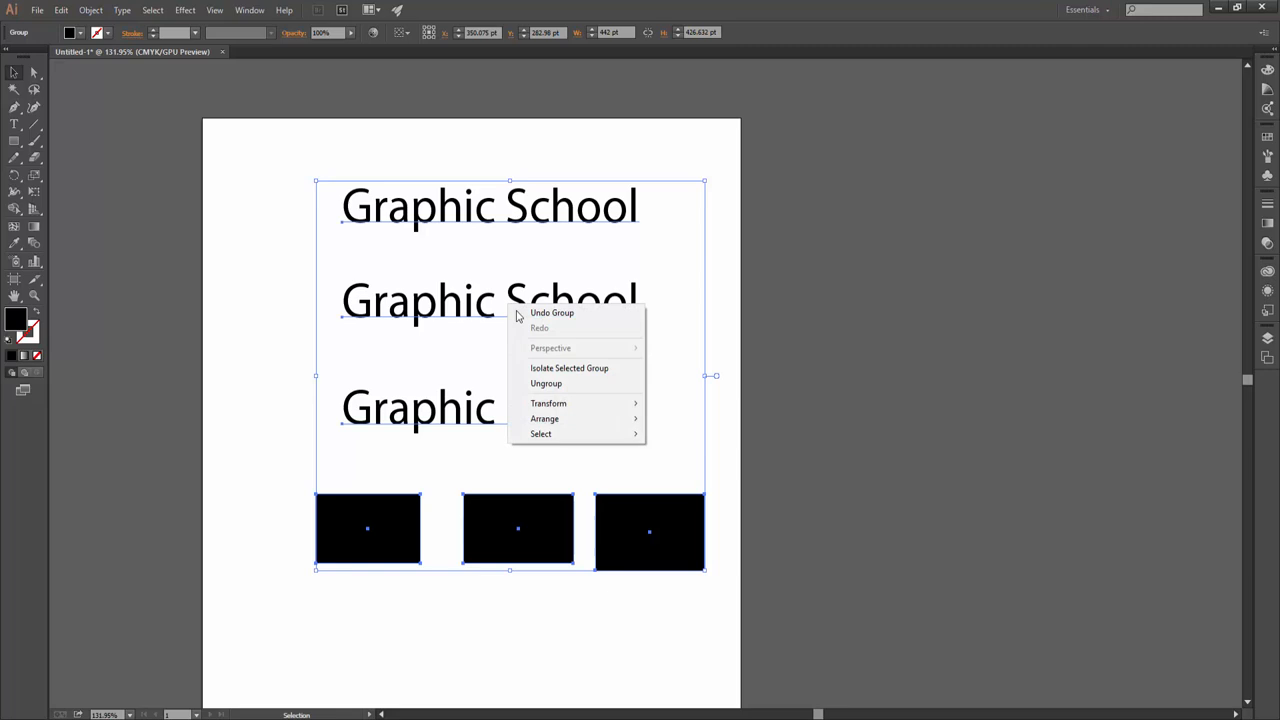
left_click(549, 386)
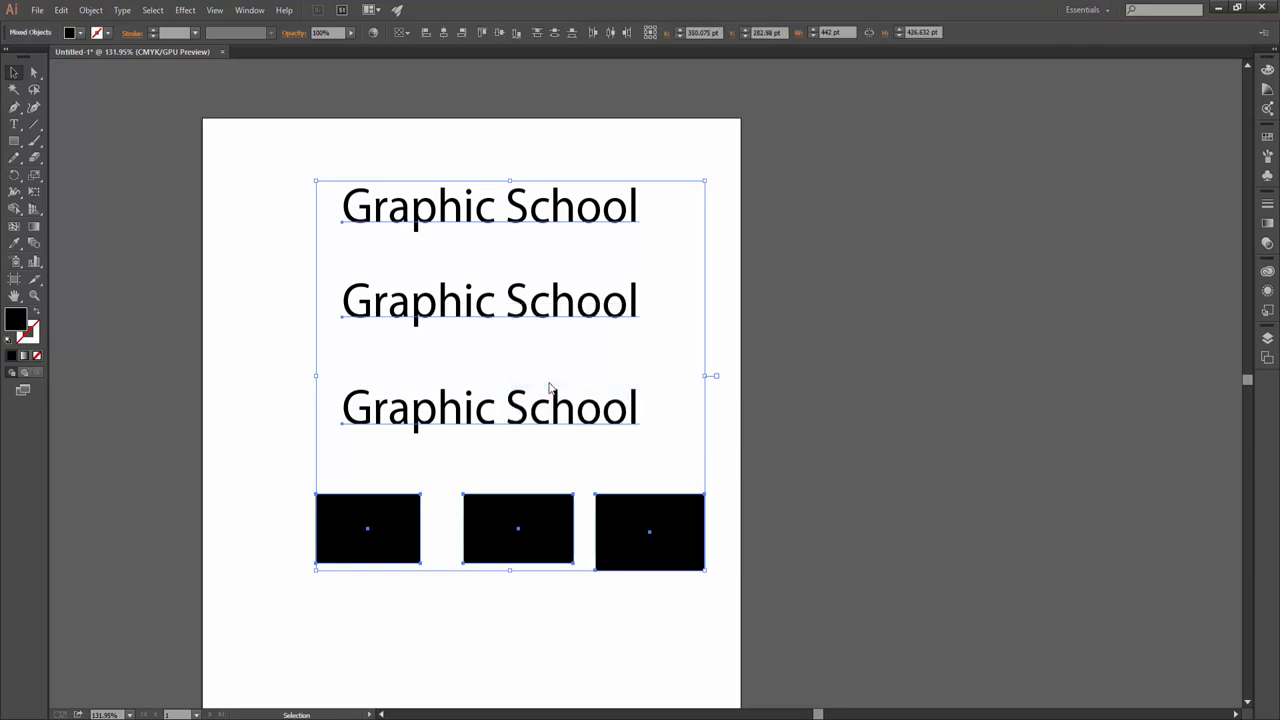
left_click(914, 349)
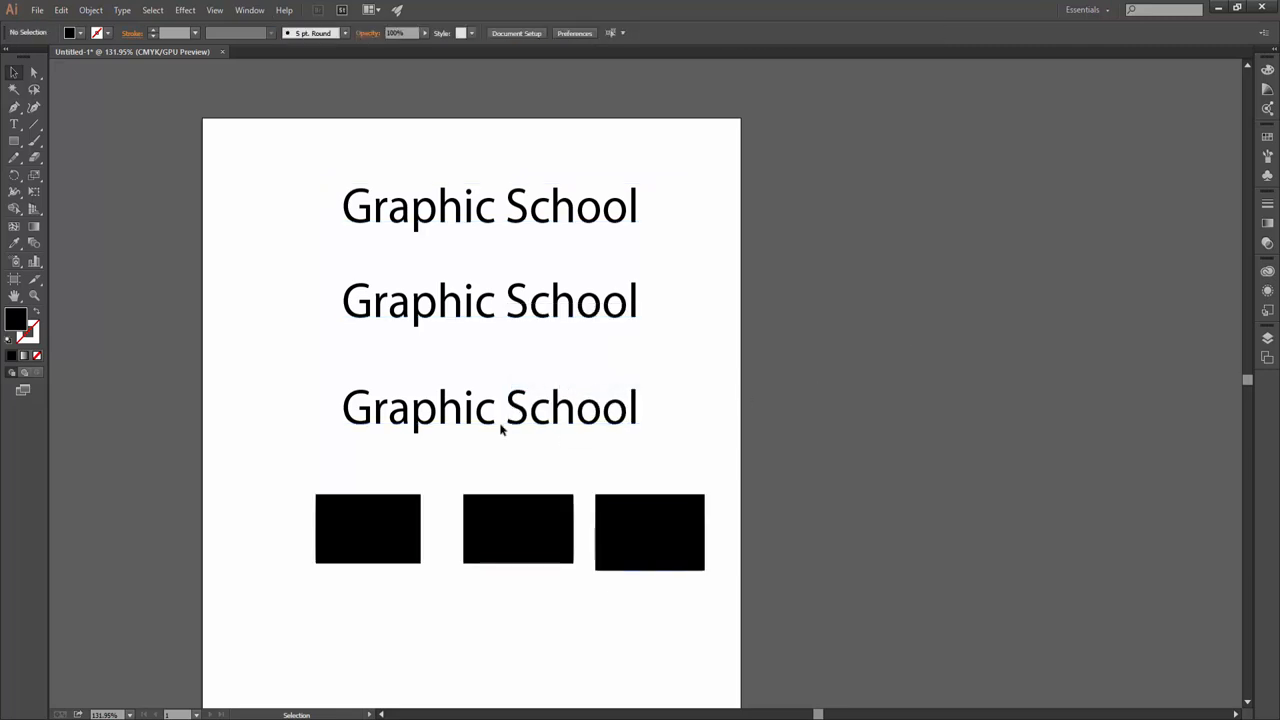
Marquee-select the texts and rectangles from different corners, select only the rightmost rectangle, and clear the selection
left_click(503, 420)
left_click_drag(806, 514, 285, 245)
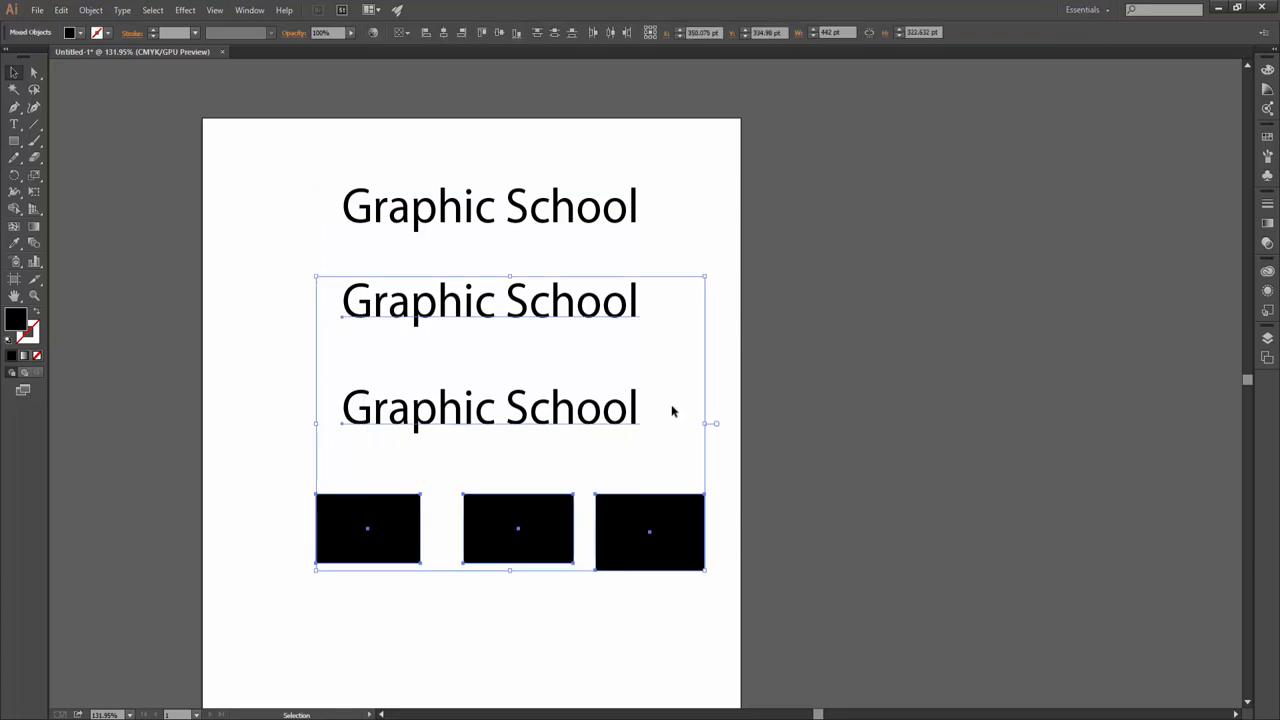
left_click_drag(803, 516, 303, 166)
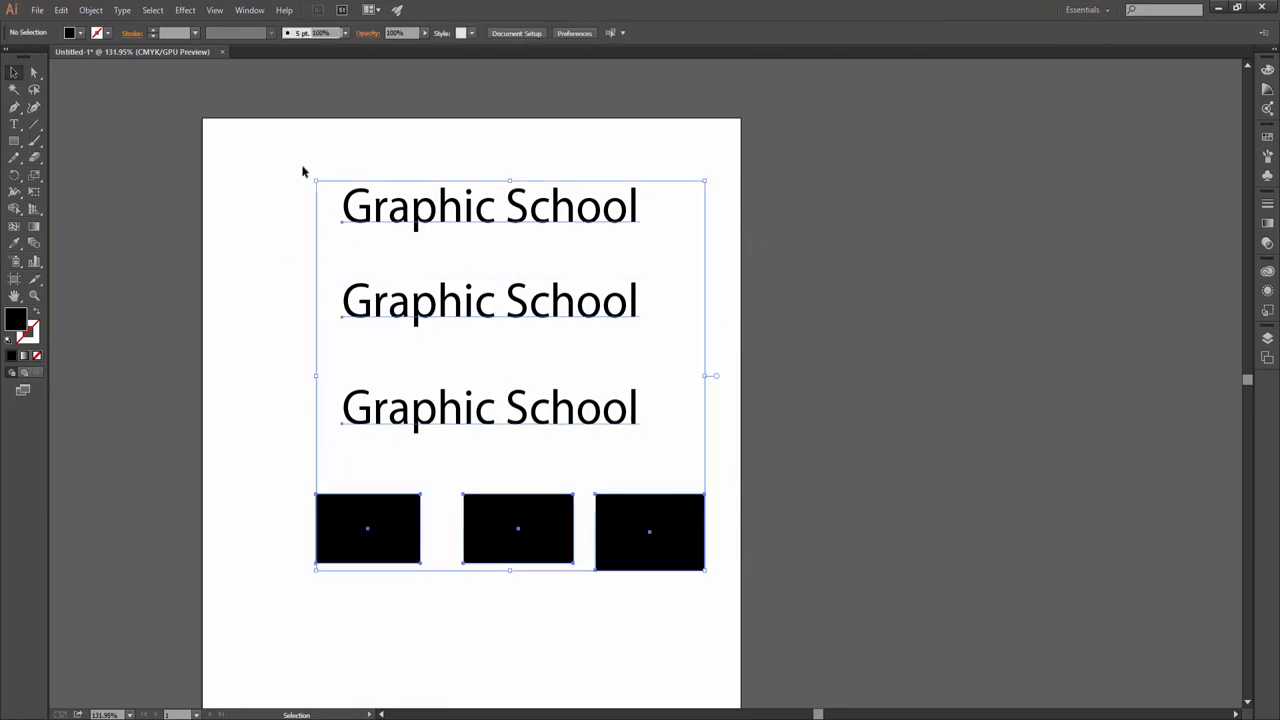
left_click(788, 345)
left_click_drag(803, 158, 293, 600)
left_click(834, 566)
left_click(677, 515)
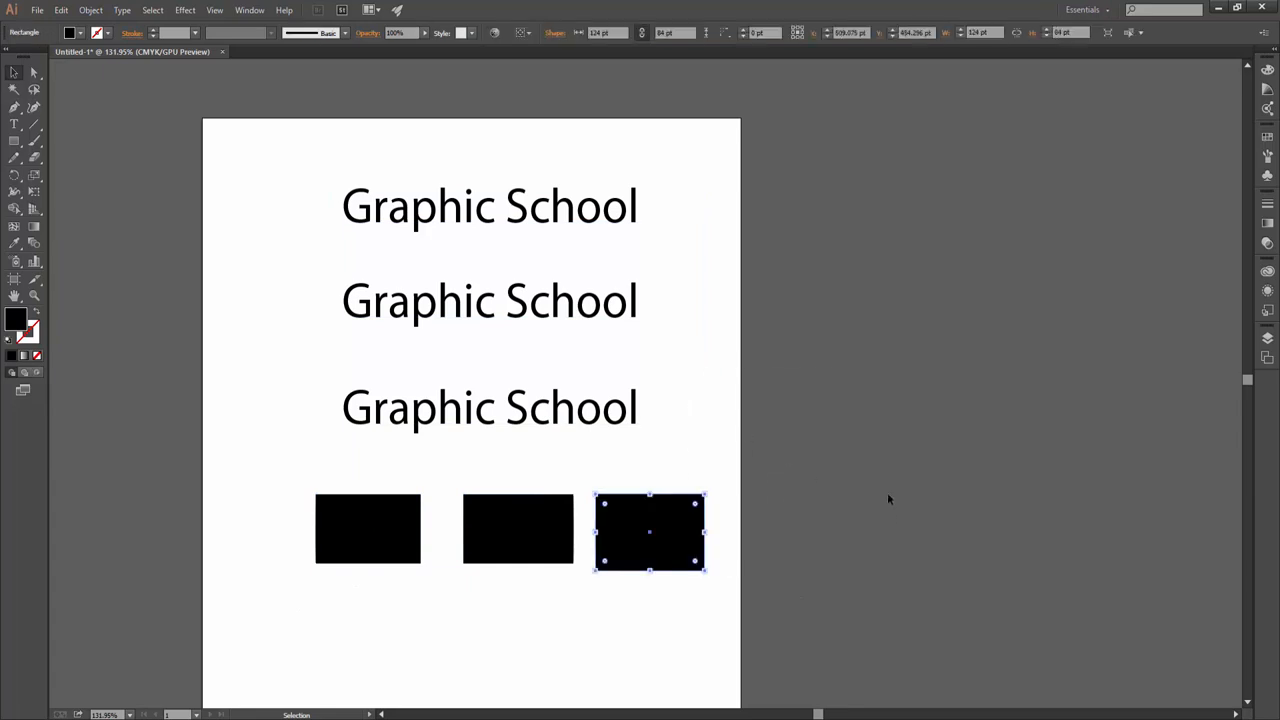
left_click(845, 476)
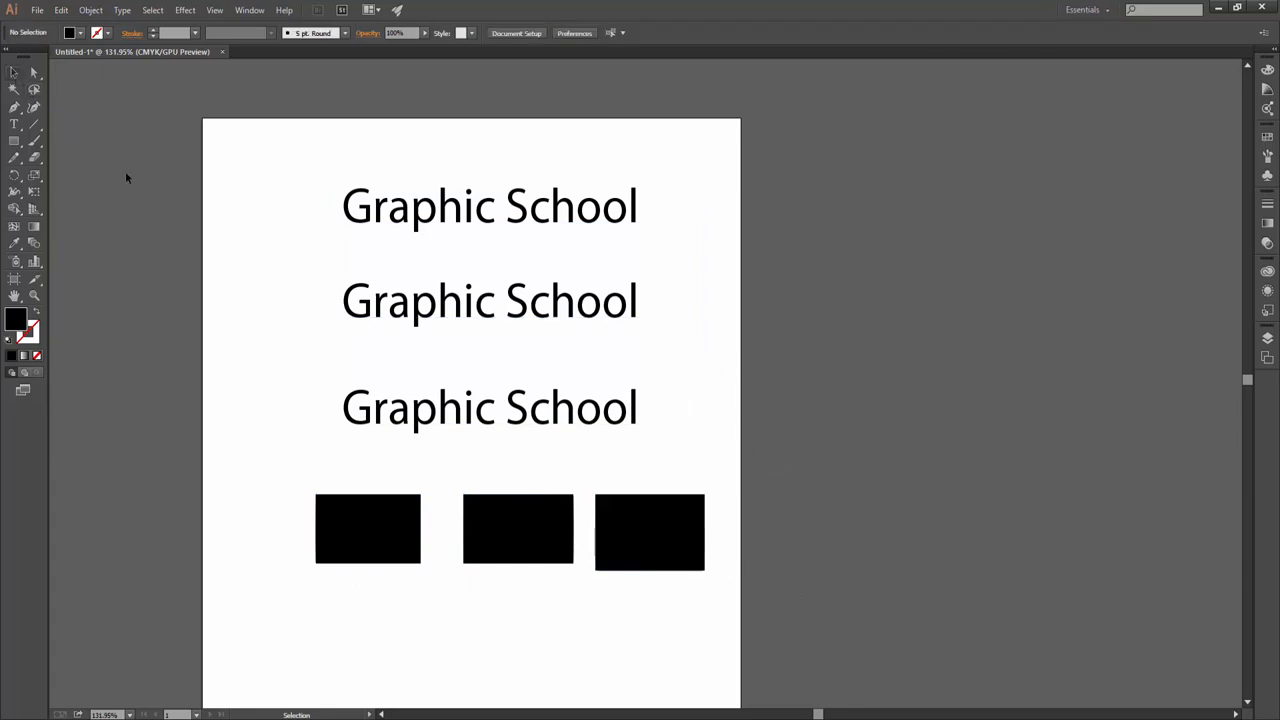
Move the rectangles apart individually, placing the first further left, the second down and left, and the third lower
left_click(489, 547)
left_click(487, 430)
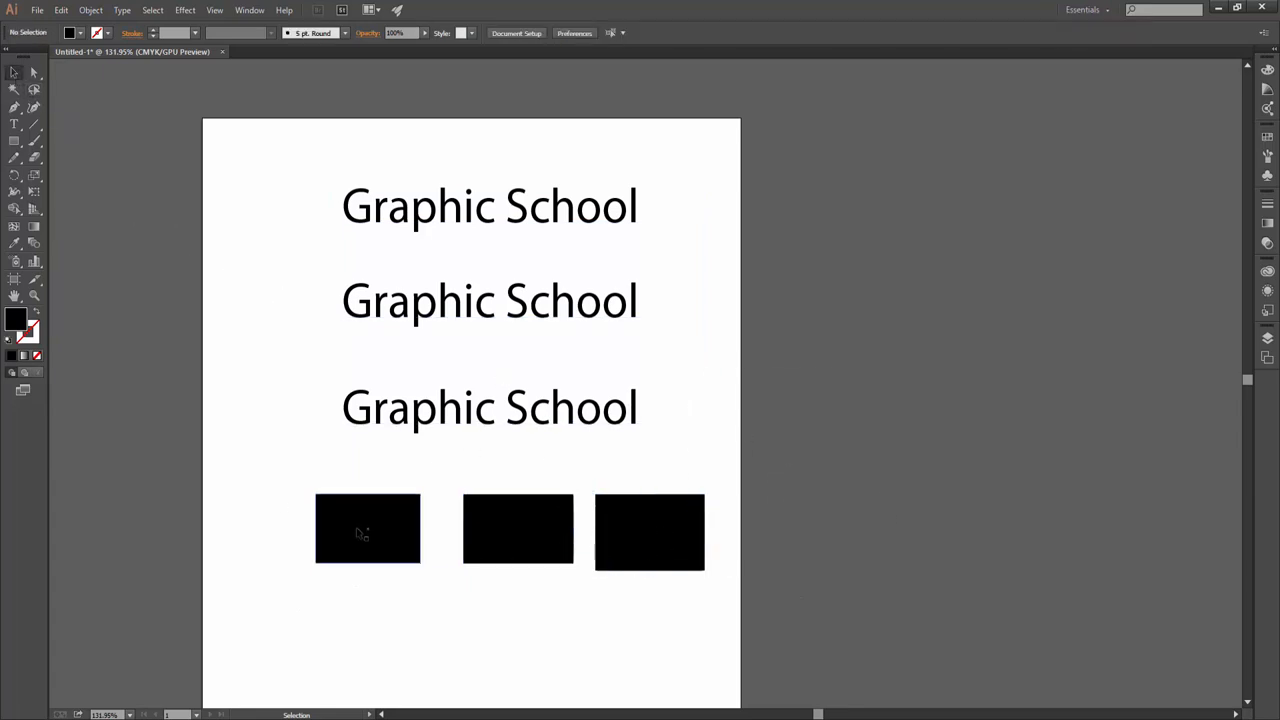
left_click_drag(357, 528, 281, 520)
left_click(515, 530)
left_click_drag(515, 530, 436, 591)
left_click_drag(658, 545, 646, 606)
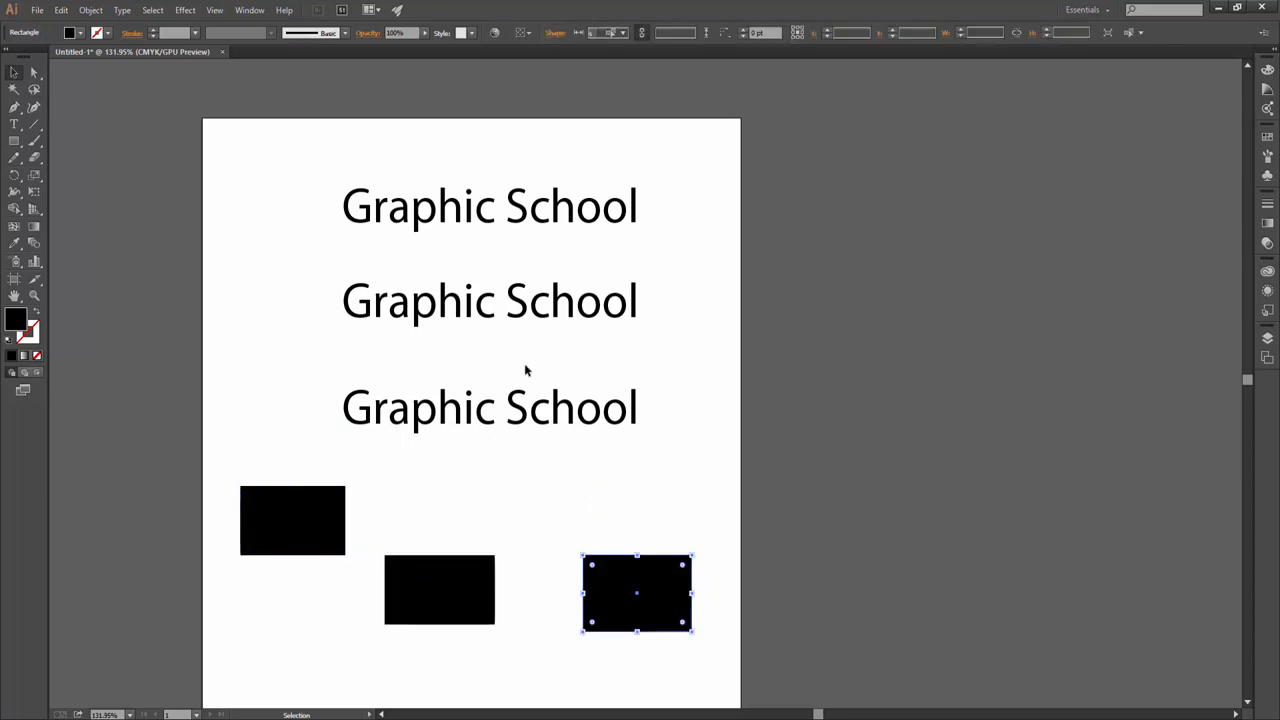
Scatter the three texts, moving the lowest right past the artboard edge, the middle one down-left, and the highest upward
left_click_drag(514, 410, 693, 403)
left_click_drag(560, 304, 398, 359)
left_click_drag(533, 238, 552, 193)
Move the middle rectangle up below the left-hand text, and raise the rightmost rectangle to about the same height
left_click_drag(457, 586, 457, 452)
left_click(545, 580)
left_click_drag(615, 599, 584, 591)
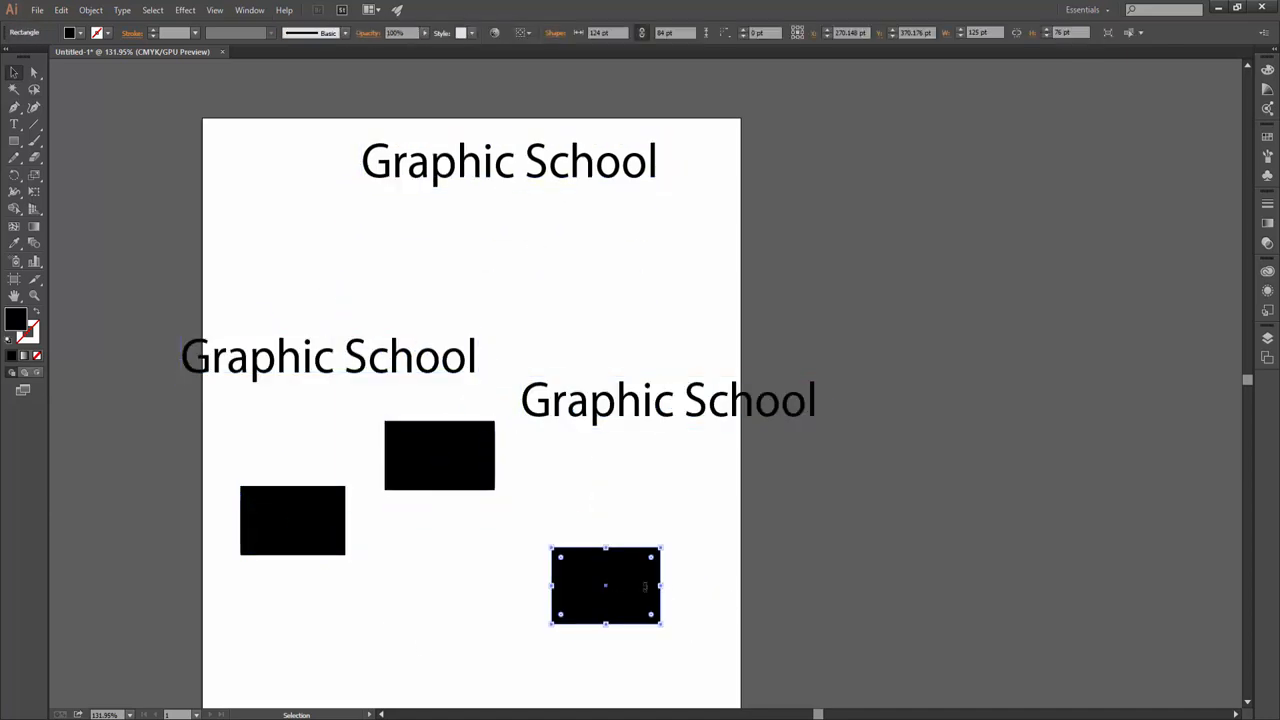
left_click_drag(665, 542, 676, 565)
key("ctrl+z")
left_click_drag(640, 607, 600, 495)
Delete the "Graphic School" text extending past the artboard's right edge, and select the rightmost rectangle
left_click(595, 410)
key("Delete")
left_click(614, 546)
left_click(12, 73)
left_click(608, 490)
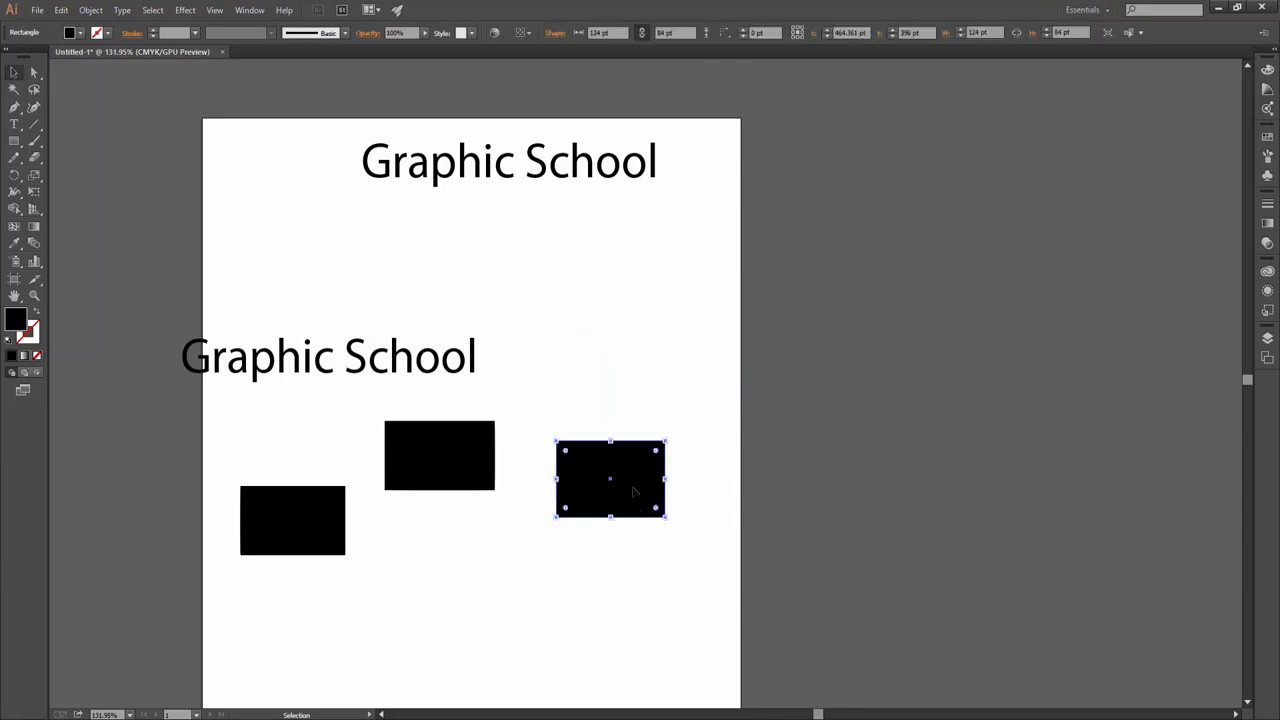
Draw a rectangle about 224 × 81 pt below the topmost text, and deselect it
left_click(14, 140)
mouse_move(486, 305)
left_mouse_down()
mouse_move(723, 397)
mouse_move(682, 378)
mouse_move(651, 271)
left_mouse_up()
key("v")
left_click(649, 346)
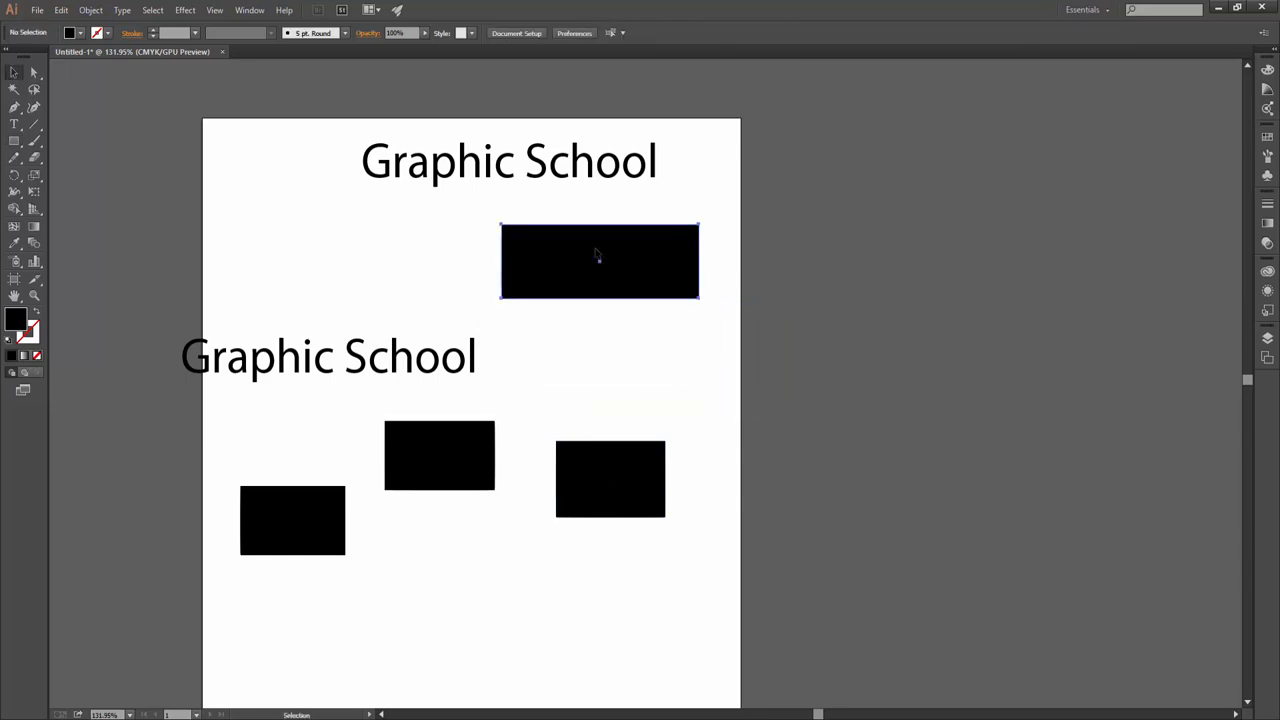
Select and deselect the wide rectangle repeatedly with the Selection tool
left_click(598, 256)
key("v")
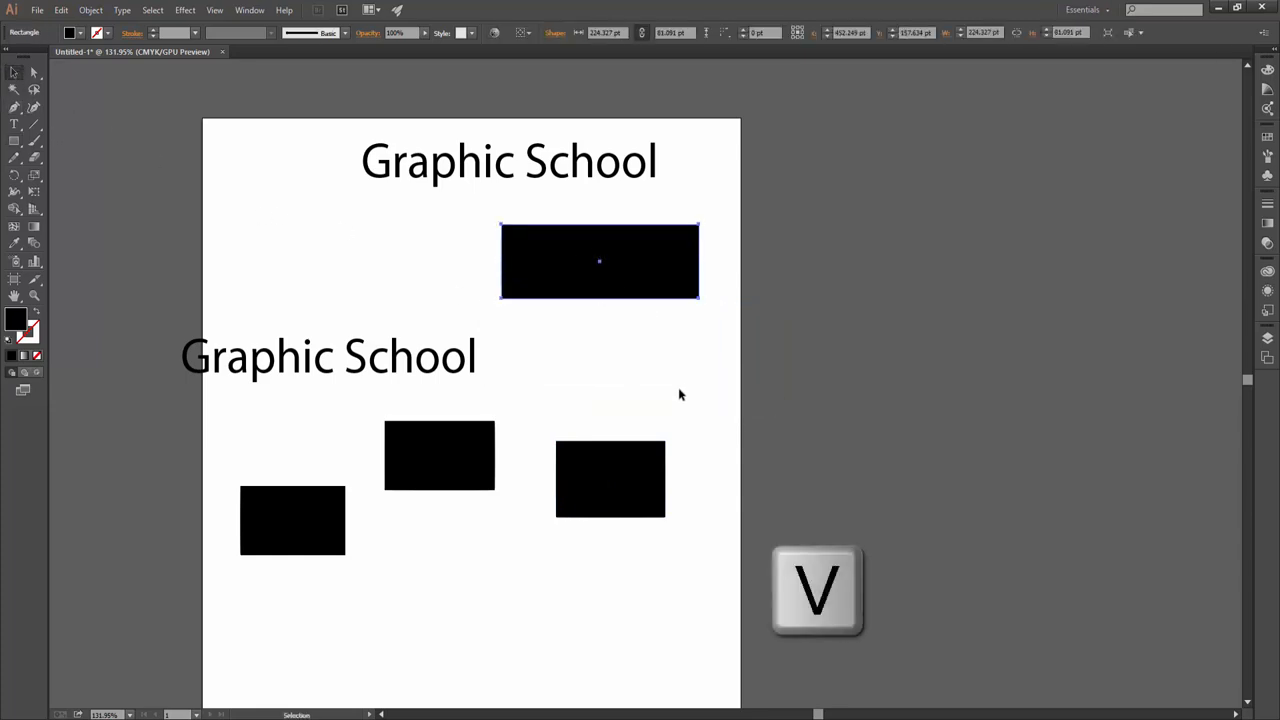
left_click(677, 391)
left_click(636, 268)
left_click(637, 342)
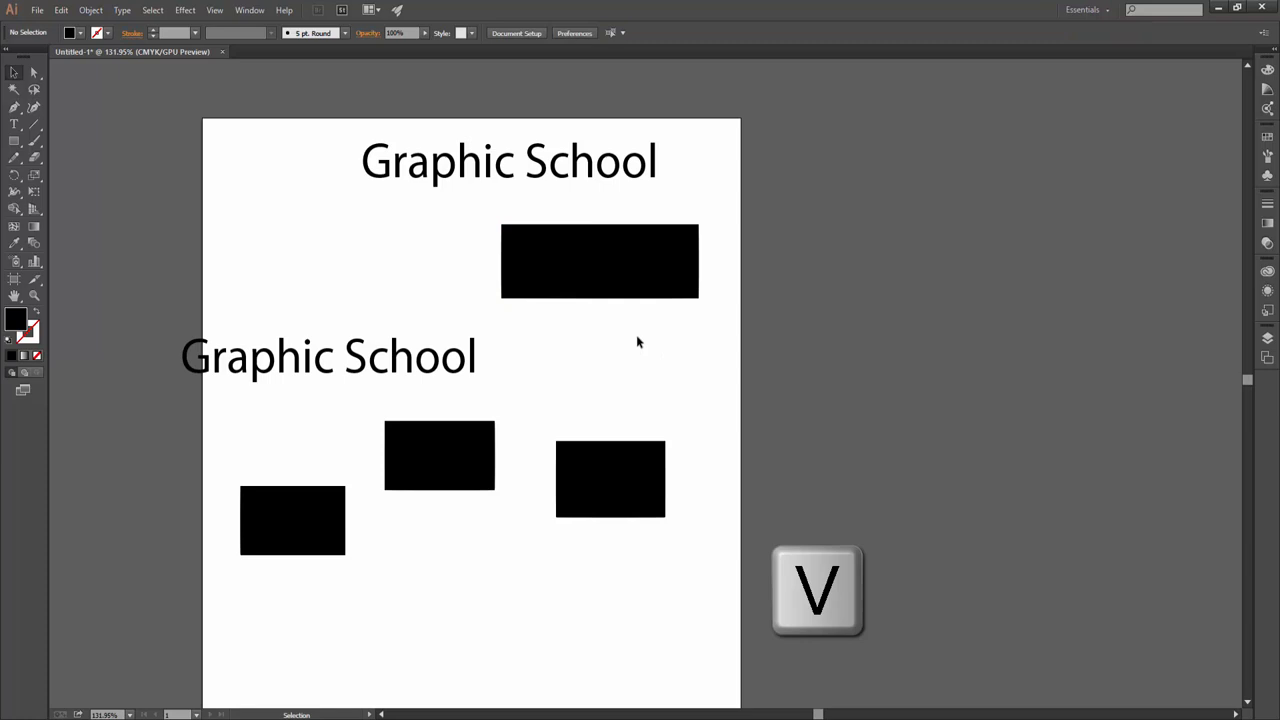
Zoom in on the wide rectangle and round its corners to a radius of about 12 pt
left_click(648, 285)
key("z")
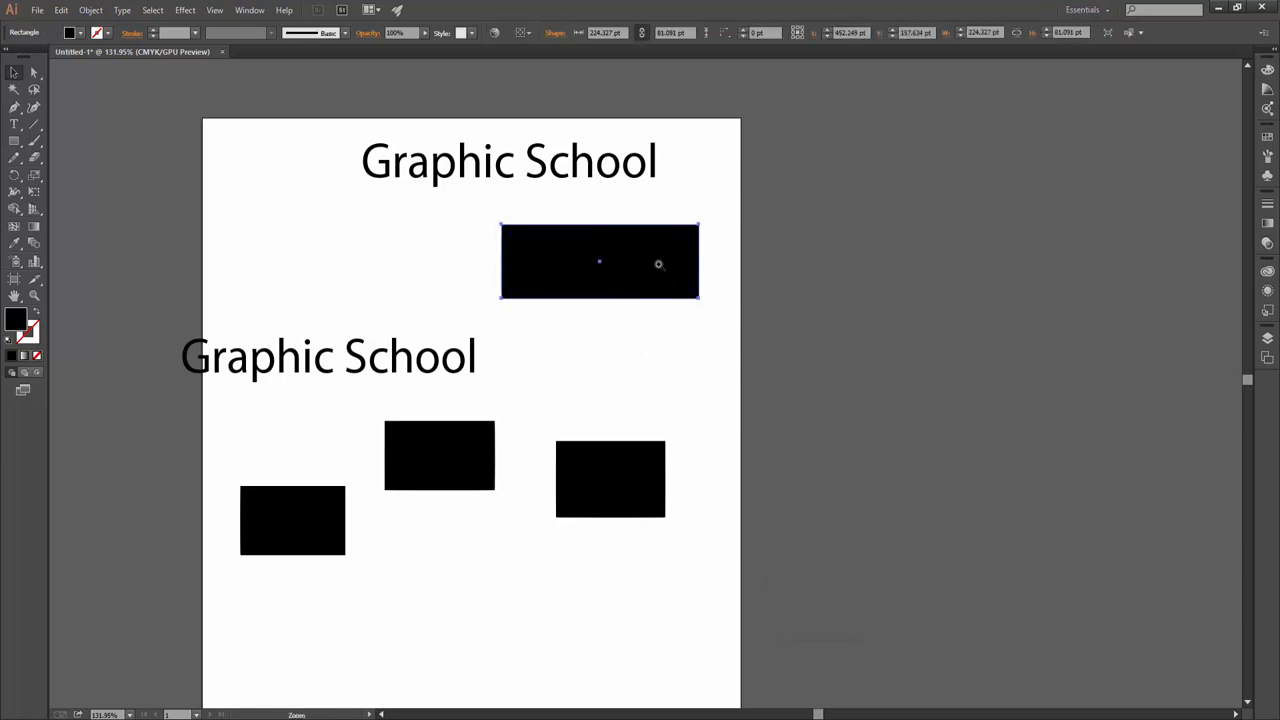
left_click_drag(660, 263, 790, 274)
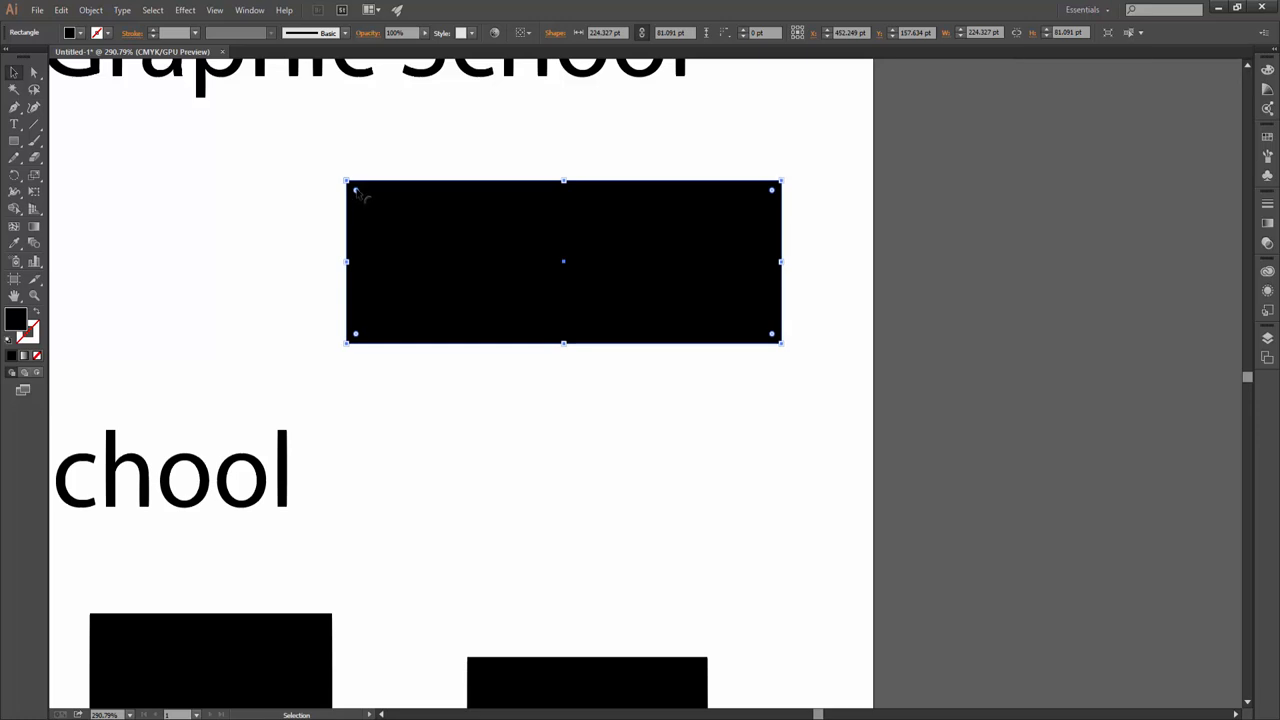
mouse_move(356, 191)
left_mouse_down()
mouse_move(426, 256)
mouse_move(371, 206)
left_mouse_up()
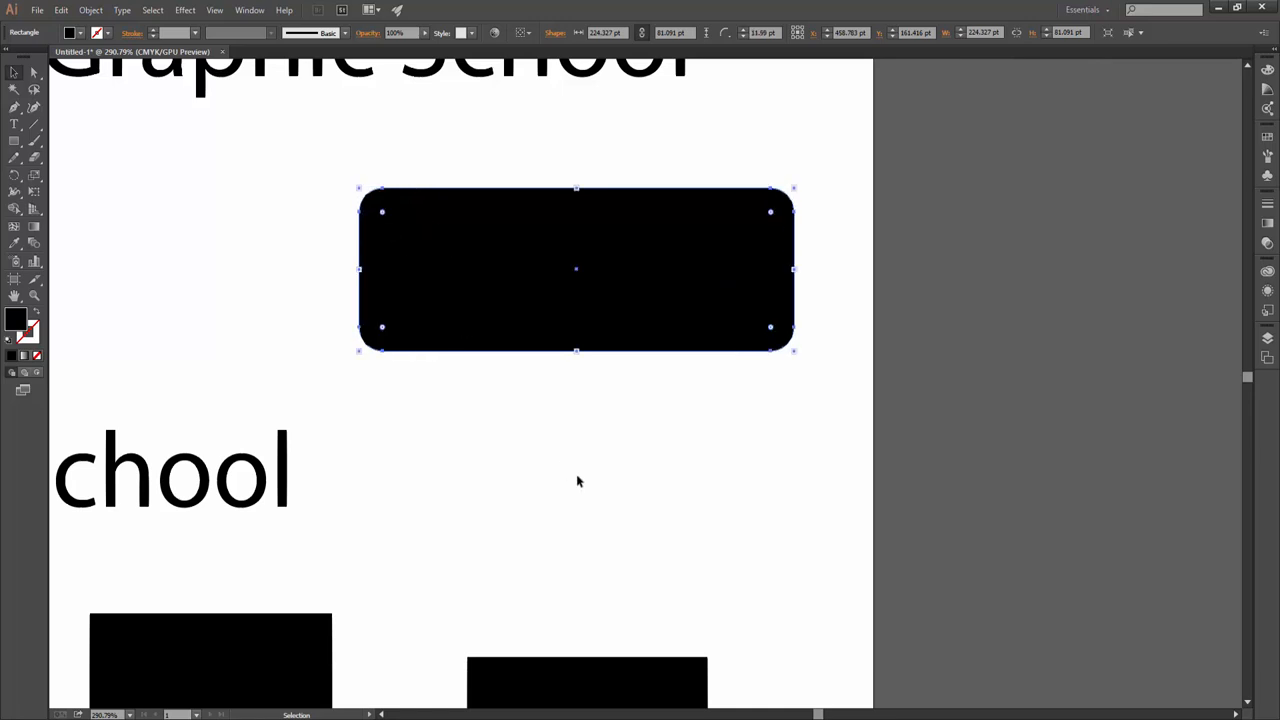
Flatten the wide rectangle's rounded corners, and round them again to a radius of about 10.4 pt
left_click(577, 480)
left_click(677, 242)
left_click_drag(383, 215, 354, 195)
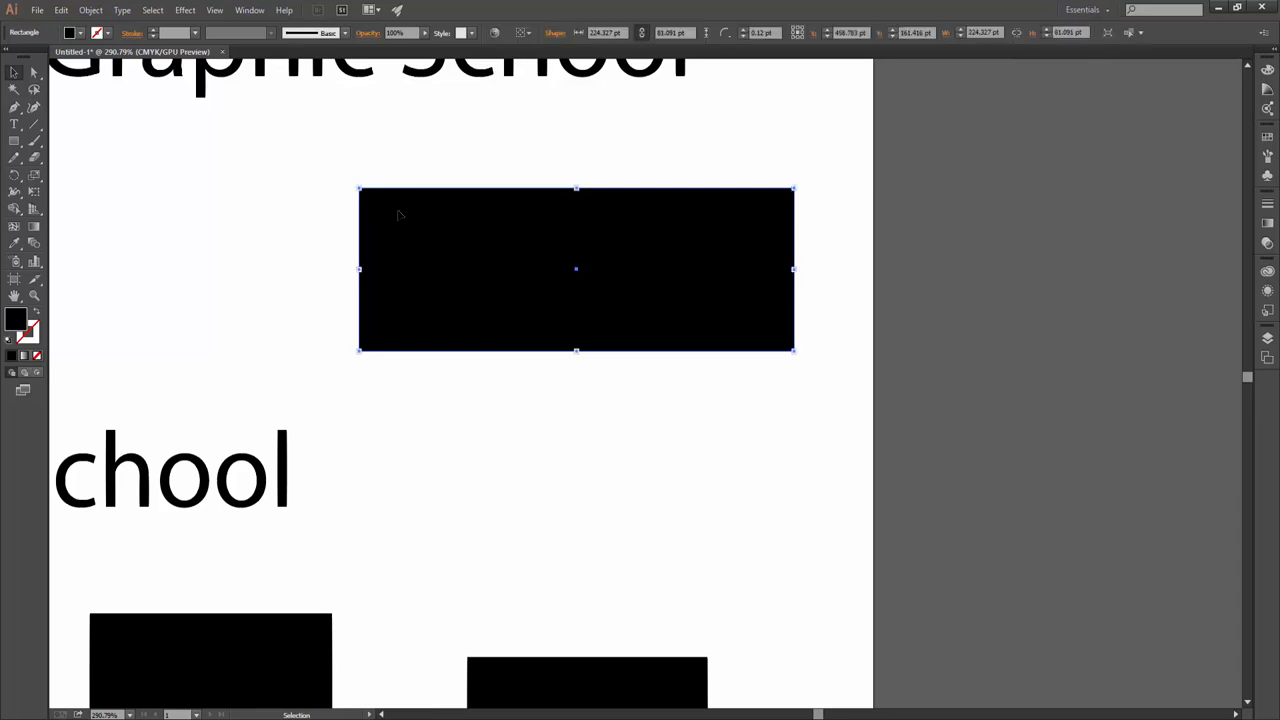
left_click_drag(368, 200, 380, 208)
key("ctrl+shift+a")
left_click(446, 194)
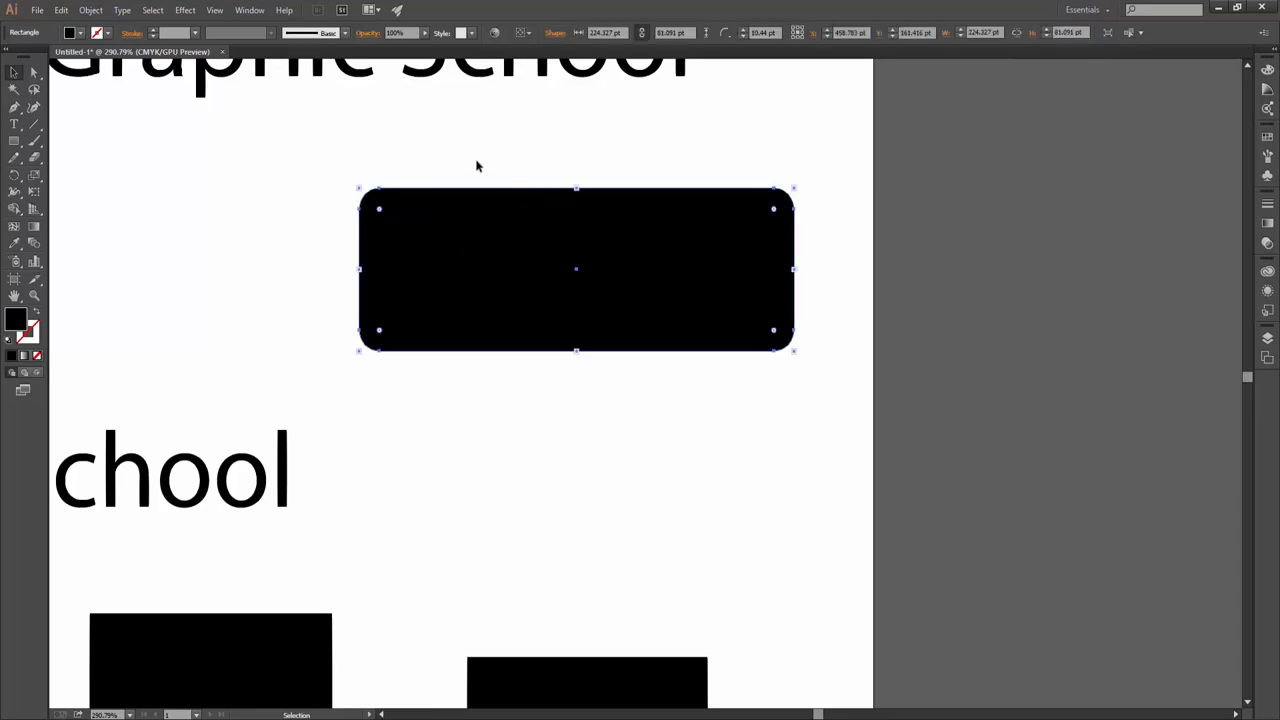
Hide the bounding box and show it again, and reset the wide rectangle's corner radius to 0 pt
left_click(211, 11)
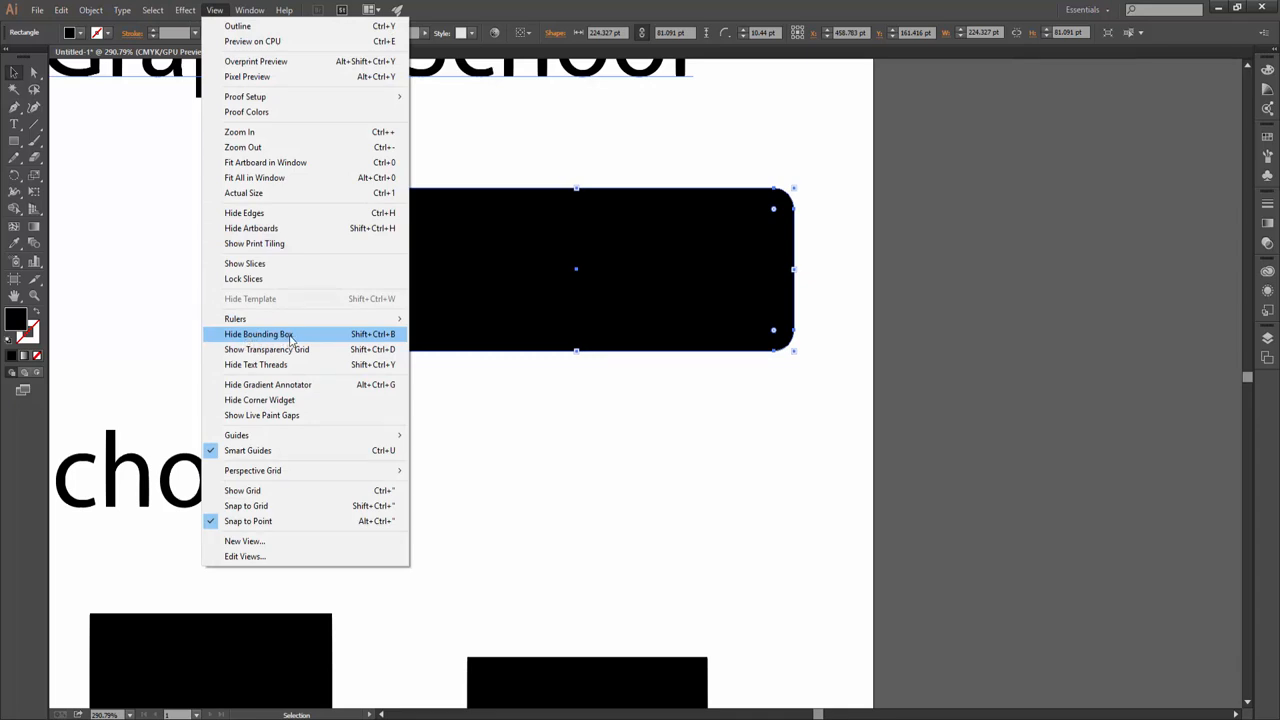
left_click(290, 336)
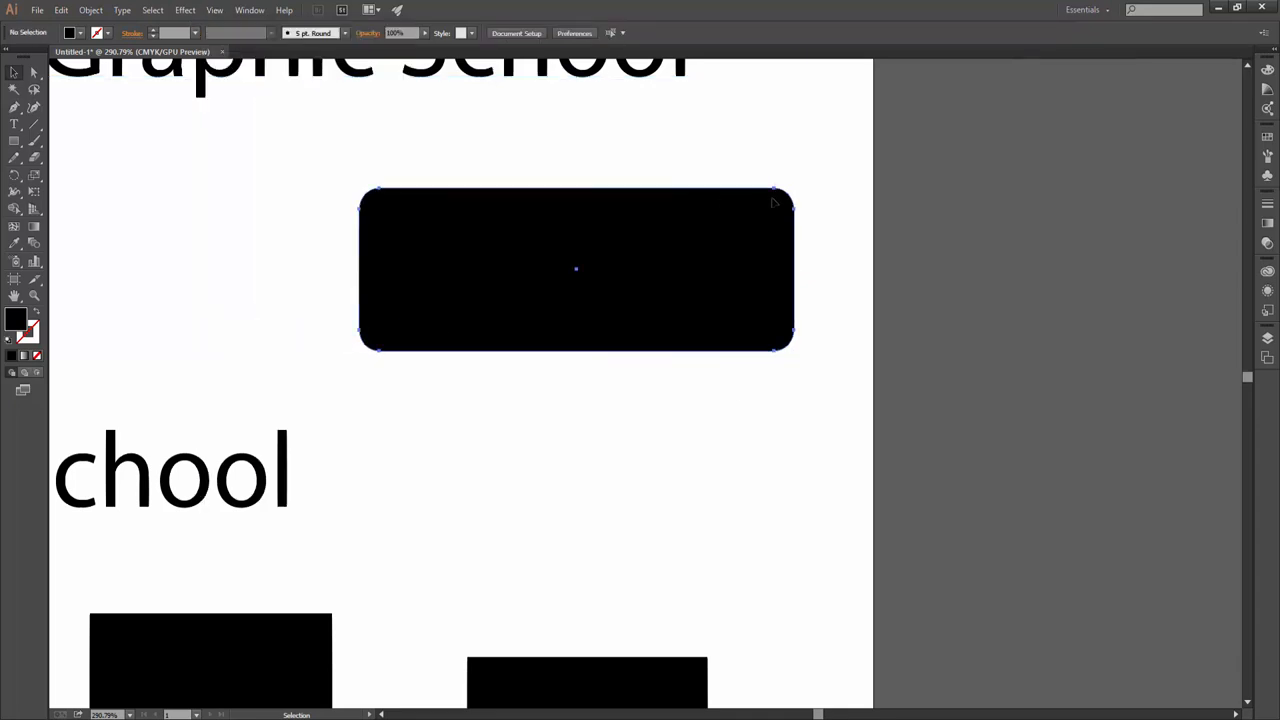
left_click(215, 10)
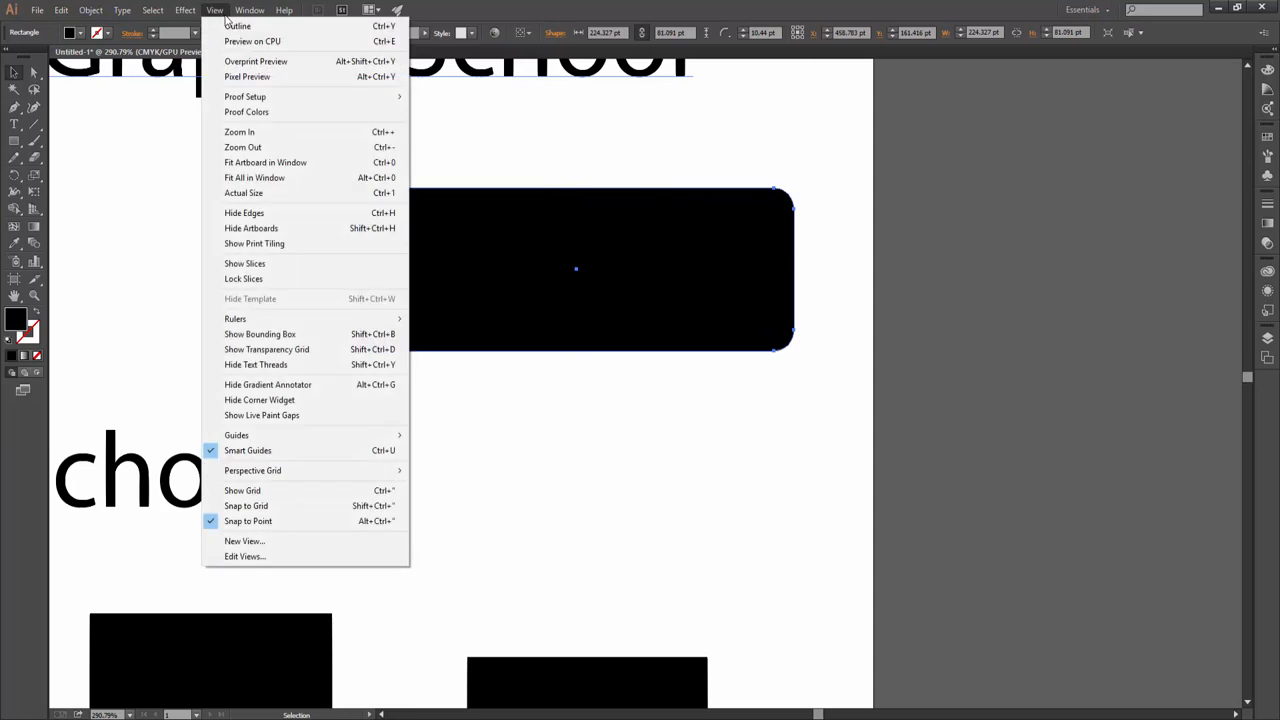
left_click(268, 338)
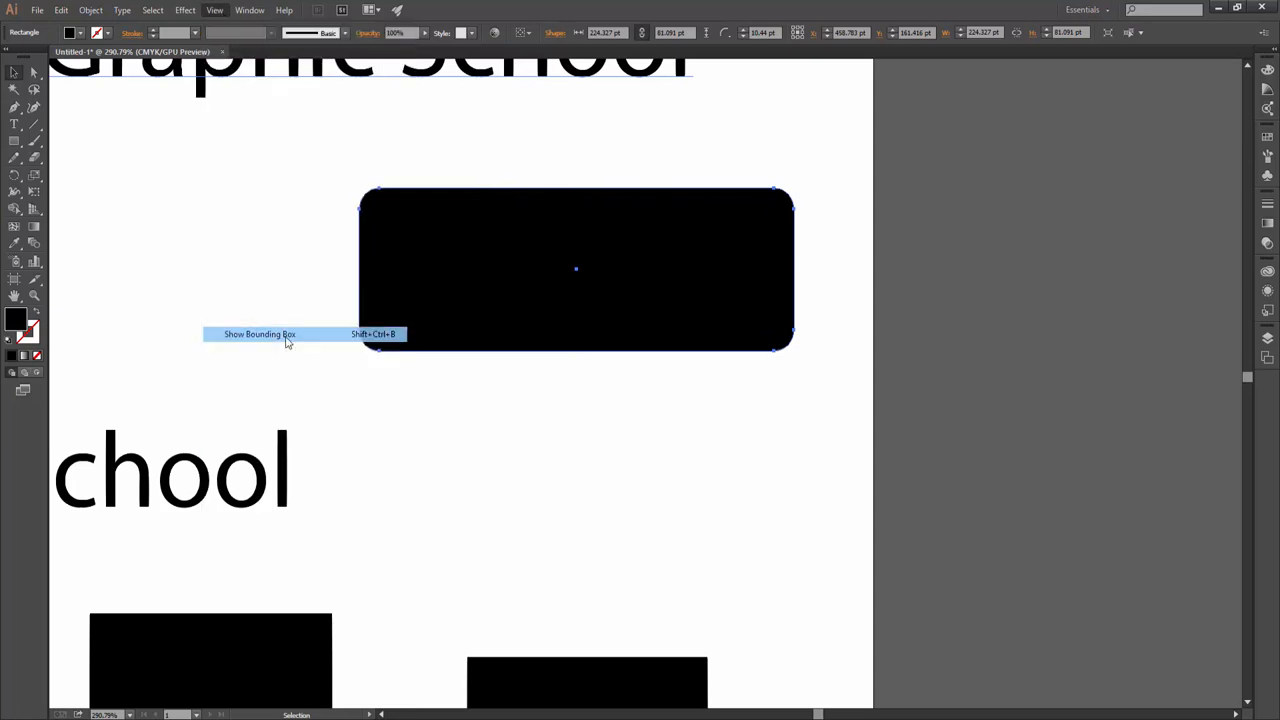
left_click_drag(774, 209, 794, 188)
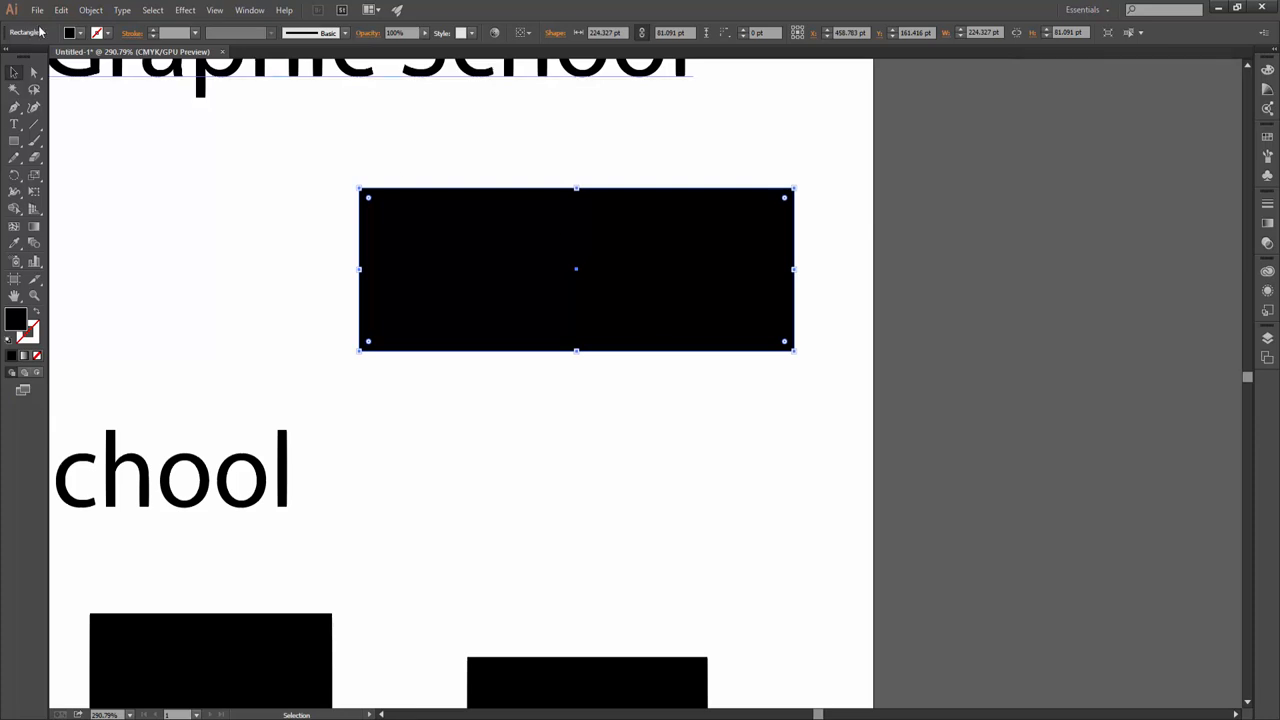
Try several fill swatches on the wide rectangle, including green, orange and light orange, ending with pink
left_click(80, 32)
left_click(46, 67)
left_click(65, 58)
left_click(121, 57)
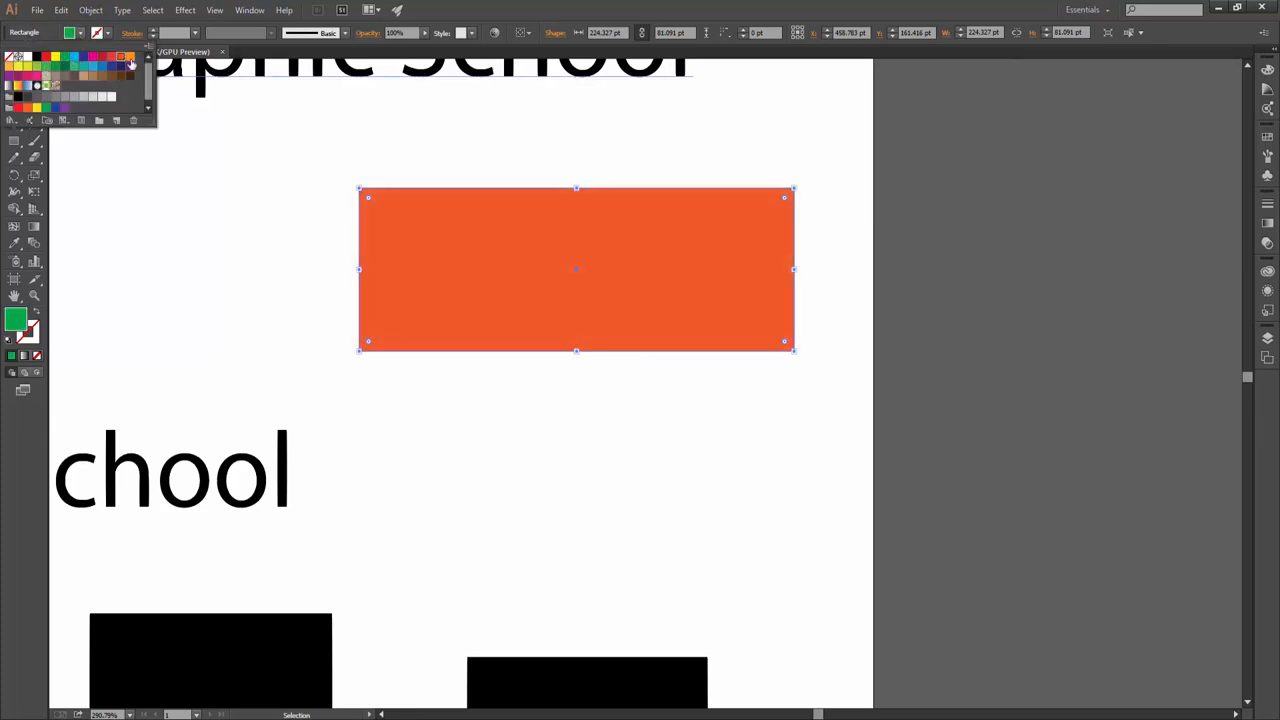
left_click(121, 67)
left_click(56, 67)
left_click(65, 76)
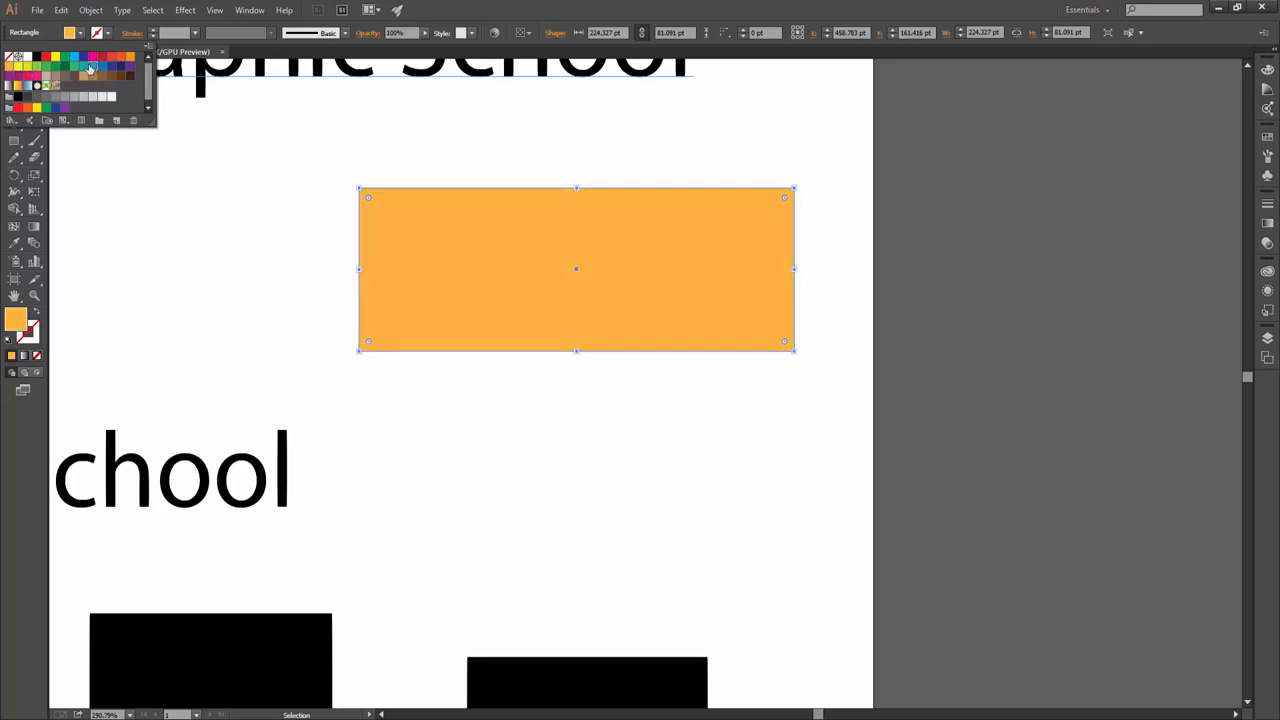
left_click(55, 77)
left_click(63, 82)
left_click(77, 78)
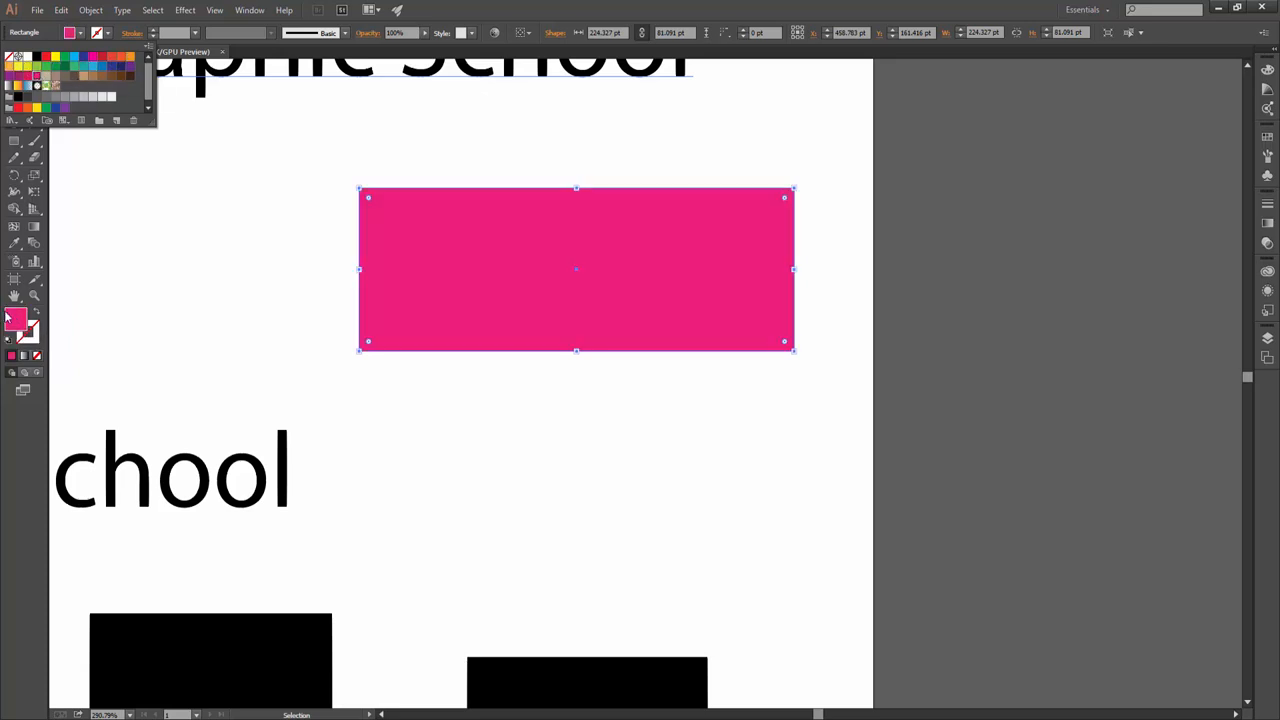
Pick a slightly different bright pink in the Color Picker as the wide rectangle's fill
double_click(15, 320)
left_click(627, 330)
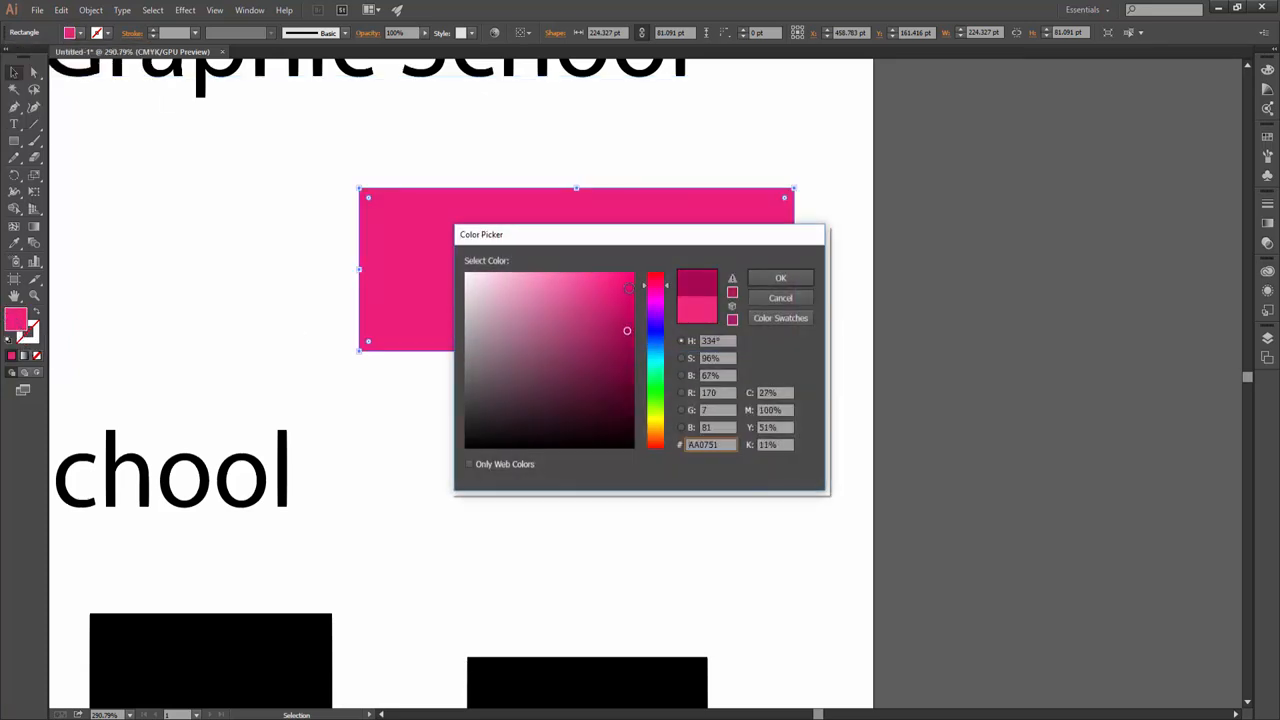
left_click(628, 288)
left_click(780, 282)
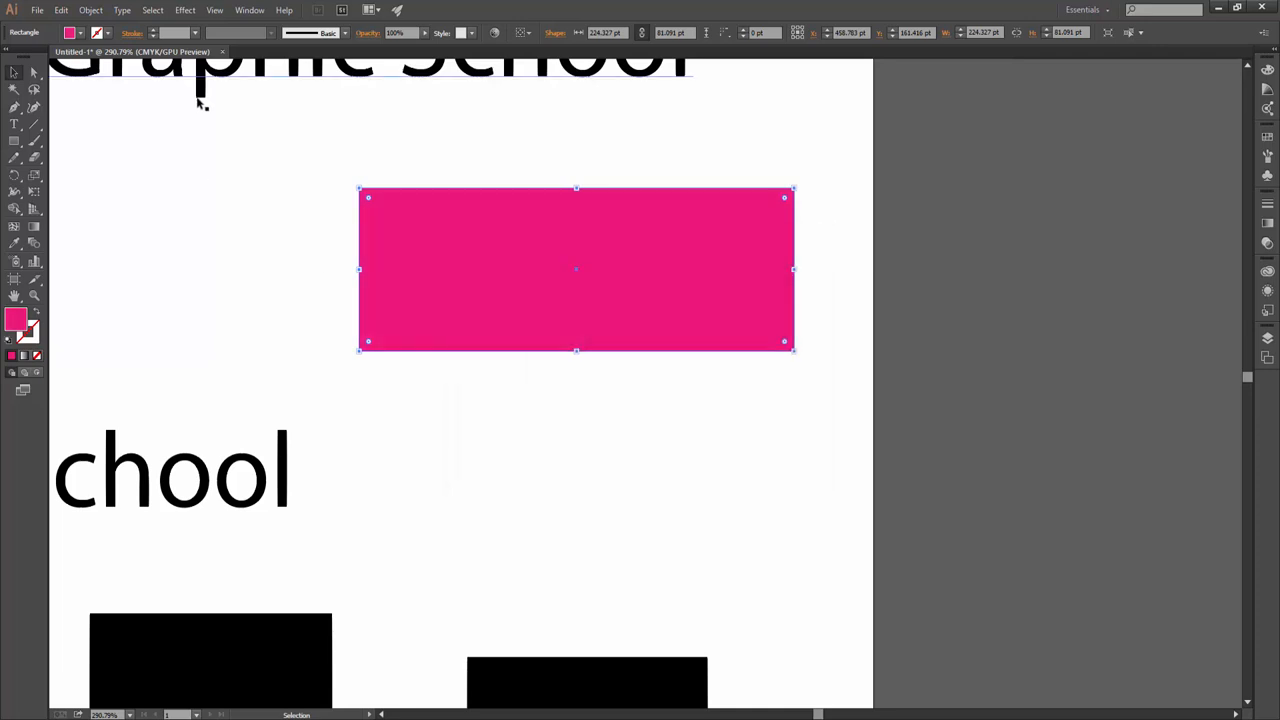
left_click(31, 334)
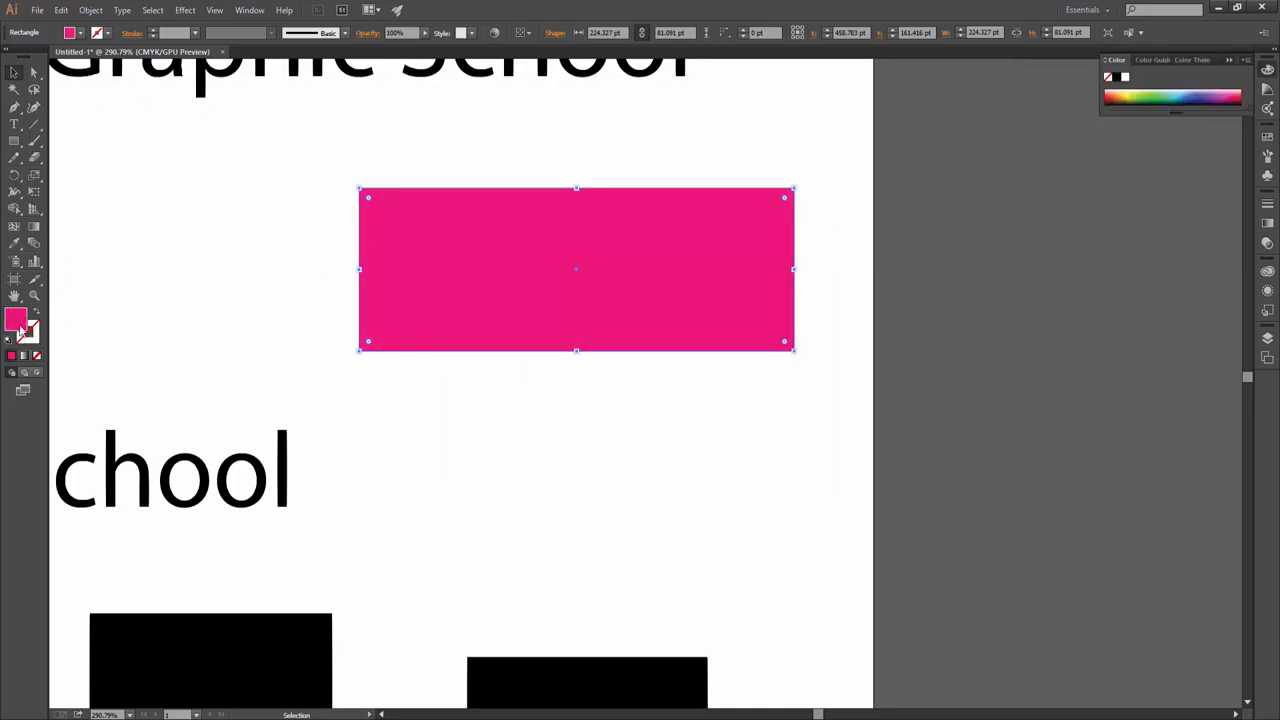
double_click(16, 320)
left_click(781, 298)
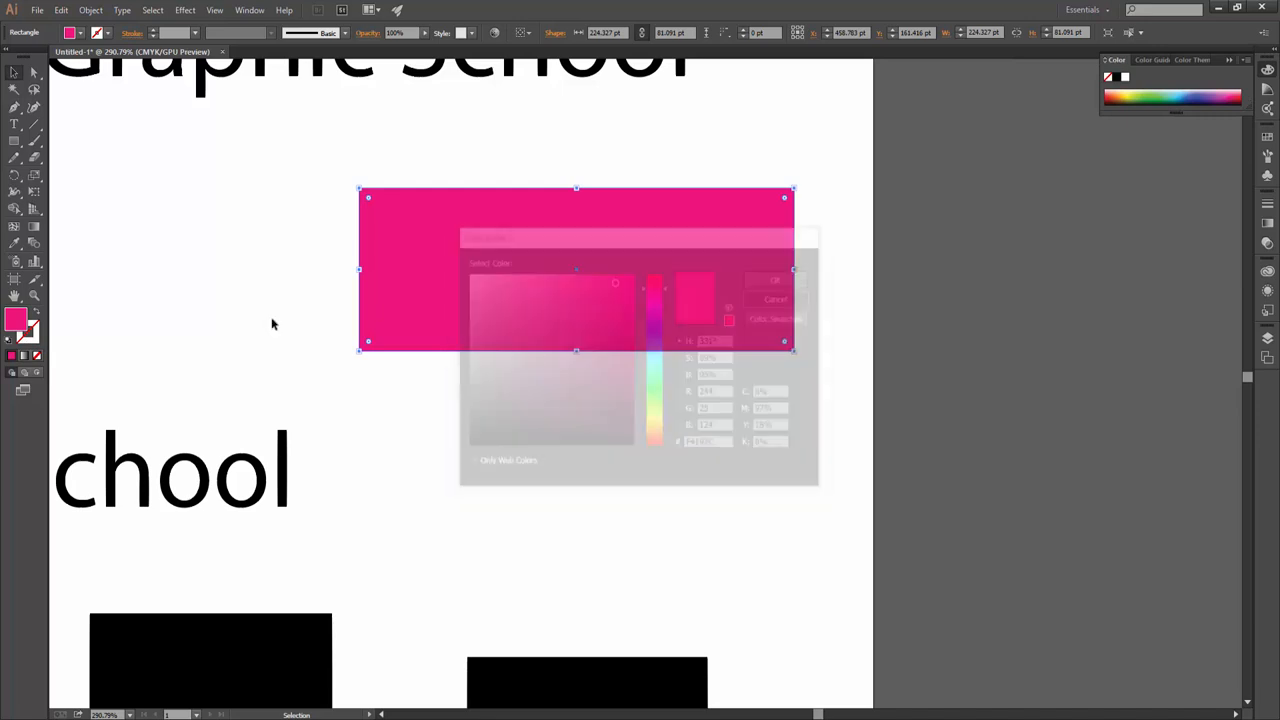
key("x")
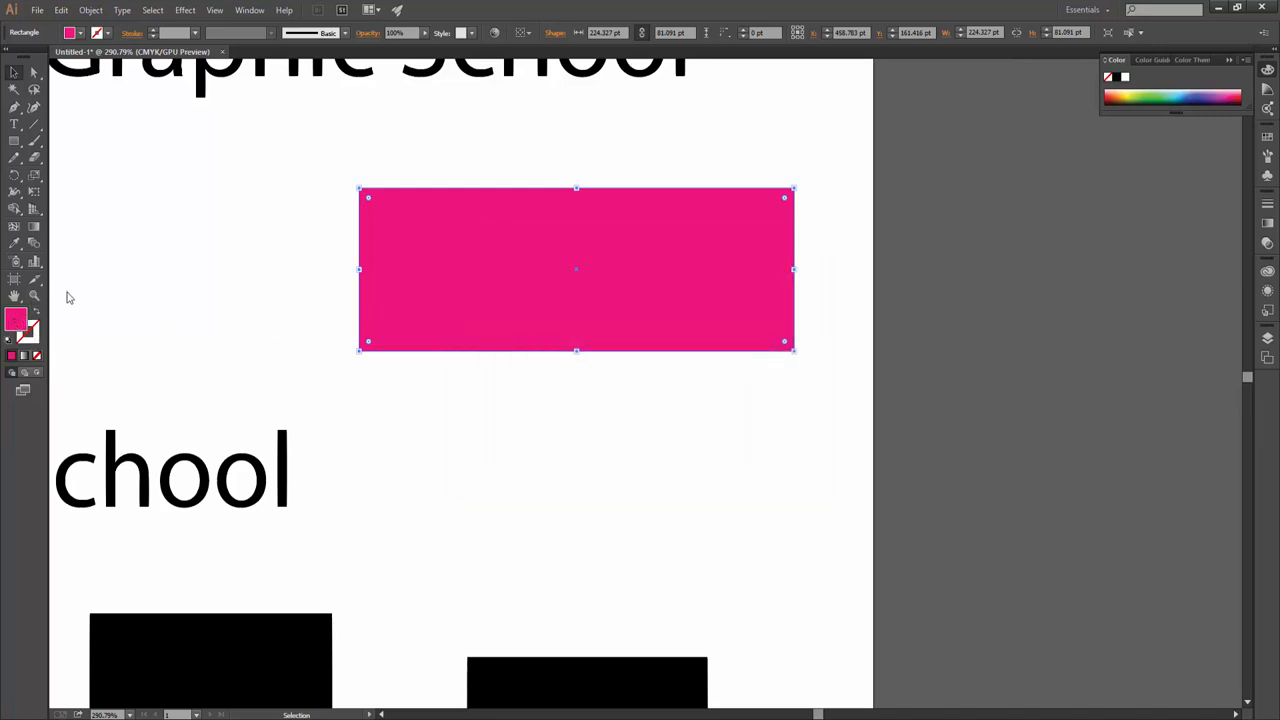
left_click(81, 33)
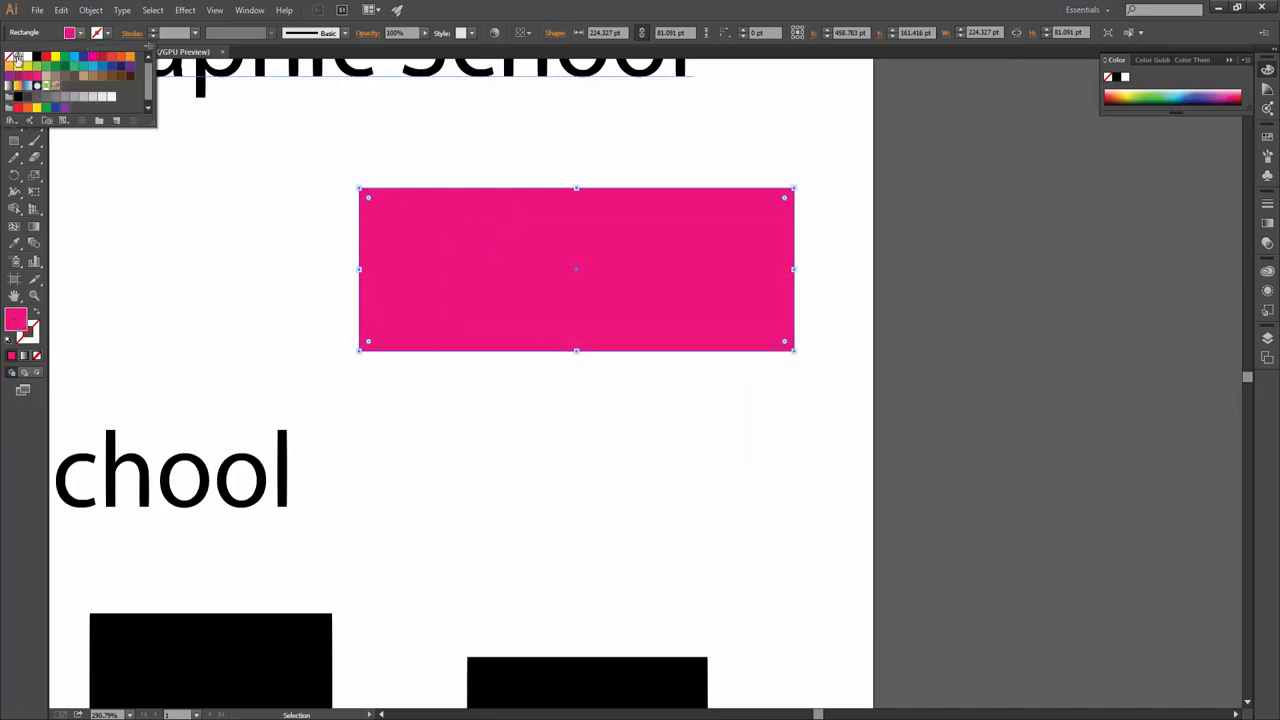
left_click(566, 192)
Move the wide rectangle about 19 pt to the right and set its fill to None
left_click_drag(580, 270, 612, 271)
left_click(80, 33)
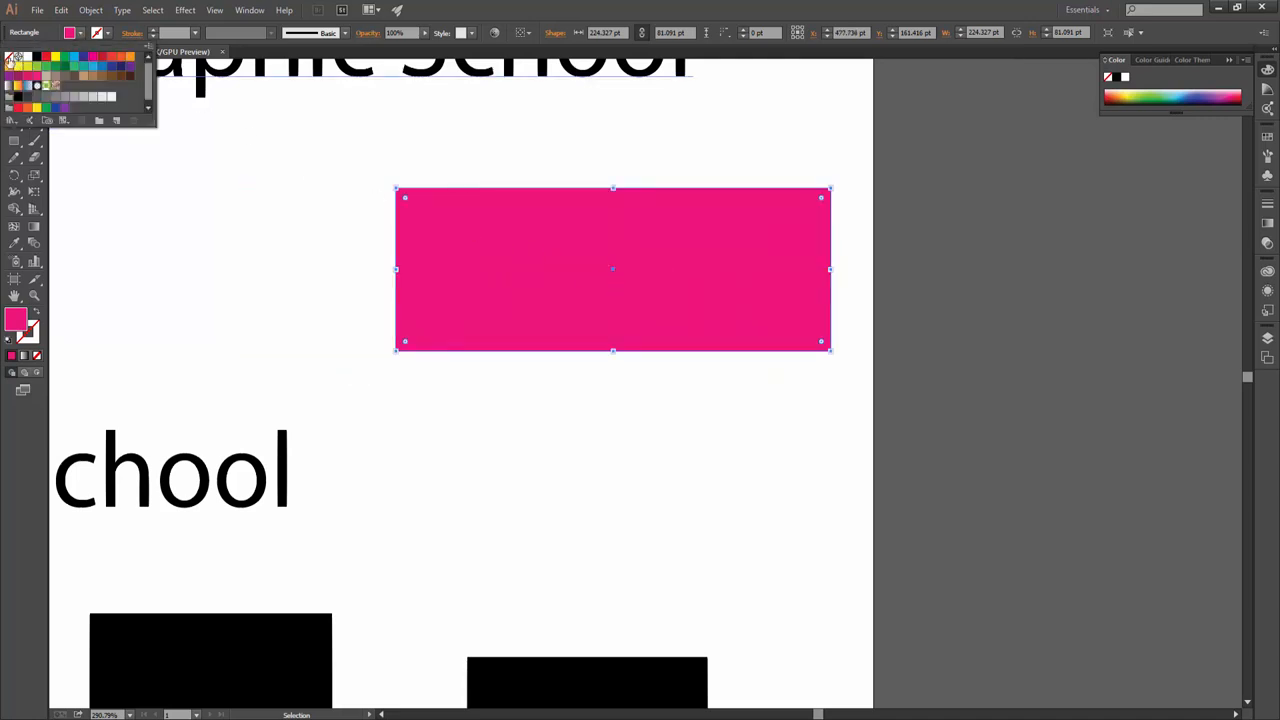
left_click(13, 58)
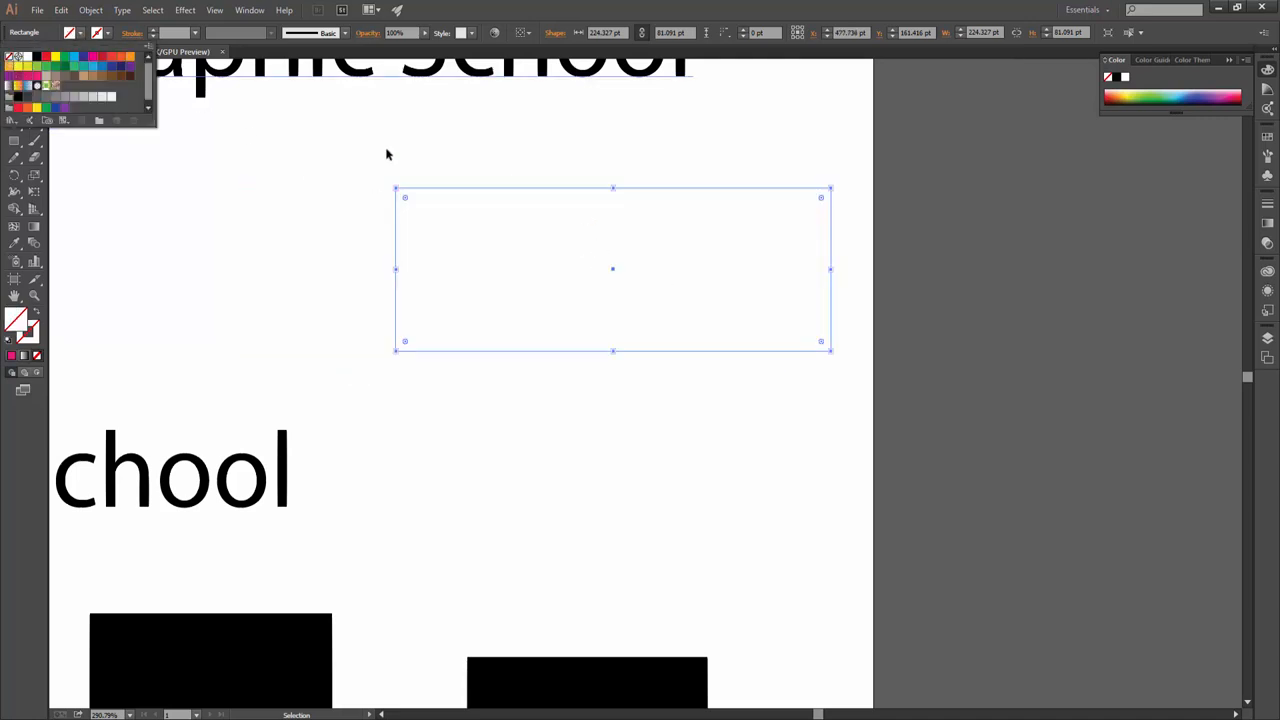
Give the unfilled wide rectangle a red stroke and deselect it
left_click(108, 34)
left_click(38, 60)
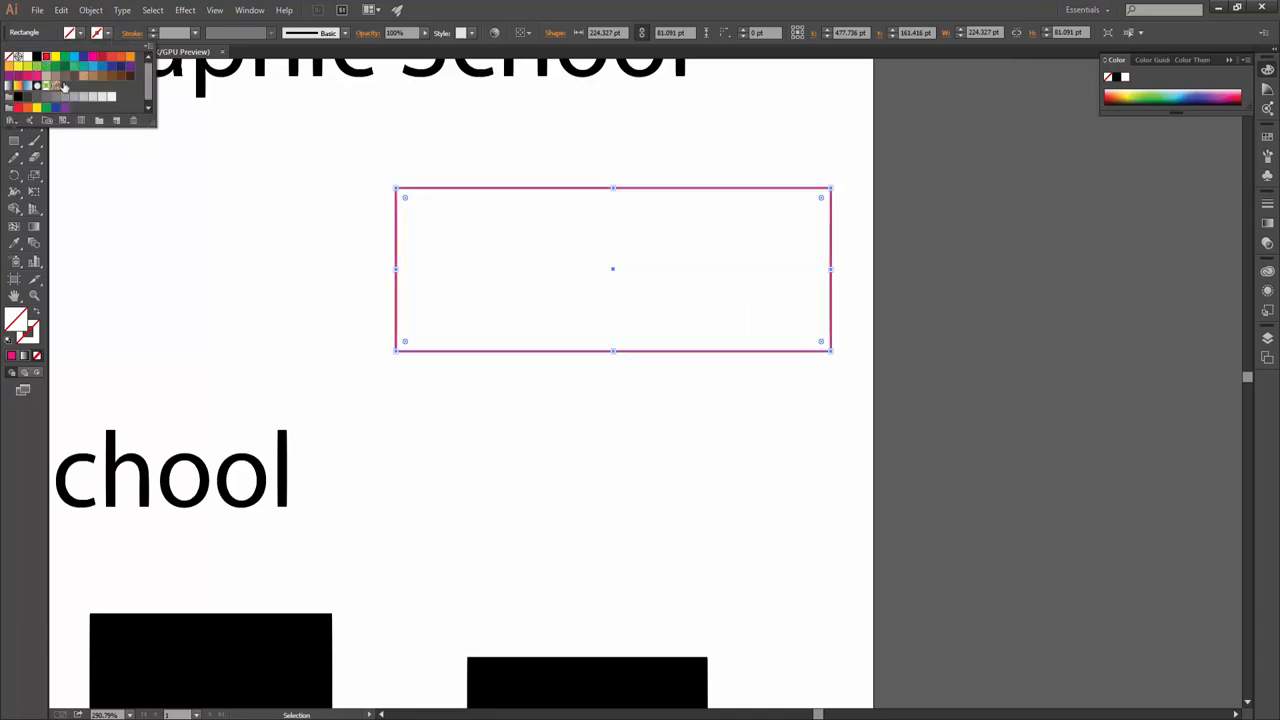
left_click(618, 272)
left_click(664, 167)
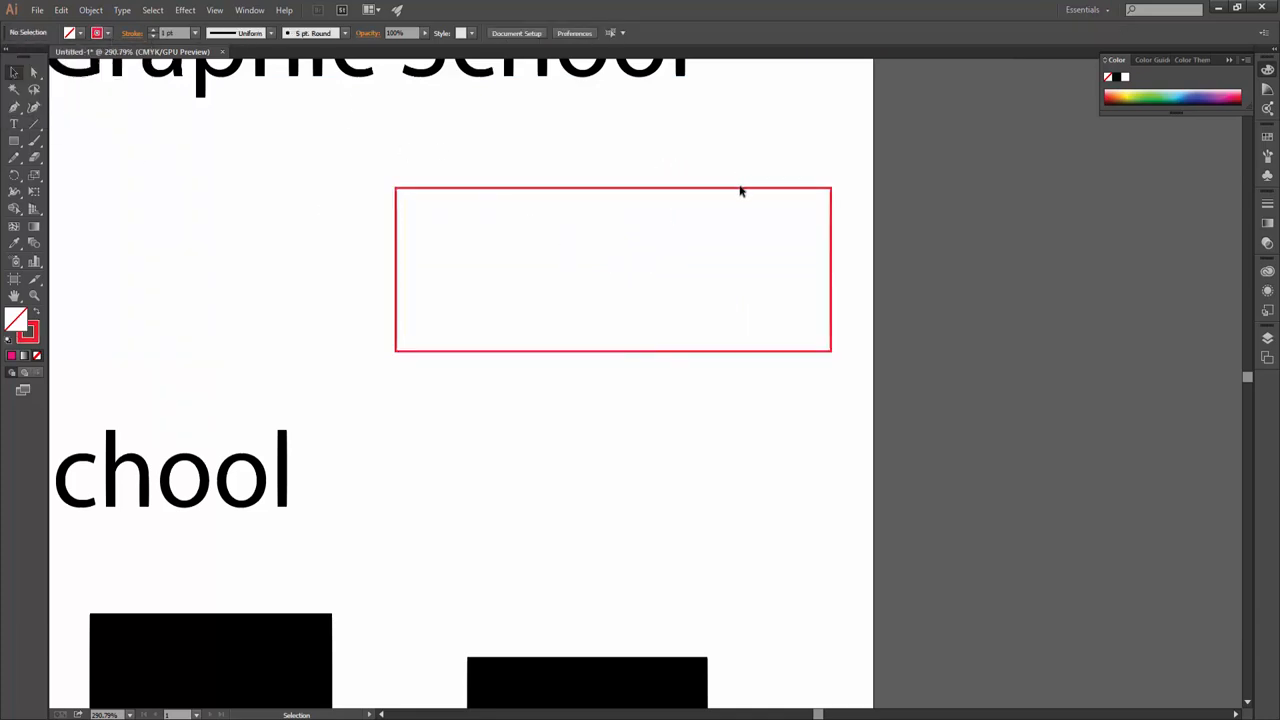
Move the outlined rectangle about 37 pt to the left and change its stroke colour to magenta
left_click_drag(741, 188, 670, 188)
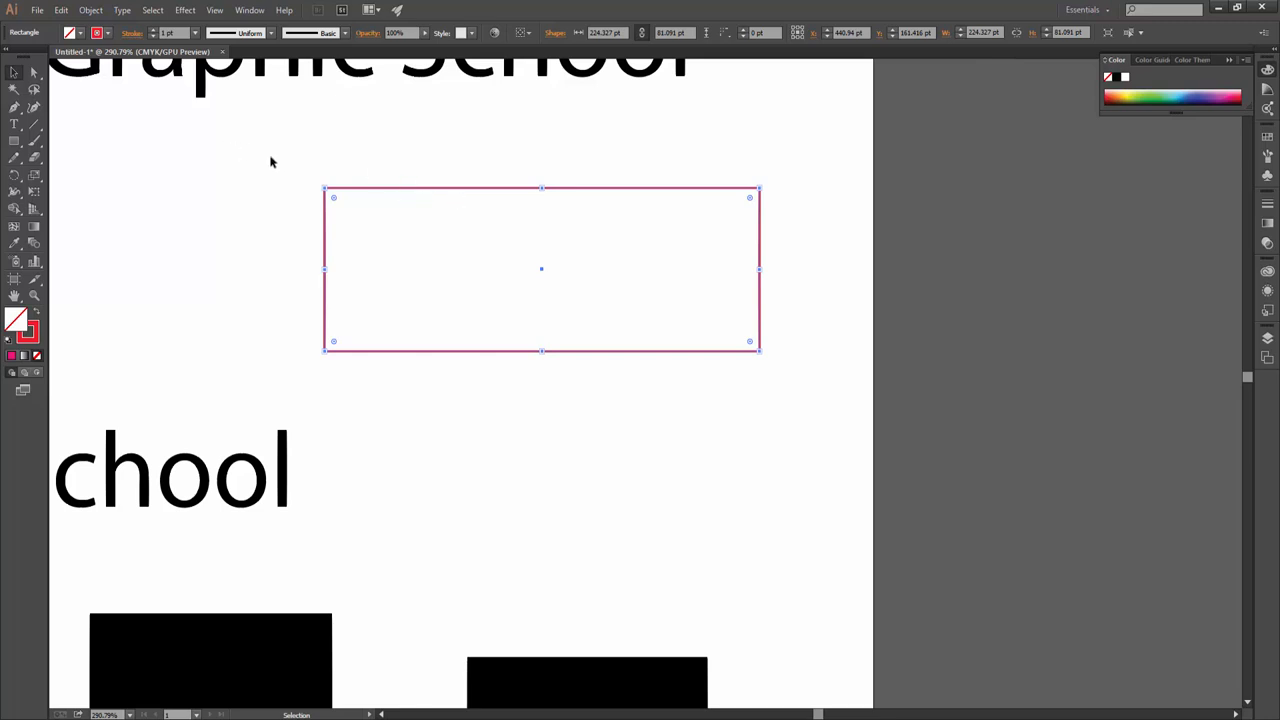
left_click(108, 33)
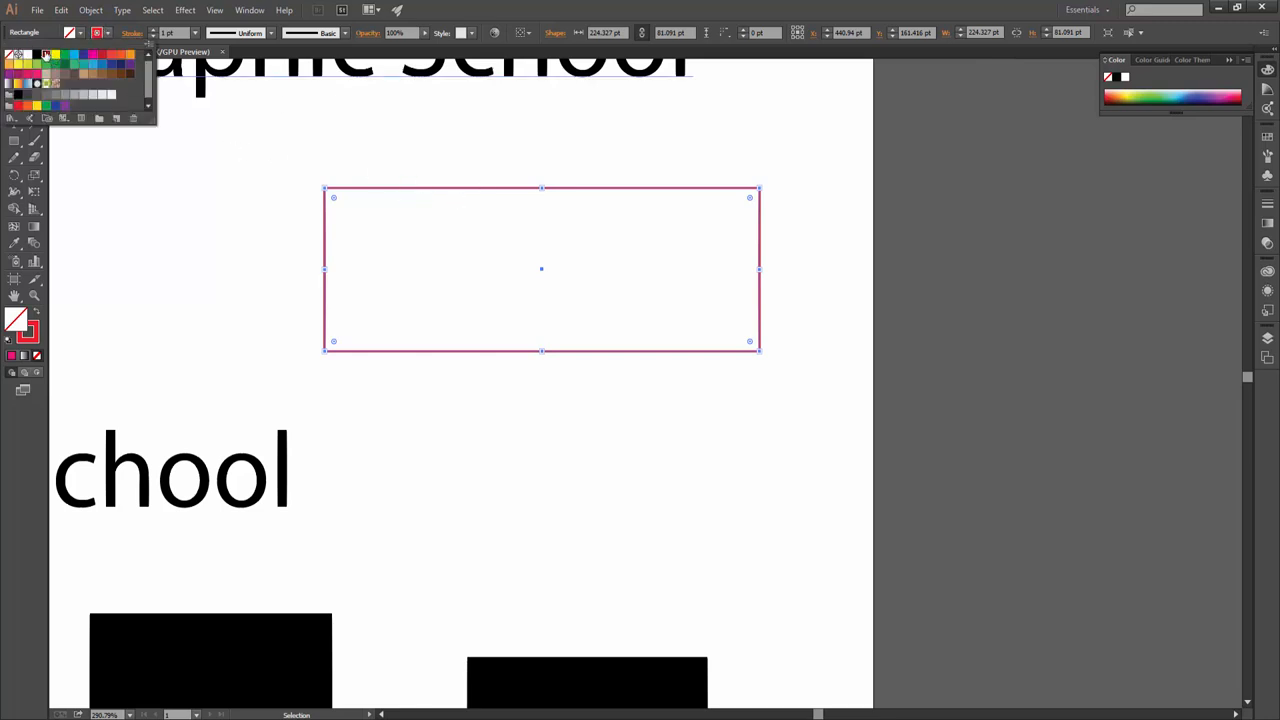
left_click(92, 54)
Thicken the rectangle's magenta stroke gradually, and thin it back to a weight of 9 pt
left_click(153, 30)
left_click(153, 30)
left_click(153, 30)
left_click(153, 30)
left_click(153, 30)
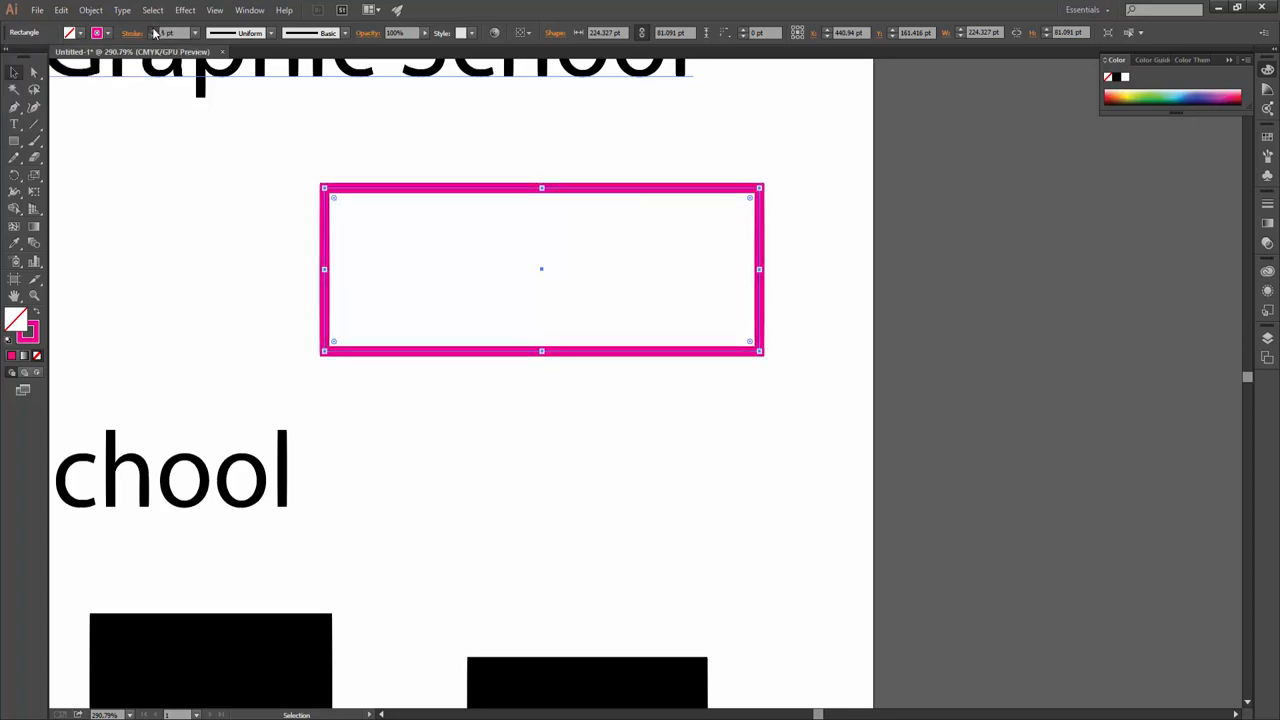
left_click(153, 30)
left_click(153, 30)
left_click(153, 30)
left_click(153, 30)
left_click(153, 30)
left_click(153, 30)
left_click(153, 30)
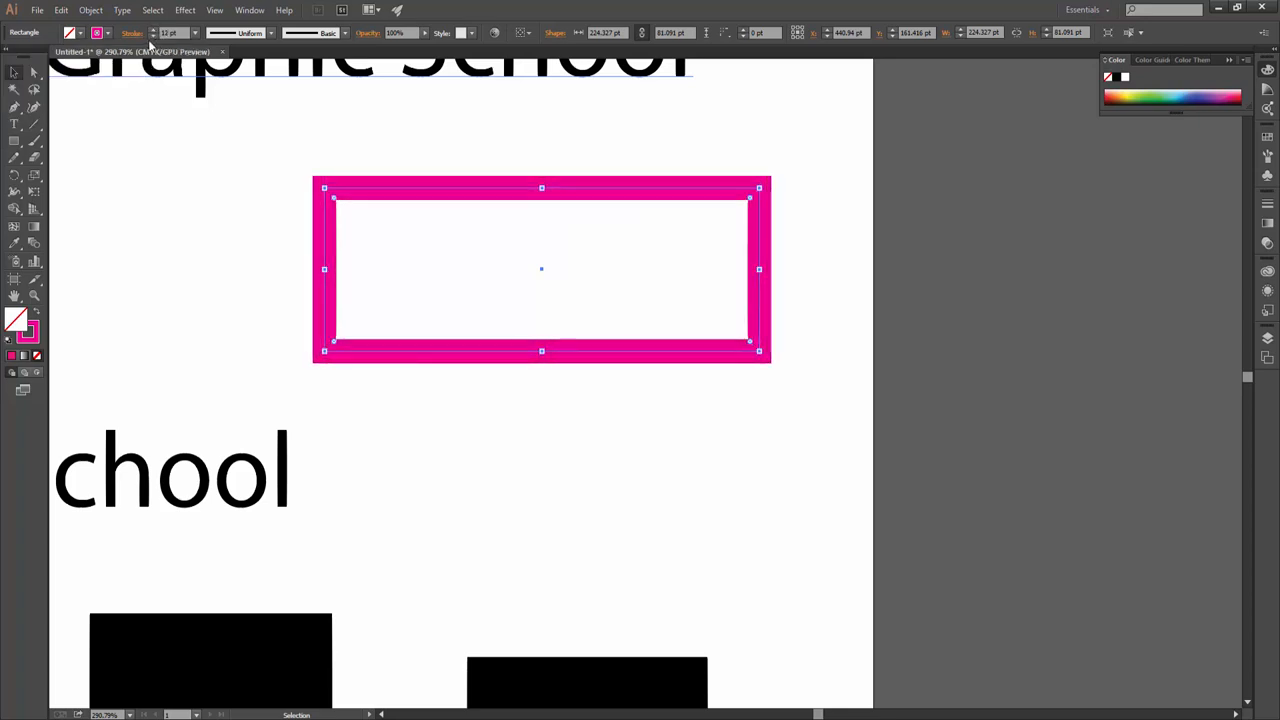
left_click(153, 35)
left_click(153, 35)
left_click(153, 35)
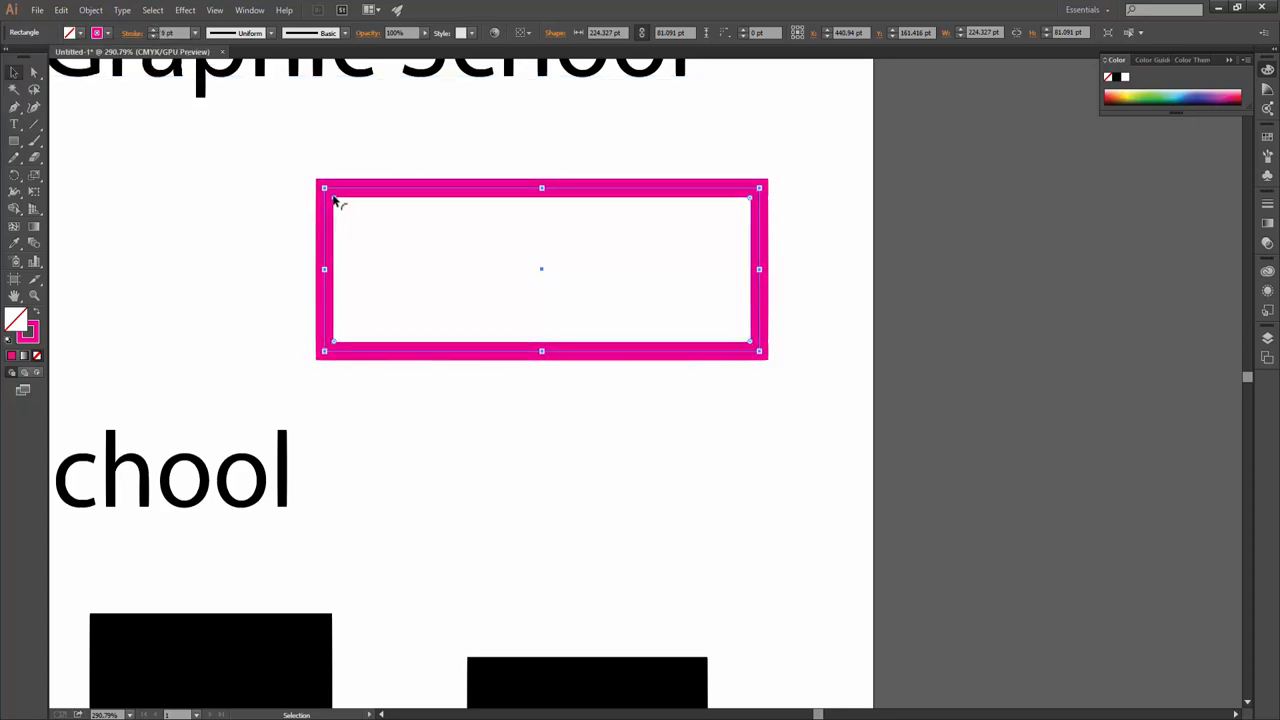
Round the outlined rectangle's corners to a radius of about 7.84 pt, and deselect and reselect it
left_click_drag(335, 200, 371, 246)
left_click(446, 228)
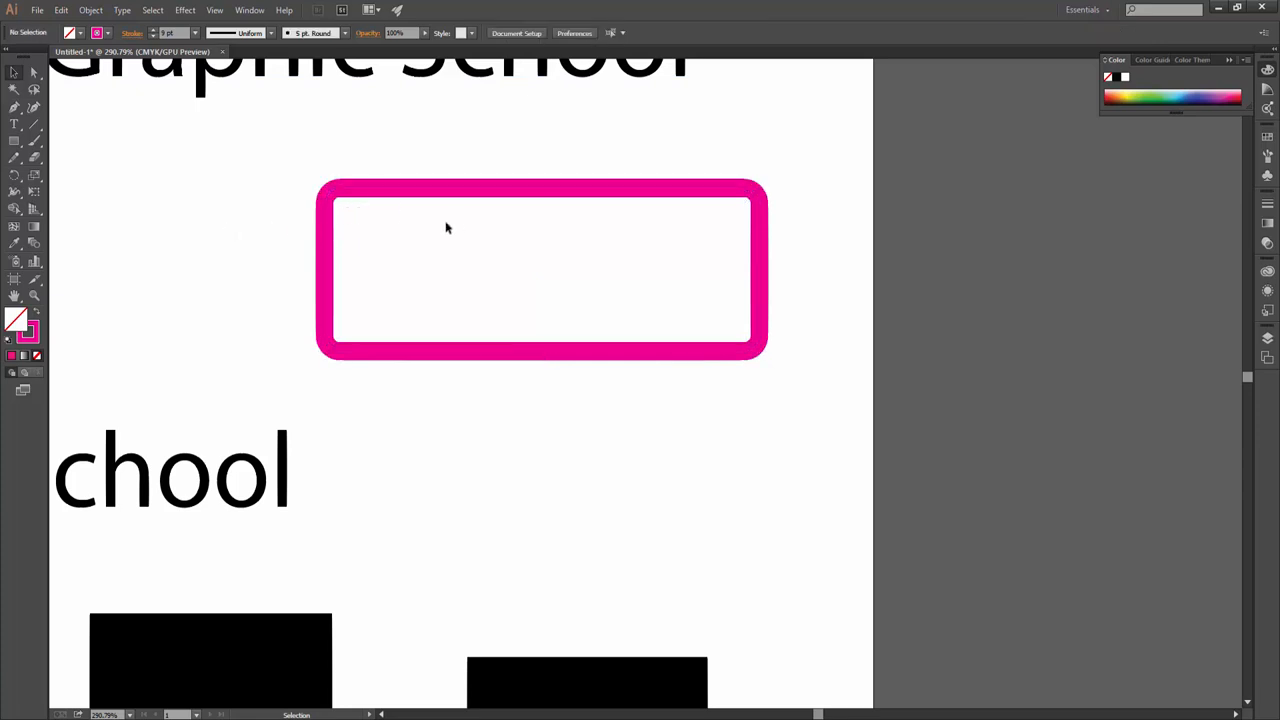
left_click(397, 194)
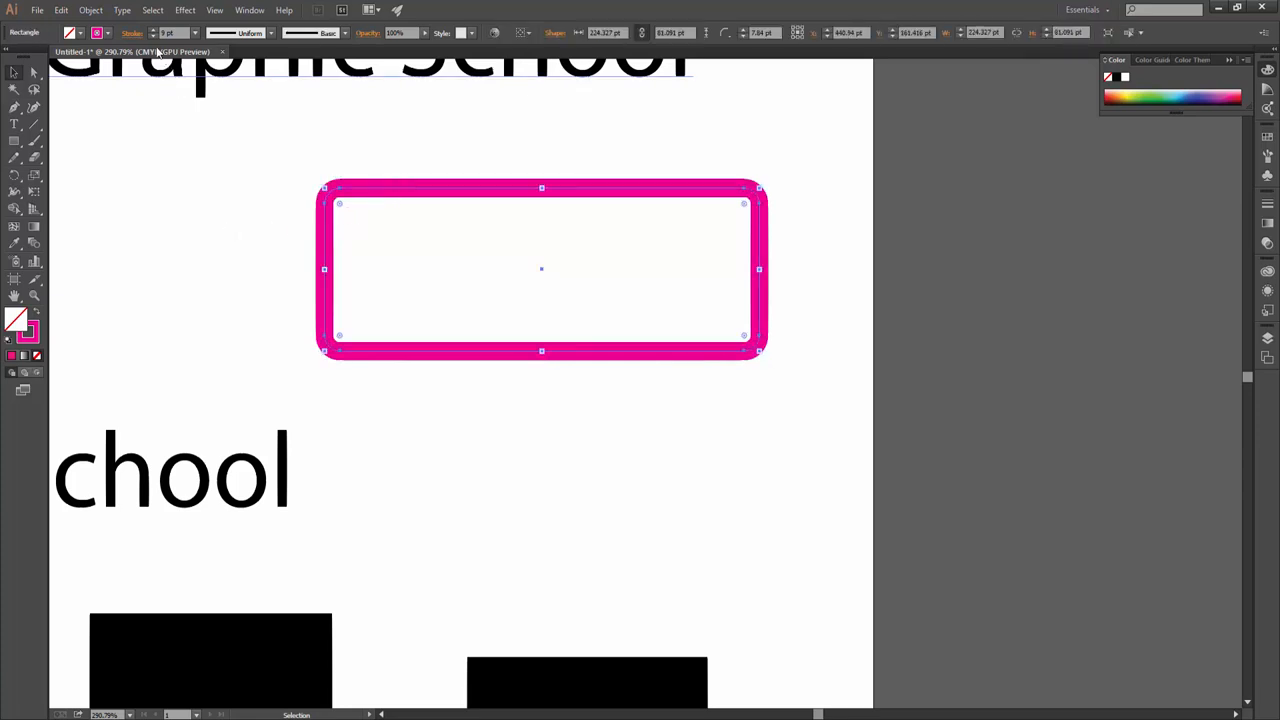
left_click(184, 32)
left_click(271, 34)
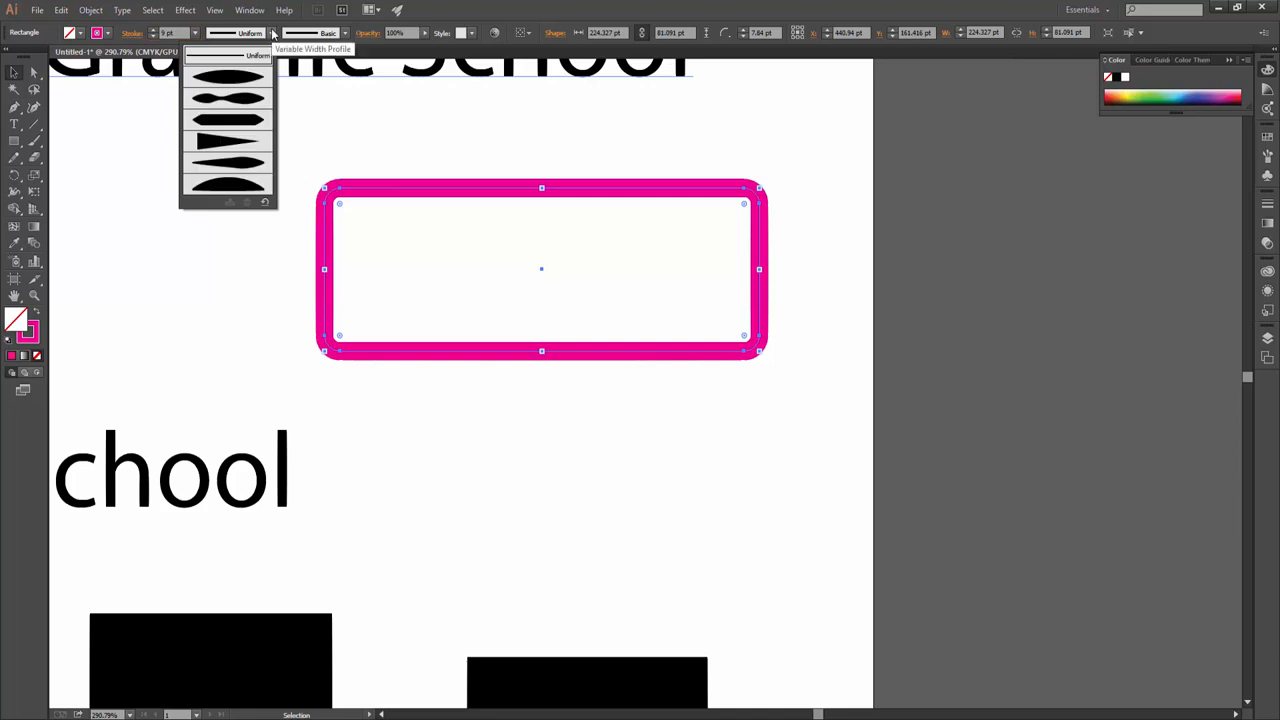
left_click(271, 35)
left_click(271, 35)
left_click(157, 140)
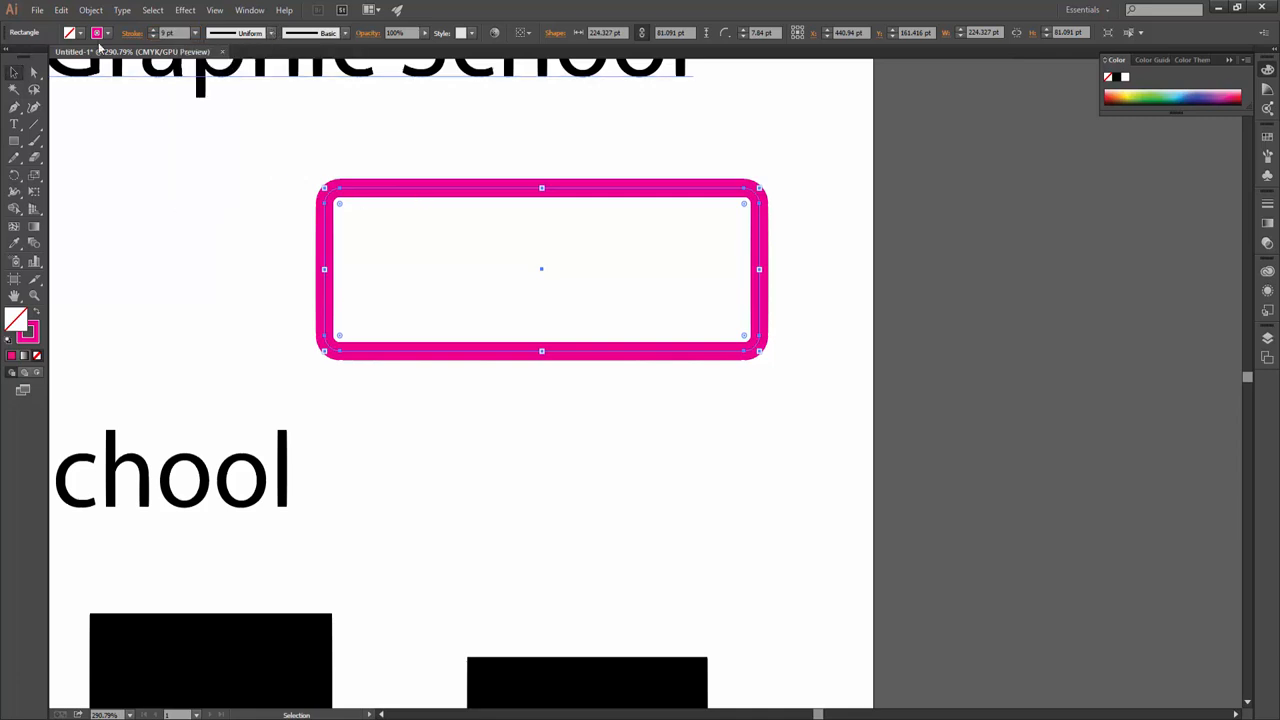
Set the rounded rectangle's stroke to None and fill it with yellow
left_click(74, 33)
left_click(9, 58)
left_click(79, 33)
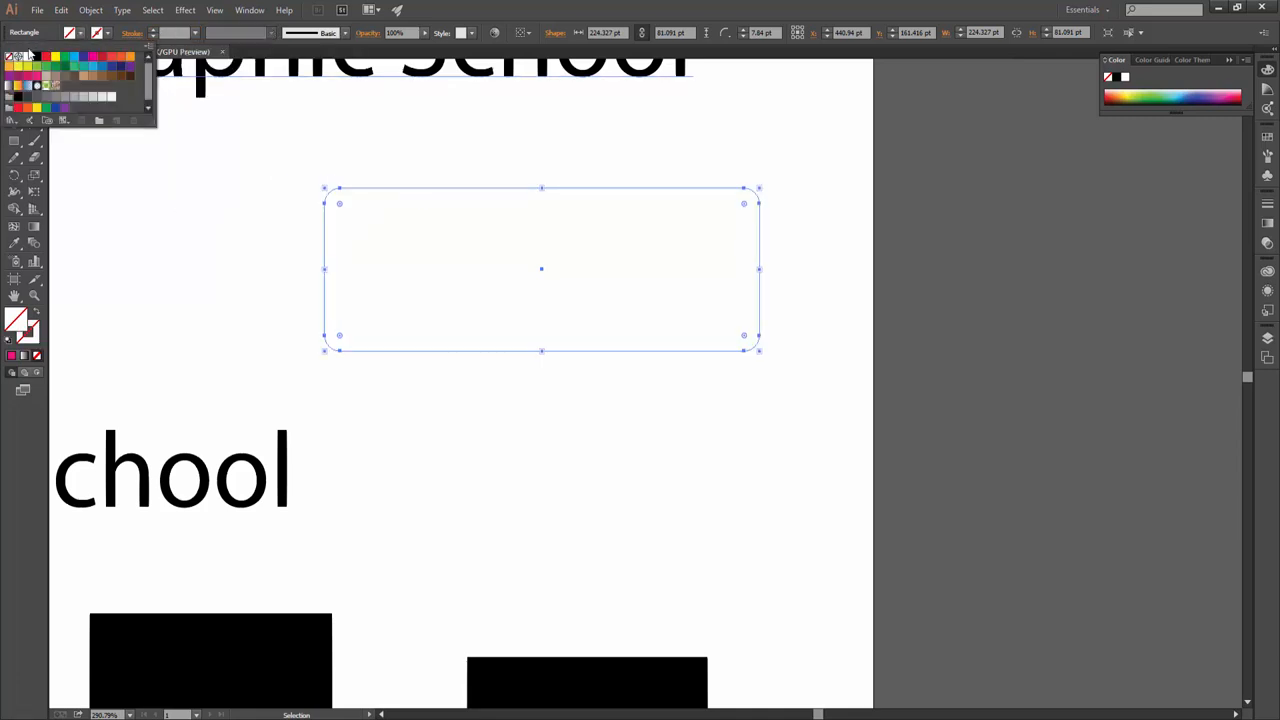
left_click(55, 57)
left_click(474, 135)
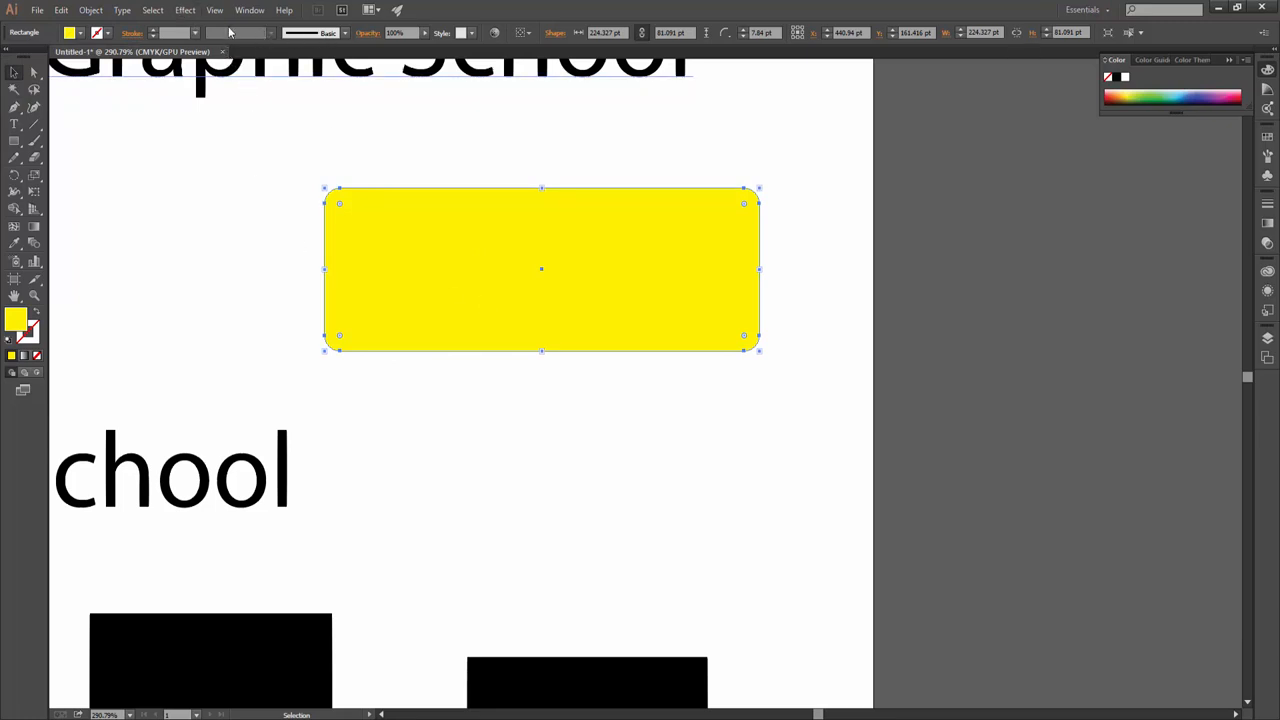
Remove the rounded rectangle's fill and give it a green stroke
left_click(10, 56)
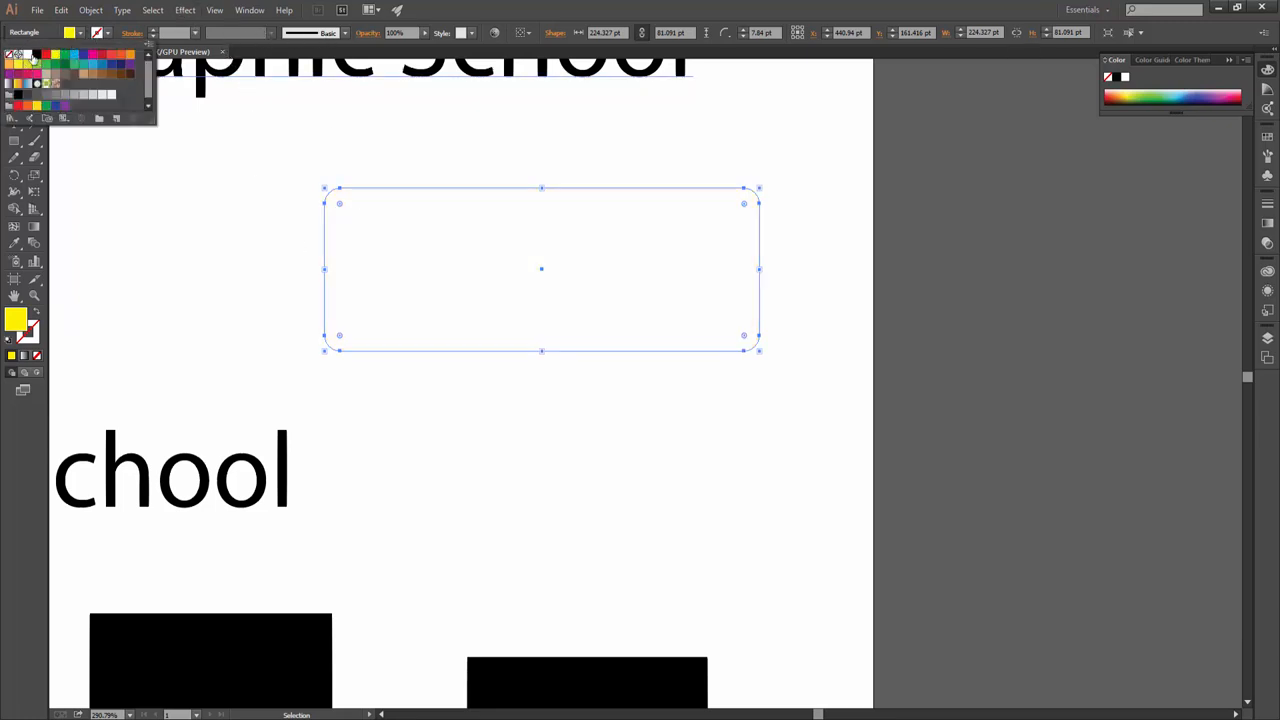
left_click(384, 258)
left_click(99, 33)
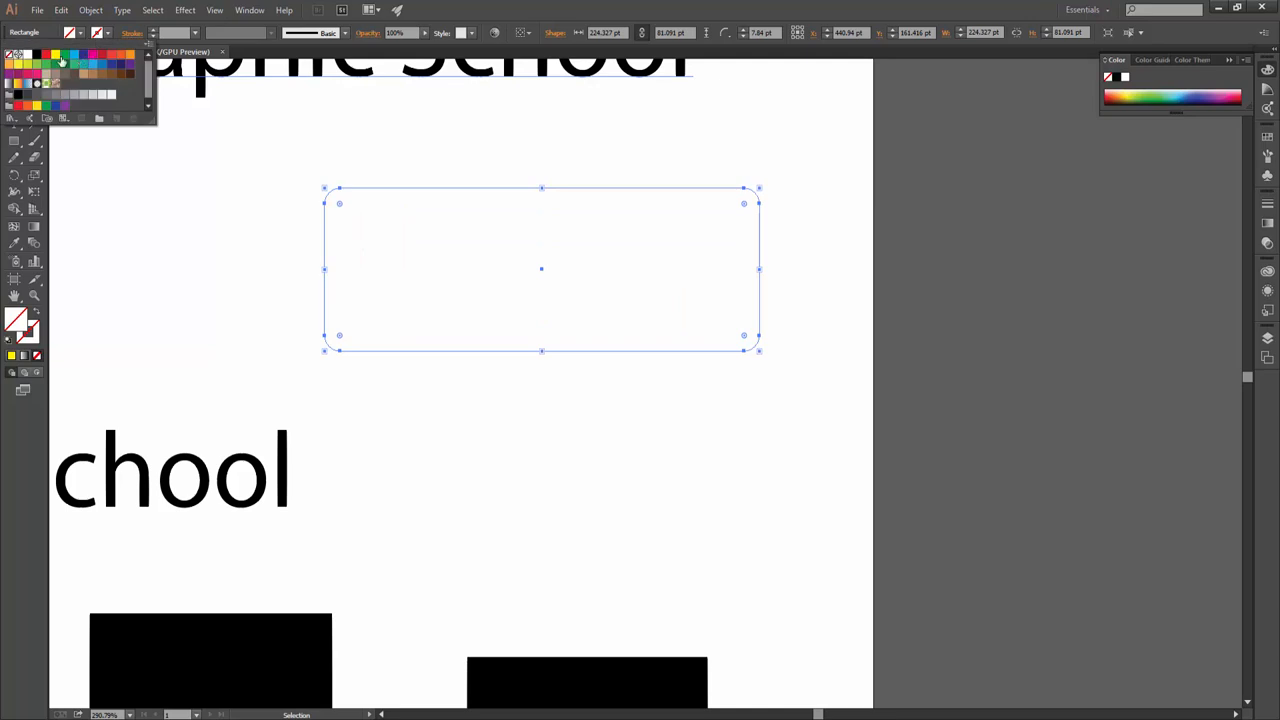
left_click(84, 62)
Apply the lens-shaped variable width profile to the green stroke and raise its weight to 8 pt
left_click(272, 33)
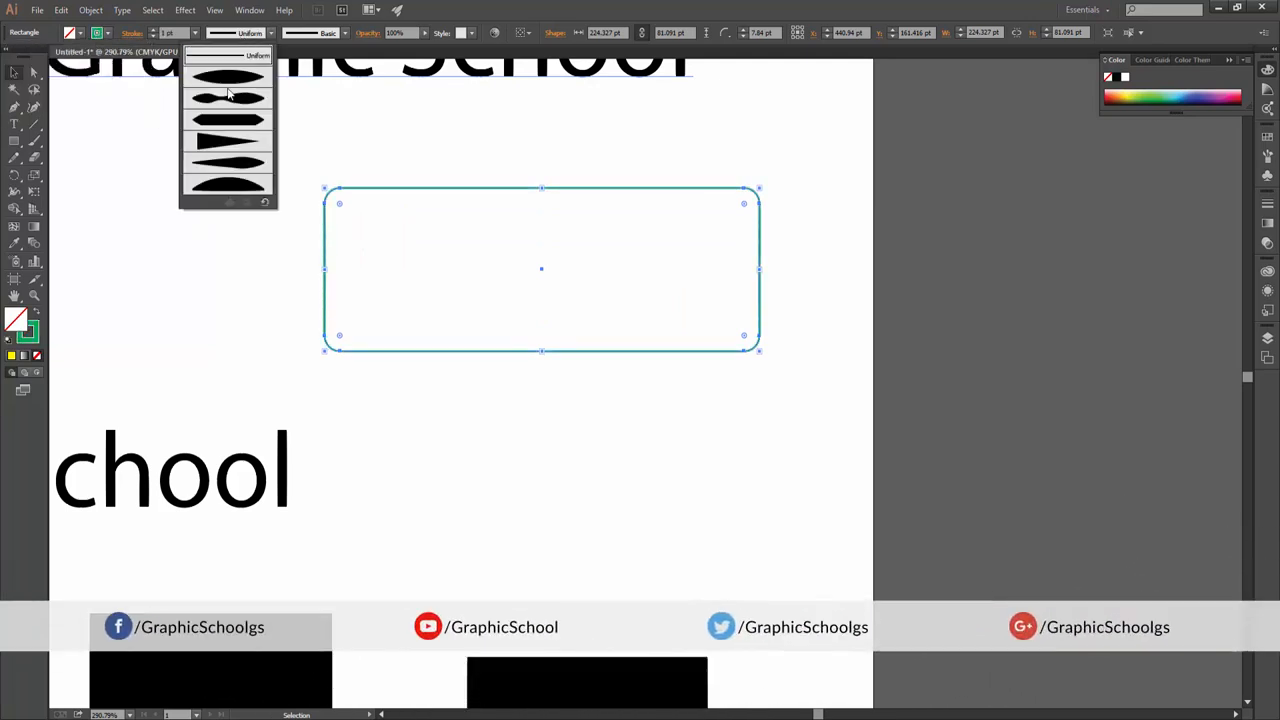
left_click(226, 84)
left_click(153, 30)
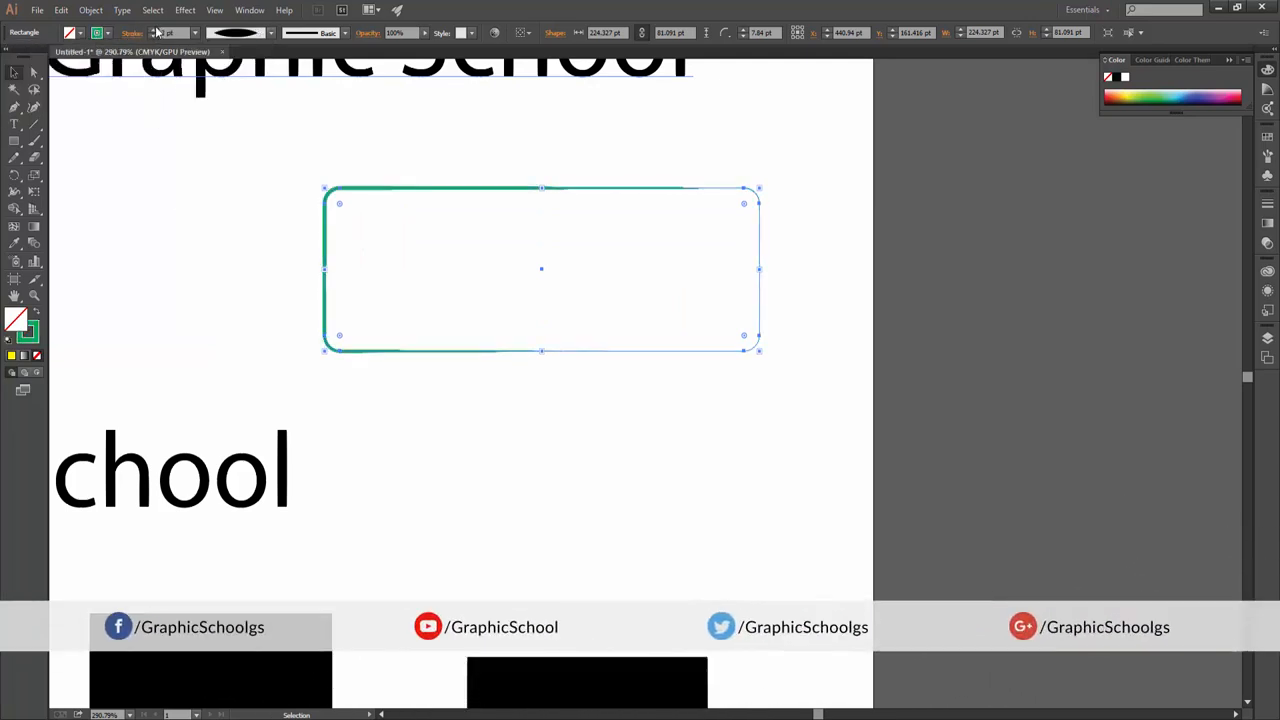
left_click(153, 30)
left_click(153, 30)
left_click(153, 30)
Change the green stroke's width profile to the half-lens shape, and deselect and reselect the rectangle
left_click(237, 36)
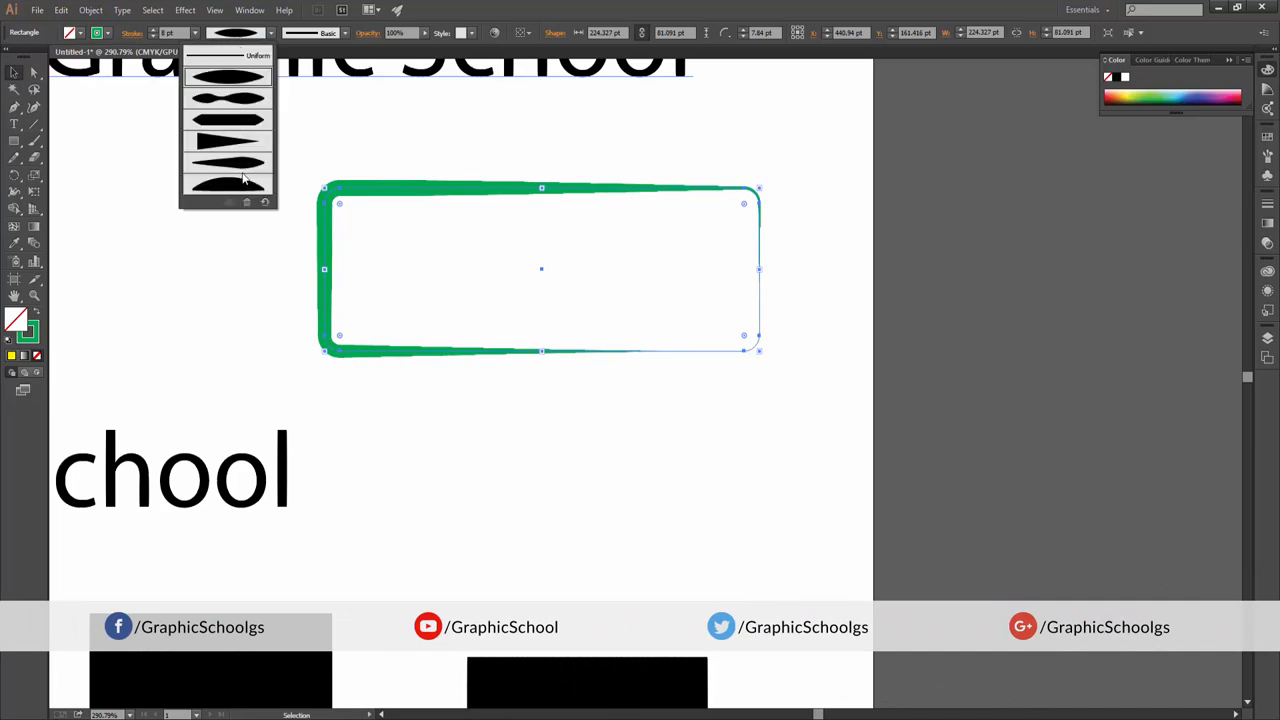
left_click(240, 187)
left_click(772, 338)
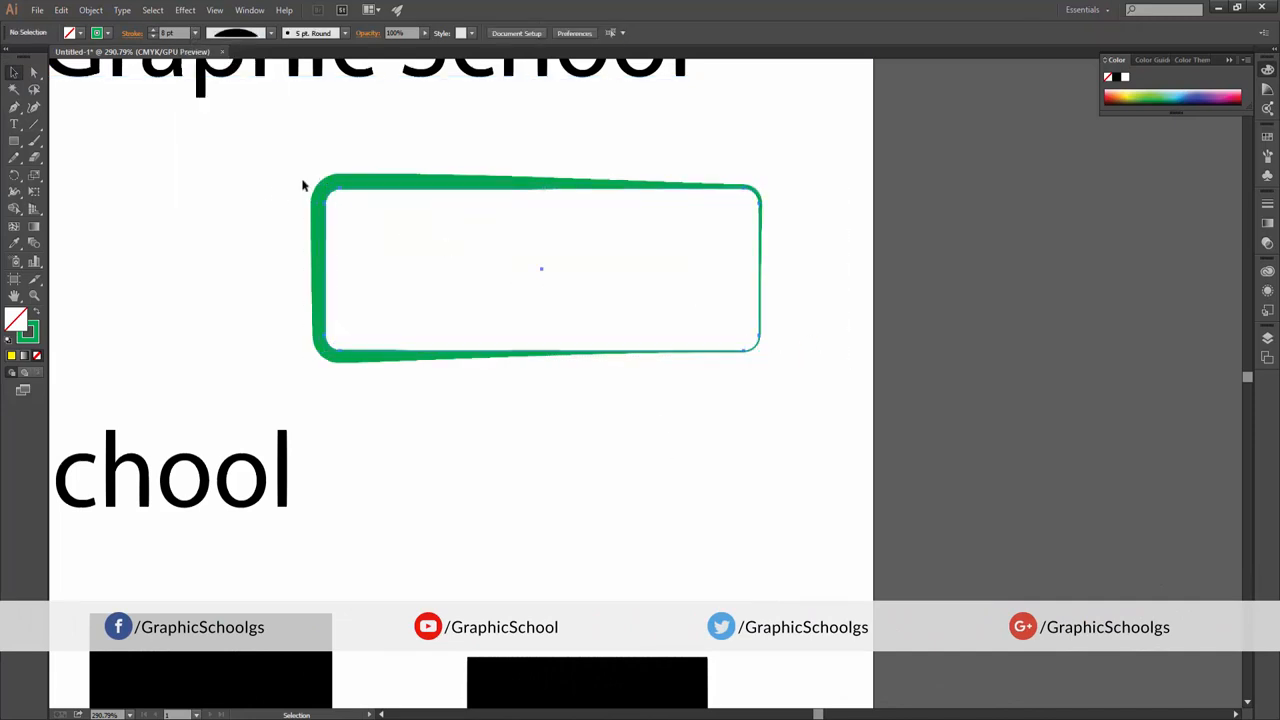
left_click(360, 178)
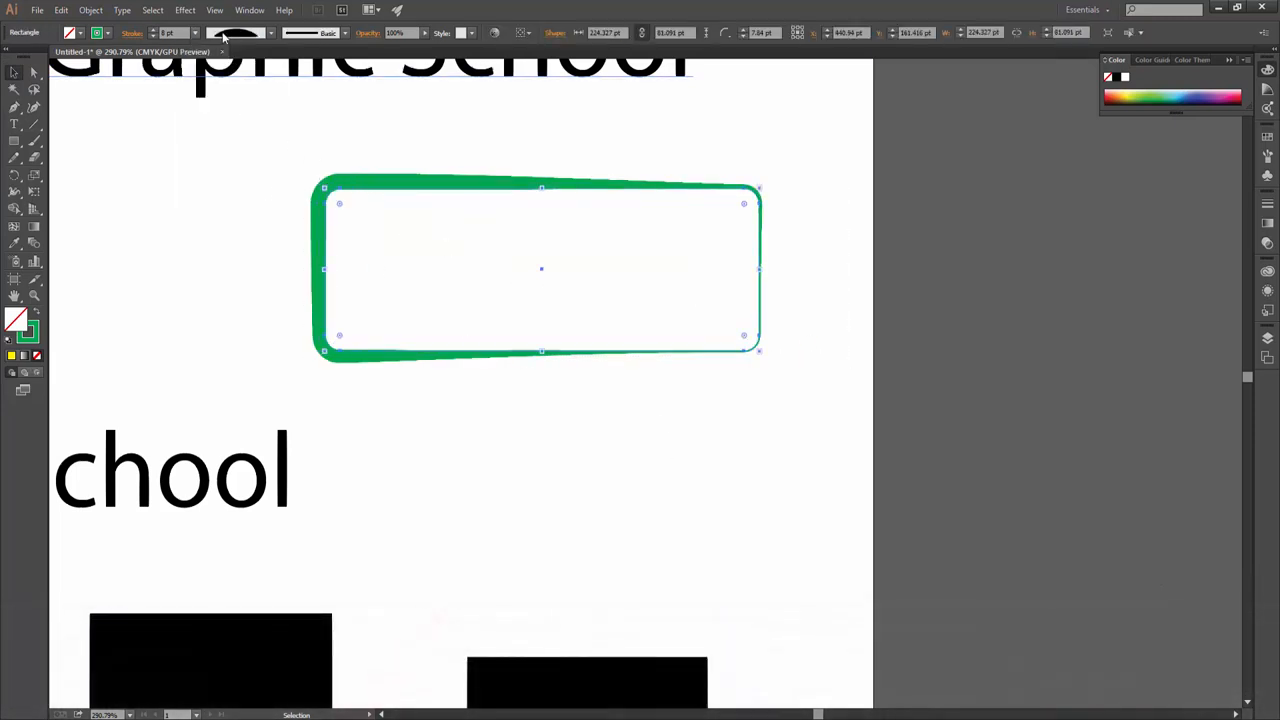
Try the double-lens width profile and the triangular wedge profile on the green stroke
left_click(223, 37)
left_click(230, 95)
left_click(244, 40)
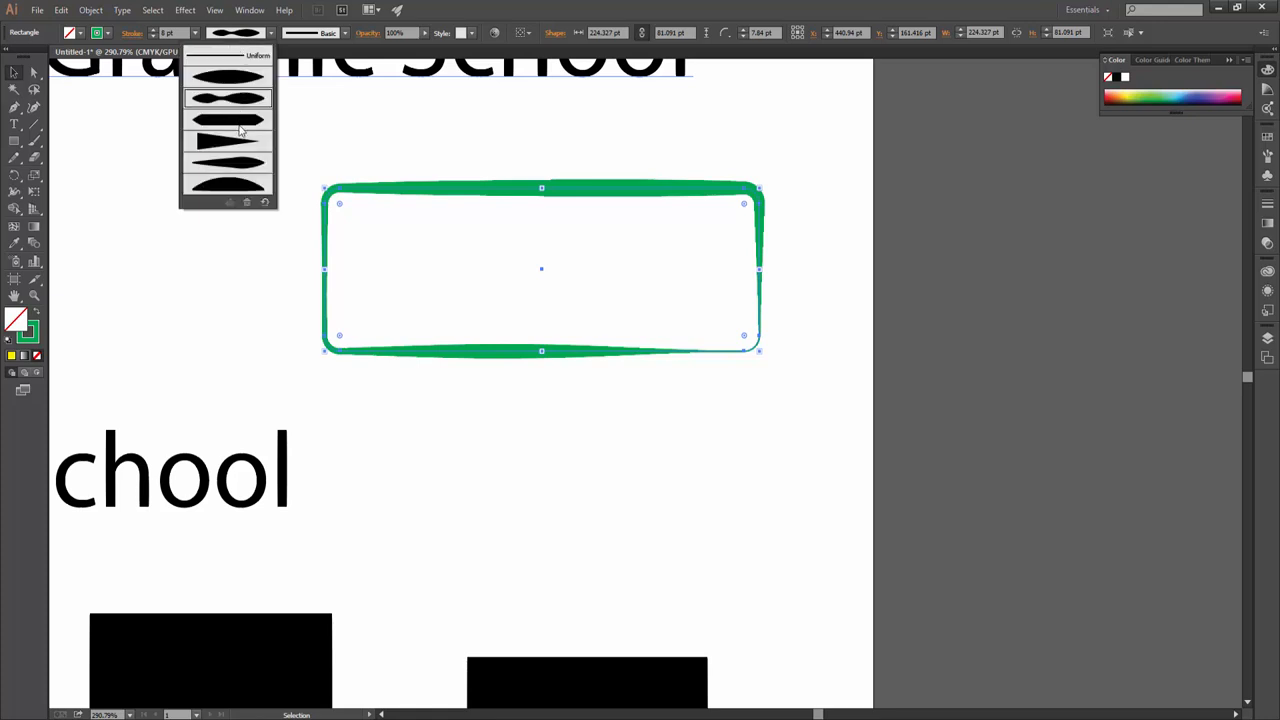
left_click(238, 137)
left_click(557, 491)
left_click(552, 267)
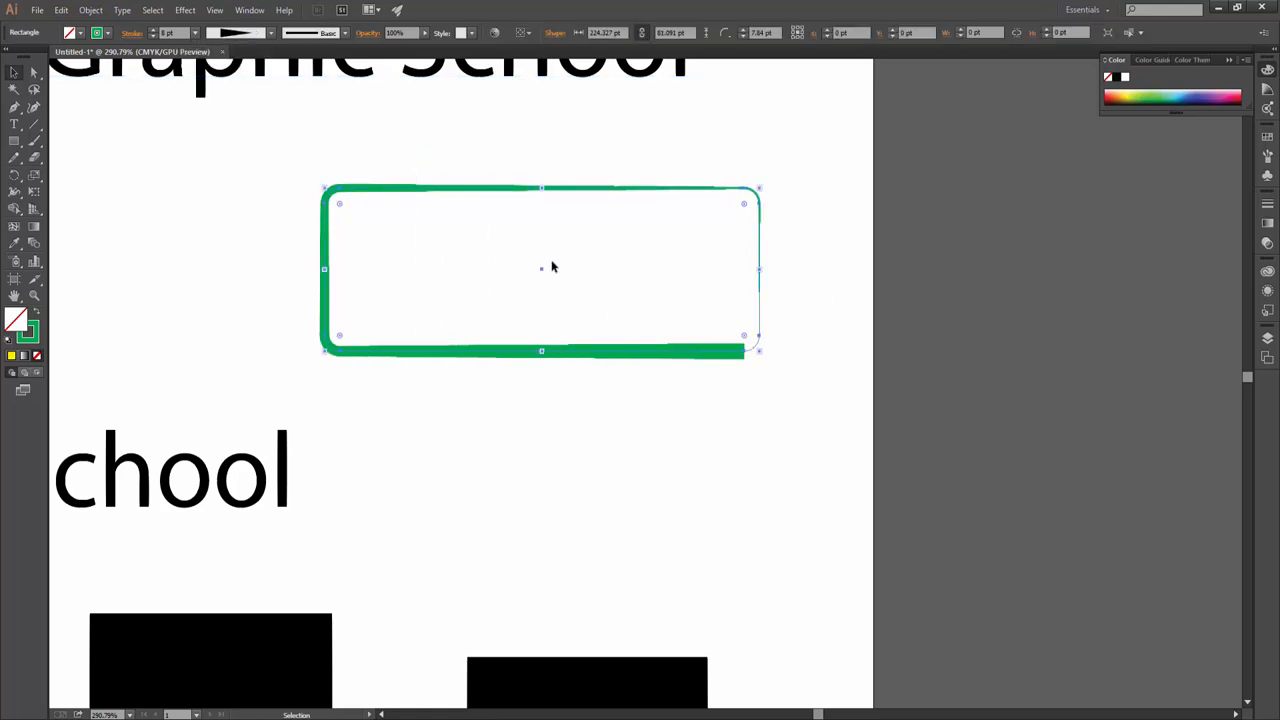
Reapply the half-lens width profile to the green stroke and show the available profiles again
left_click(238, 33)
left_click(232, 180)
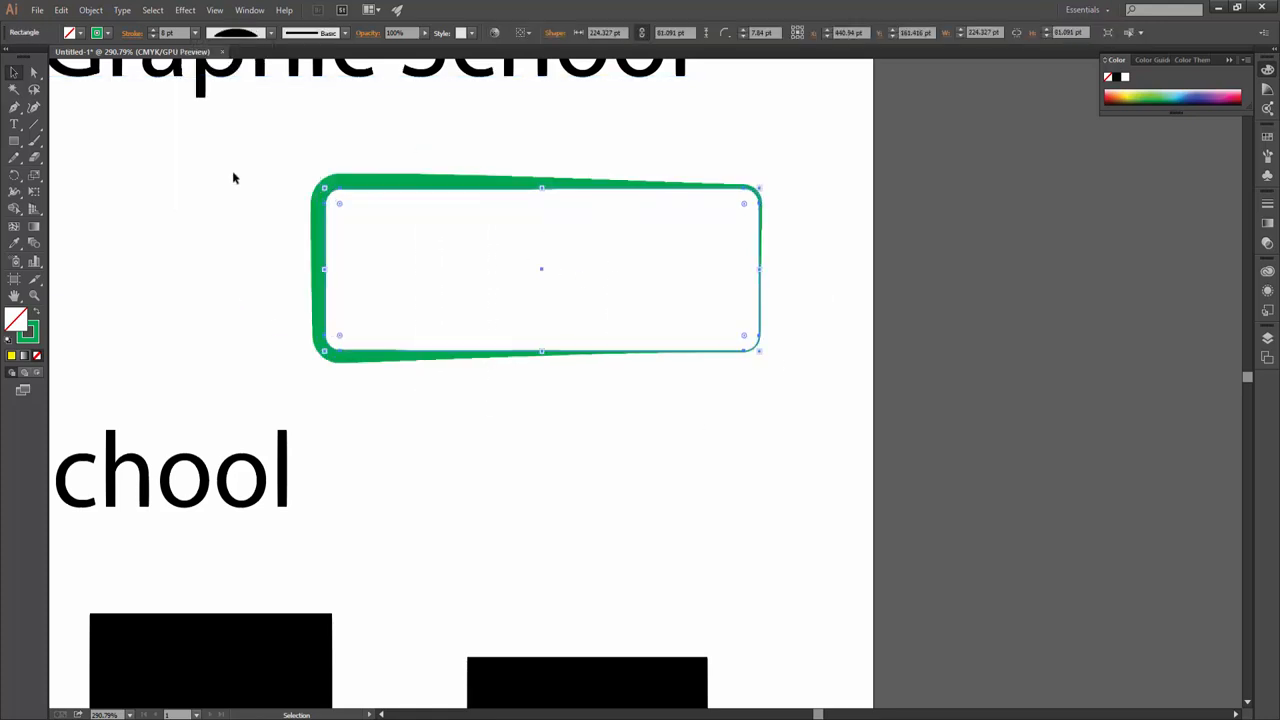
left_click(246, 34)
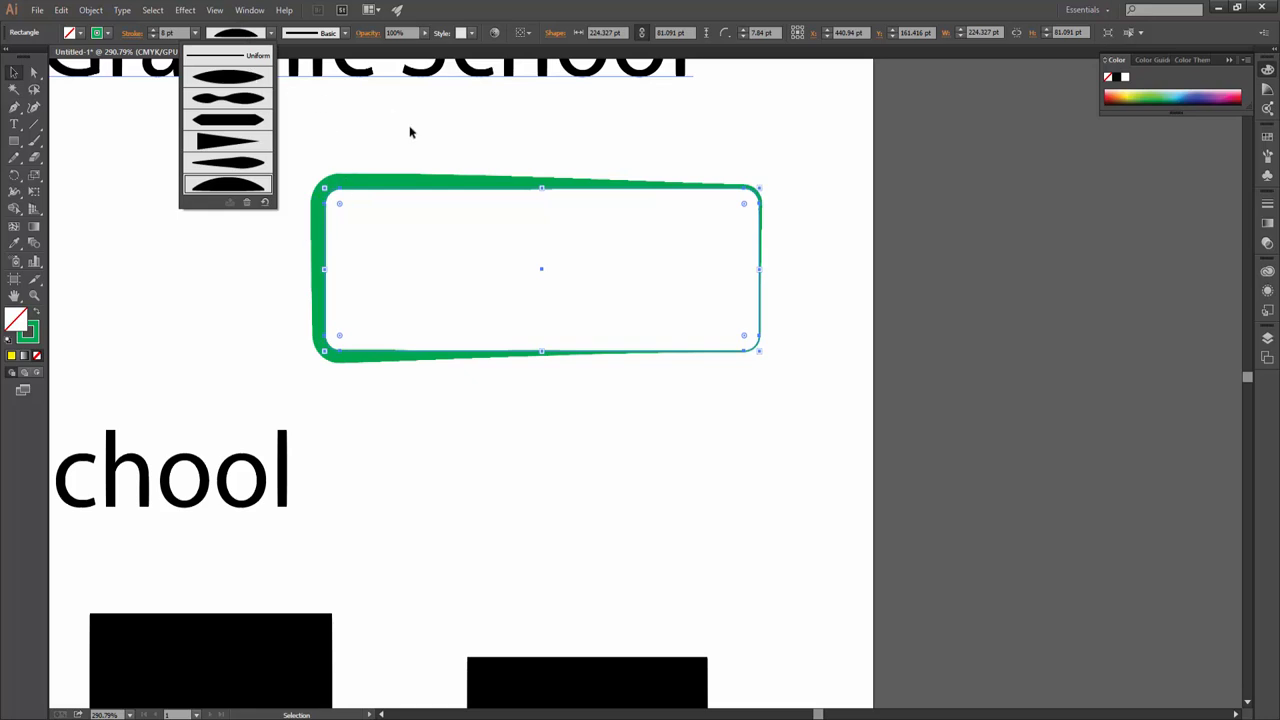
Try the orange brush with arrow ends on the green rounded rectangle's stroke
left_click(310, 34)
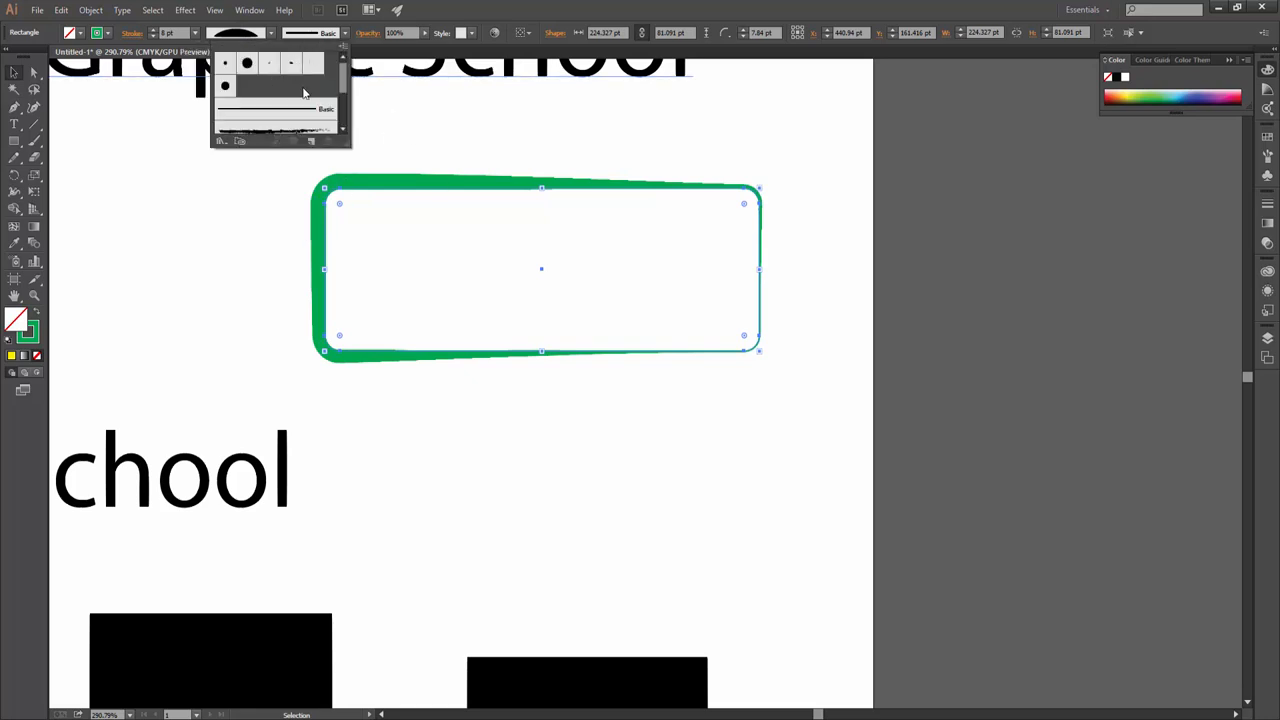
scroll(297, 117, "down", 3)
left_click(260, 73)
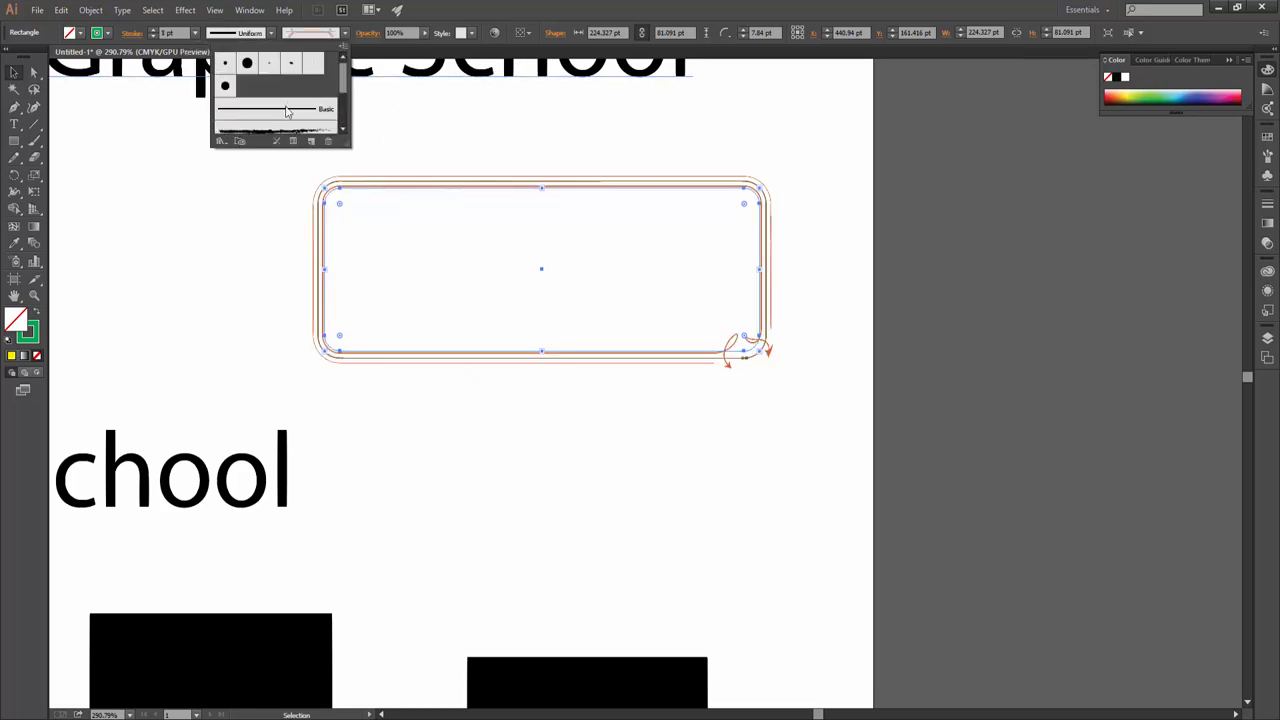
Try the rough charcoal brush and the 6.00 bristle brush on the green rounded rectangle's stroke
scroll(286, 119, "down", 3)
scroll(268, 86, "up", 2)
left_click(275, 91)
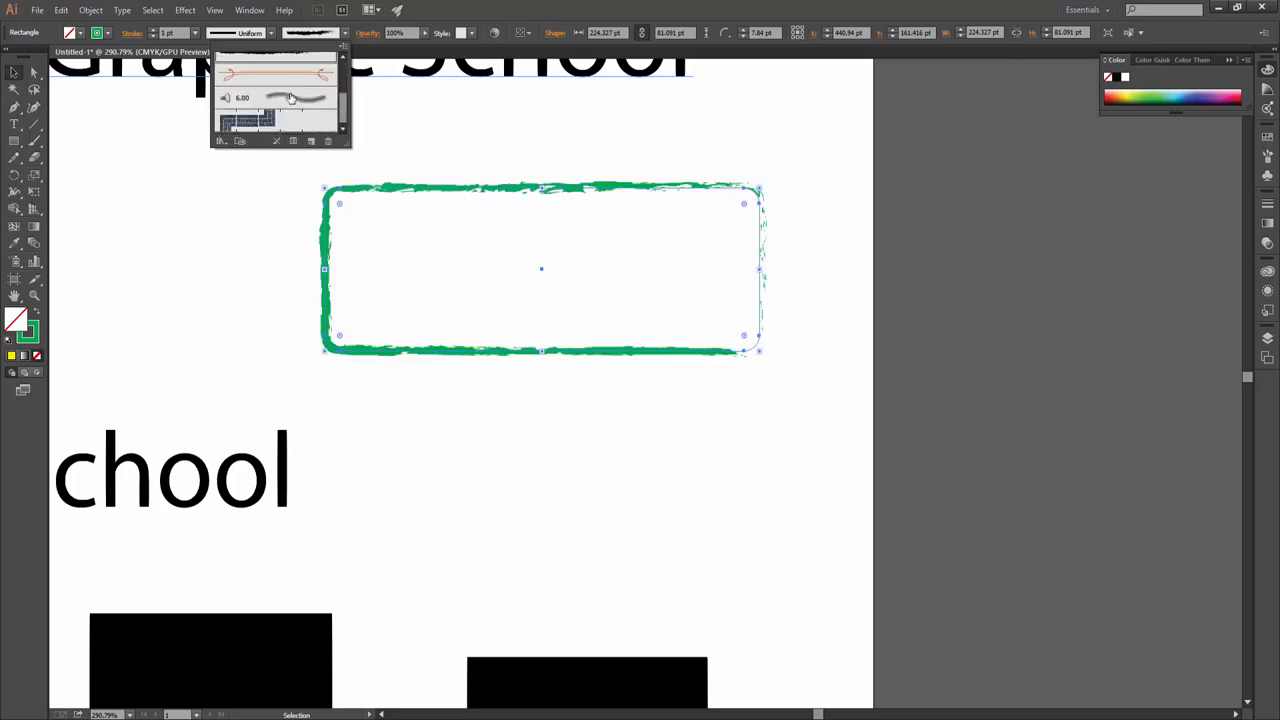
left_click(258, 117)
left_click(276, 96)
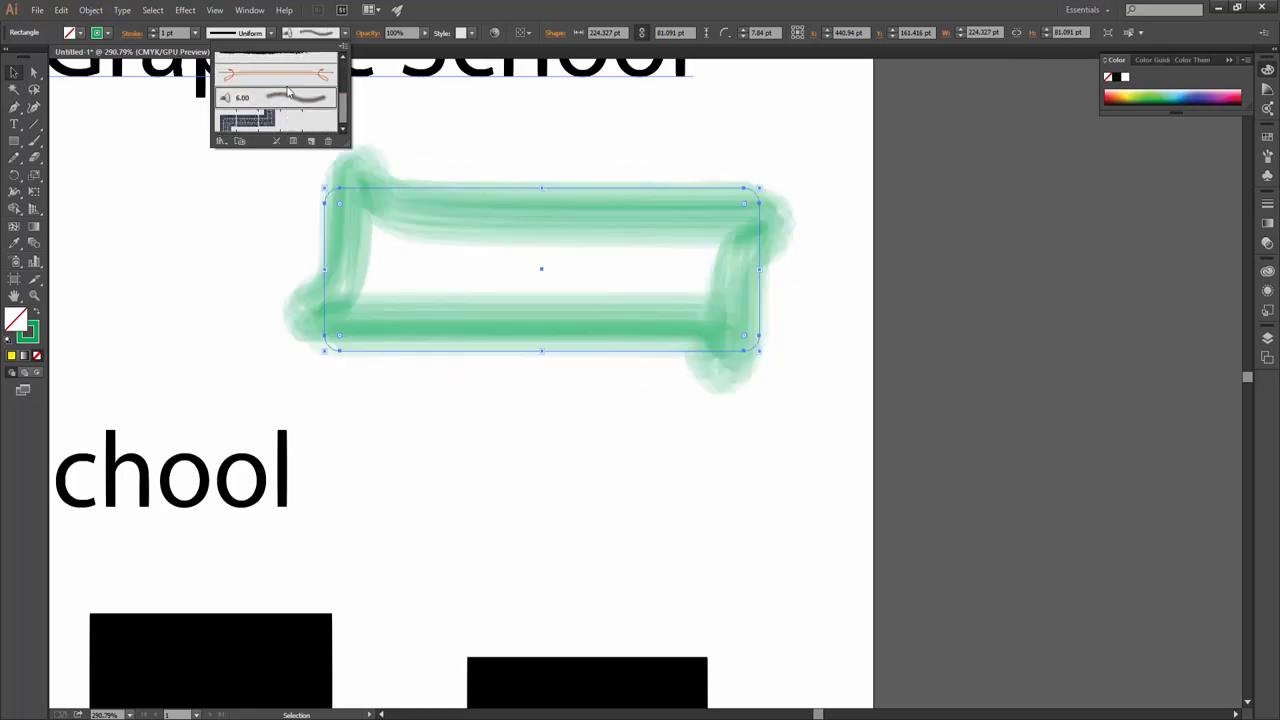
scroll(287, 105, "up", 3)
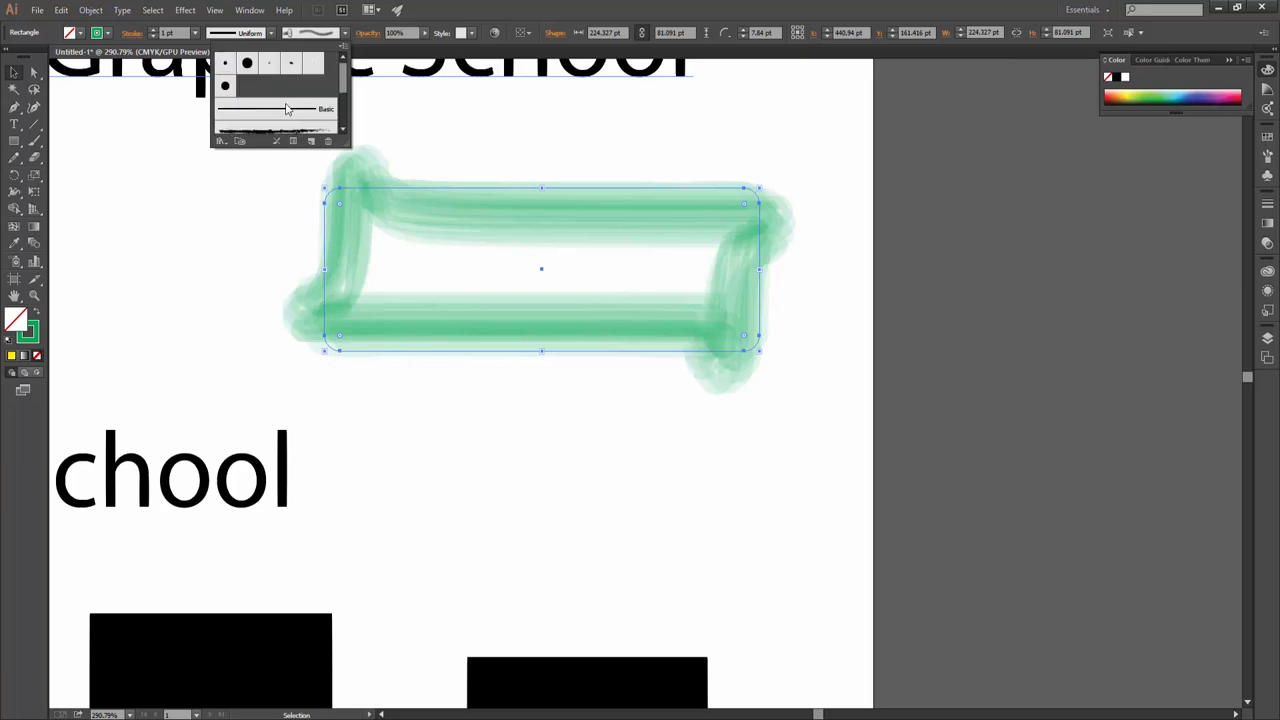
left_click(684, 429)
Undo the brush trials and the recent width profile and weight changes on the green rectangle's stroke
key("ctrl+z")
key("ctrl+z")
key("ctrl+z")
key("ctrl+z")
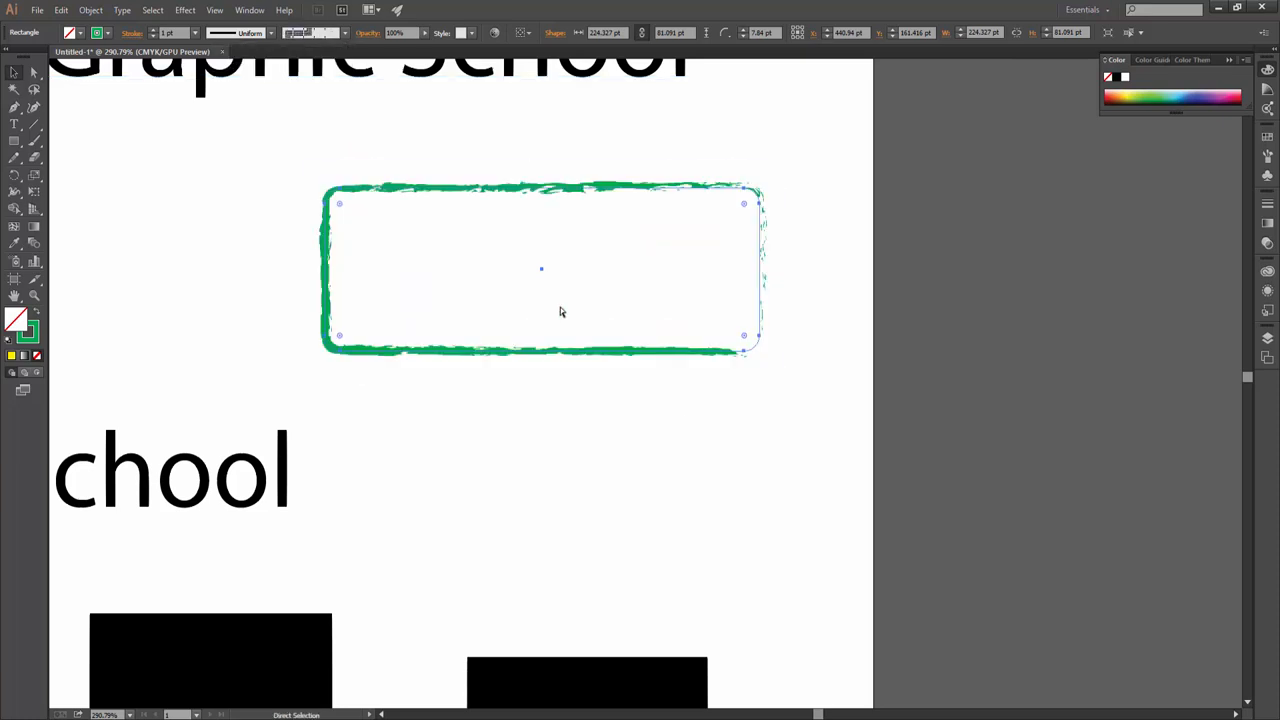
key("ctrl+z")
key("ctrl+z")
key("ctrl+z")
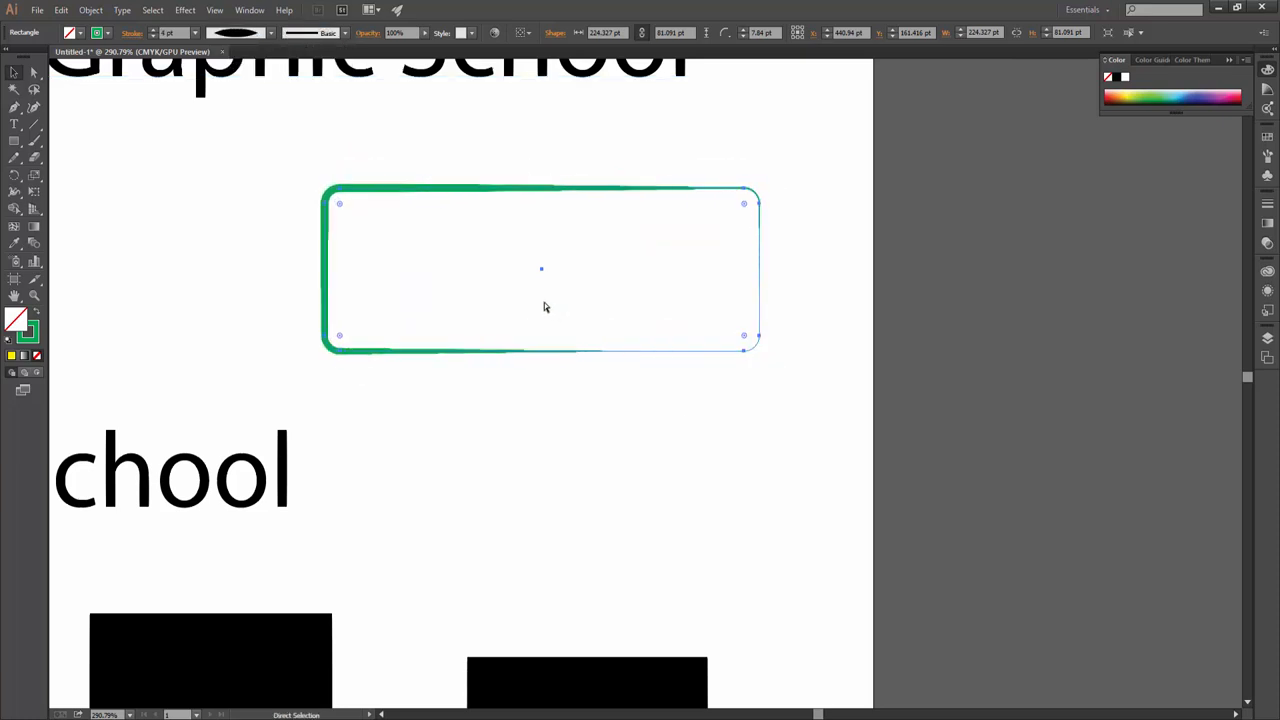
Move the right-hand black rectangle up beside the text and vary its opacity, leaving it at 100%
scroll(557, 550, "down", 5)
left_click(587, 380)
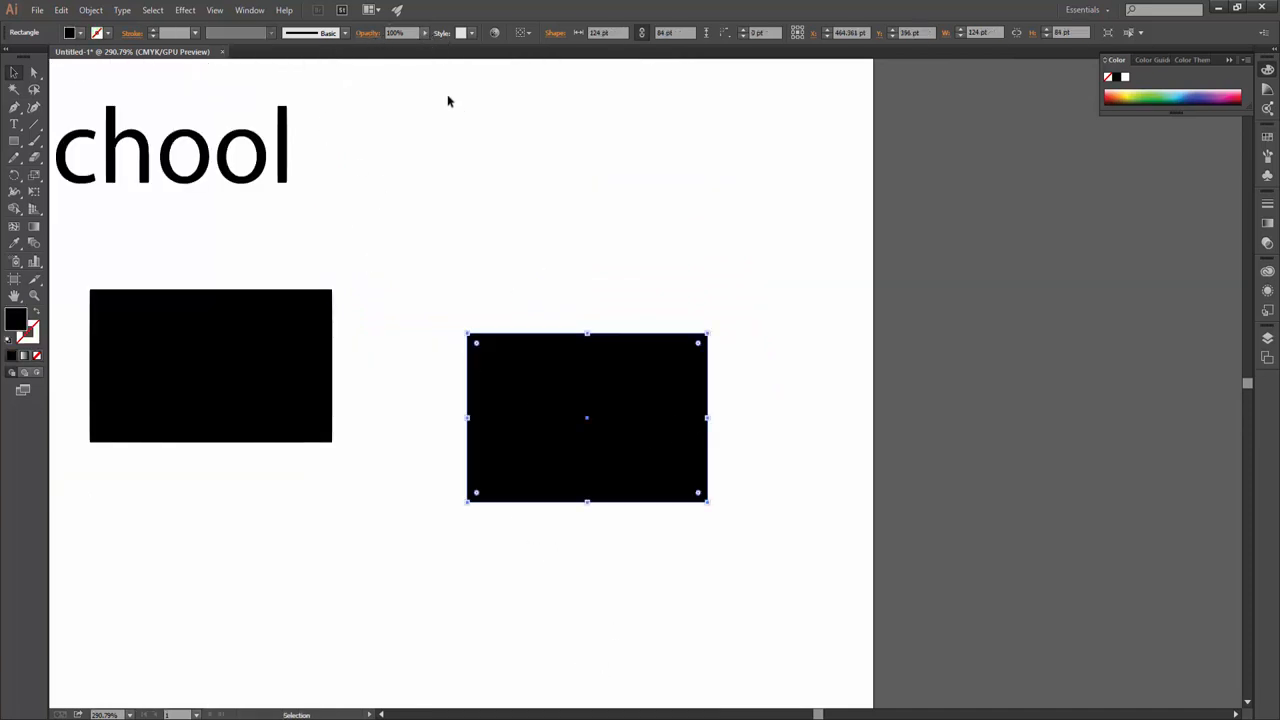
left_click(424, 36)
left_click_drag(408, 48, 457, 52)
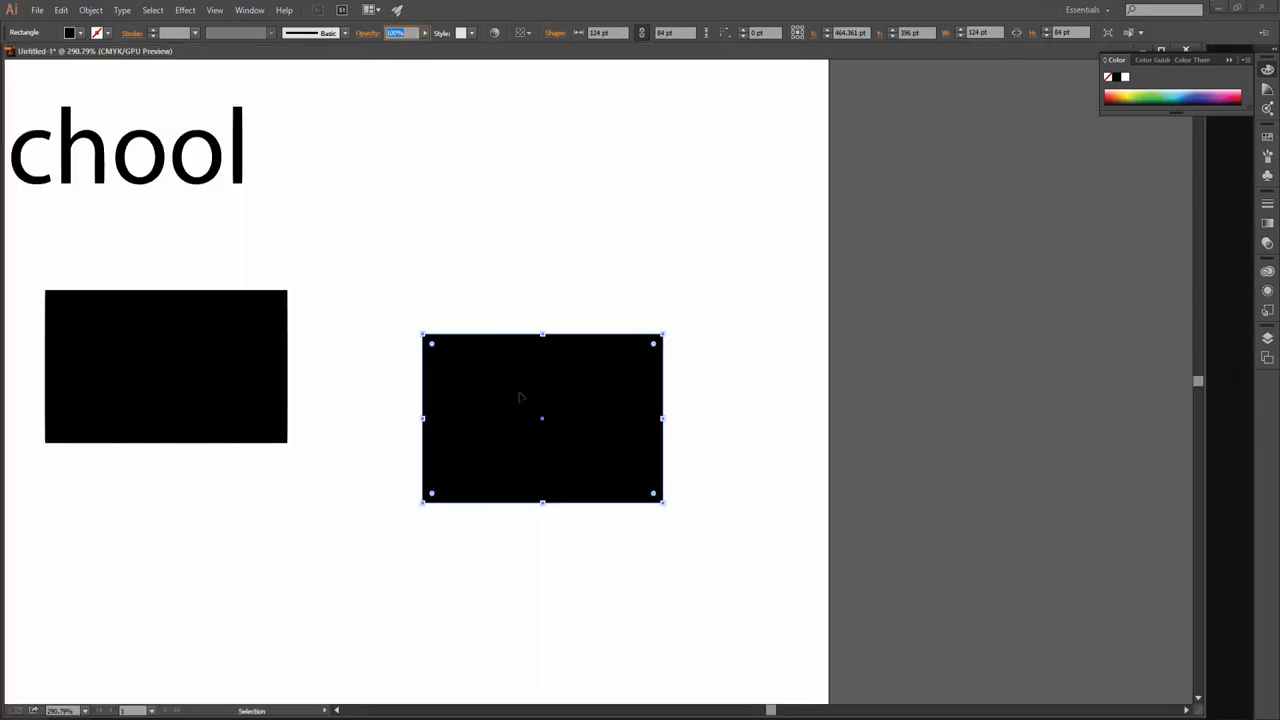
left_click_drag(550, 424, 551, 226)
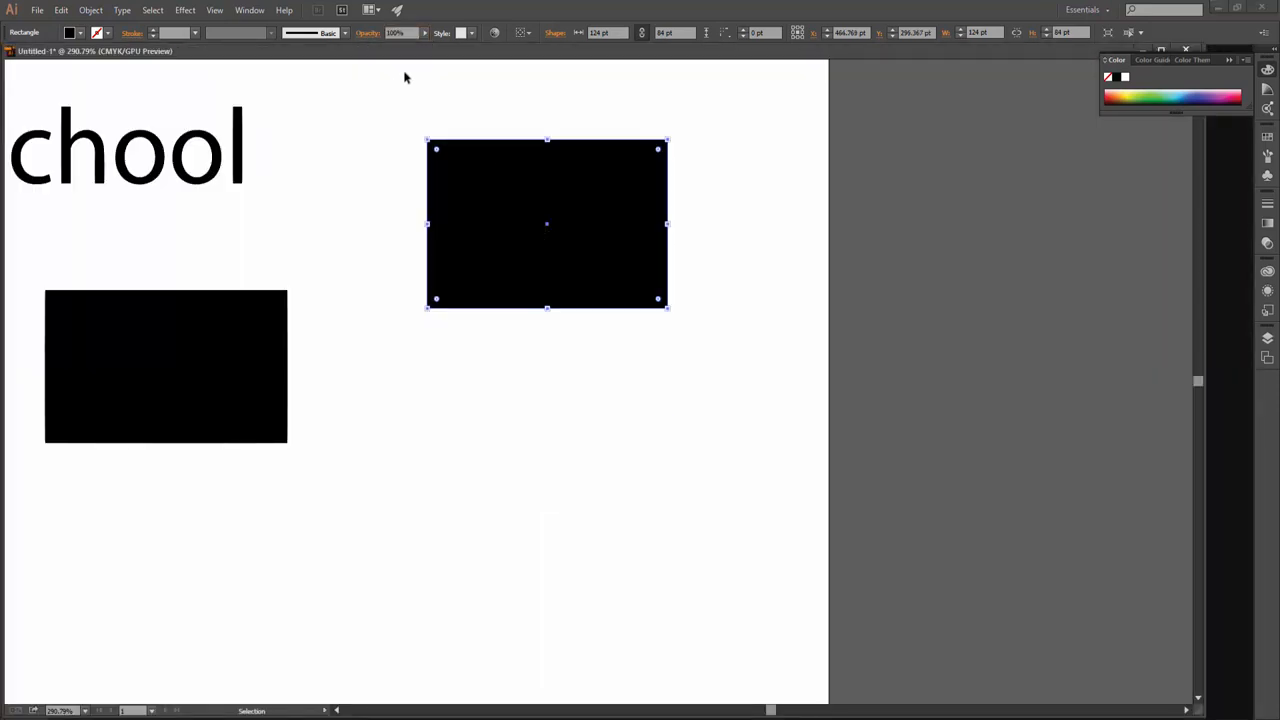
left_click(424, 35)
left_click_drag(400, 48, 474, 31)
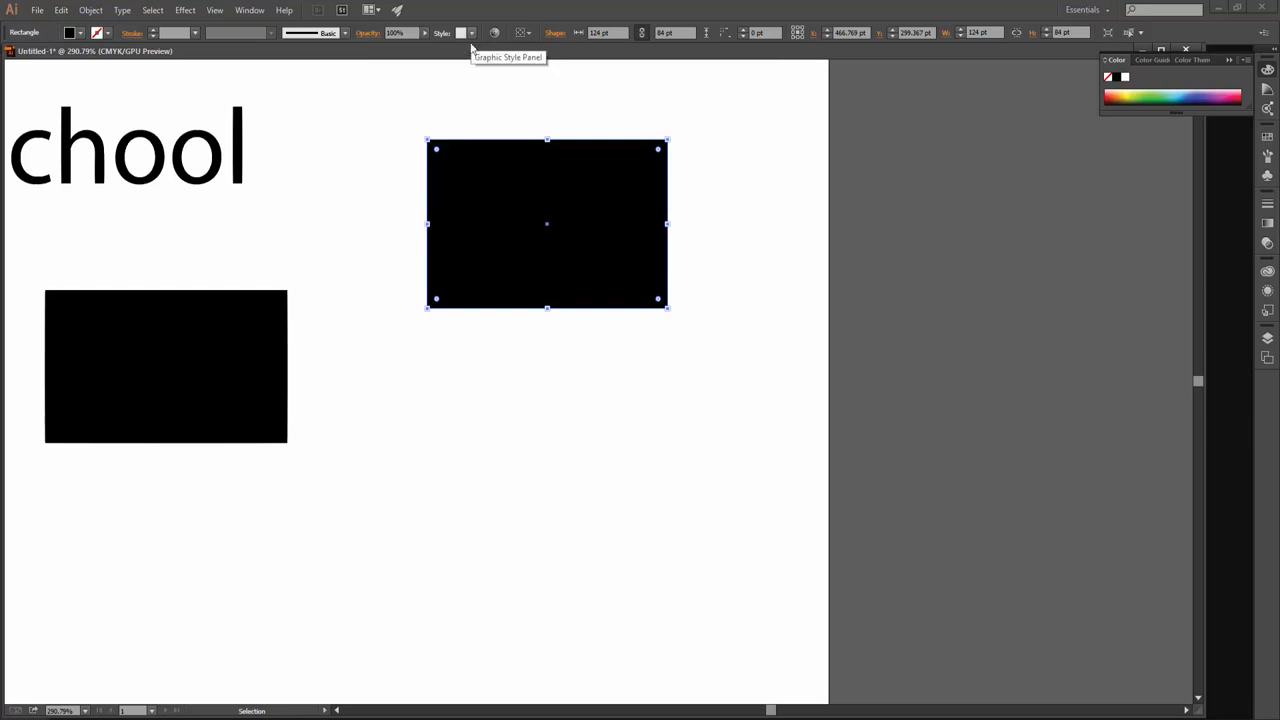
Try the green-yellow graphic style on the rectangle and apply the blue swirl pattern style
left_click(473, 33)
left_click(393, 87)
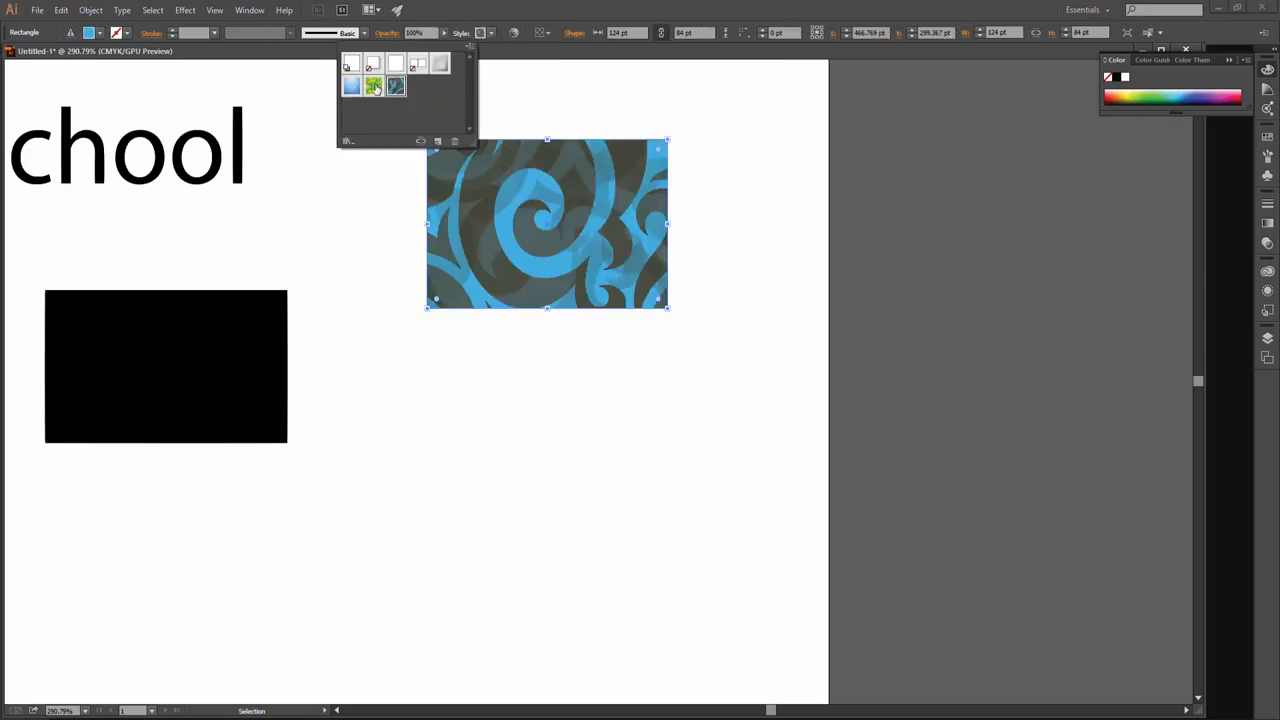
left_click(373, 86)
left_click(395, 86)
Load the 3D Effects graphic style library, try several styles on the rectangle and apply the red extruded one with an arched underside
left_click(468, 49)
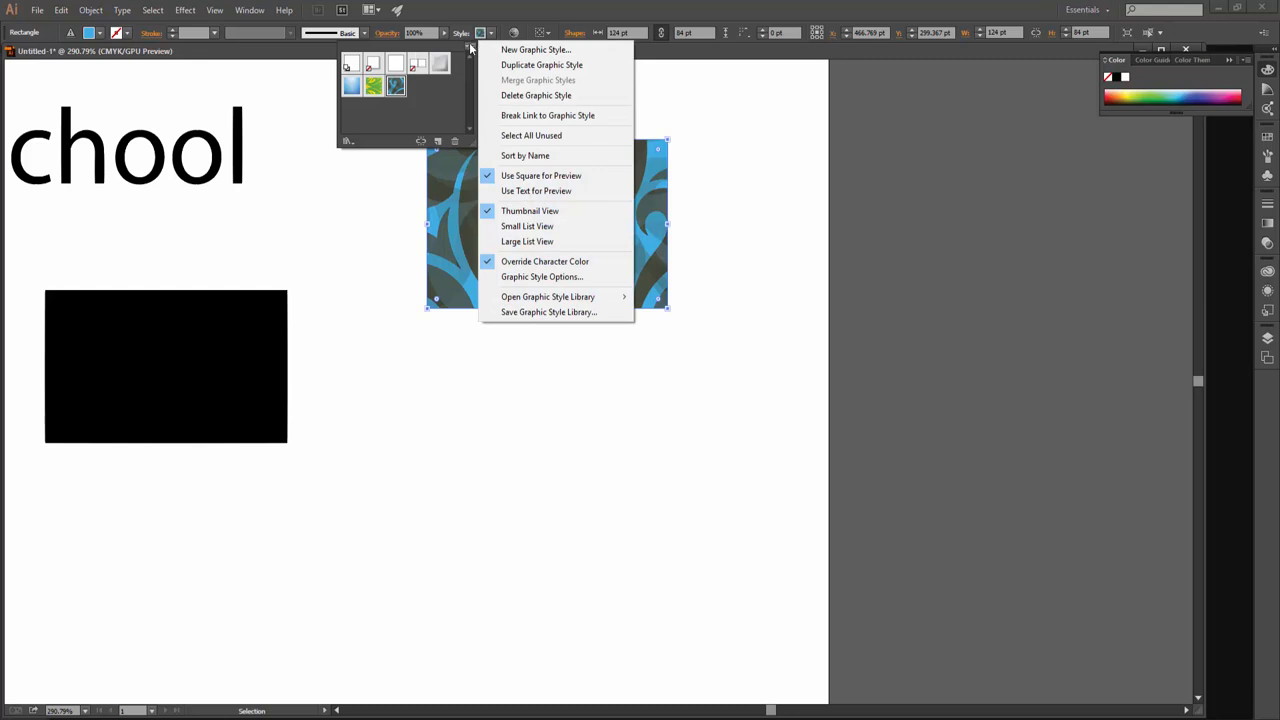
mouse_move(553, 302)
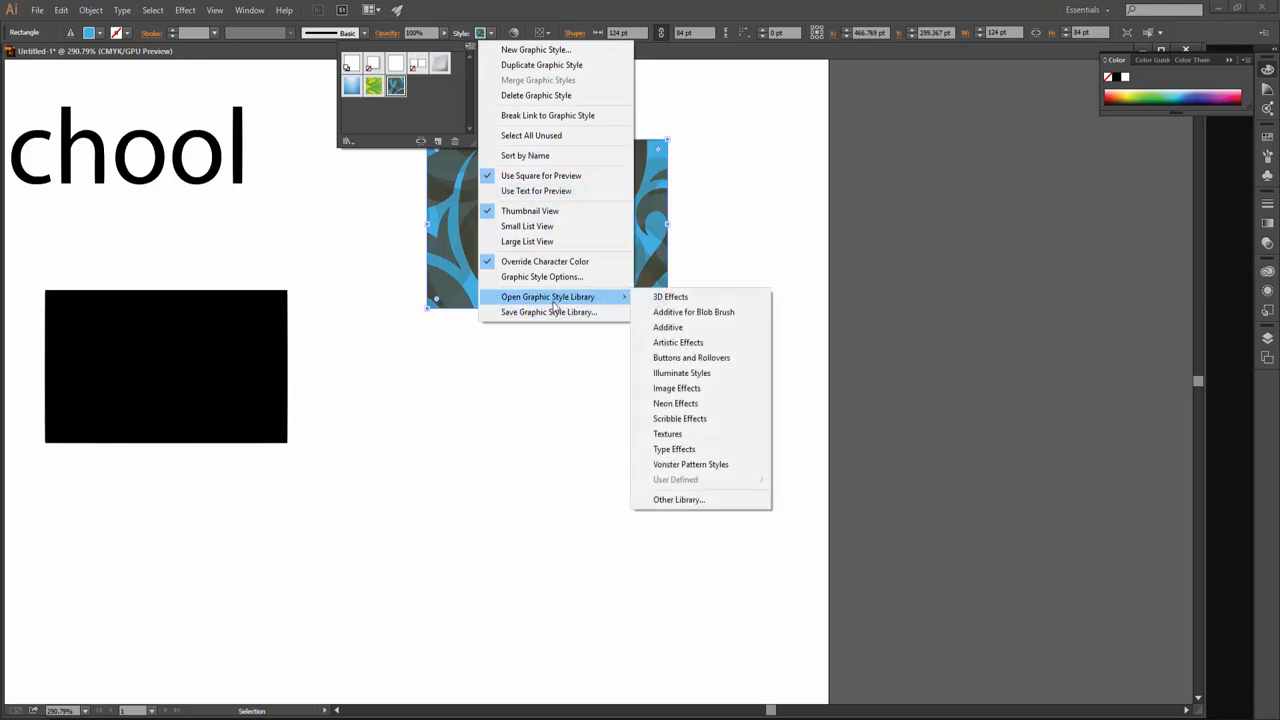
left_click(672, 296)
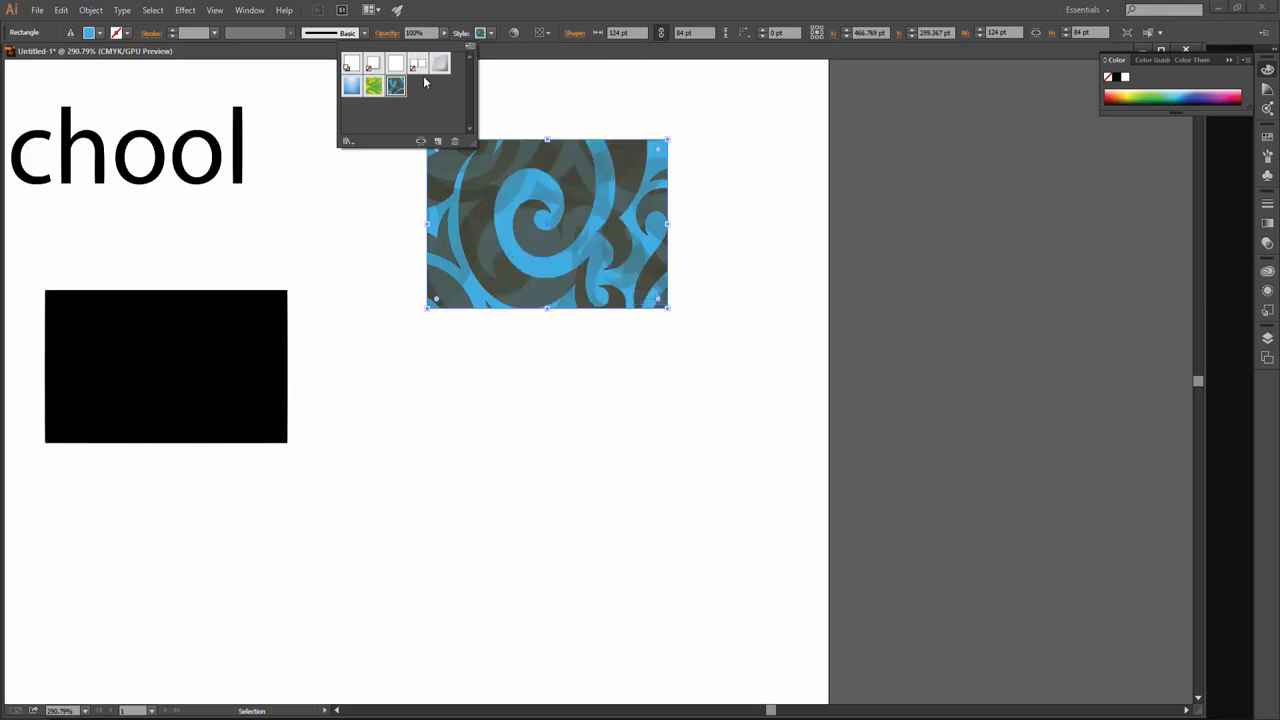
left_click(622, 387)
left_click(666, 387)
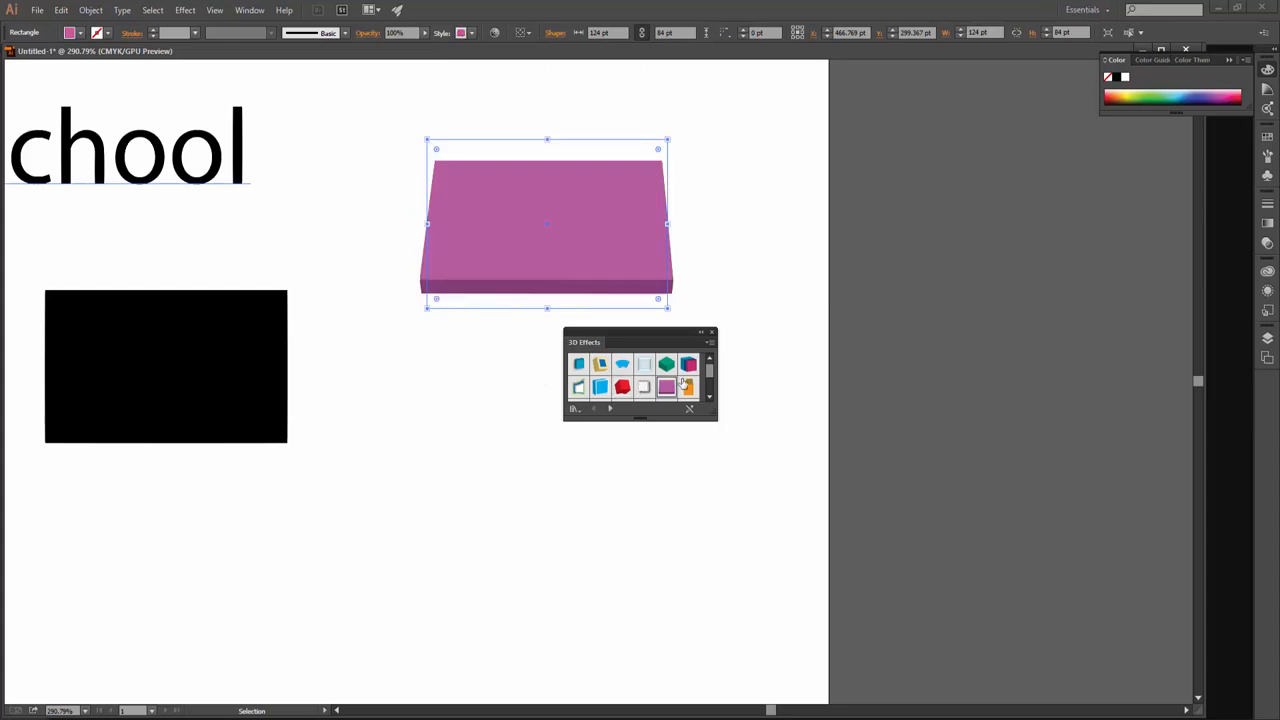
left_click(687, 387)
left_click(688, 364)
left_click(622, 387)
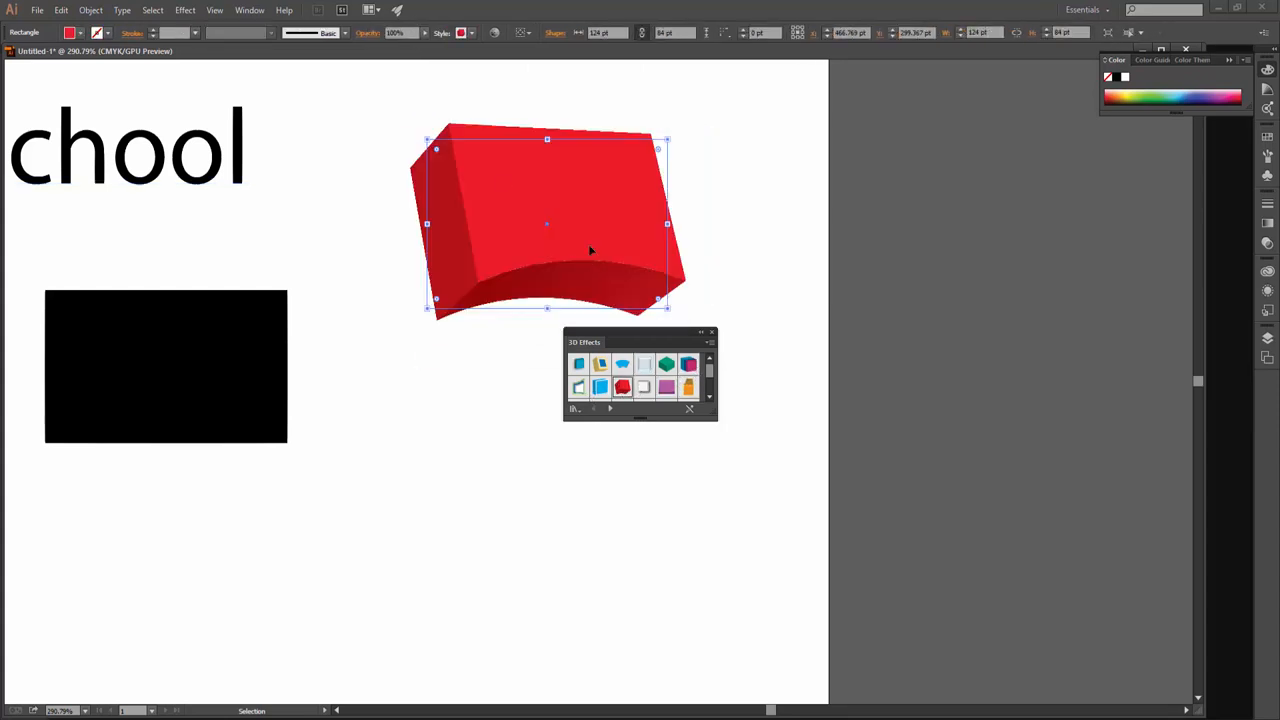
Load the Textures graphic style library and apply the blue cell mosaic with black veins to the rectangle
left_click(471, 33)
left_click(469, 48)
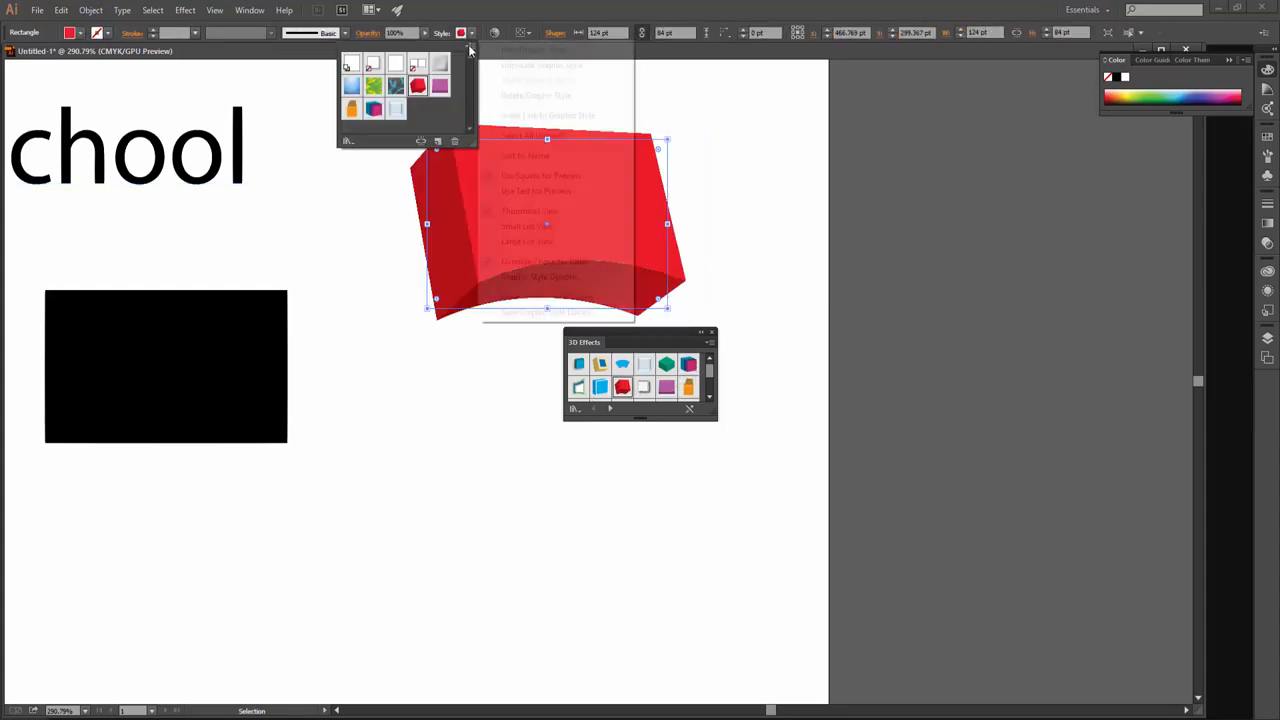
mouse_move(590, 297)
left_click(665, 436)
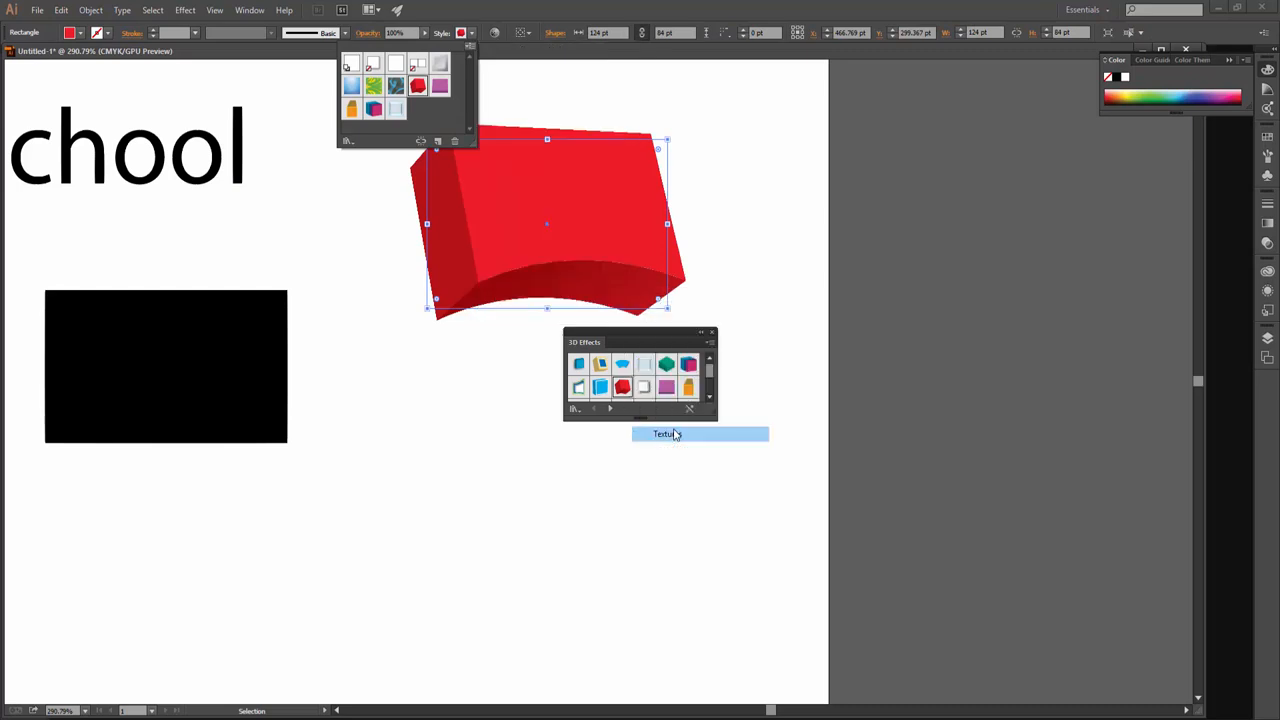
left_click(662, 381)
left_click(620, 375)
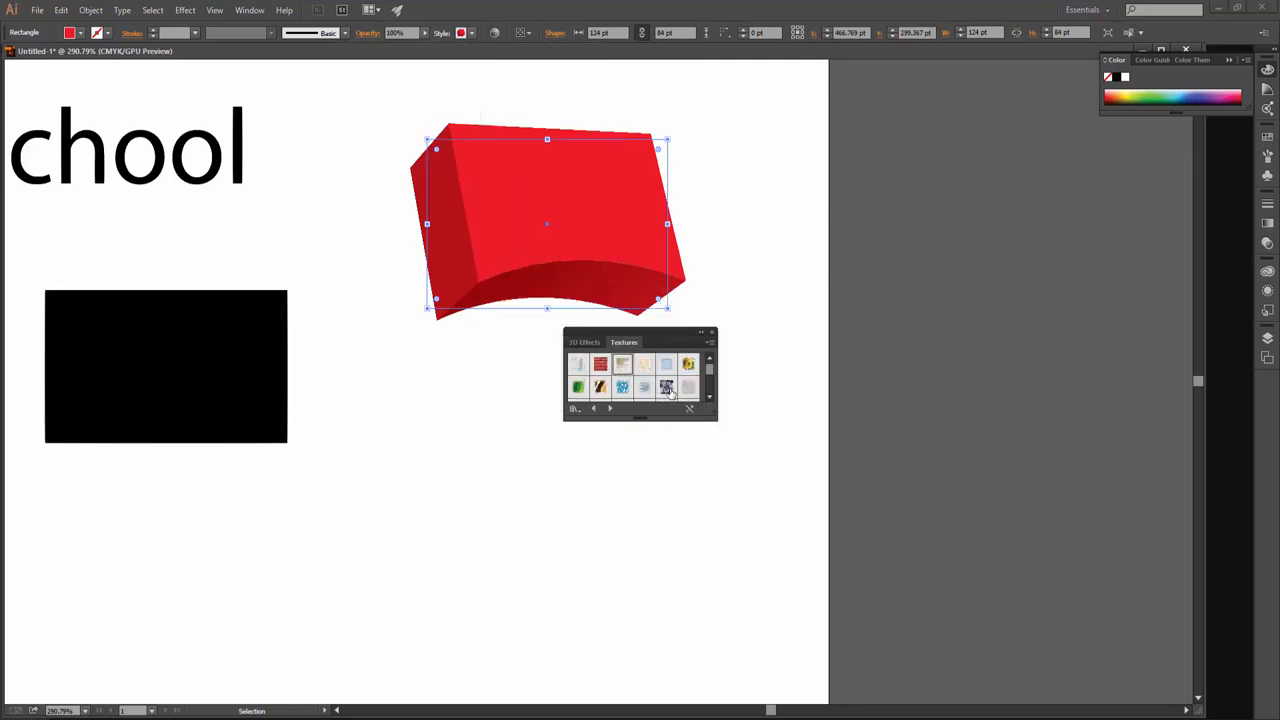
left_click(666, 389)
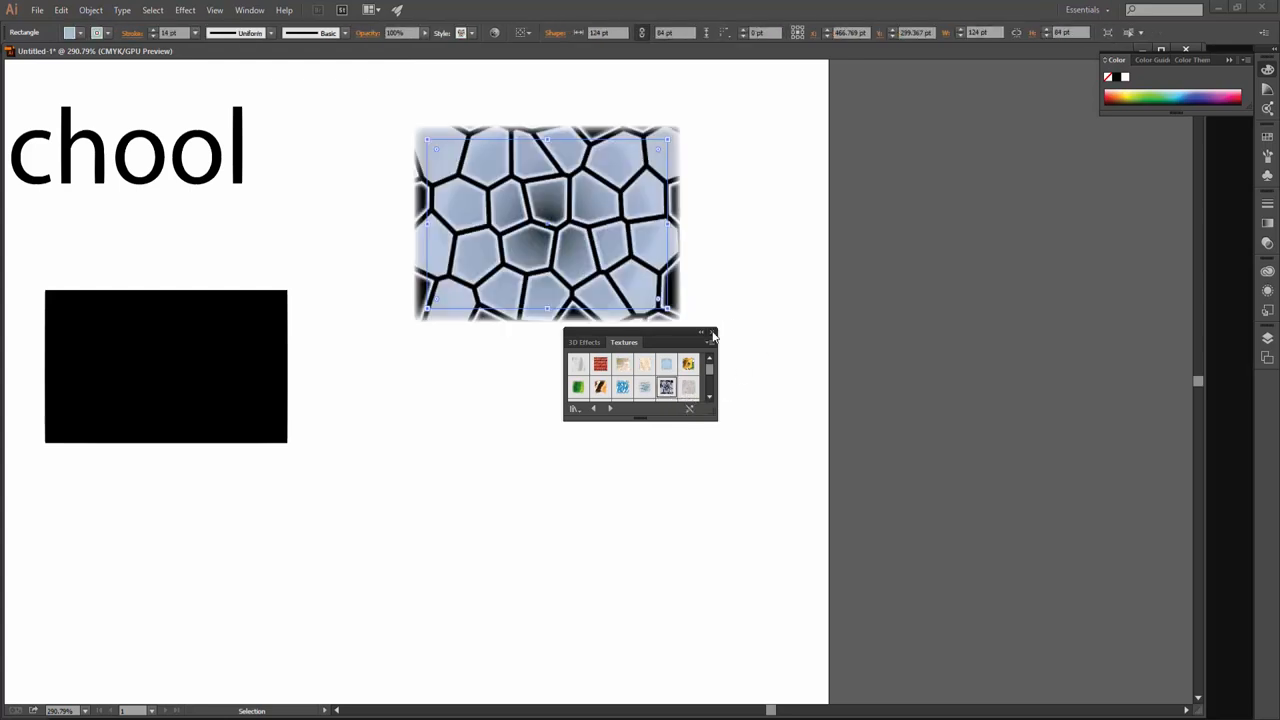
Delete the textured rectangle and move the remaining black rectangle to the area right of the text
left_click(712, 333)
key("Delete")
left_click_drag(200, 350, 503, 289)
Increase the black rectangle's width to 151 pt with its width and height proportions linked
left_click(608, 33)
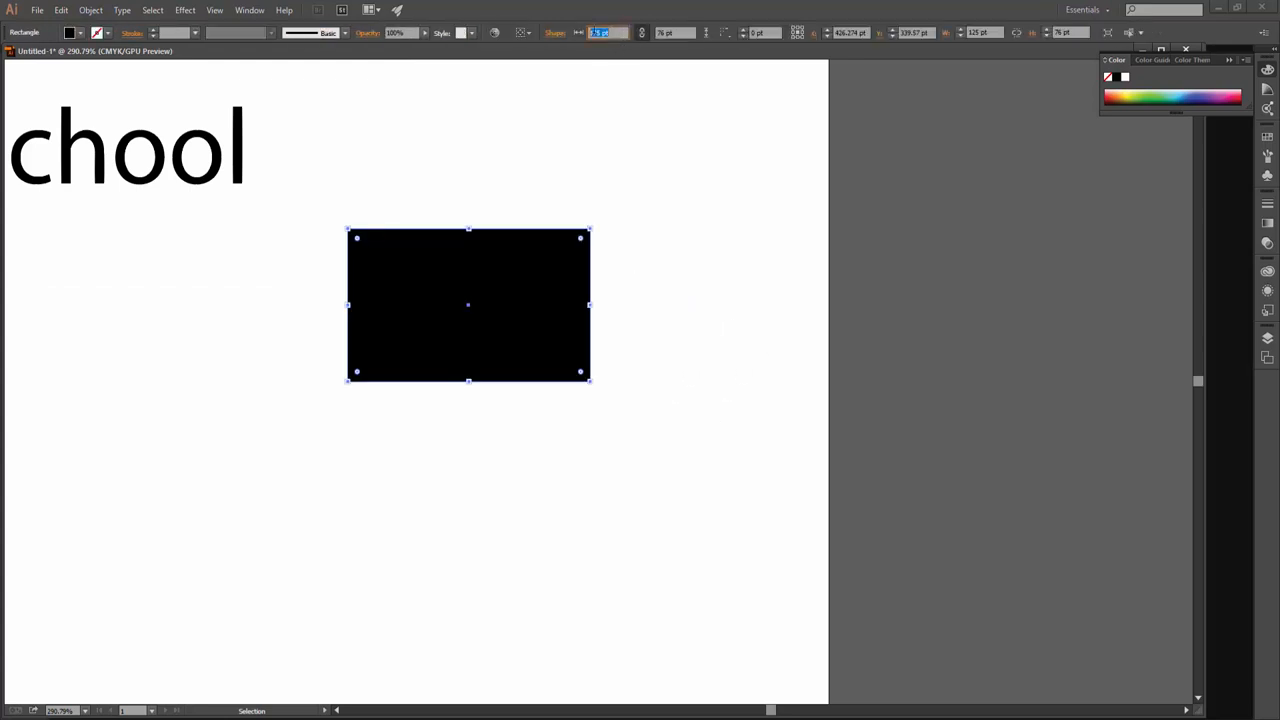
key("Up")
key("Up")
key("Up")
key("Up")
key("Up")
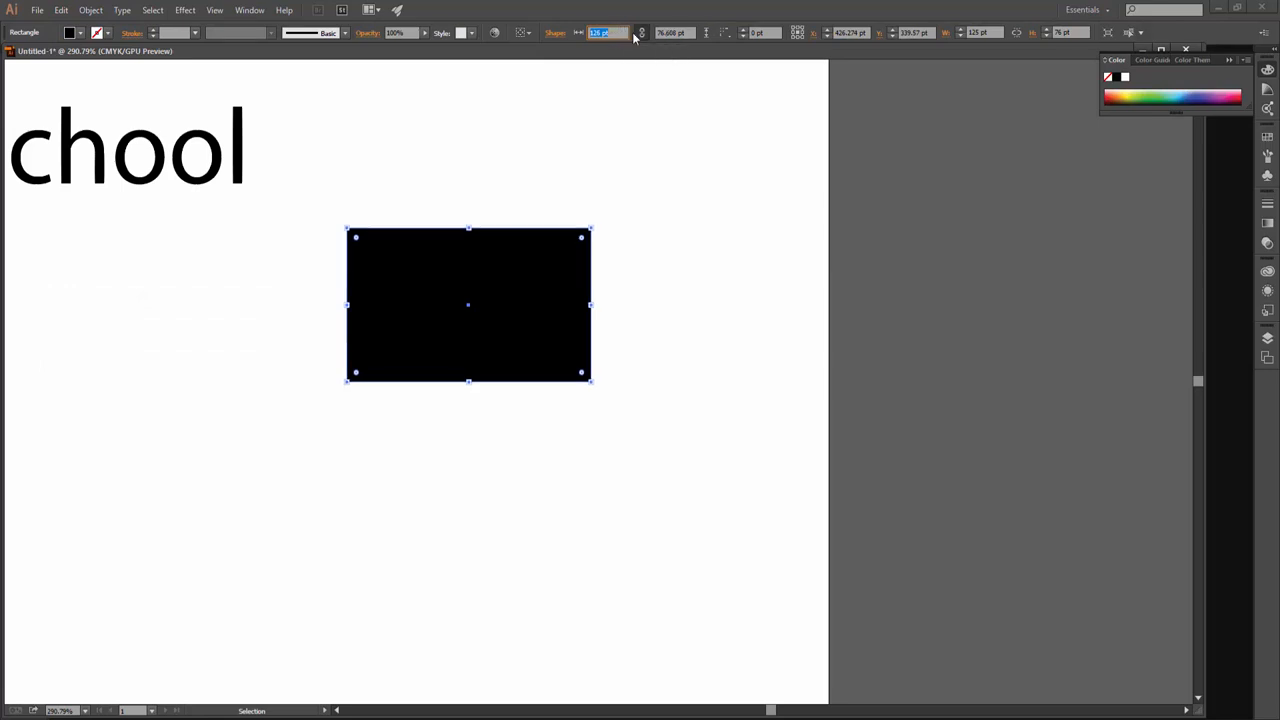
key("Up")
key("Up")
key("Up")
key("Up")
key("Up")
key("Up")
key("Up")
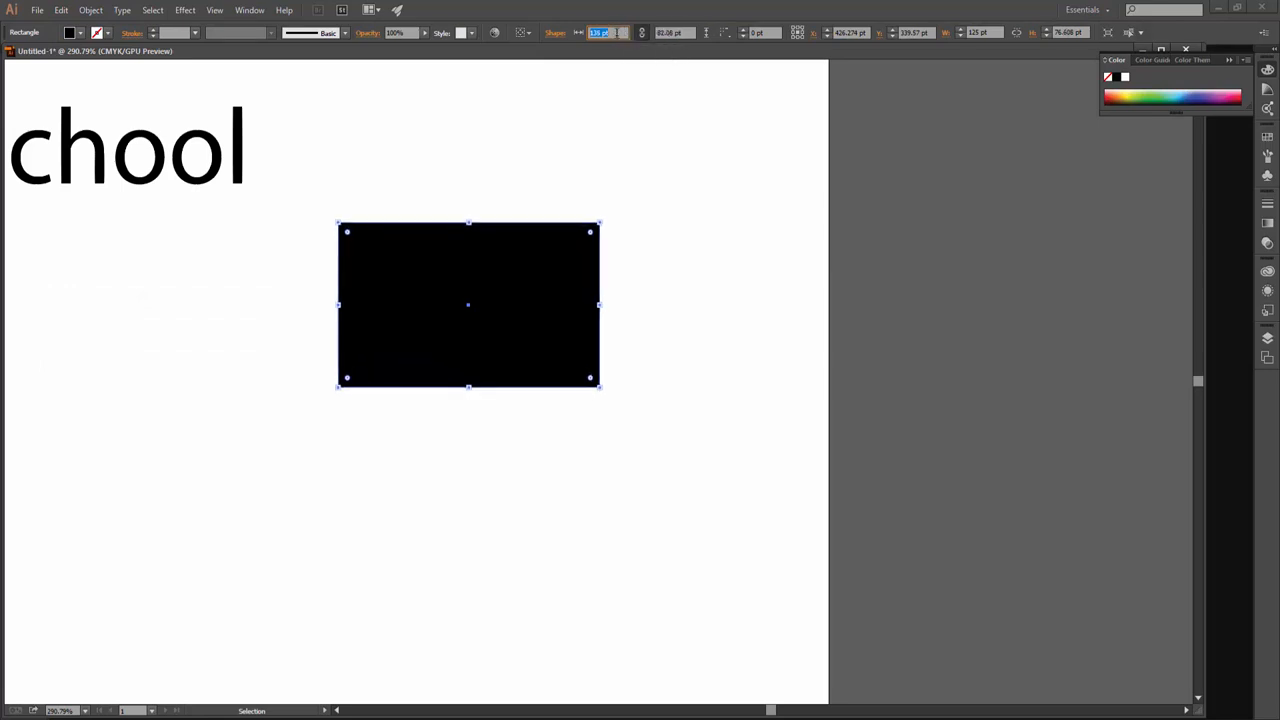
key("Up")
key("Up")
key("Up")
key("Up")
key("Up")
key("Up")
key("Up")
key("Up")
key("Up")
key("Up")
key("Up")
key("Up")
key("Up")
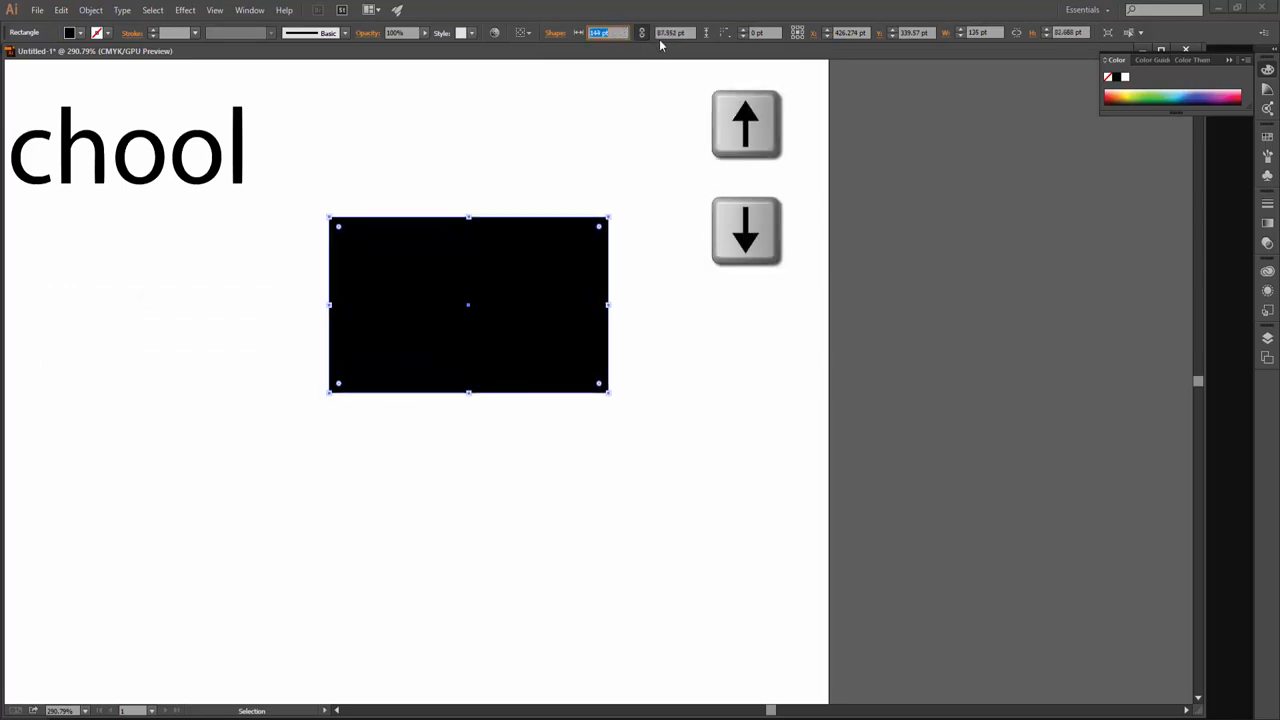
key("Up")
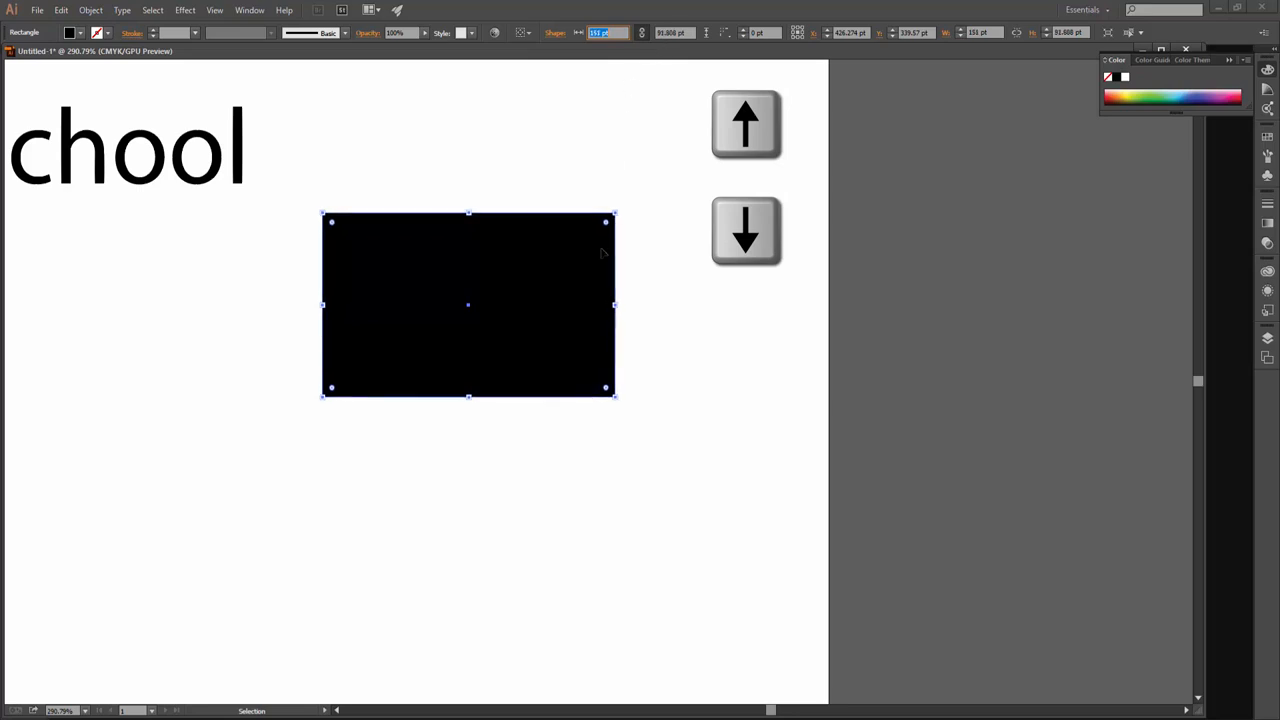
Scale the rectangle proportionally about its centre to about 275 pt wide and back down to about 161 pt, repositioning it on the artboard
left_click(616, 401, "alt+shift")
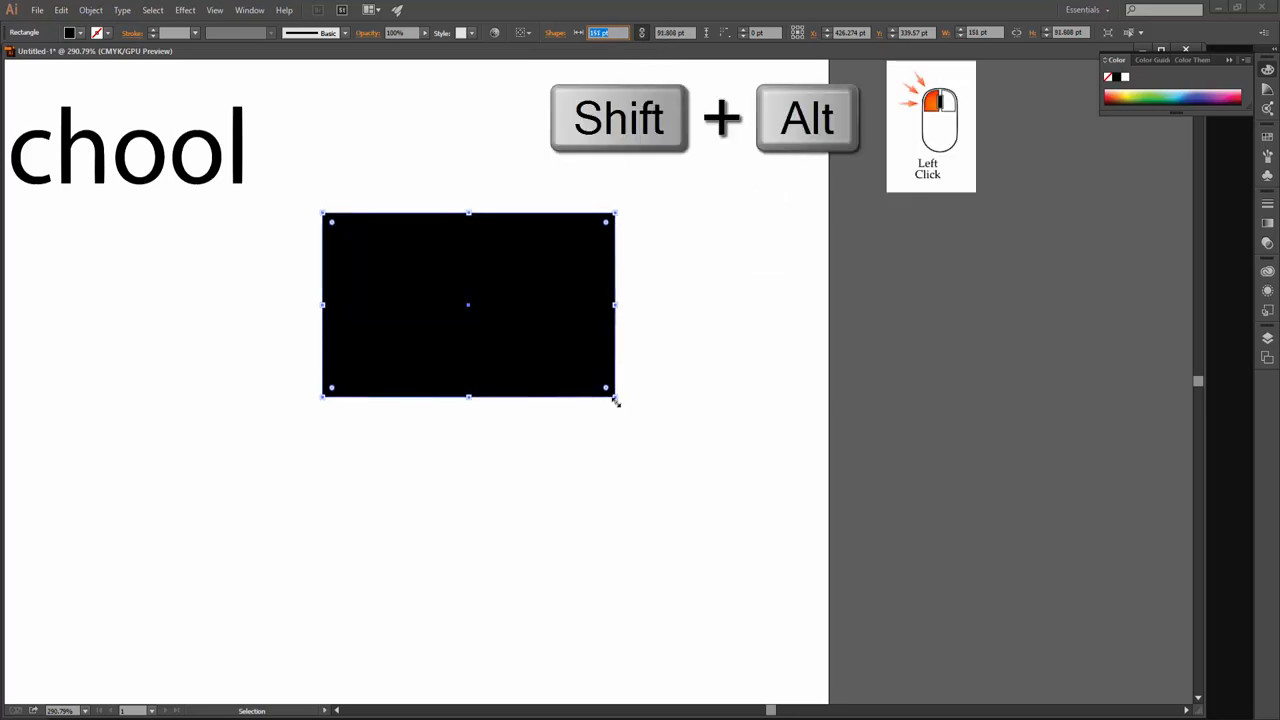
left_click_drag(616, 401, 736, 538)
left_click_drag(684, 432, 785, 520)
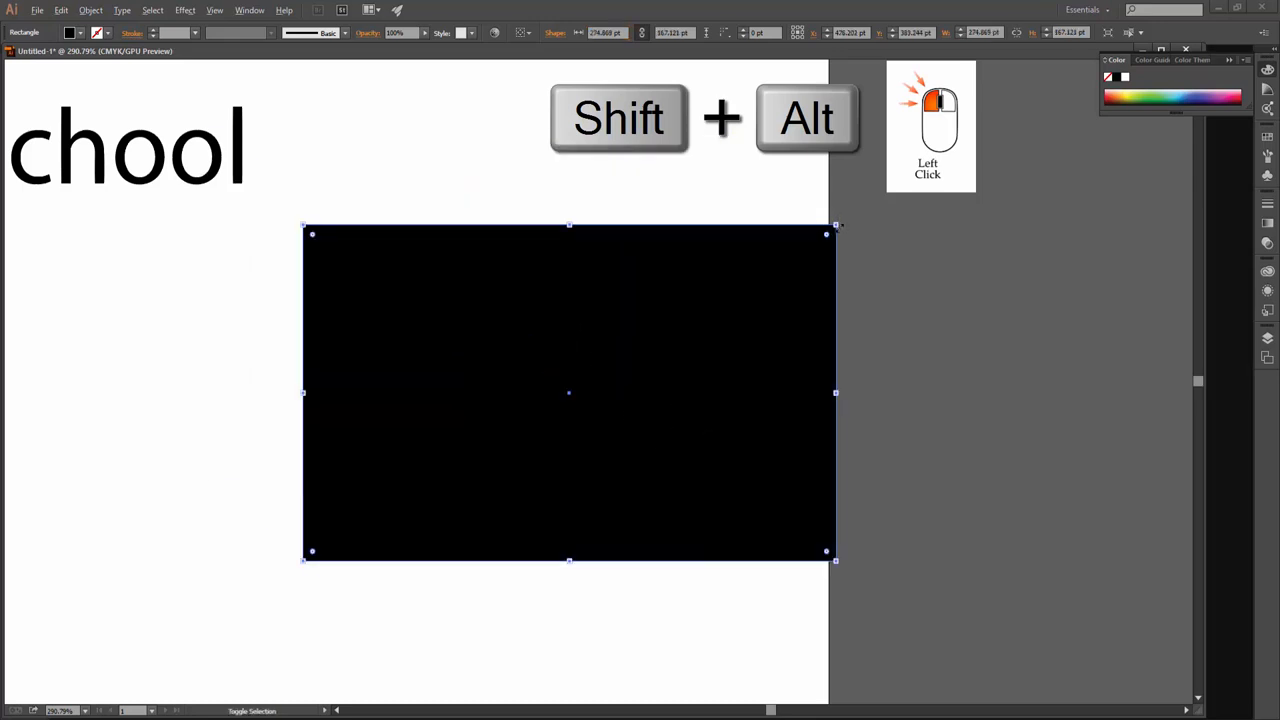
left_click_drag(838, 226, 726, 294)
left_click_drag(645, 413, 580, 372)
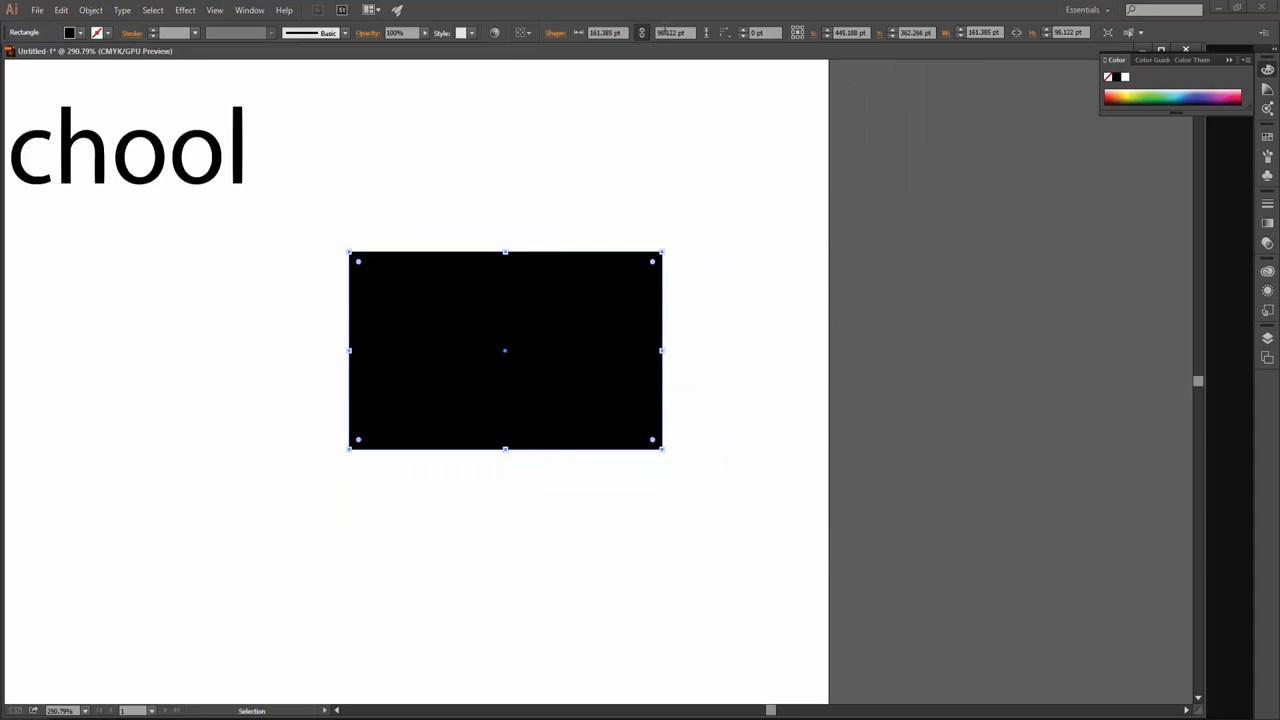
Unlink the rectangle's width and height proportions and increase only its height to 115 pt
left_click(664, 31)
left_click(643, 34)
left_click(675, 34)
key("Up")
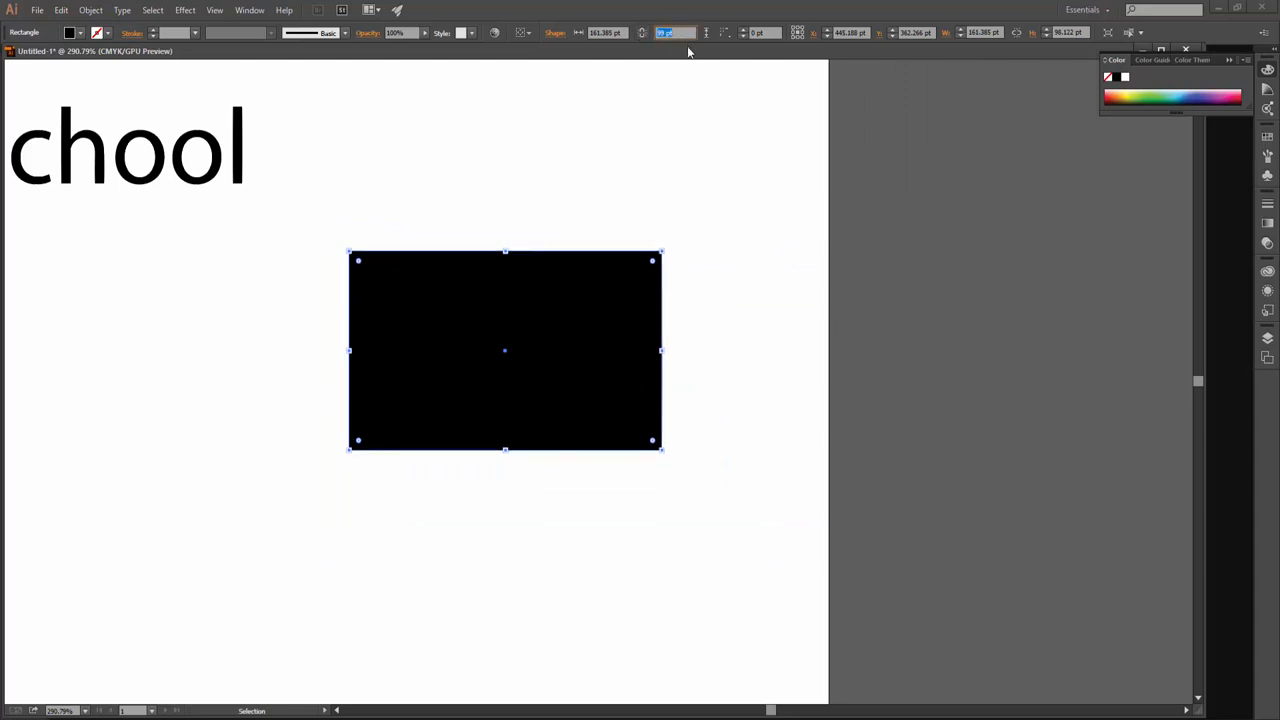
key("Up")
key("Up")
key("Up")
key("Up")
key("Up")
key("Up")
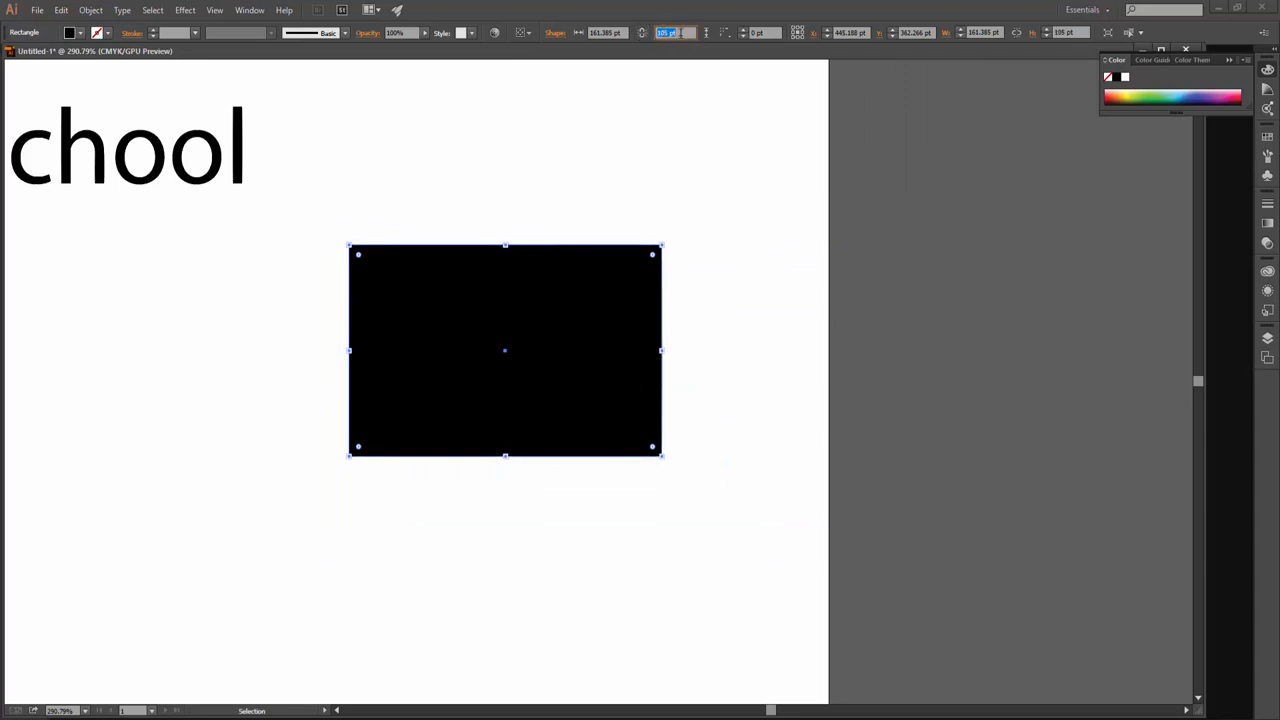
key("Up")
key("Up")
key("Up")
key("Up")
key("Up")
key("Up")
key("Up")
key("Up")
key("Up")
key("Up")
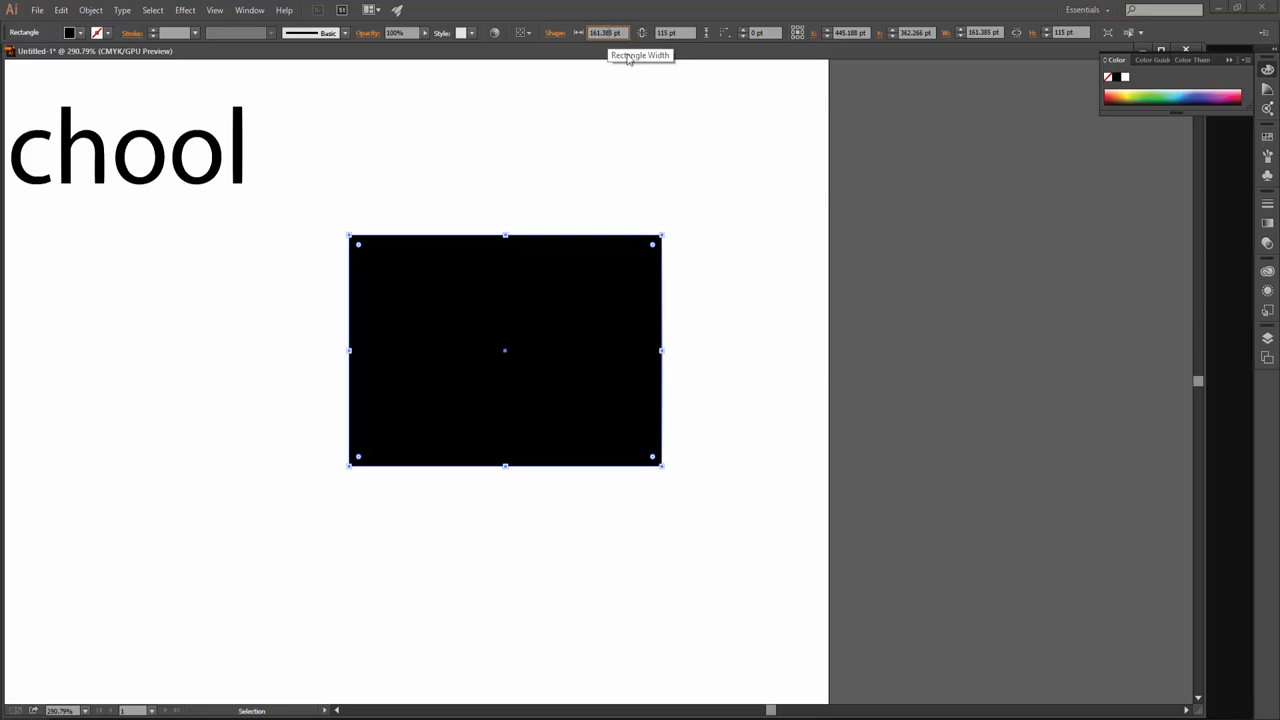
Increase only the rectangle's width to 175 pt and deselect it
key("Up")
key("Up")
key("Up")
key("Up")
key("Up")
key("Up")
key("Up")
key("Up")
key("Up")
key("Up")
key("Up")
key("Up")
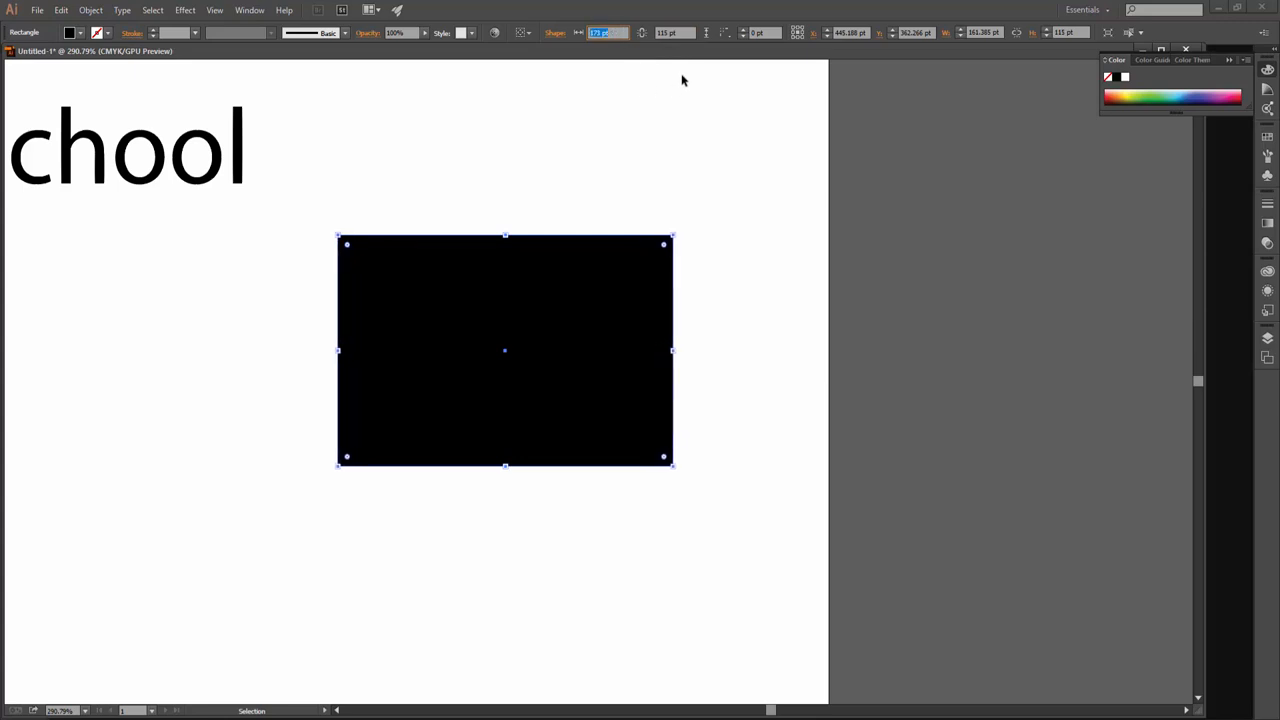
key("Up")
key("Up")
left_click(898, 313)
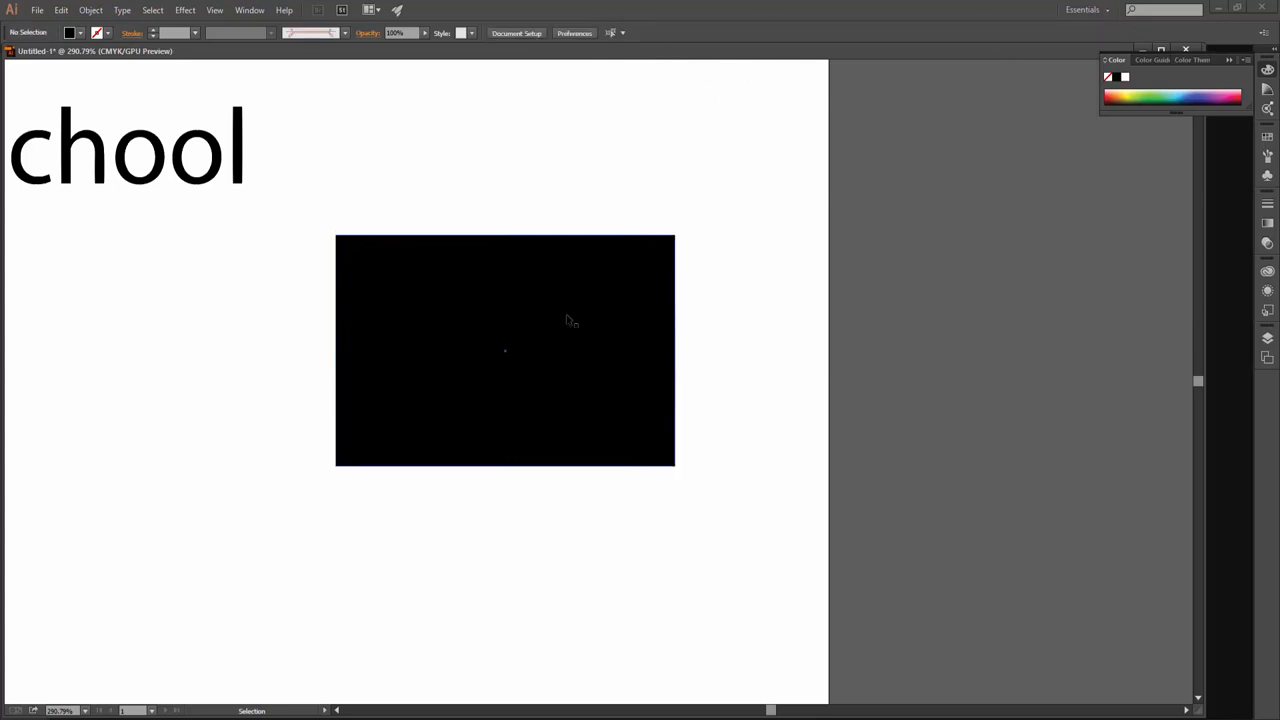
Reselect the enlarged black rectangle and bring the whole artboard into view
left_click(568, 318)
key("ctrl+space")
left_click_drag(804, 262, 637, 274)
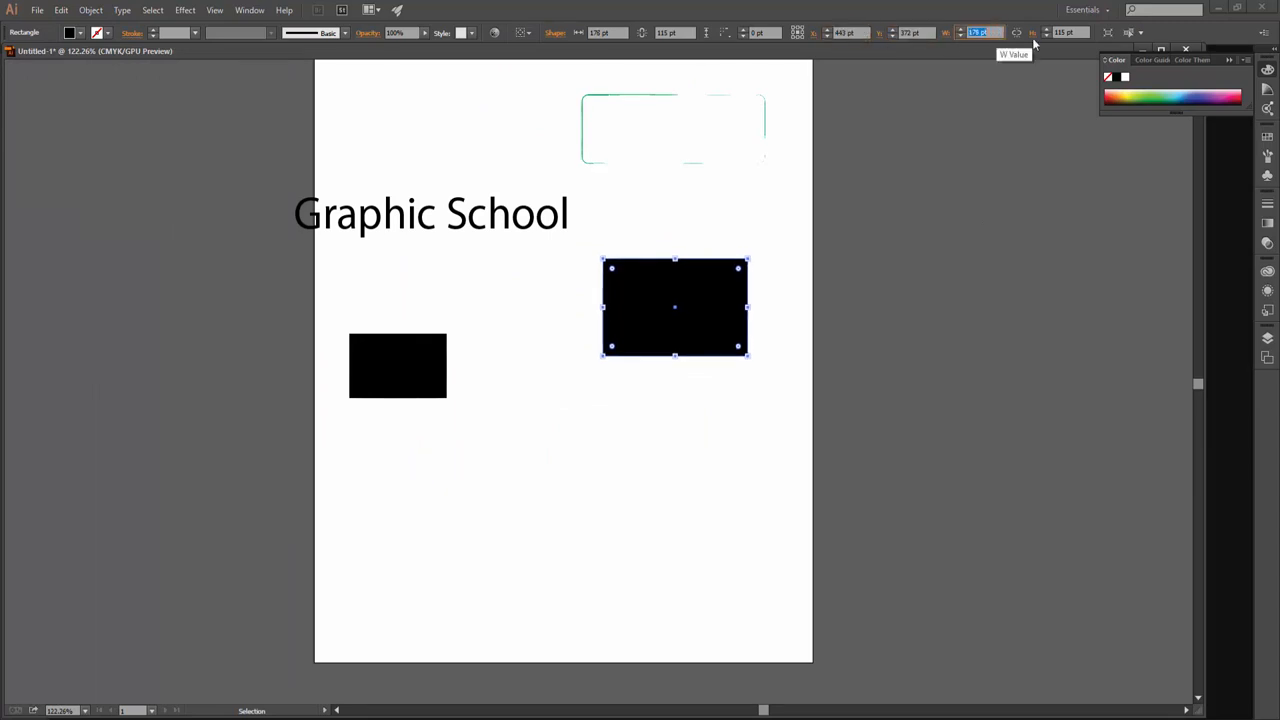
Delete both black rectangles and the green brush-stroked rectangle, leaving only the text on the artboard
left_click(786, 304)
left_click(695, 323)
key("space")
left_click_drag(682, 295, 698, 423)
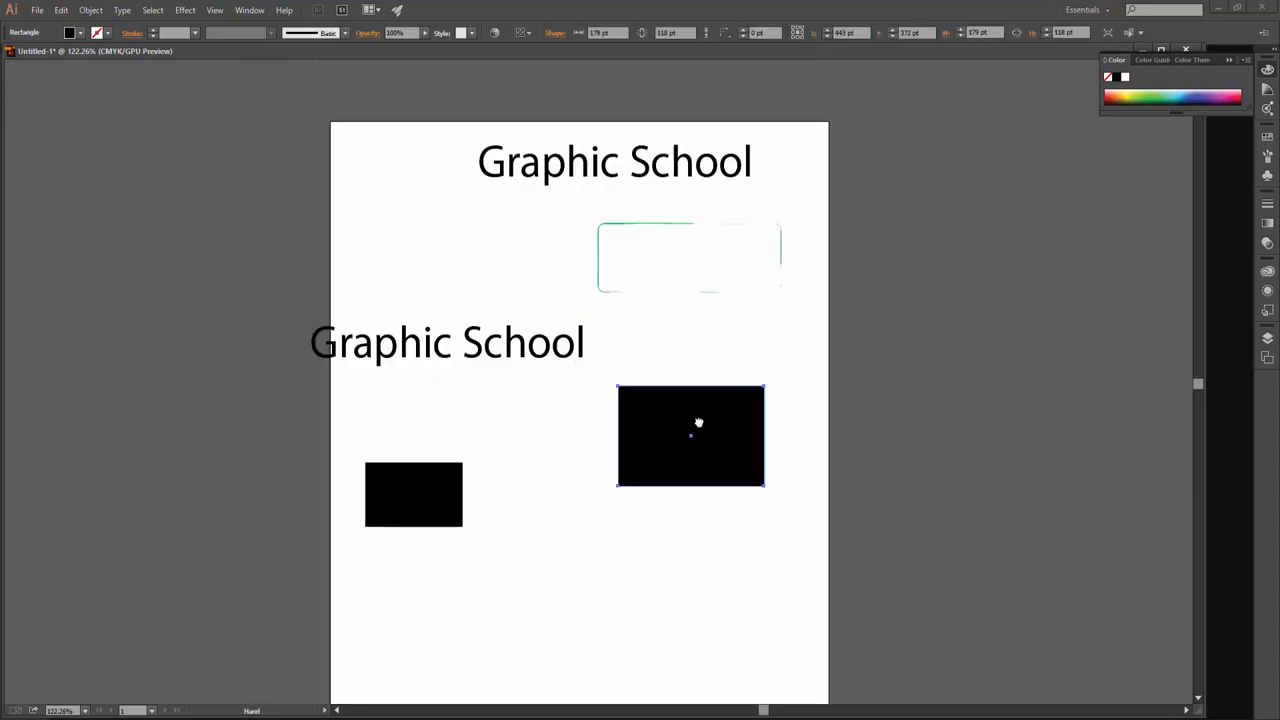
key("ctrl+space")
left_click_drag(836, 424, 755, 391)
key("Delete")
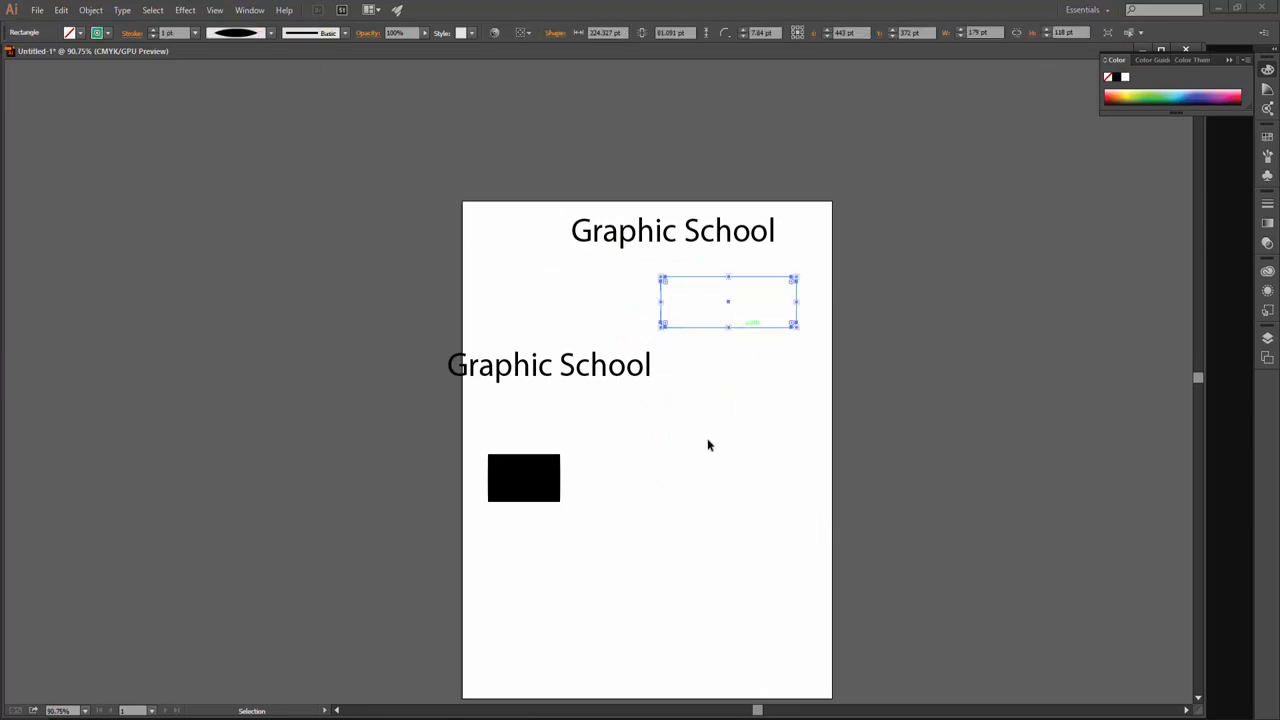
key("Delete")
left_click(524, 478)
key("Delete")
Arrange copies of the "Graphic School" text as five separate lines, shifted sideways so their edges are staggered
left_click_drag(575, 375, 654, 419)
left_click(694, 240, "shift")
left_click(702, 355, "shift")
left_click_drag(671, 370, 635, 372)
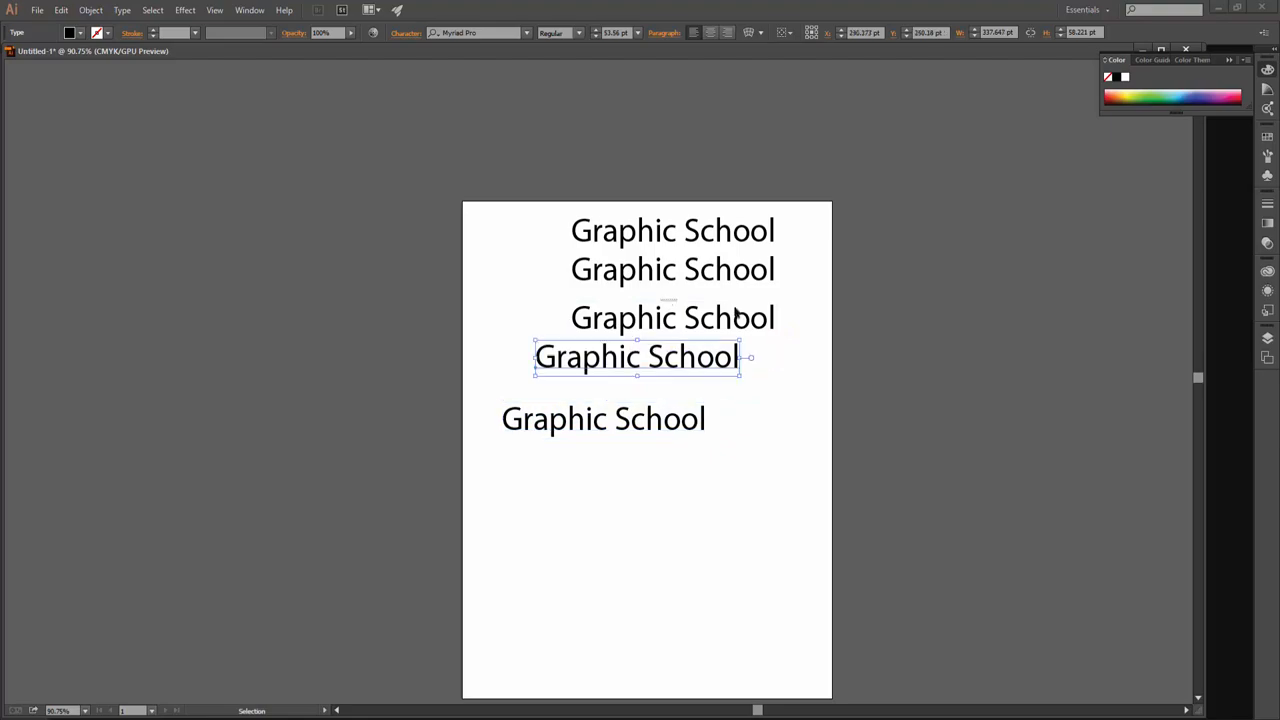
left_click_drag(737, 317, 767, 317)
left_click_drag(680, 271, 644, 271)
left_click_drag(631, 207, 598, 212)
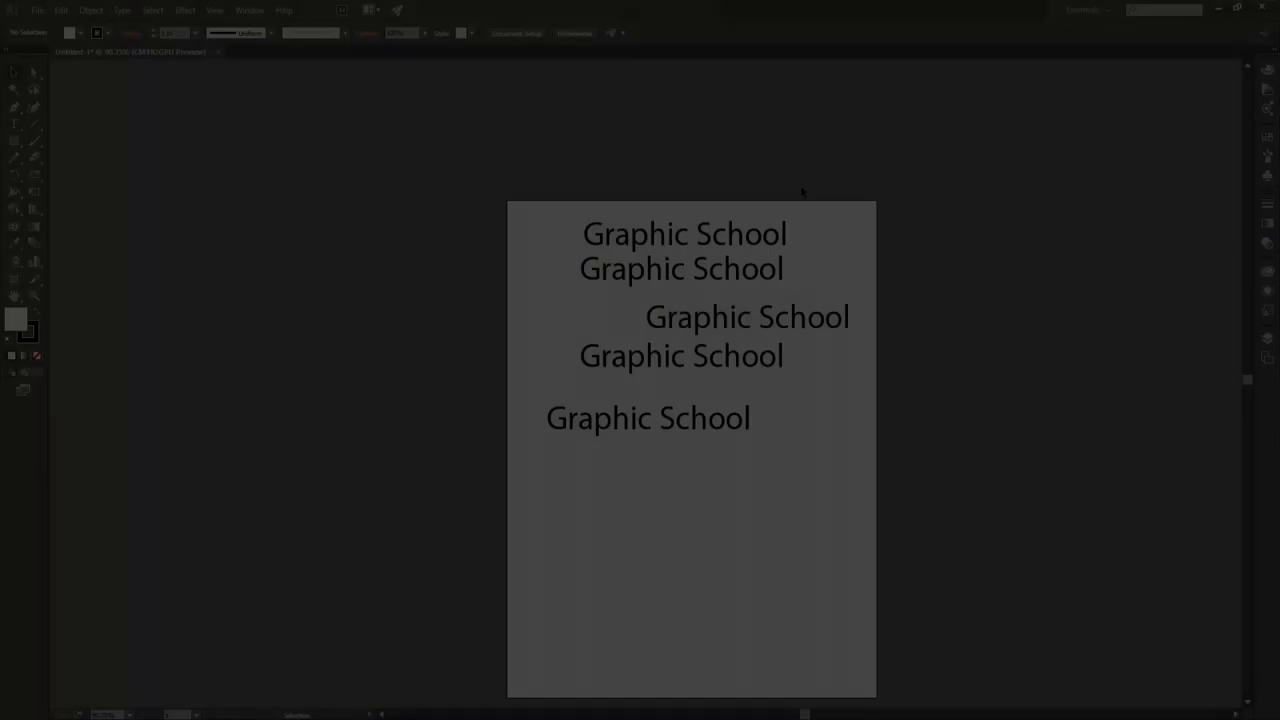
Move all five text lines down together and set their paragraph alignment to centre and finally to right
left_click_drag(803, 205, 680, 437)
left_click_drag(684, 241, 684, 303)
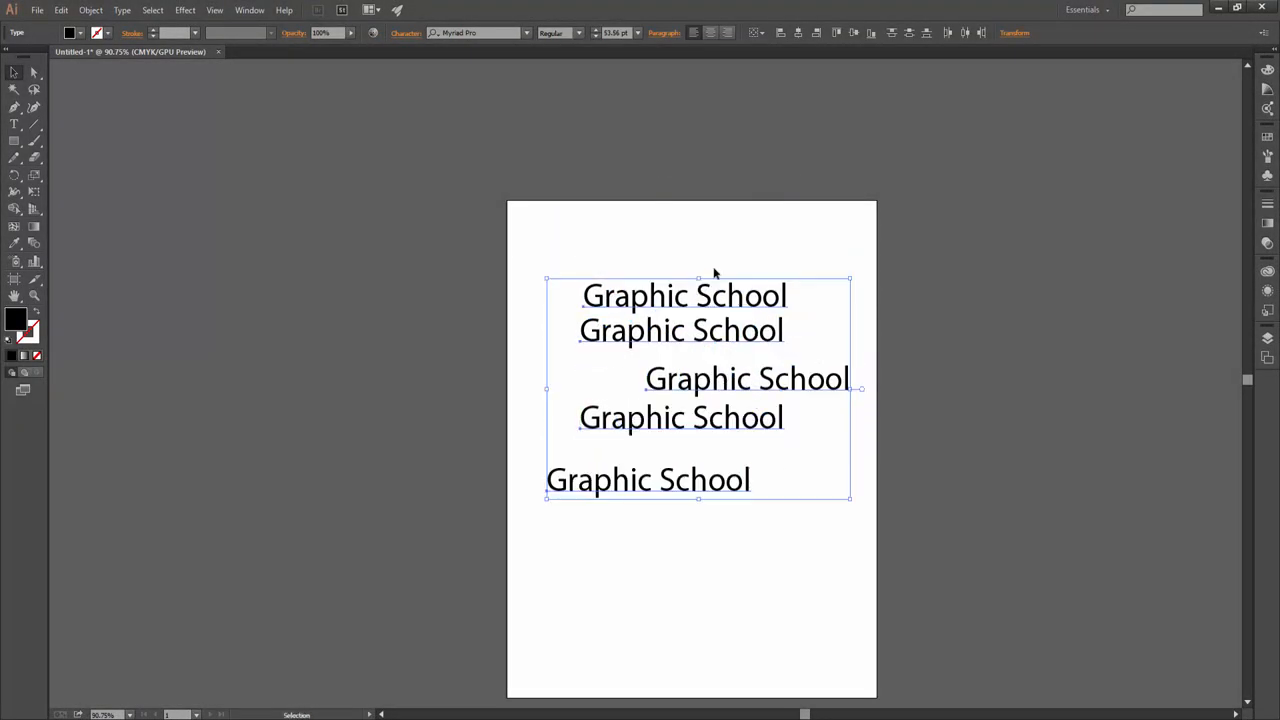
left_click(710, 33)
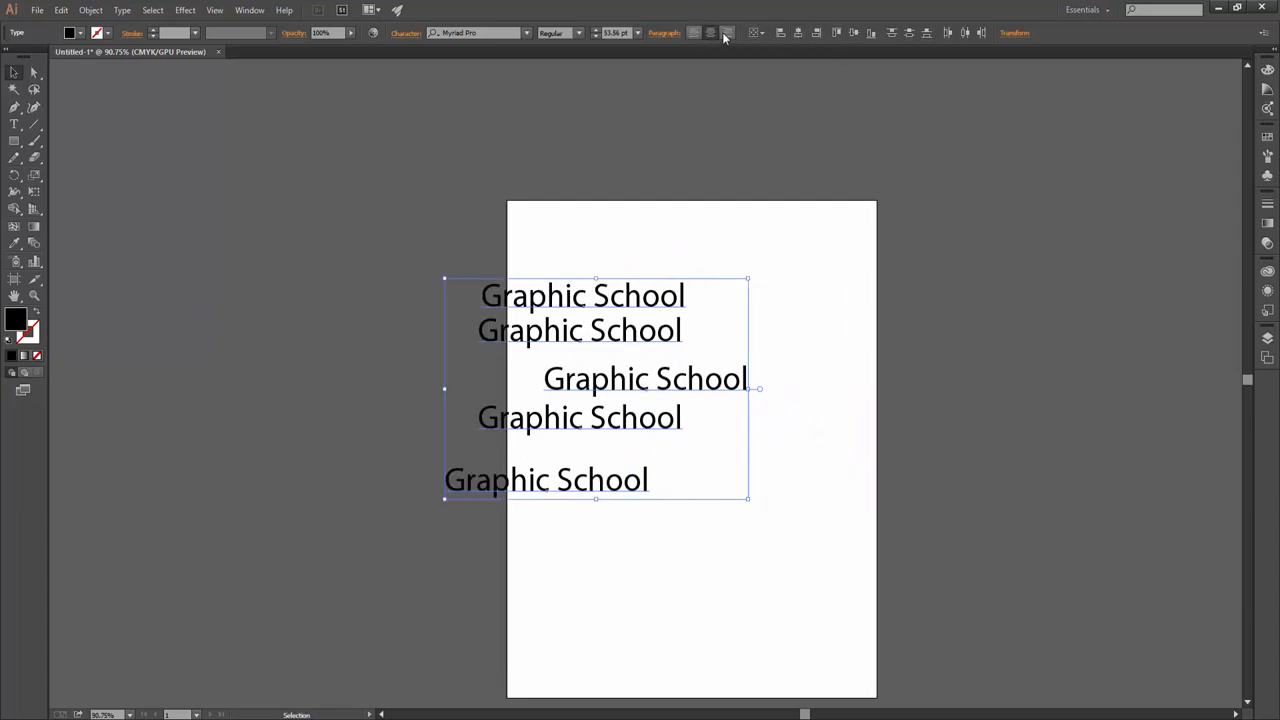
left_click(726, 33)
left_click(803, 399)
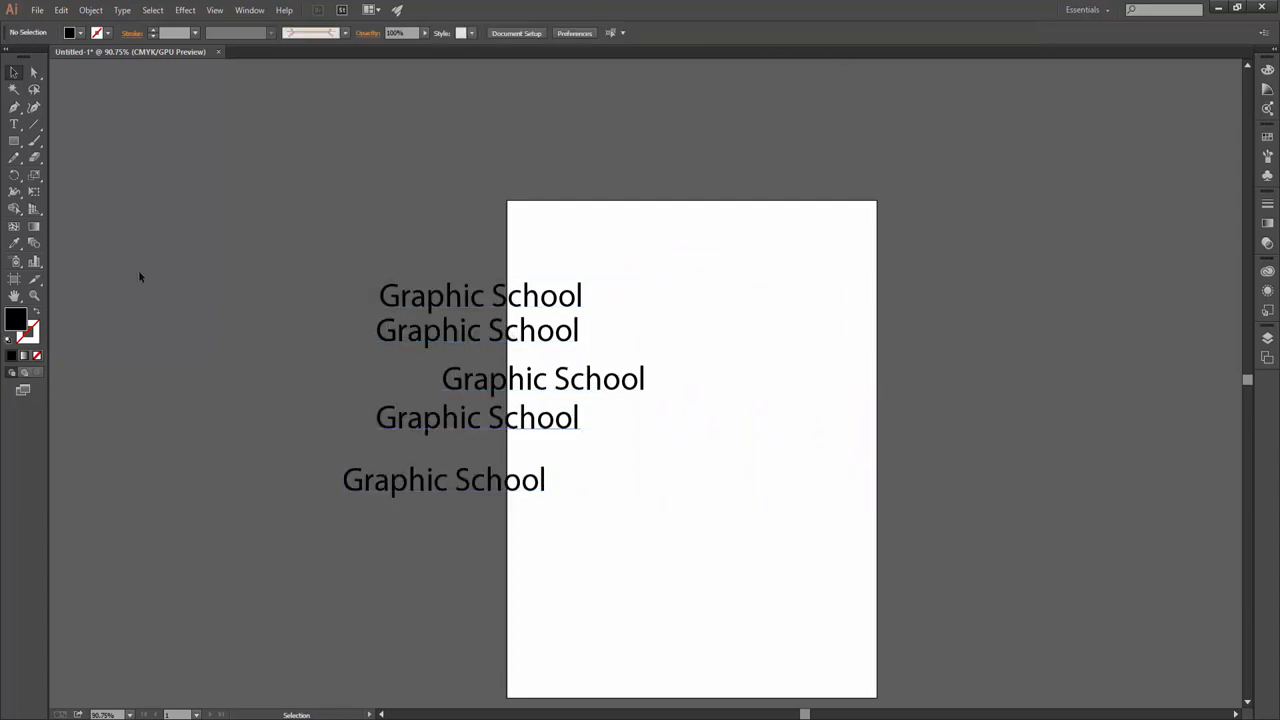
Create an area text box about 358 pt wide and 270 pt high with filler text starting "SFDSFSDF"
left_click(14, 124)
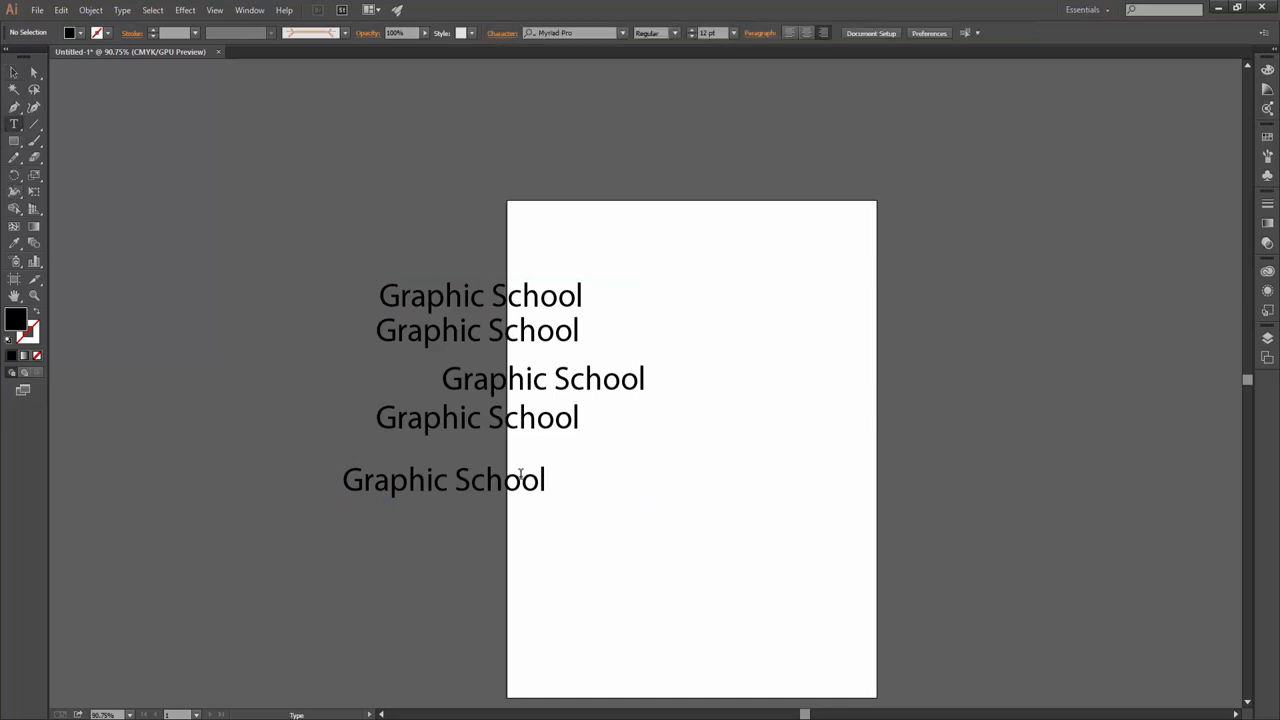
left_click_drag(665, 451, 878, 620)
type("SFDSFSDFSDFSDFS")
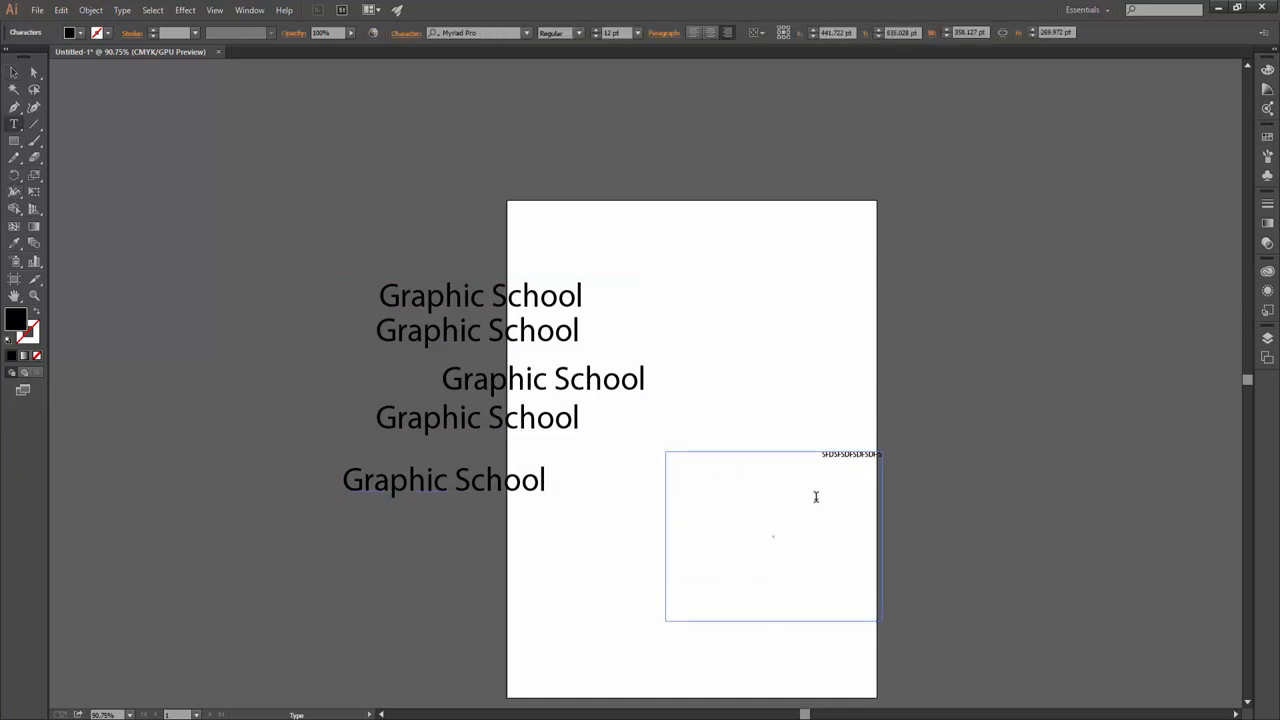
type("DF SDF SD SDF SD")
Copy the filler text and paste it repeatedly so it fills several lines of the text box
key("ctrl+a")
key("ctrl+c")
key("ctrl+v")
key("ctrl+v")
key("ctrl+v")
key("ctrl+v")
key("ctrl+v")
Set the whole filler paragraph to centre alignment and finally to left alignment
key("ctrl+a")
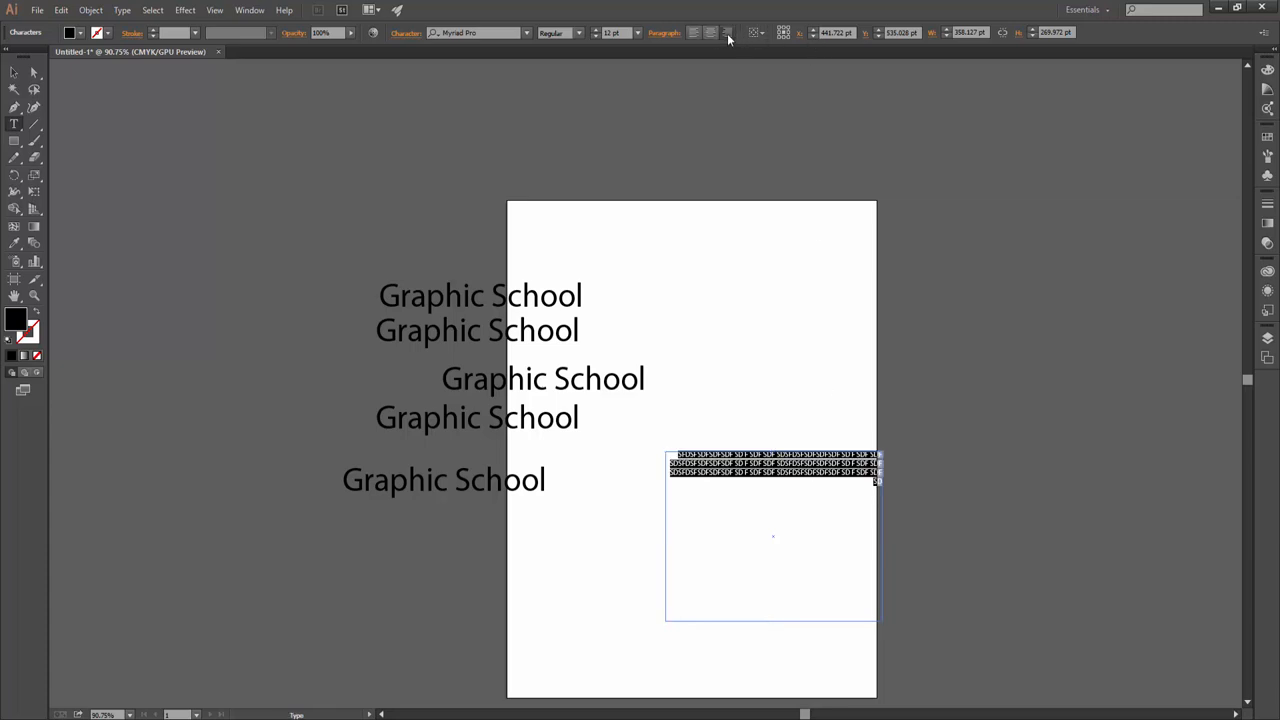
left_click(708, 35)
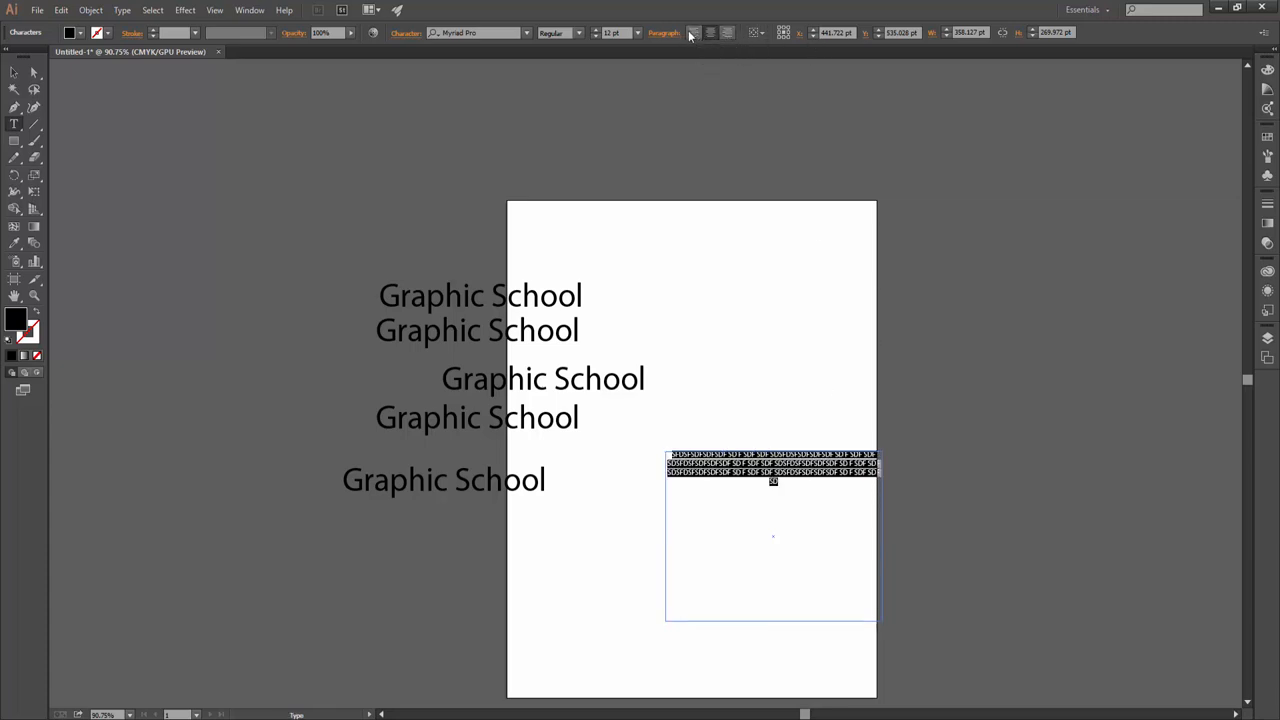
left_click(692, 33)
left_click(779, 484)
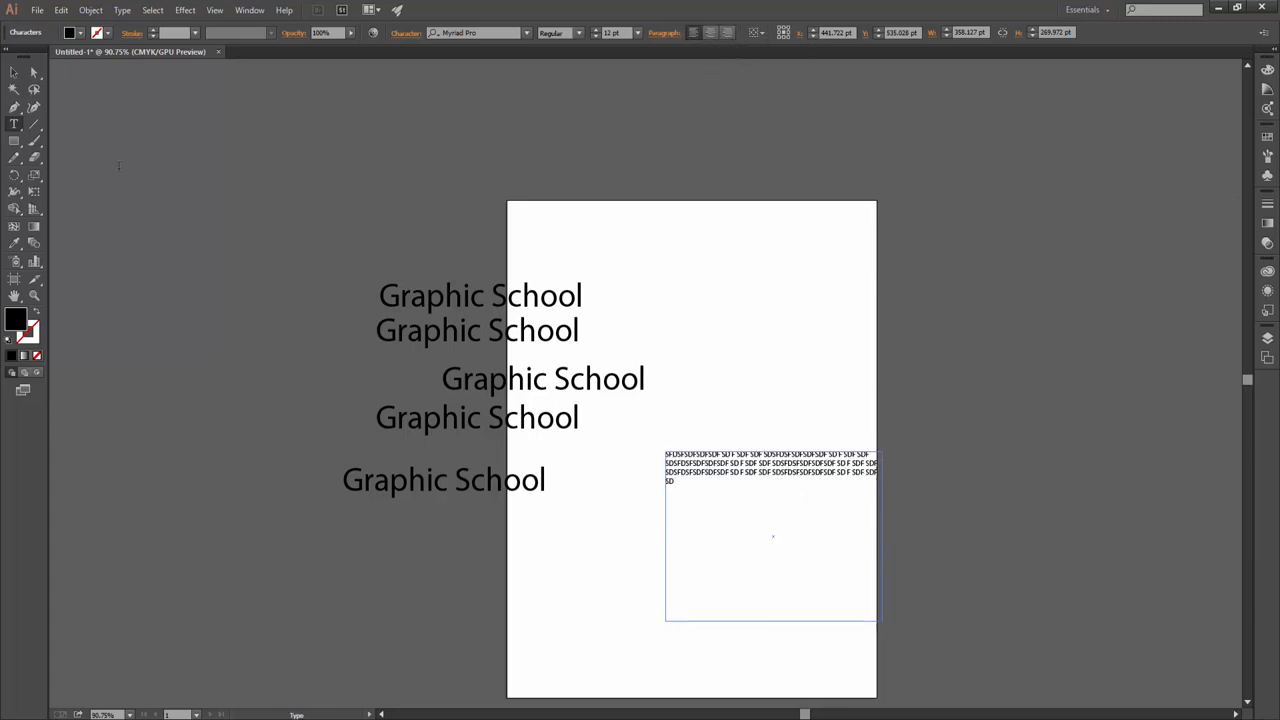
Delete the filler text box and move the five "Graphic School" lines back onto the artboard
key("Escape")
scroll(817, 451, "down", 5)
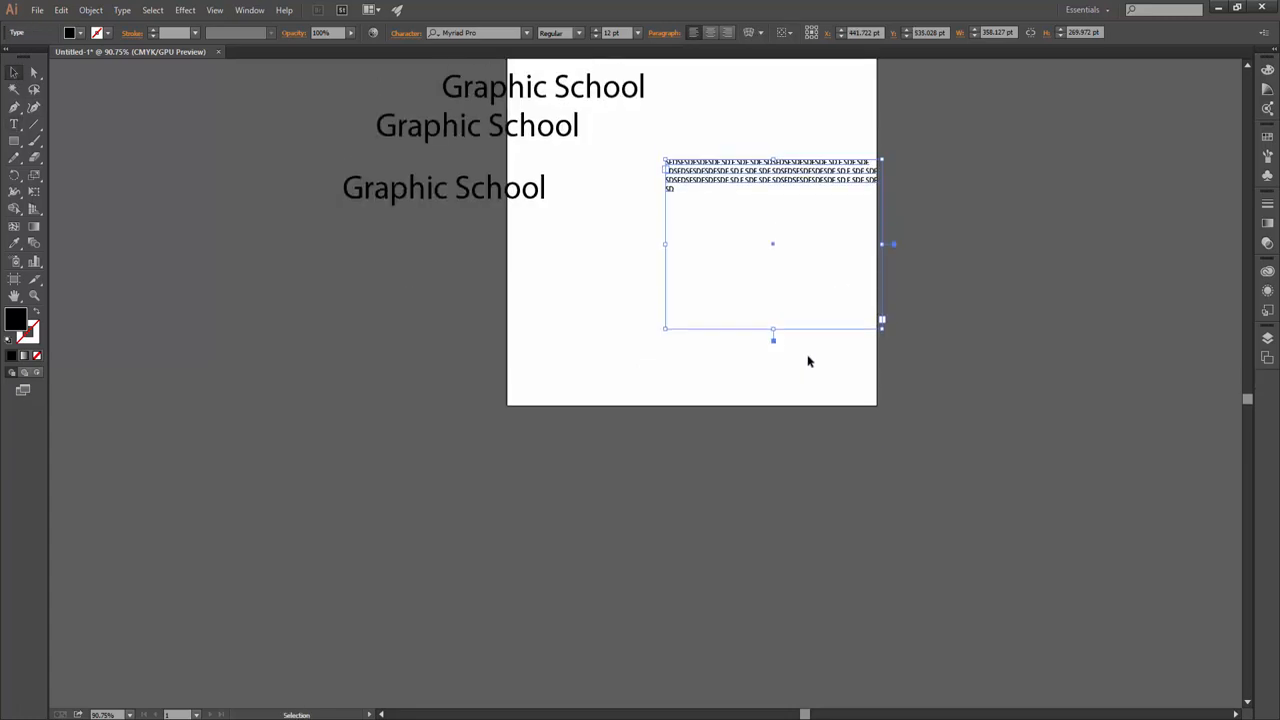
key("Delete")
scroll(790, 365, "up", 5)
left_click(444, 338)
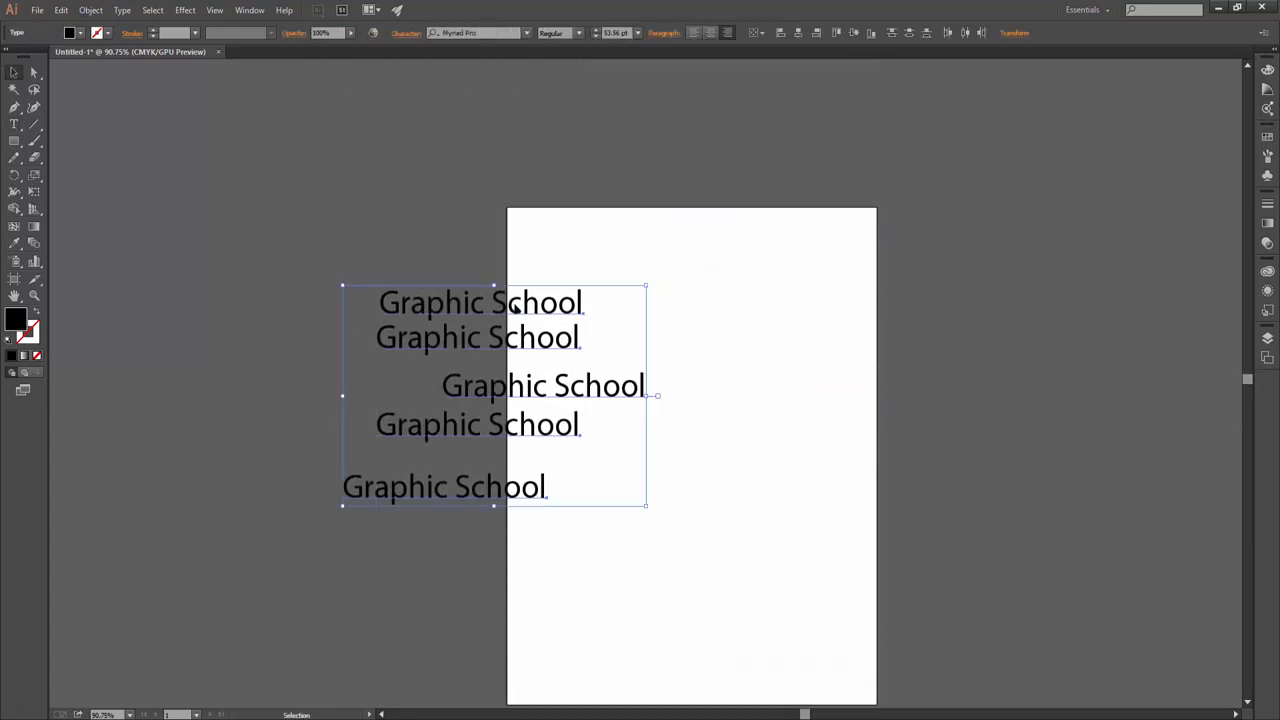
left_click_drag(516, 308, 721, 305)
Try left, top, vertical centre and bottom object alignment on the five text lines, undoing the changes
left_click(783, 33)
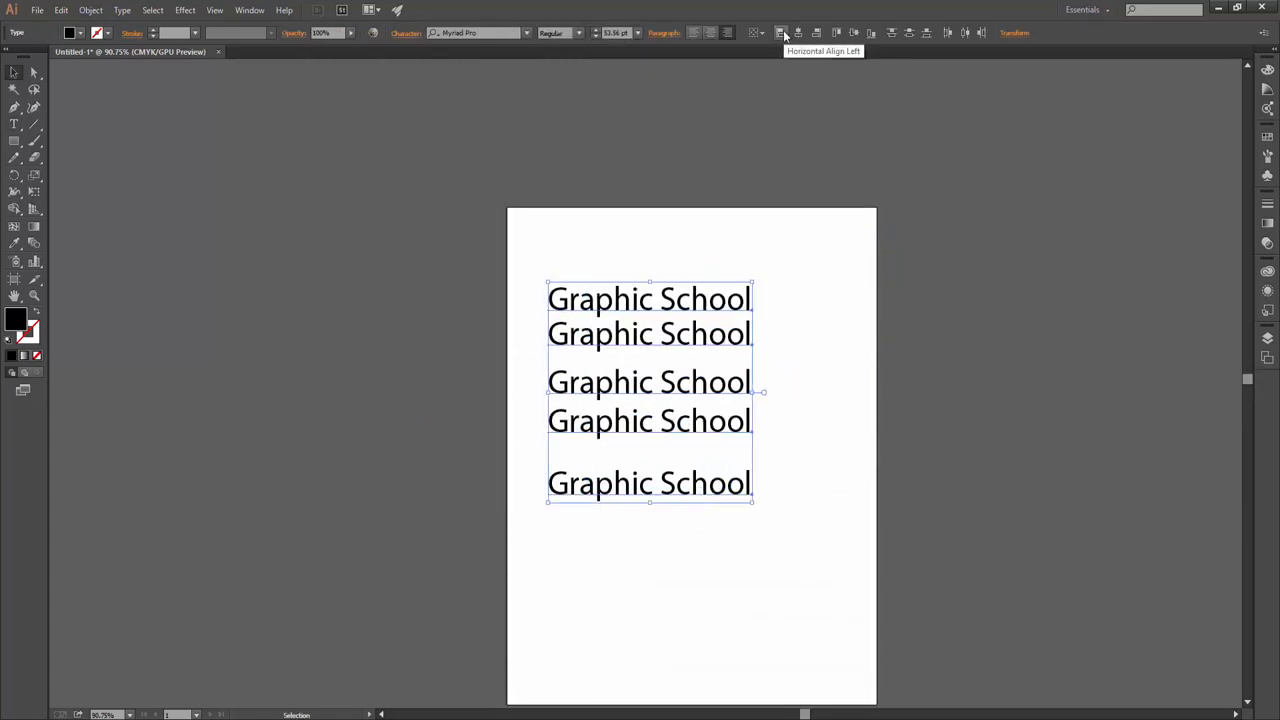
left_click(836, 32)
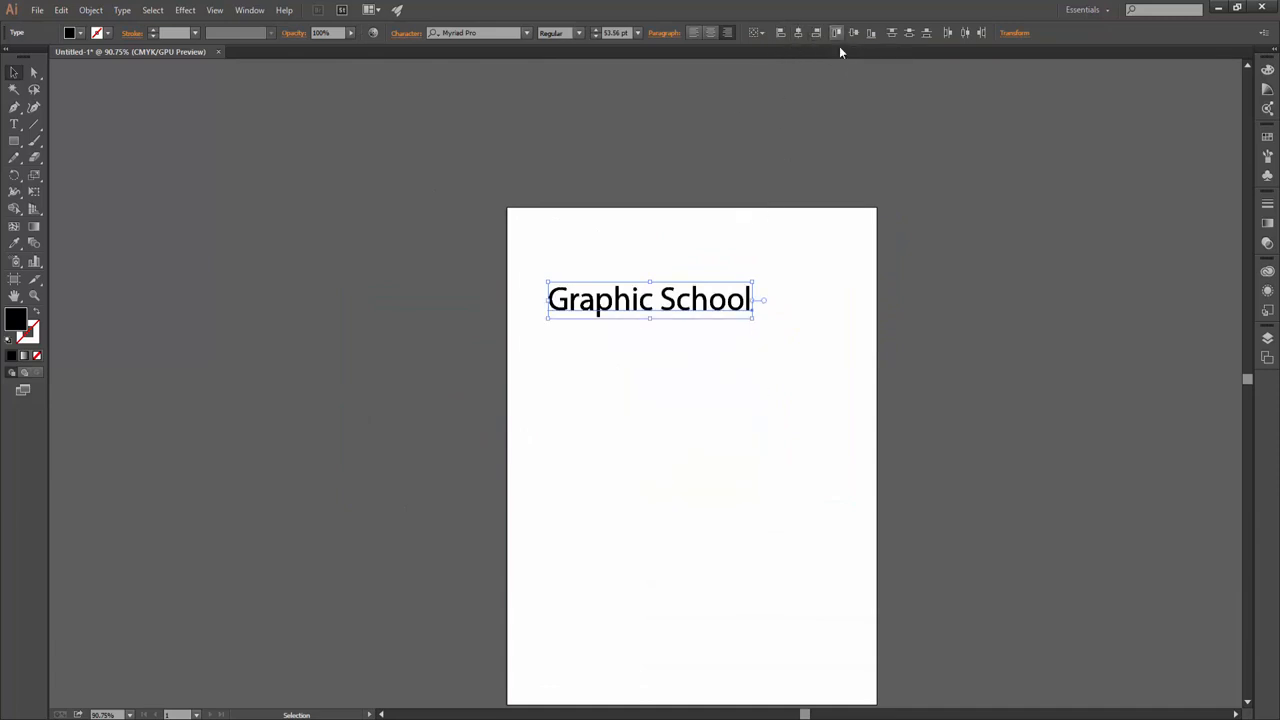
key("ctrl+z")
key("ctrl+z")
left_click(853, 33)
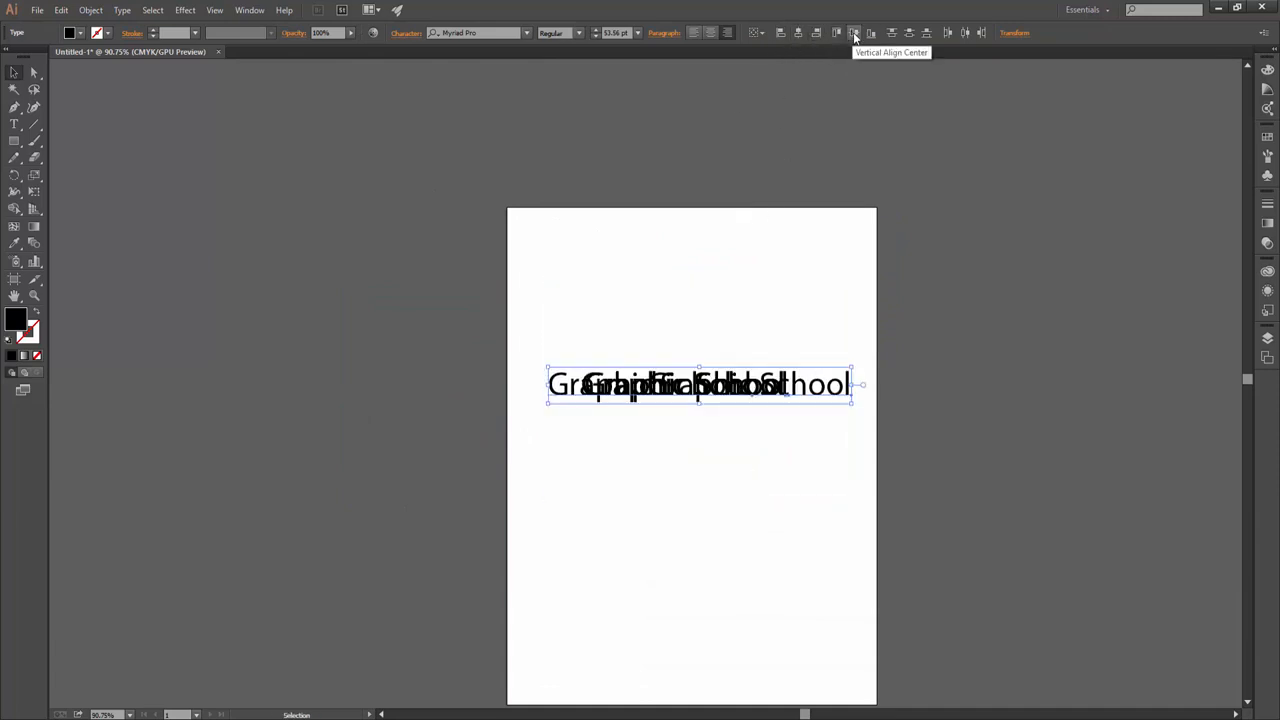
key("ctrl+z")
left_click(870, 33)
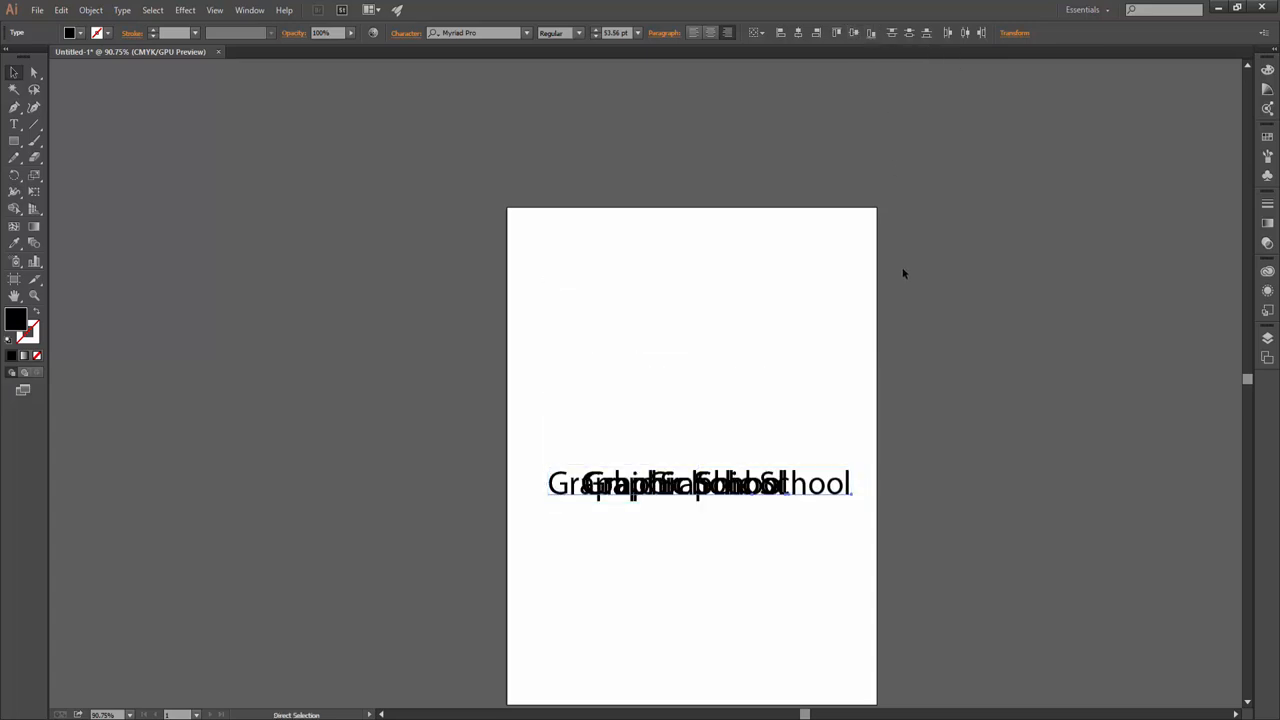
key("ctrl+z")
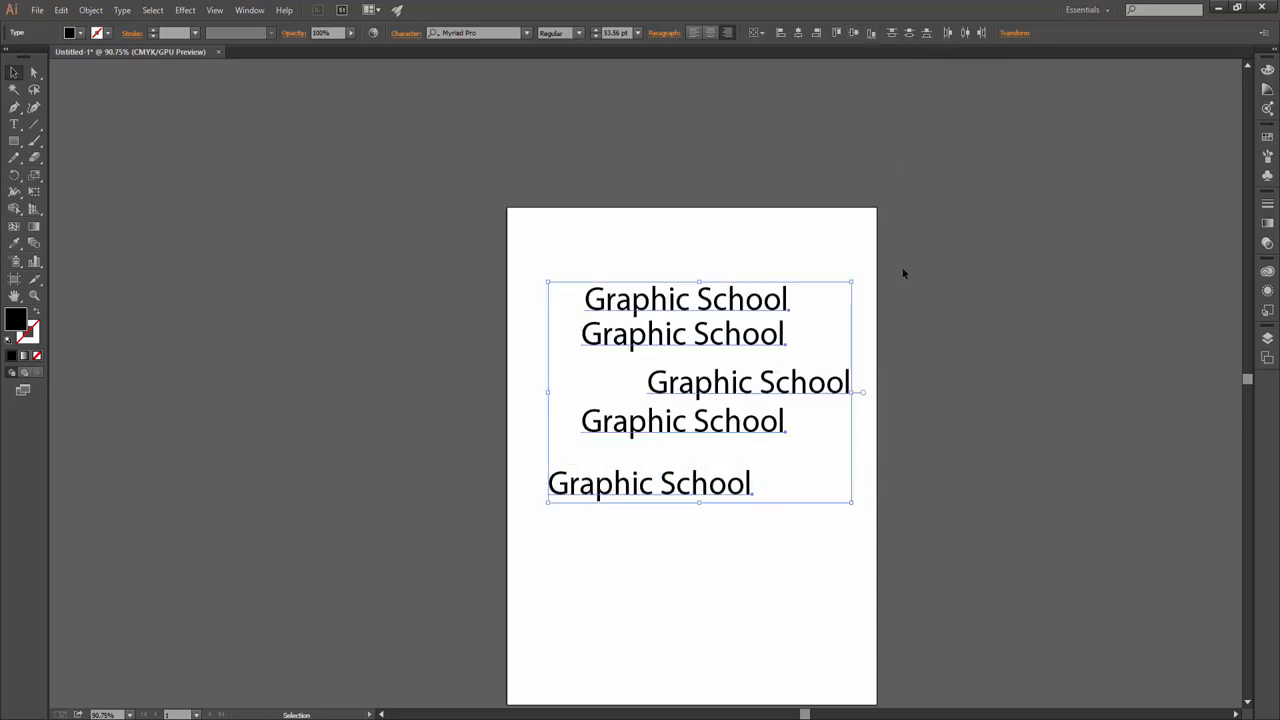
Distribute the five text lines evenly by their vertical centres and align them by their horizontal centres
left_click(912, 33)
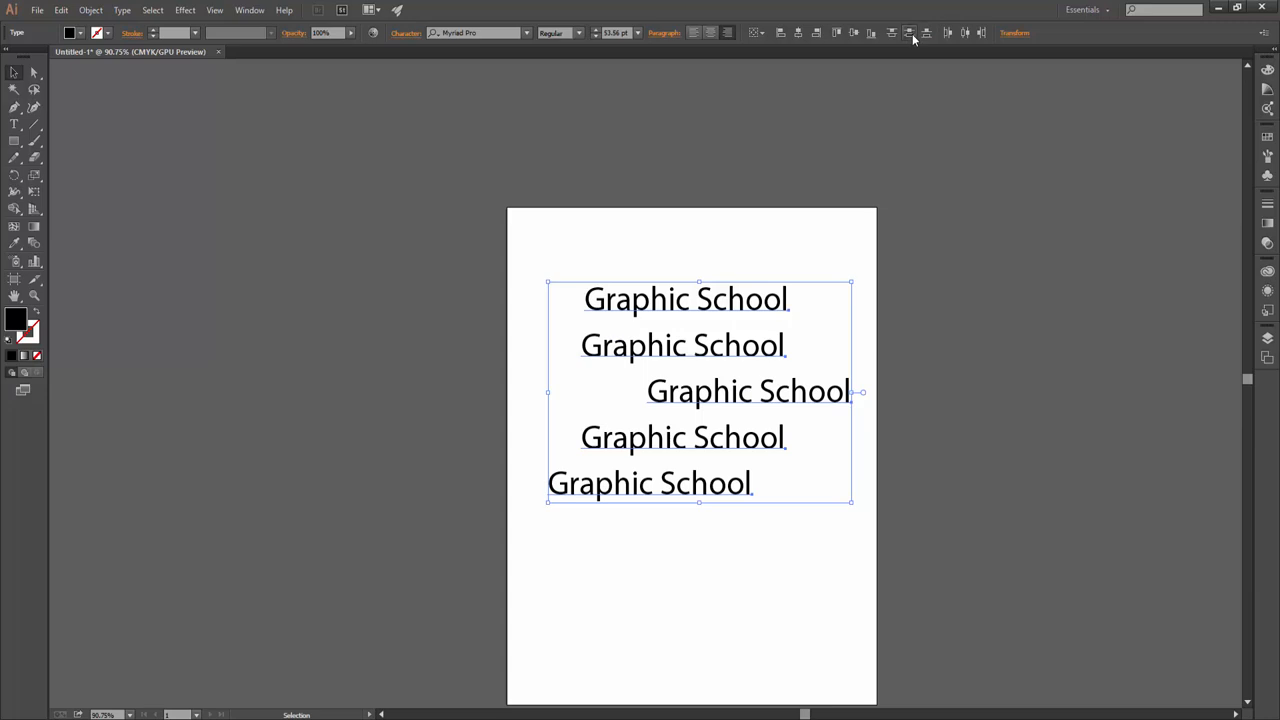
left_click(797, 33)
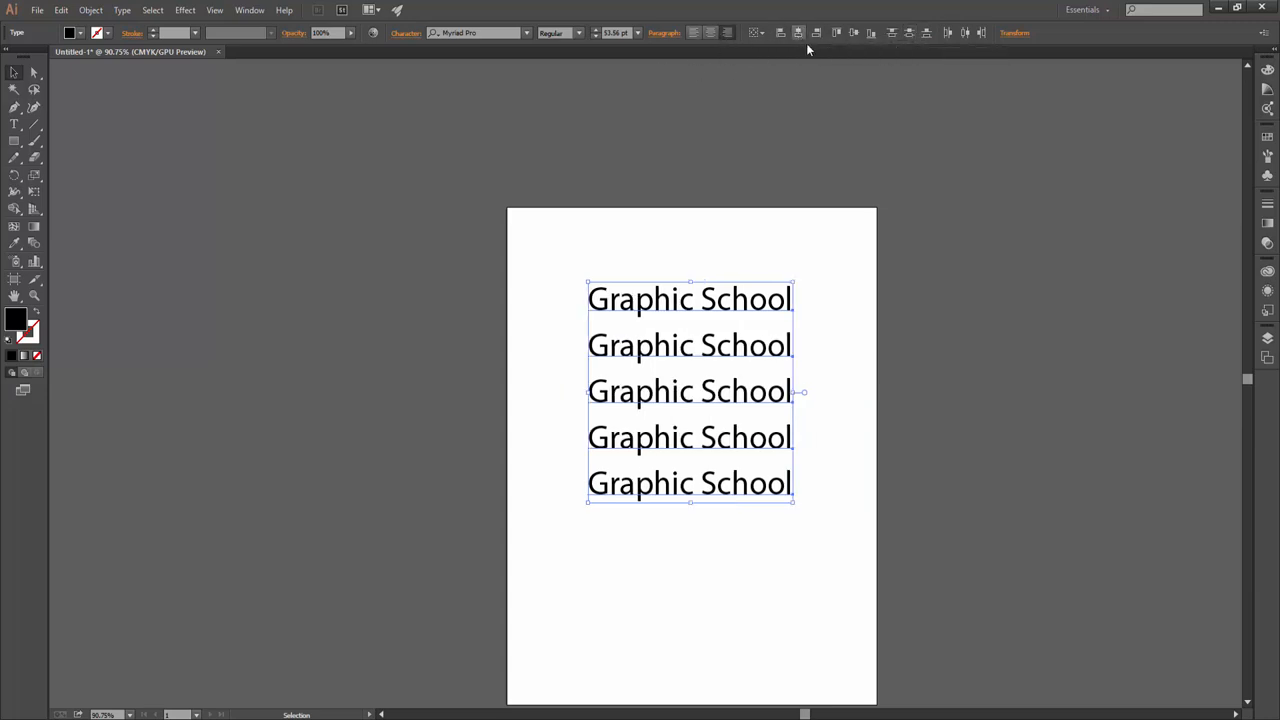
Apply the Justify All Lines paragraph option to the five text lines, and delete them all
left_click(664, 34)
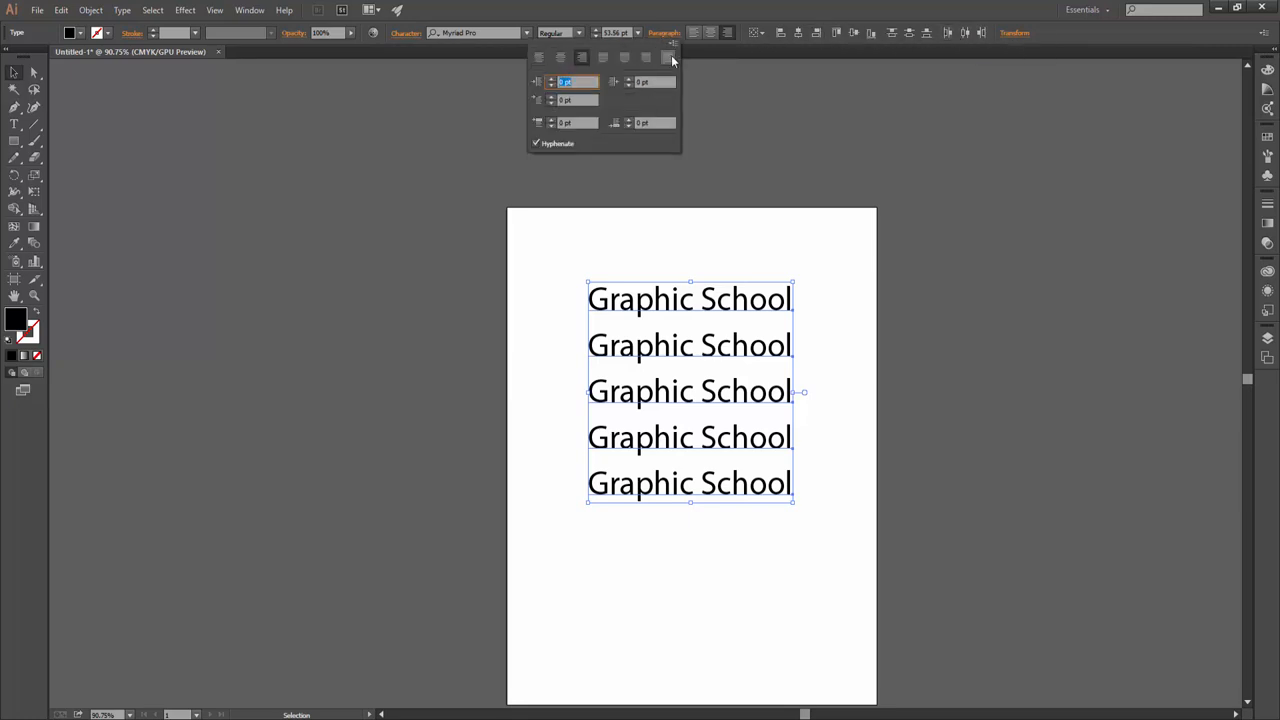
left_click(671, 56)
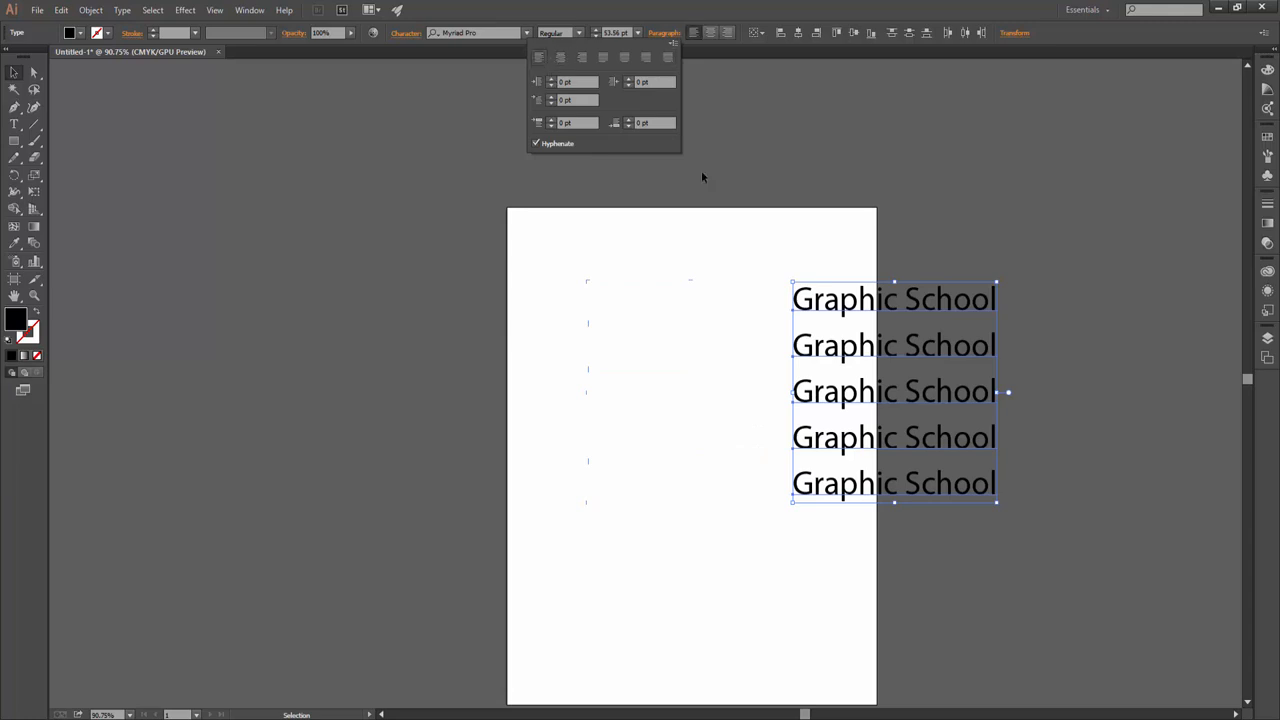
left_click(694, 668)
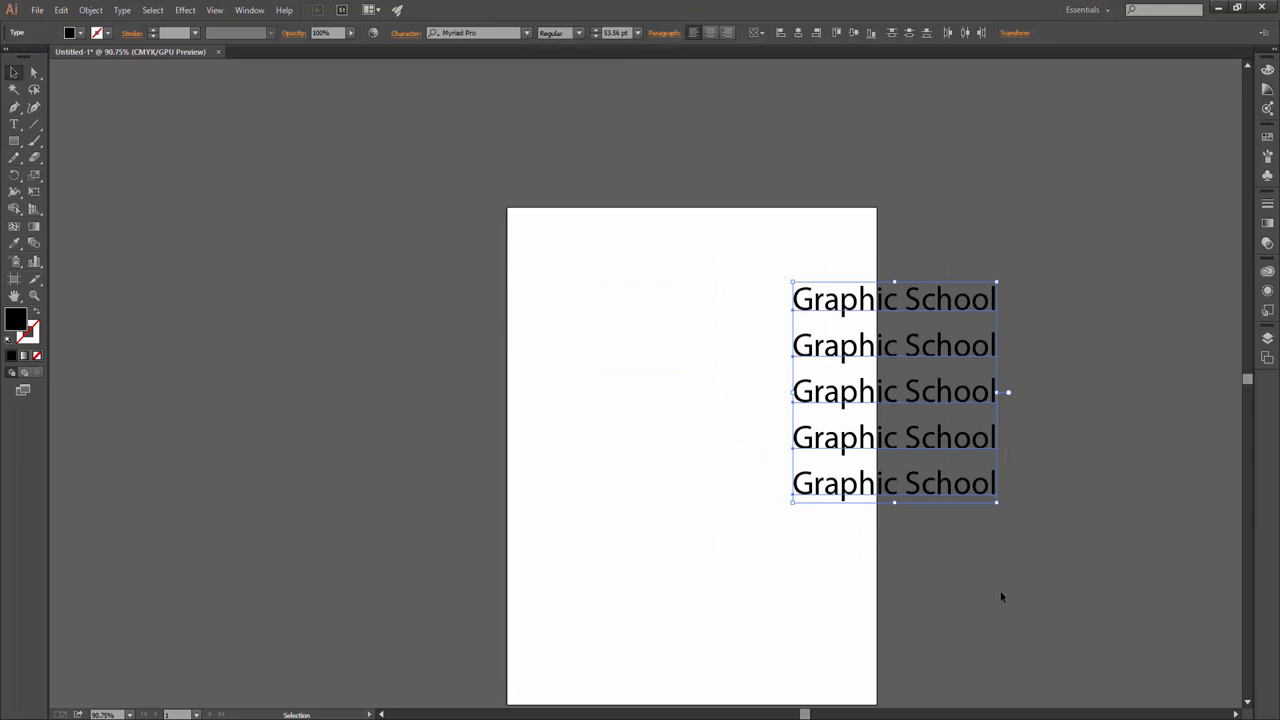
left_click(1060, 248)
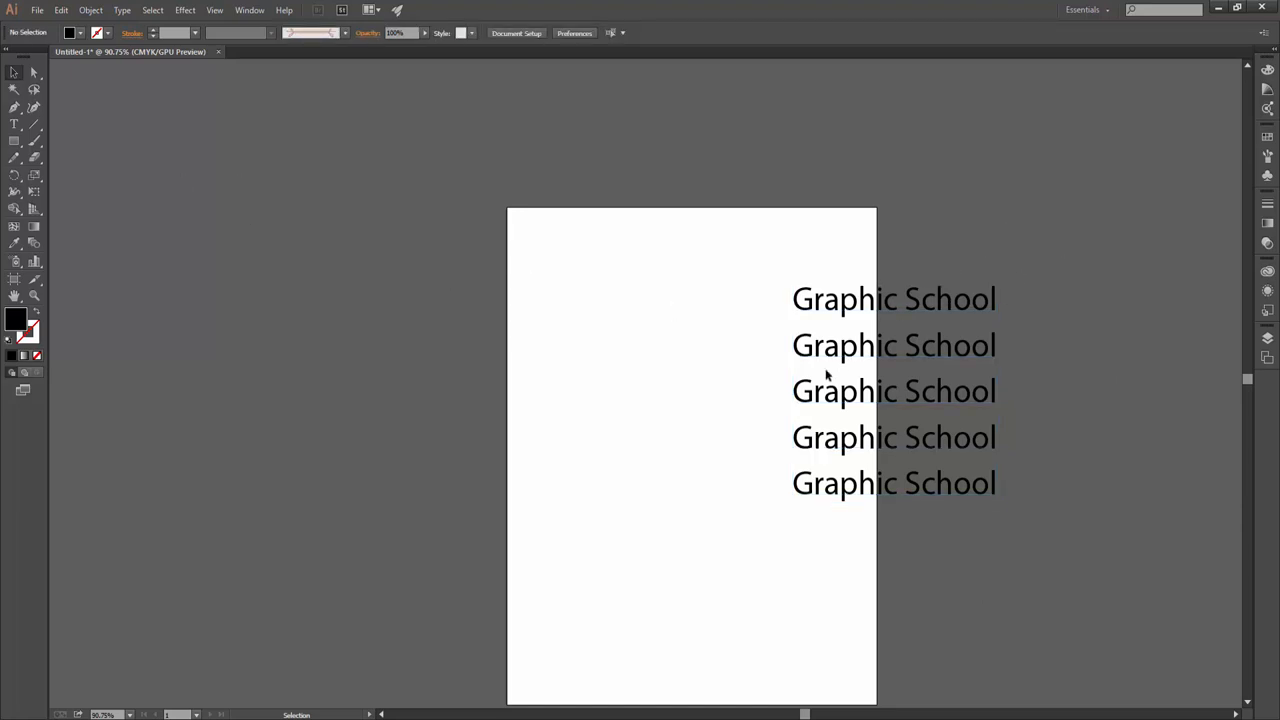
left_click_drag(1000, 486, 811, 211)
key("Delete")
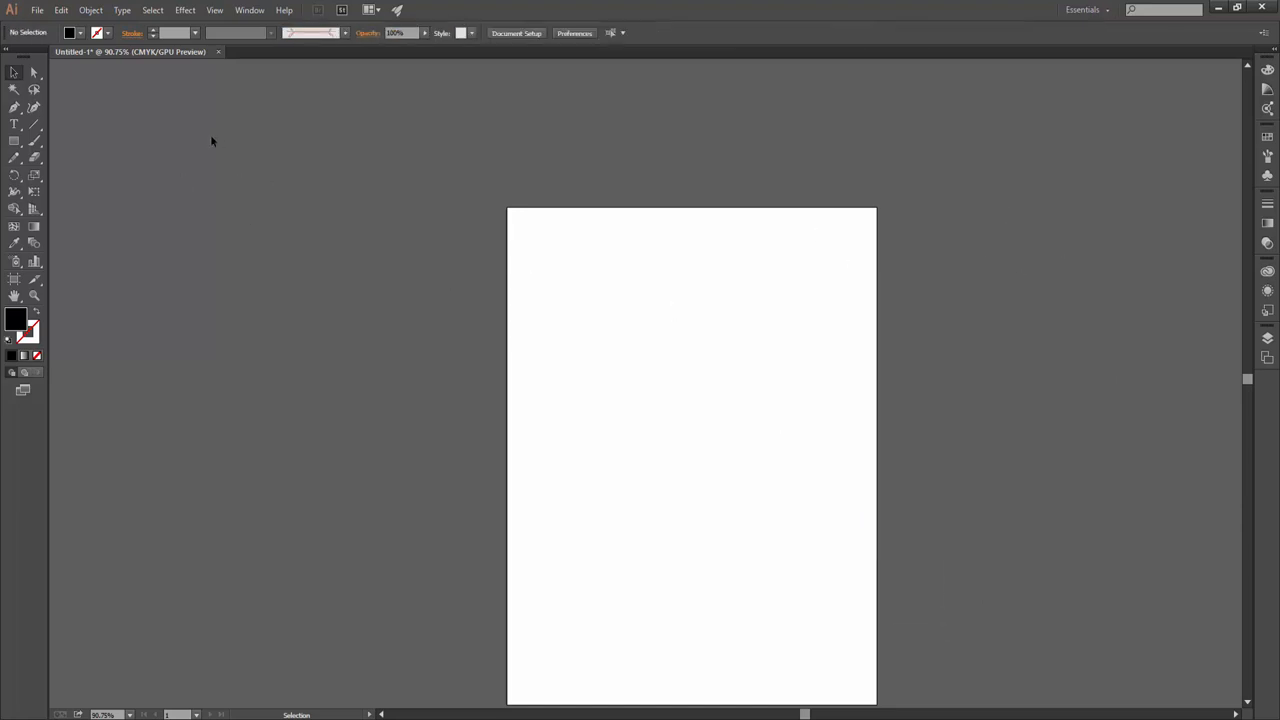
Draw a black rectangle about 328 pt wide and 203 pt high, and shift it left on the artboard
left_click(14, 141)
left_click_drag(636, 328, 835, 455)
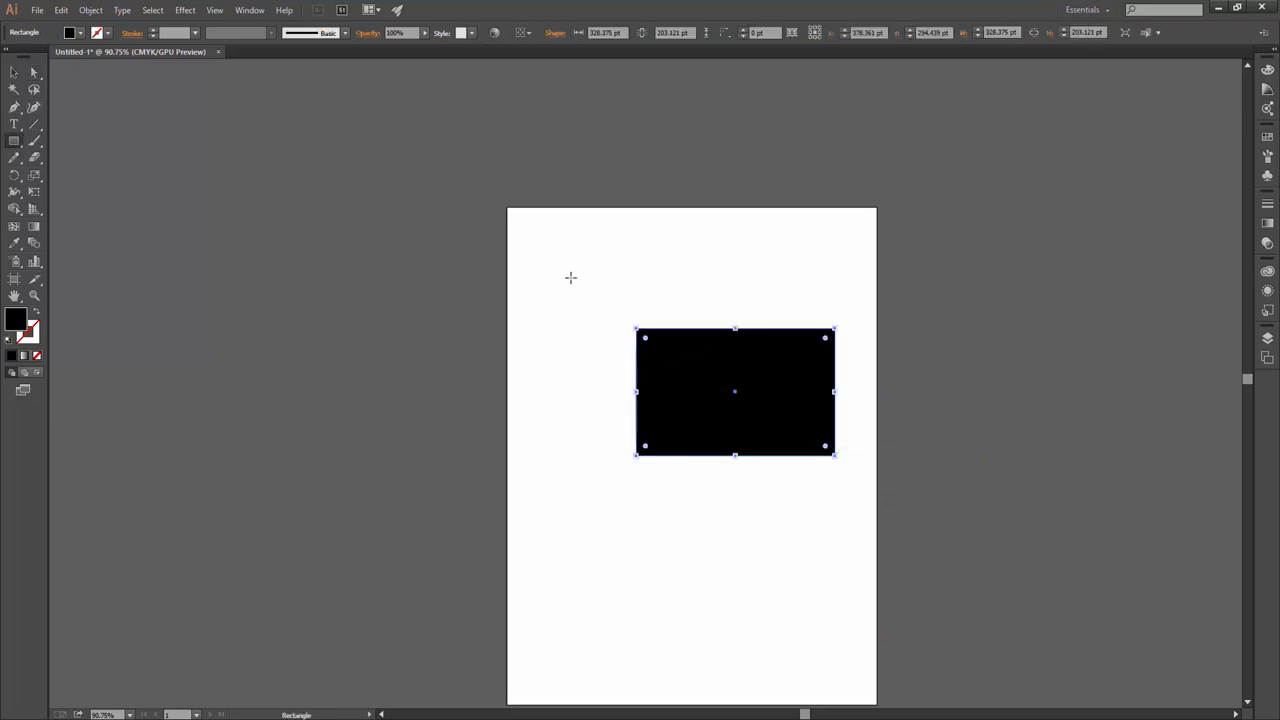
key("v")
left_click_drag(812, 380, 720, 366)
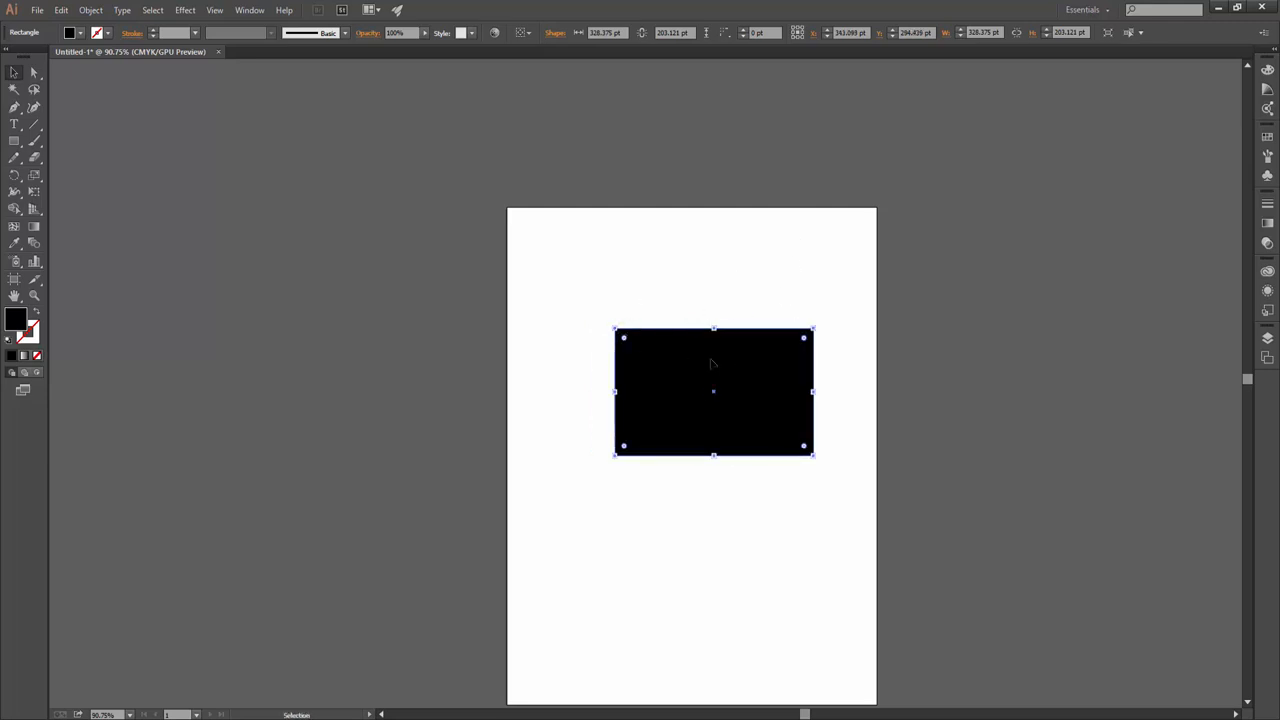
Try moving only the rectangle's upper-left anchor point inward with Direct Selection, and undo the change
left_click(33, 79)
left_click(112, 76)
left_click(615, 329)
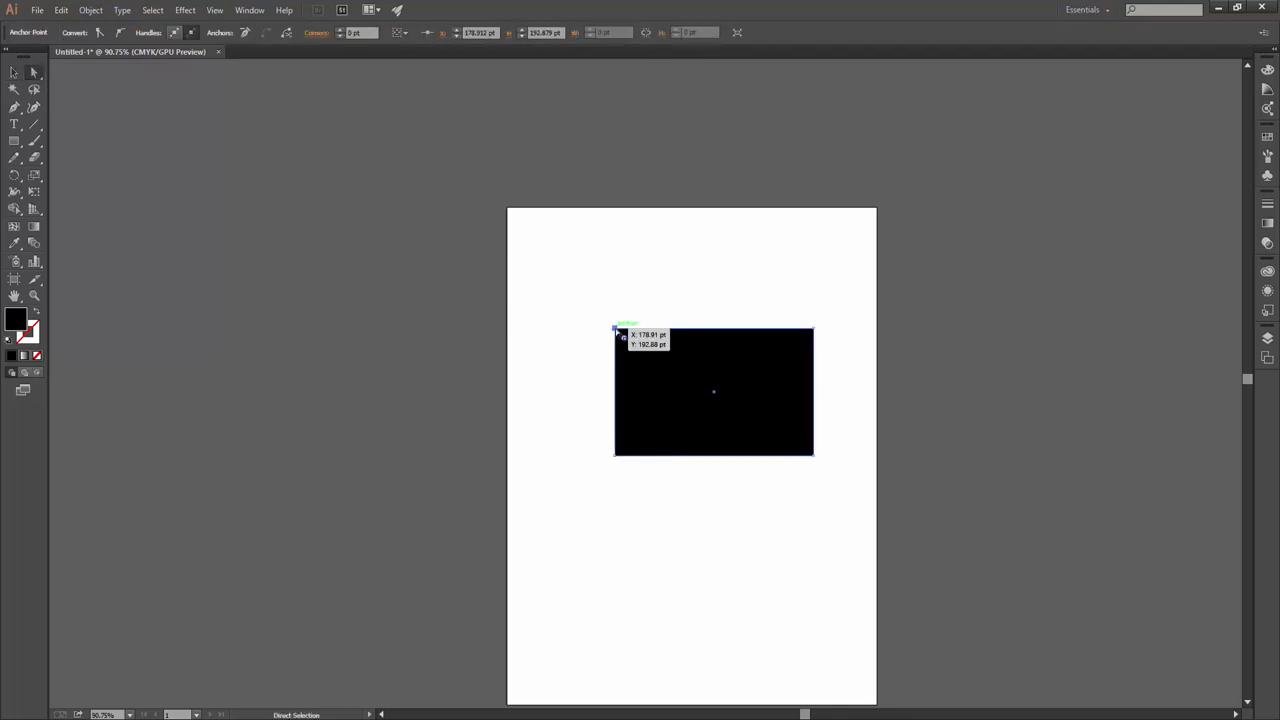
left_click_drag(615, 330, 664, 372)
left_click(12, 73)
key("ctrl+z")
key("ctrl+z")
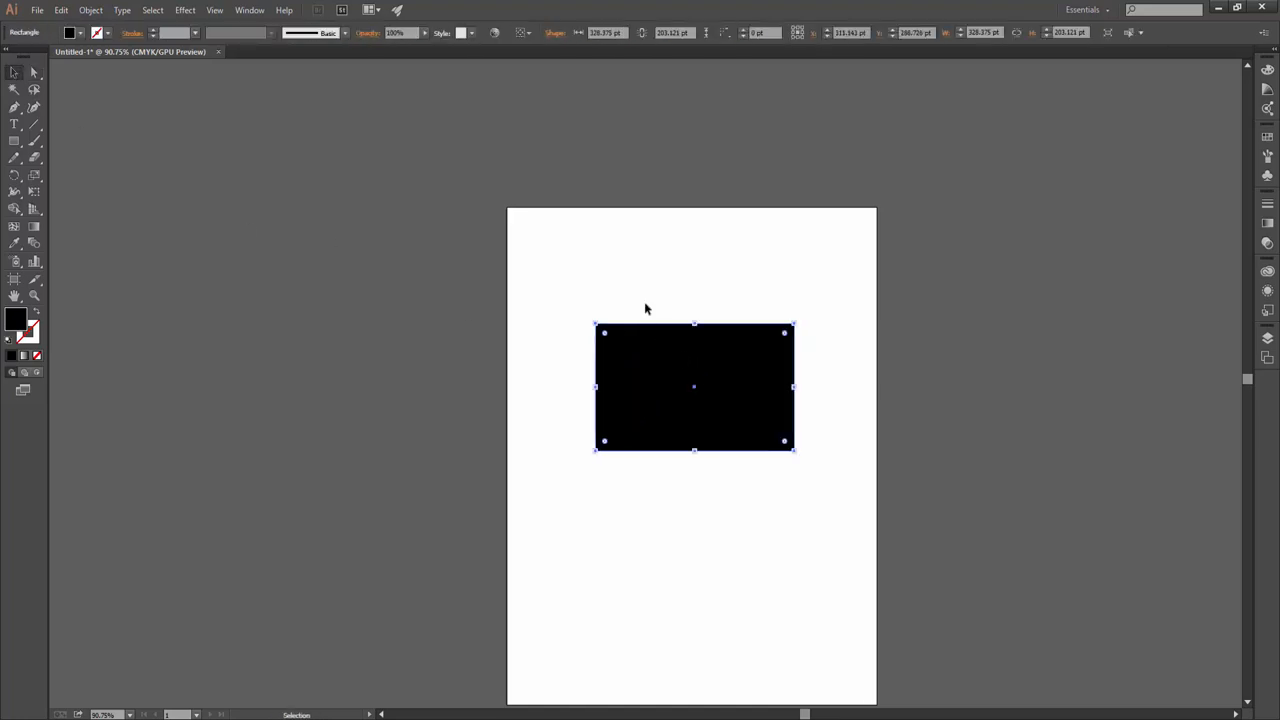
Try rounding all four rectangle corners to a radius of about 56 pt, and undo the rounding
left_click_drag(605, 335, 629, 358)
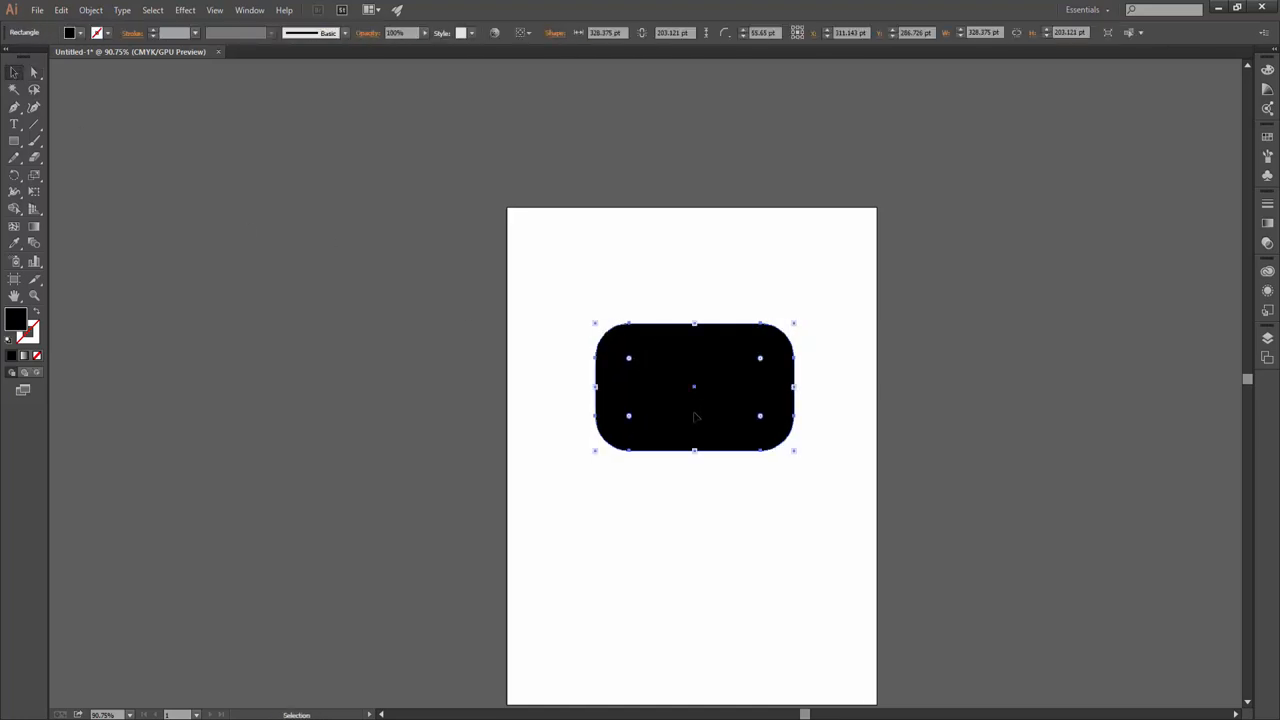
key("a")
key("v")
key("ctrl+z")
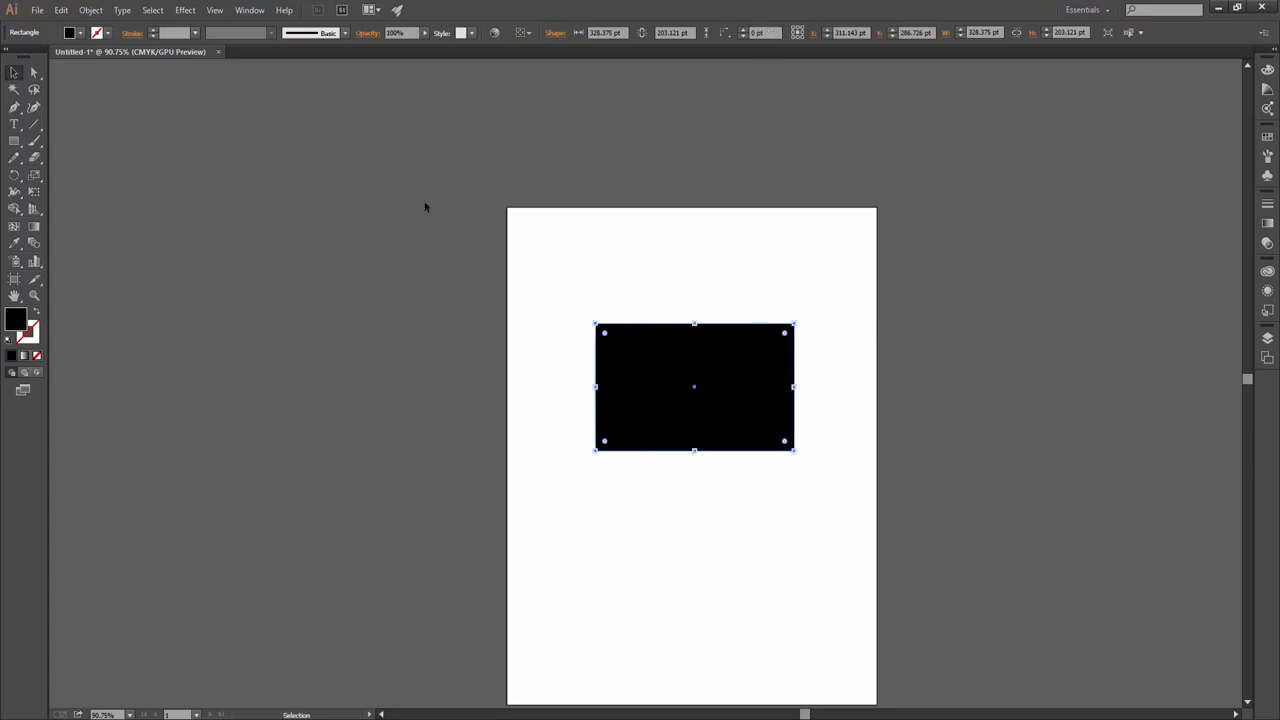
Round only the rectangle's upper-right corner by selecting just that corner point with Direct Selection
left_click(426, 206)
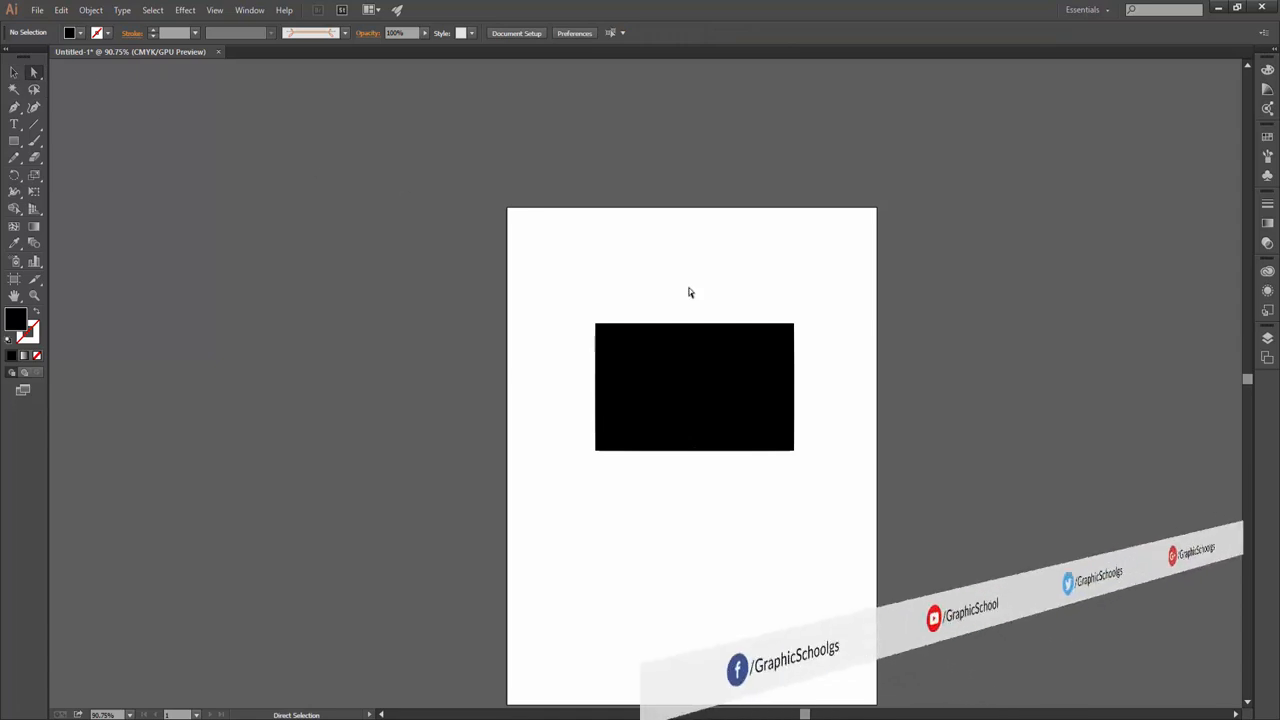
left_click(692, 384)
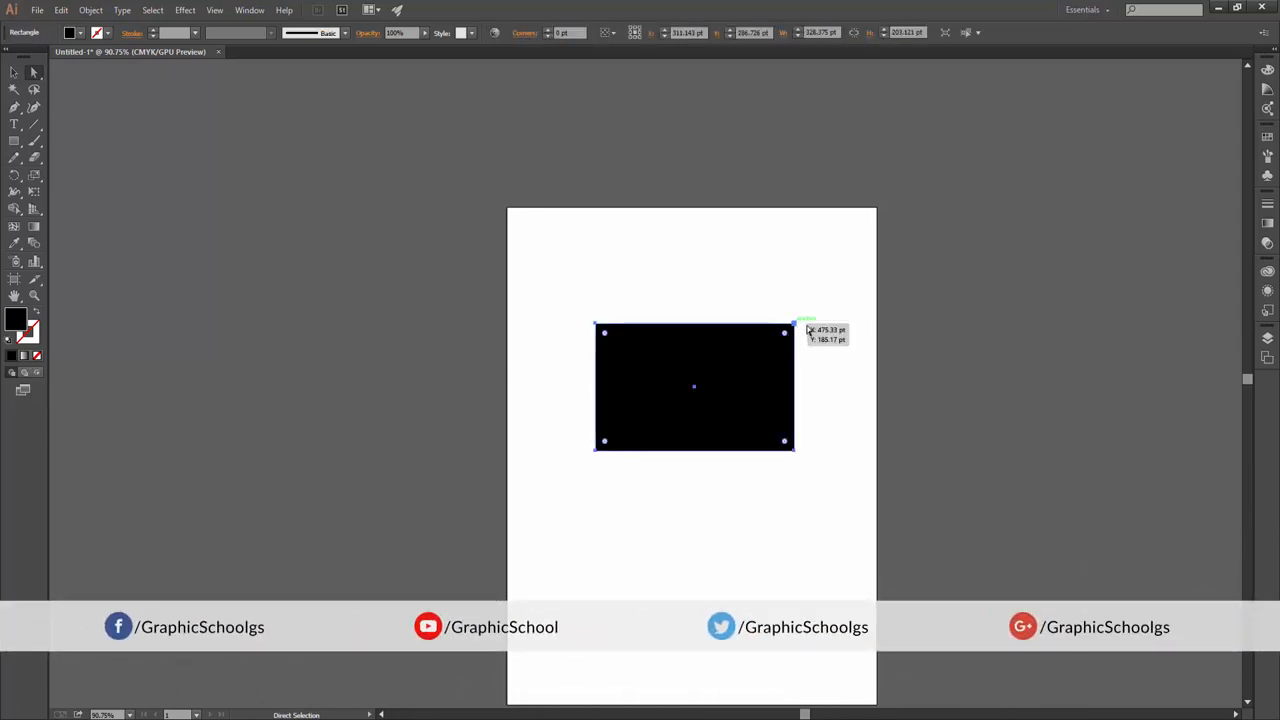
left_click(786, 334)
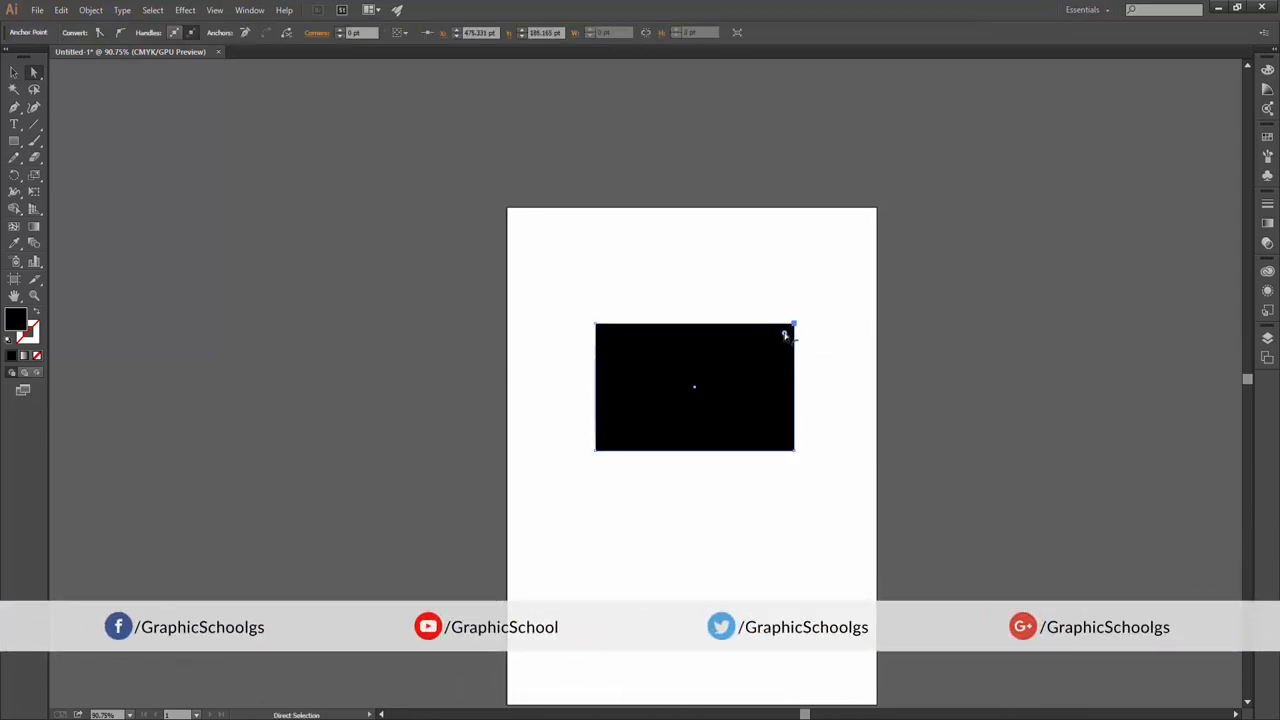
left_click_drag(757, 359, 748, 368)
left_click(823, 443)
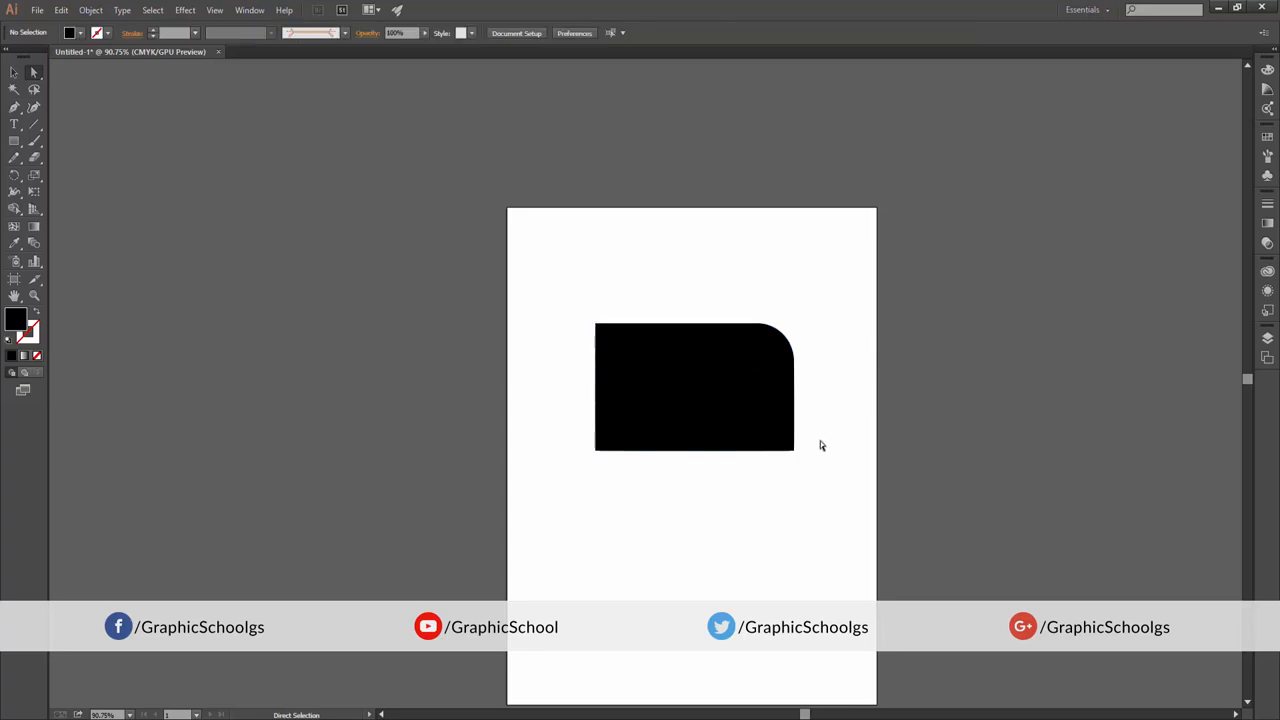
left_click(779, 358)
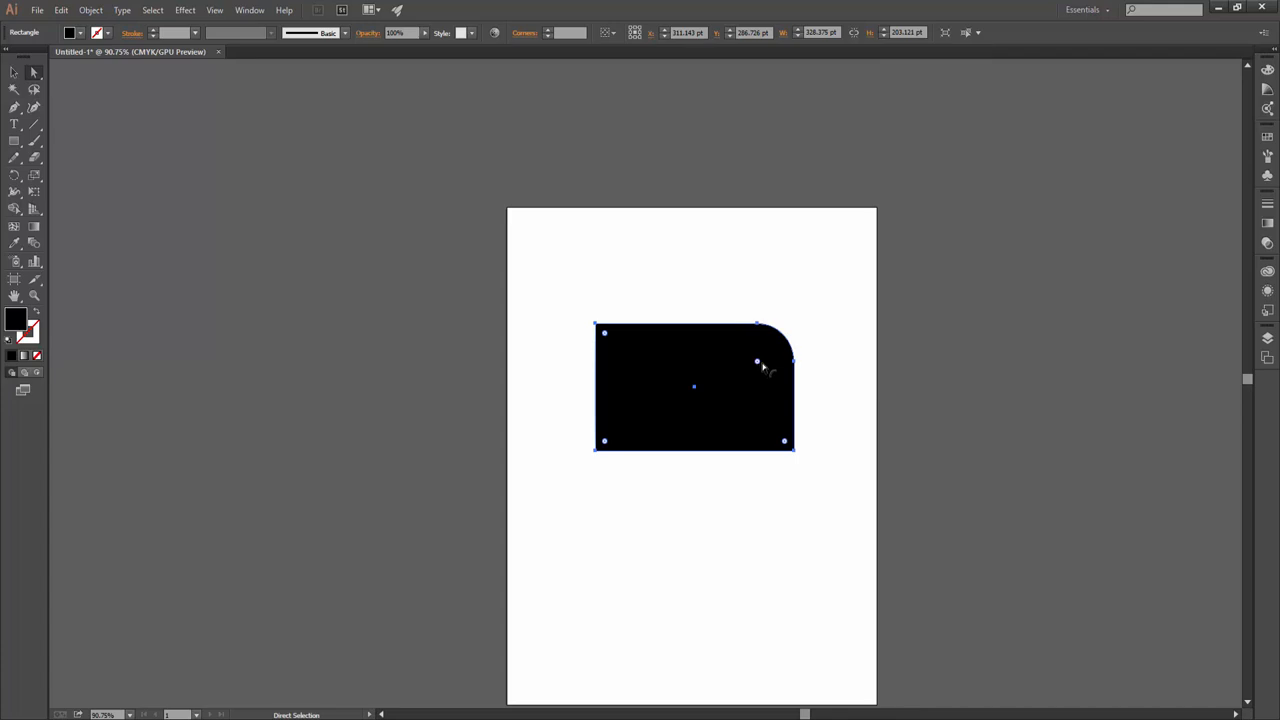
Round only the rectangle's lower-left corner, slightly more strongly than the upper-right one
left_click(623, 517)
left_click(603, 448)
left_click(603, 447)
left_click_drag(604, 443, 662, 410)
left_click(686, 471)
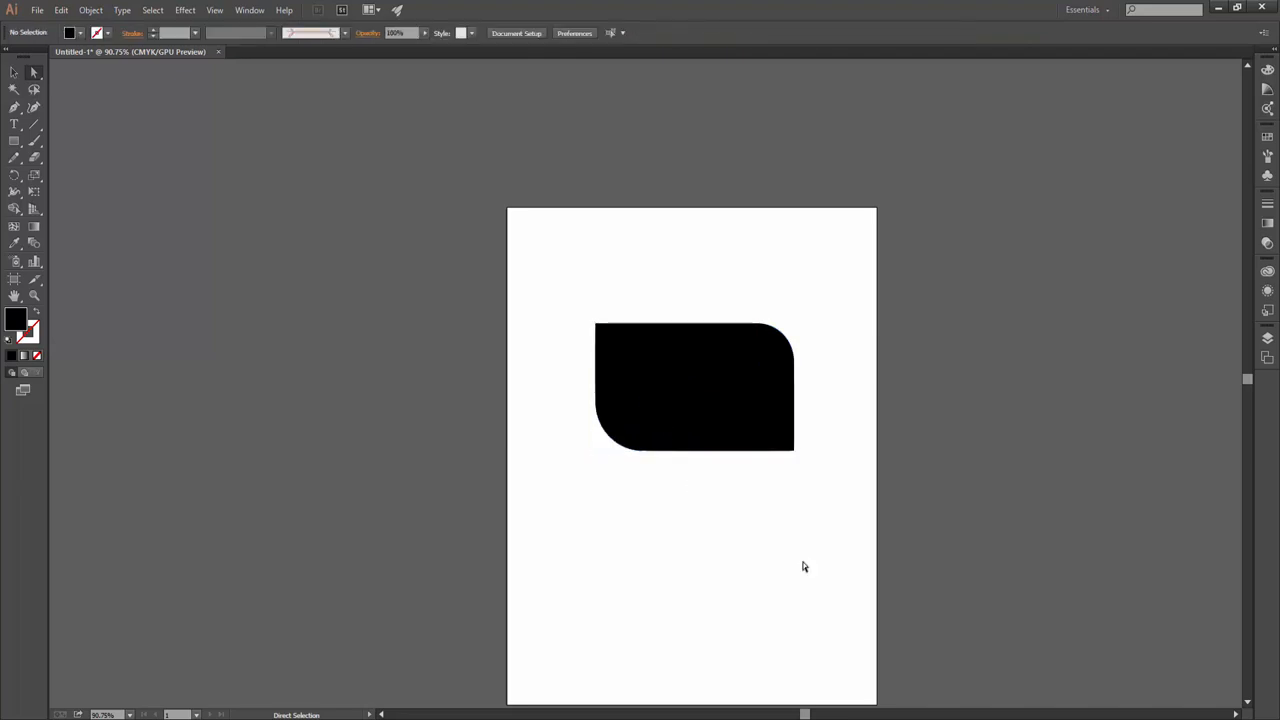
left_click(791, 360)
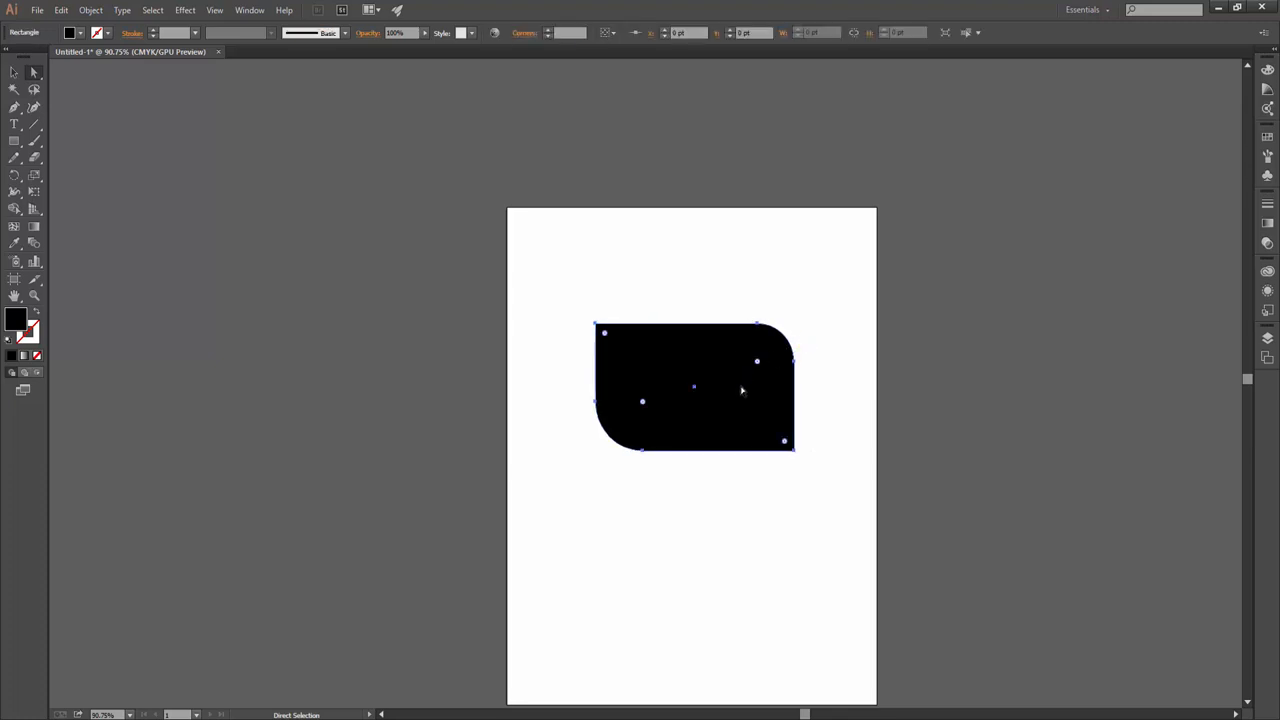
Delete the rectangle with the two rounded corners
left_click_drag(33, 78, 86, 76)
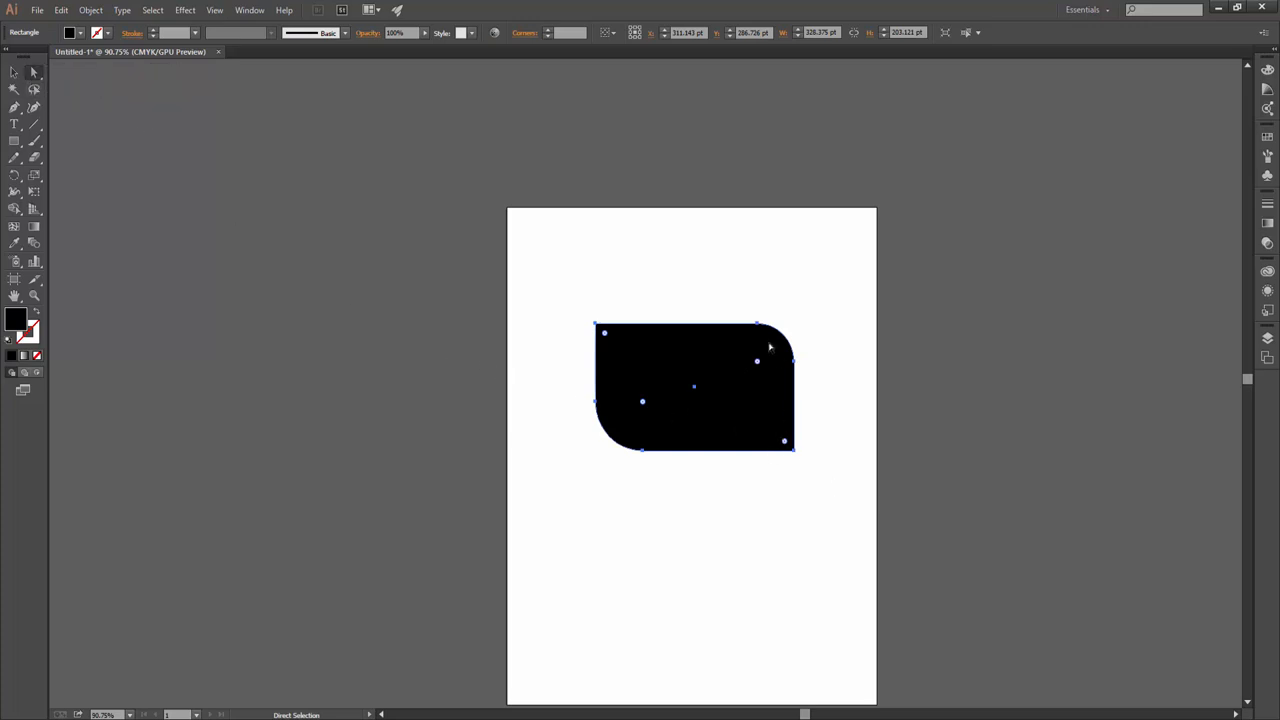
left_click(812, 488)
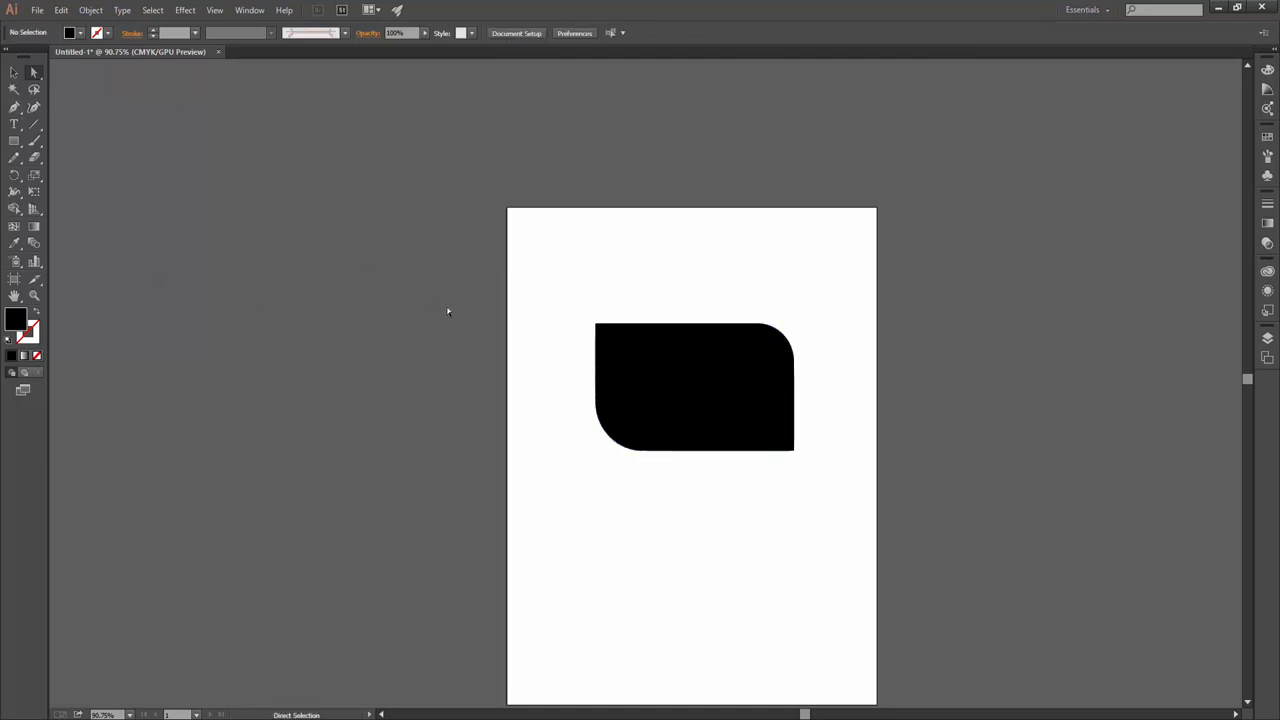
key("ctrl+a")
key("Delete")
left_click_drag(34, 73, 78, 91)
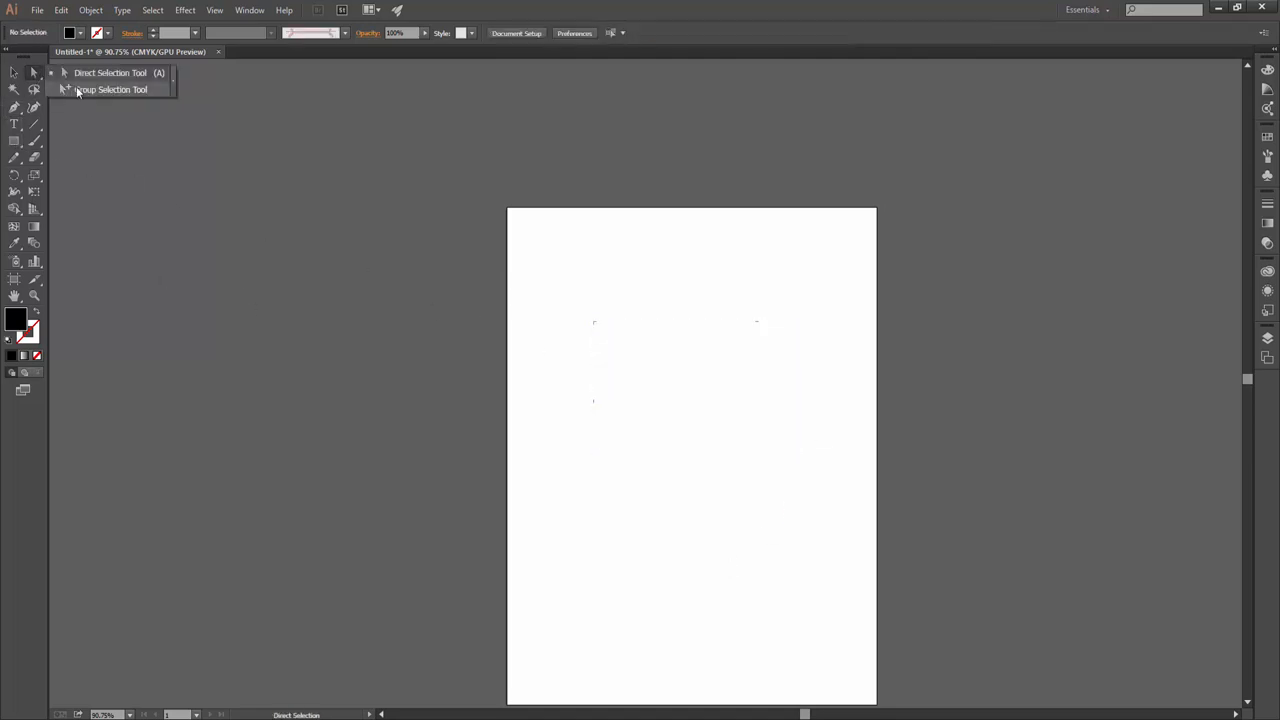
Draw a black rectangle about 154 pt wide and 83 pt high, and scatter seven copies around the artboard
left_click(14, 141)
left_click_drag(649, 274, 743, 326)
left_click(14, 73)
left_click_drag(669, 294, 665, 388, "alt")
left_click_drag(700, 384, 790, 492, "alt")
left_click_drag(785, 490, 850, 398, "alt")
left_click_drag(845, 396, 834, 306, "alt")
left_click_drag(834, 302, 686, 208, "alt")
left_click_drag(668, 217, 543, 328, "alt")
Group all eight rectangles and move the group to check that they travel together, ending slightly lower and further right
left_click_drag(990, 545, 609, 151)
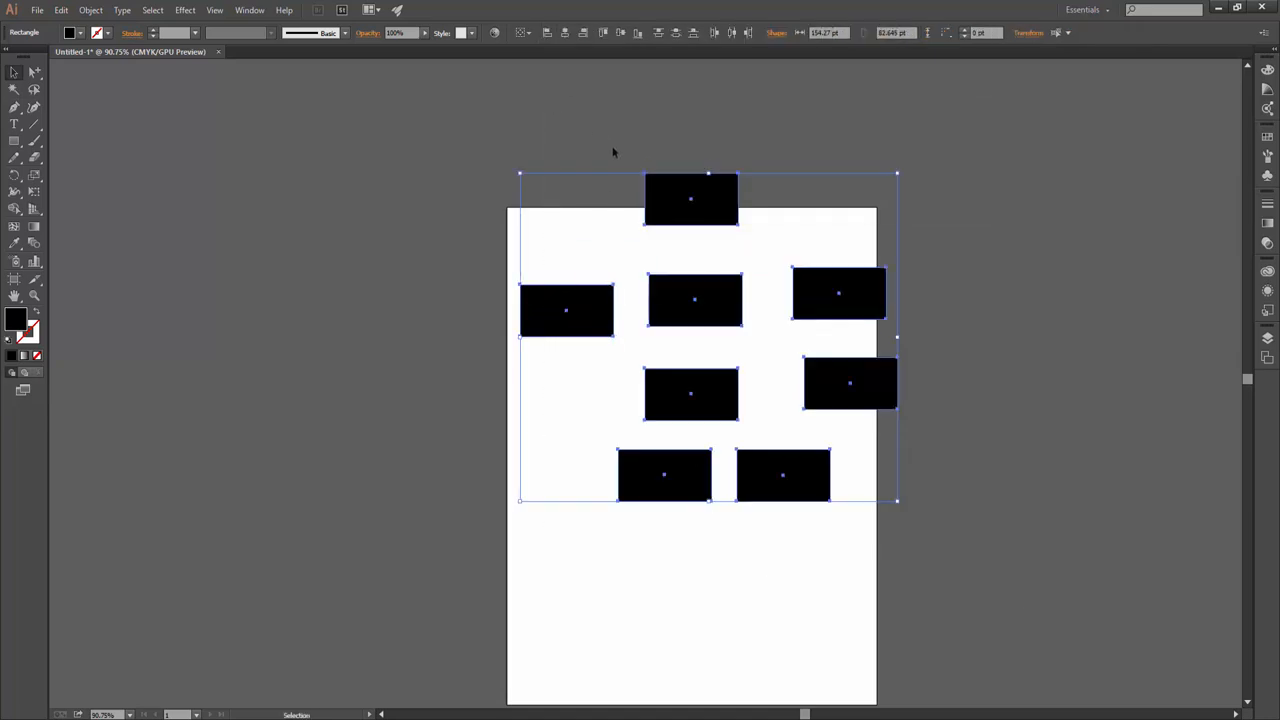
key("ctrl+g")
left_click_drag(688, 321, 668, 333)
left_click(1046, 496)
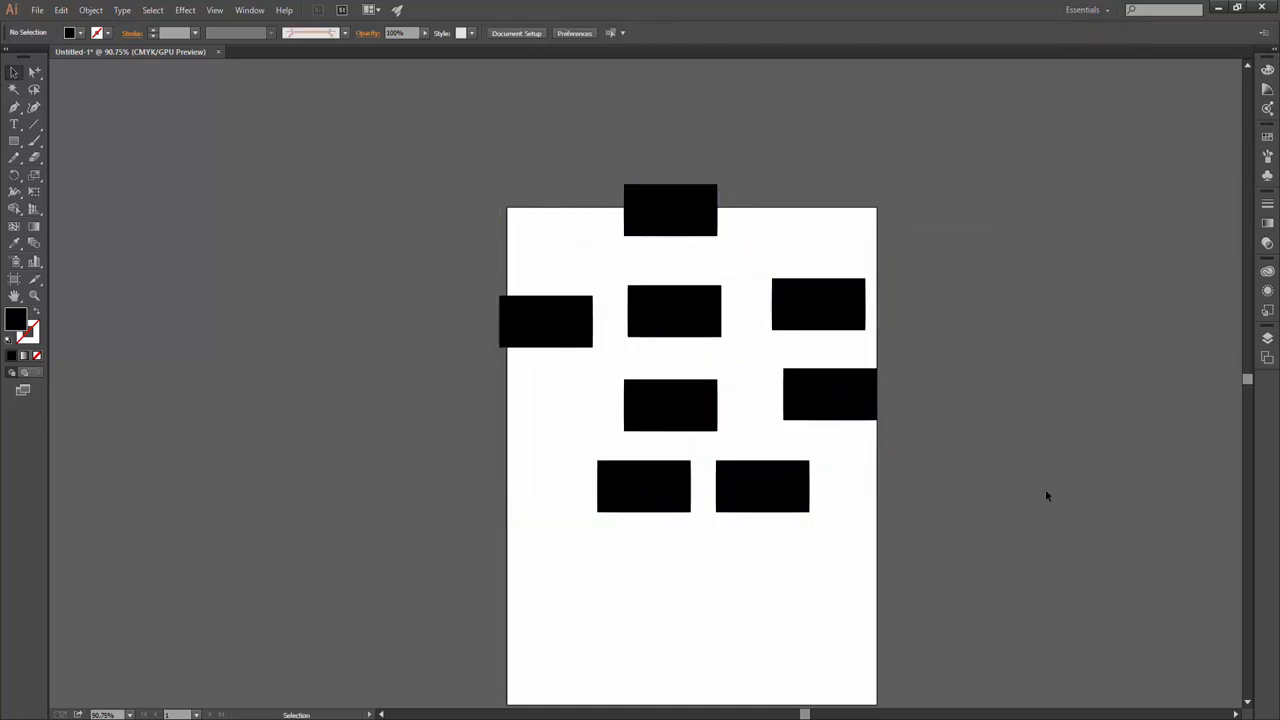
left_click(817, 404)
left_click_drag(817, 404, 850, 435)
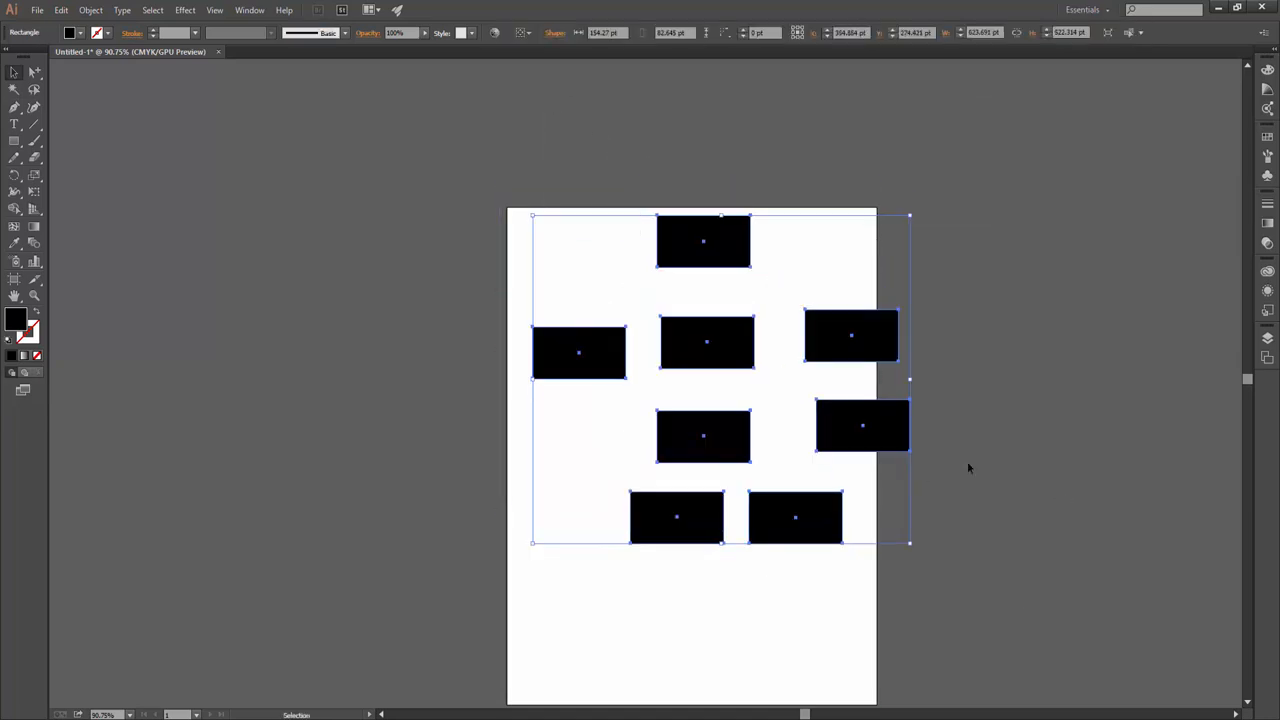
Ungroup the rectangles and move the upper-right one on its own slightly outward and up
right_click(866, 329)
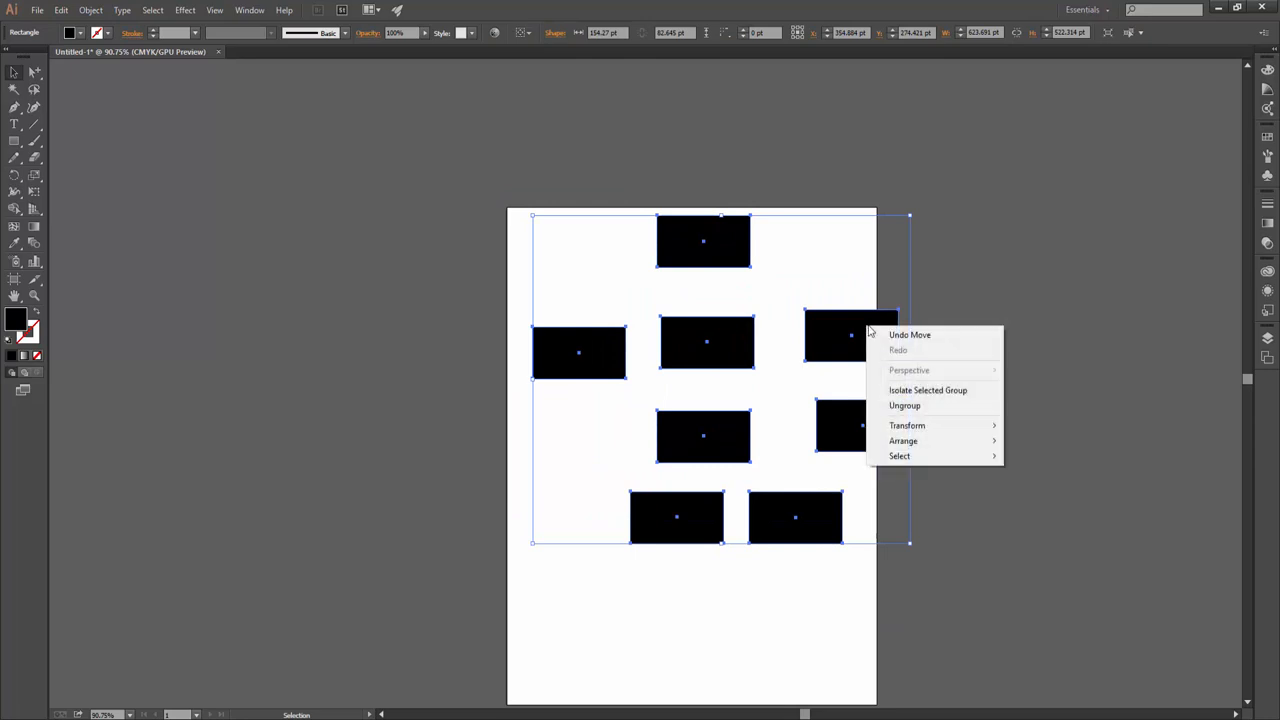
left_click(904, 405)
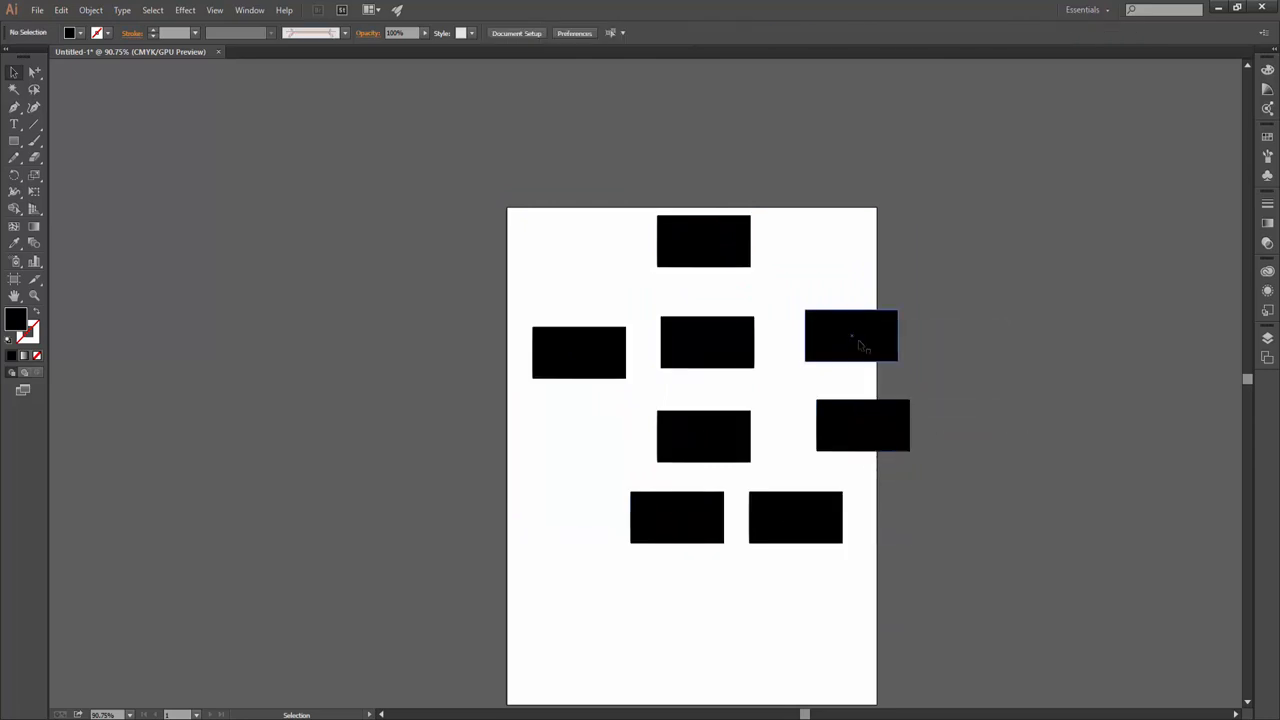
left_click_drag(850, 330, 900, 311)
left_click(1028, 105)
Select all eight rectangles and group them again
left_click_drag(1028, 105, 414, 562)
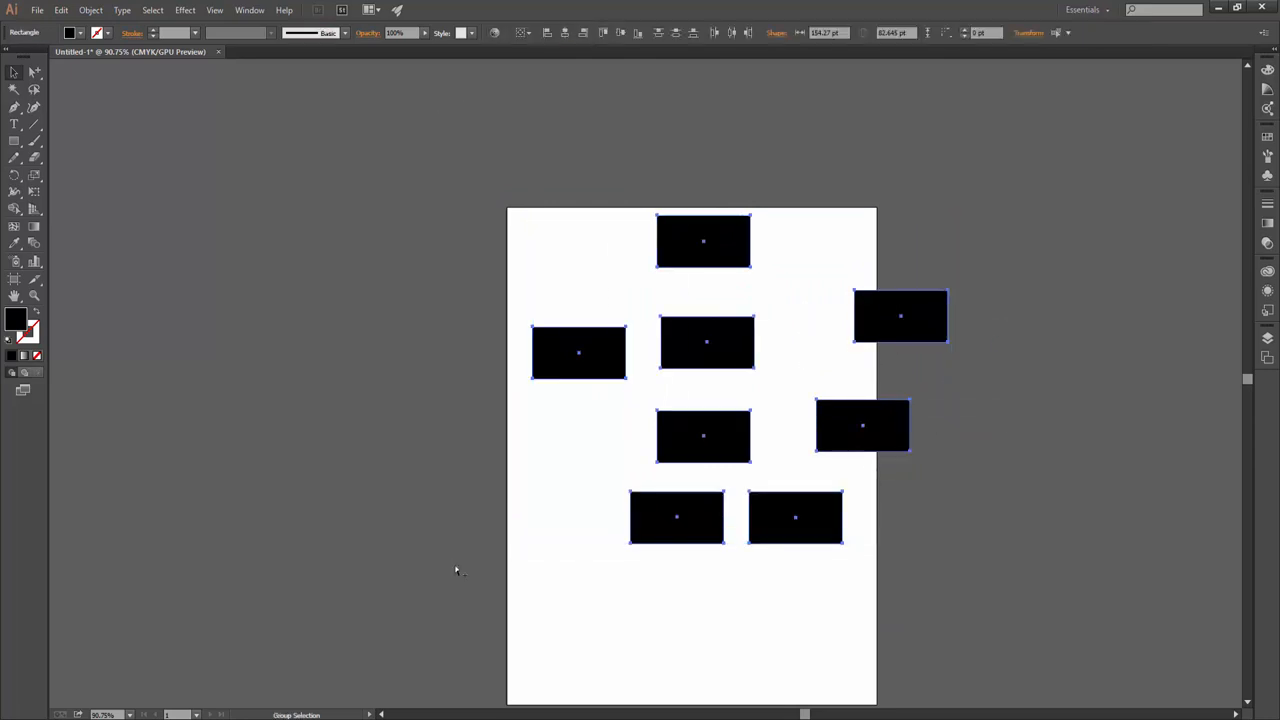
left_click(1007, 450)
key("ctrl+a")
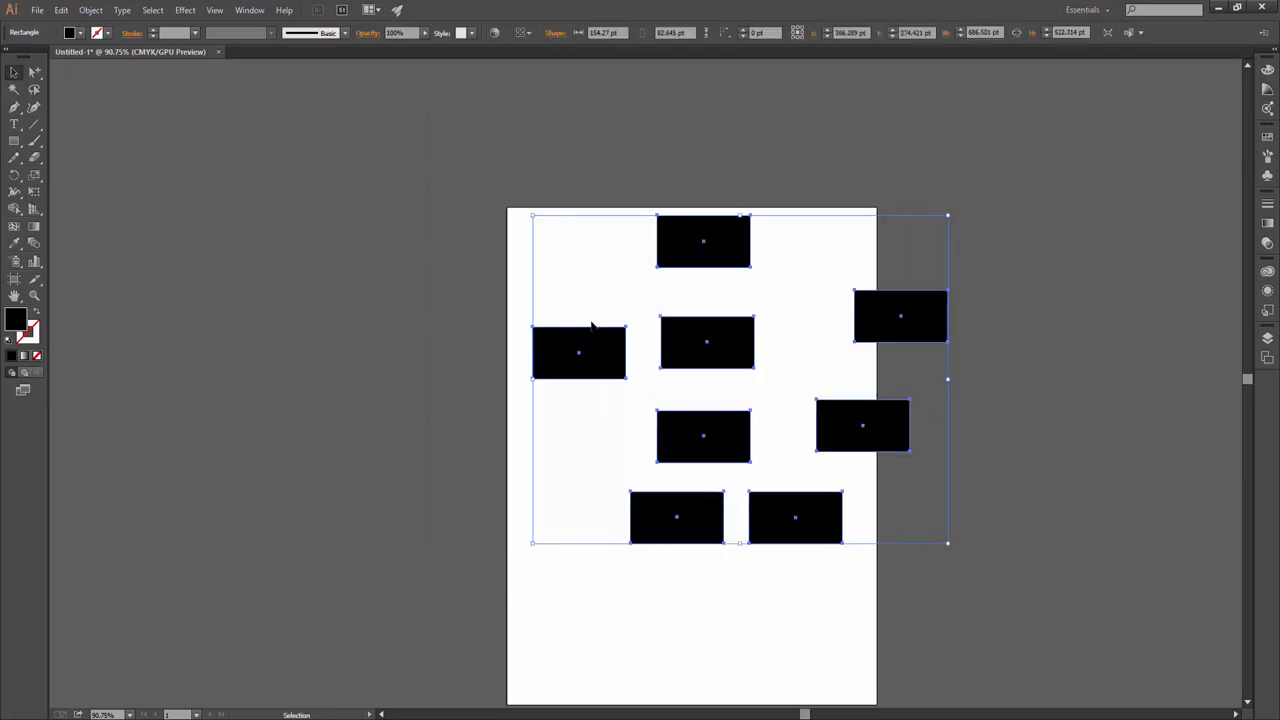
Move only the group's upper-right rectangle slightly left and up with the Group Selection tool
left_click_drag(34, 72, 94, 89)
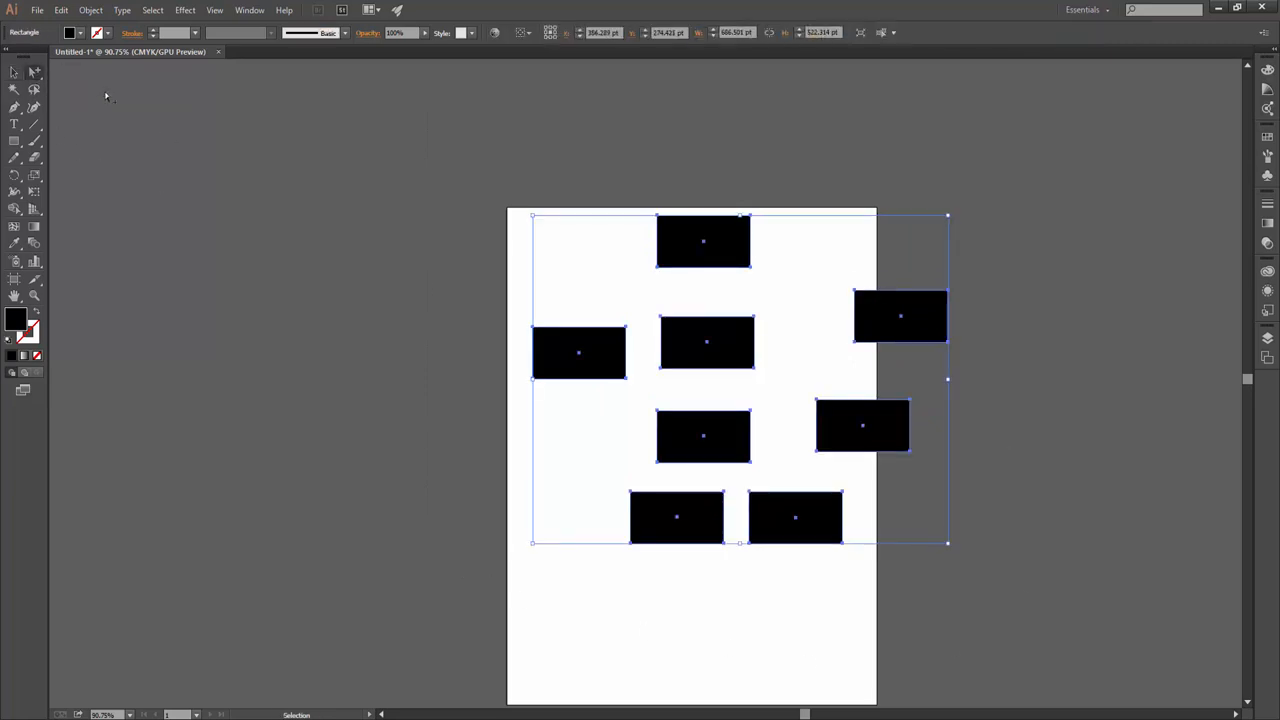
left_click(1057, 380)
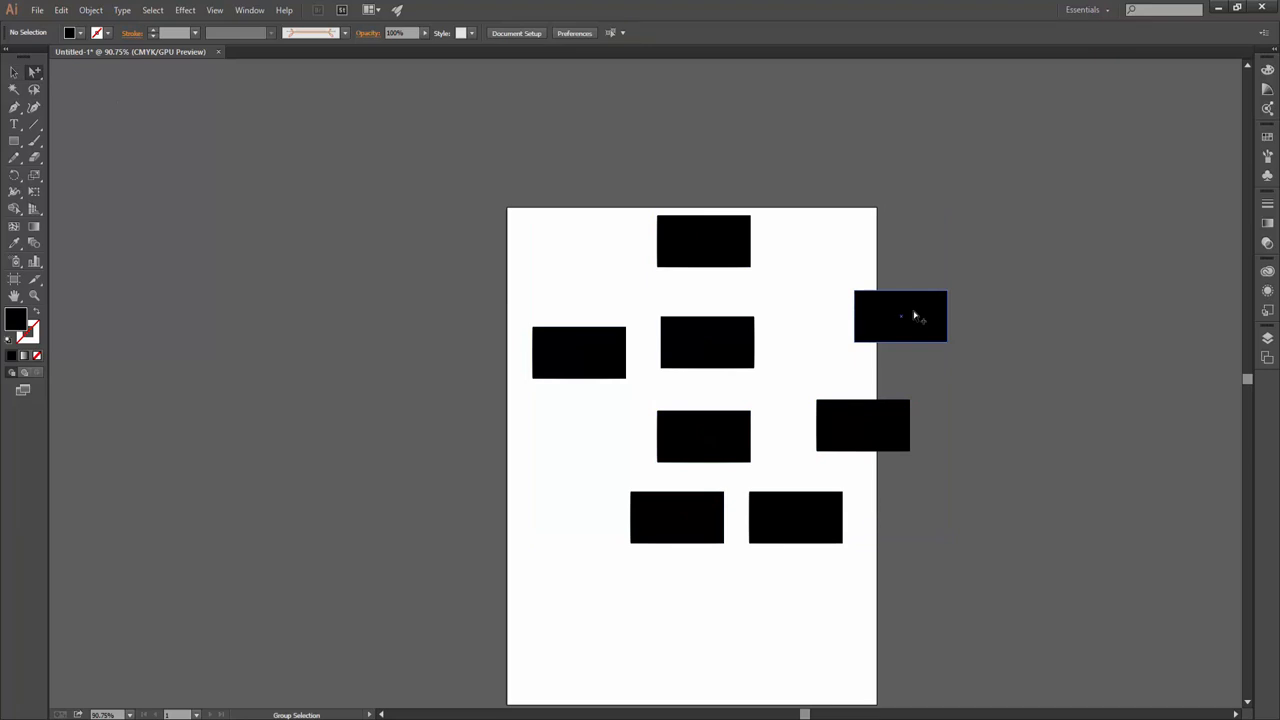
left_click(914, 316)
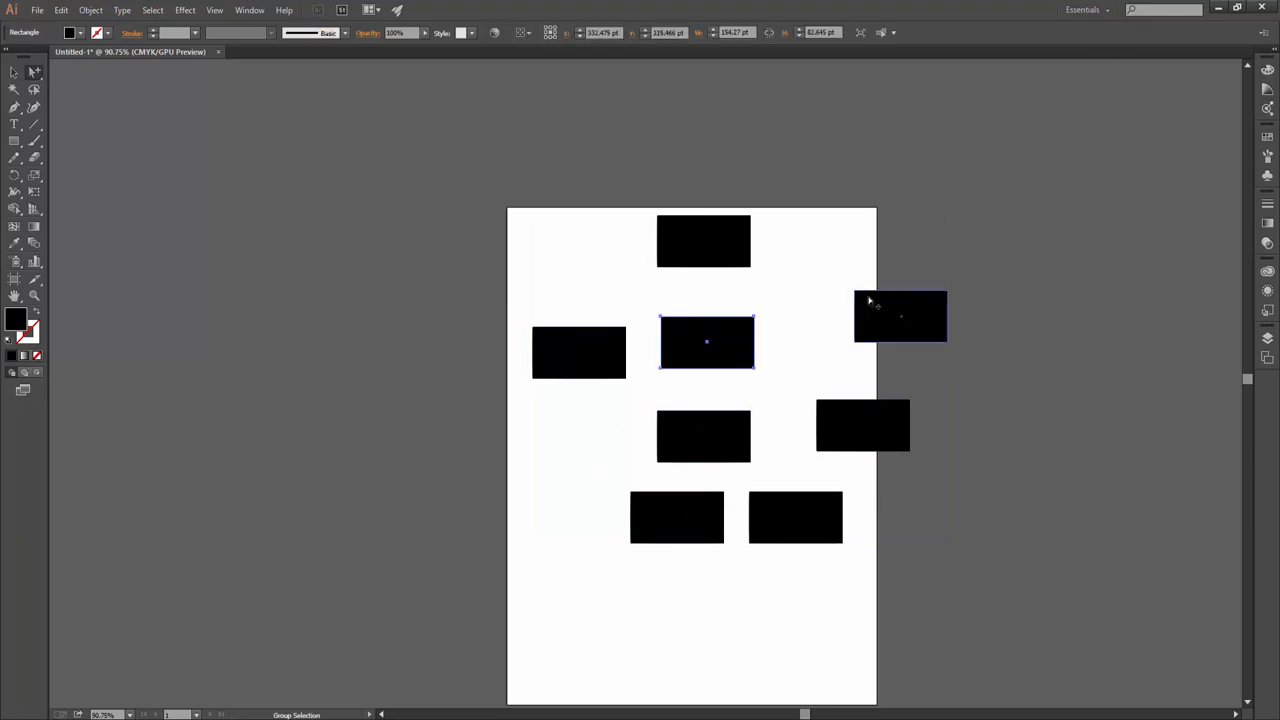
mouse_move(934, 329)
left_mouse_down()
mouse_move(914, 299)
mouse_move(880, 302)
mouse_move(886, 337)
mouse_move(925, 320)
left_mouse_up()
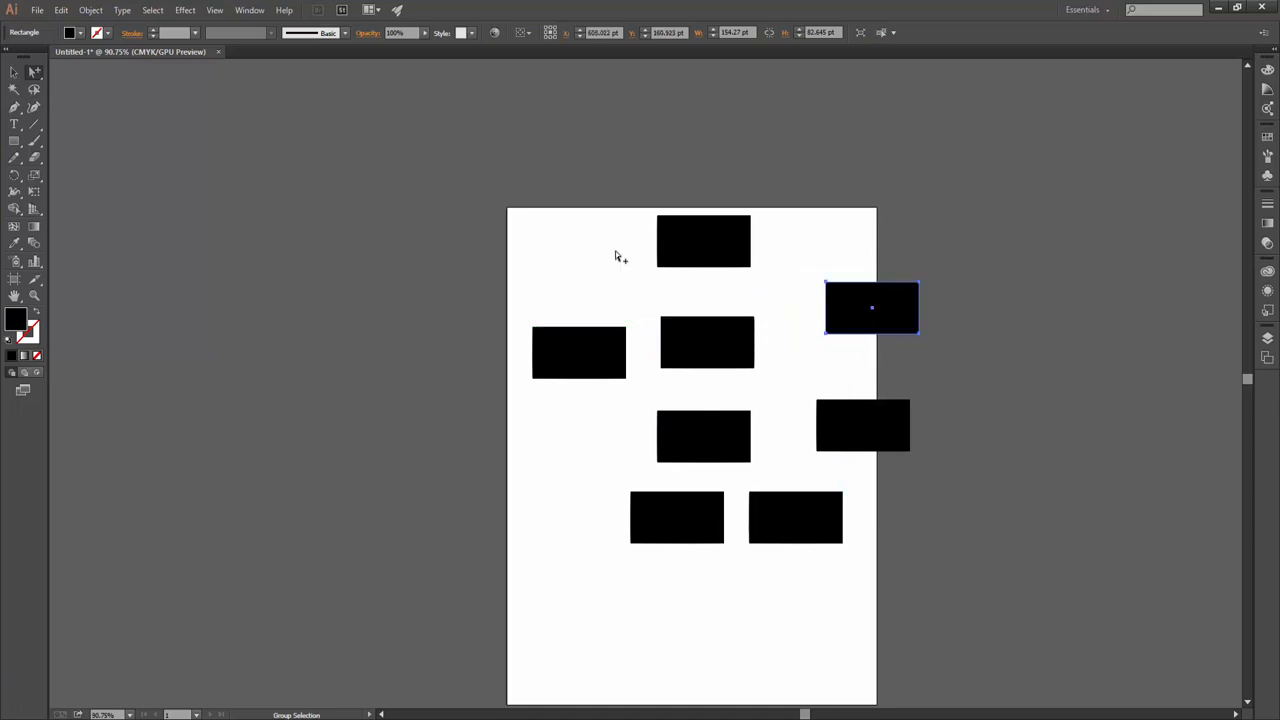
Move the whole group down and to the left with the Selection tool, and deselect it
left_click(13, 72)
left_click_drag(731, 242, 660, 292)
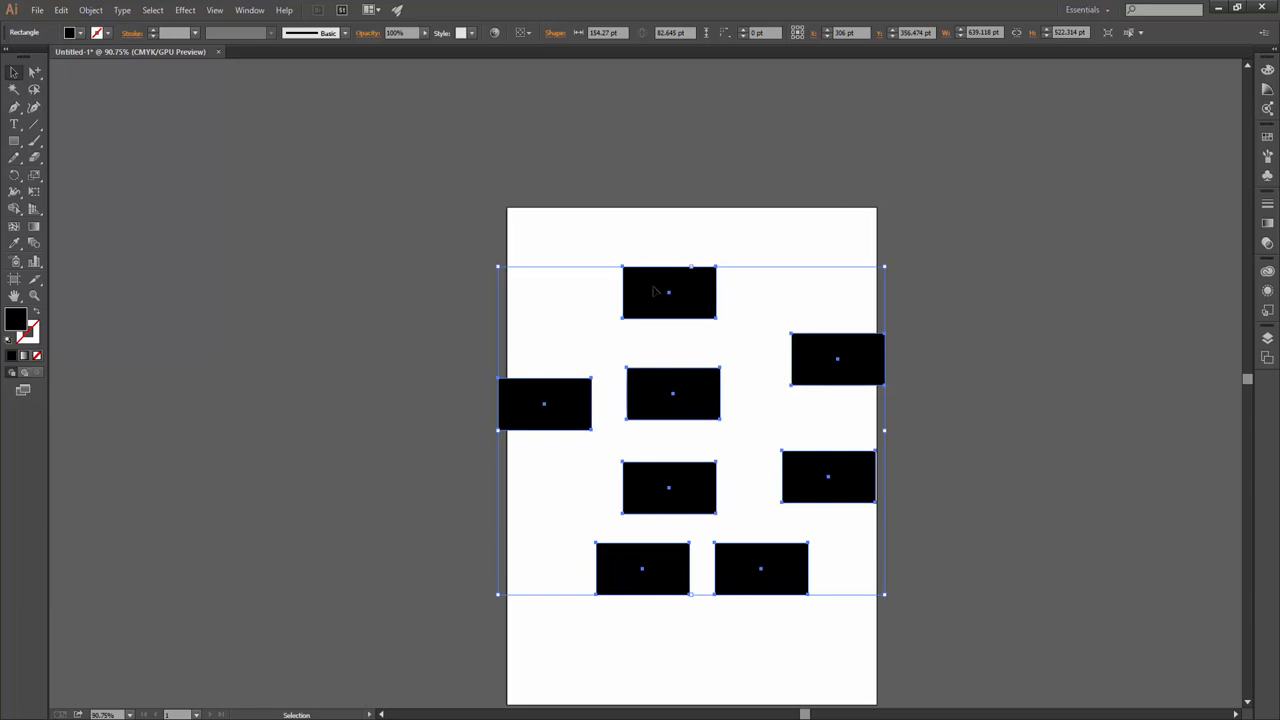
left_click(34, 72)
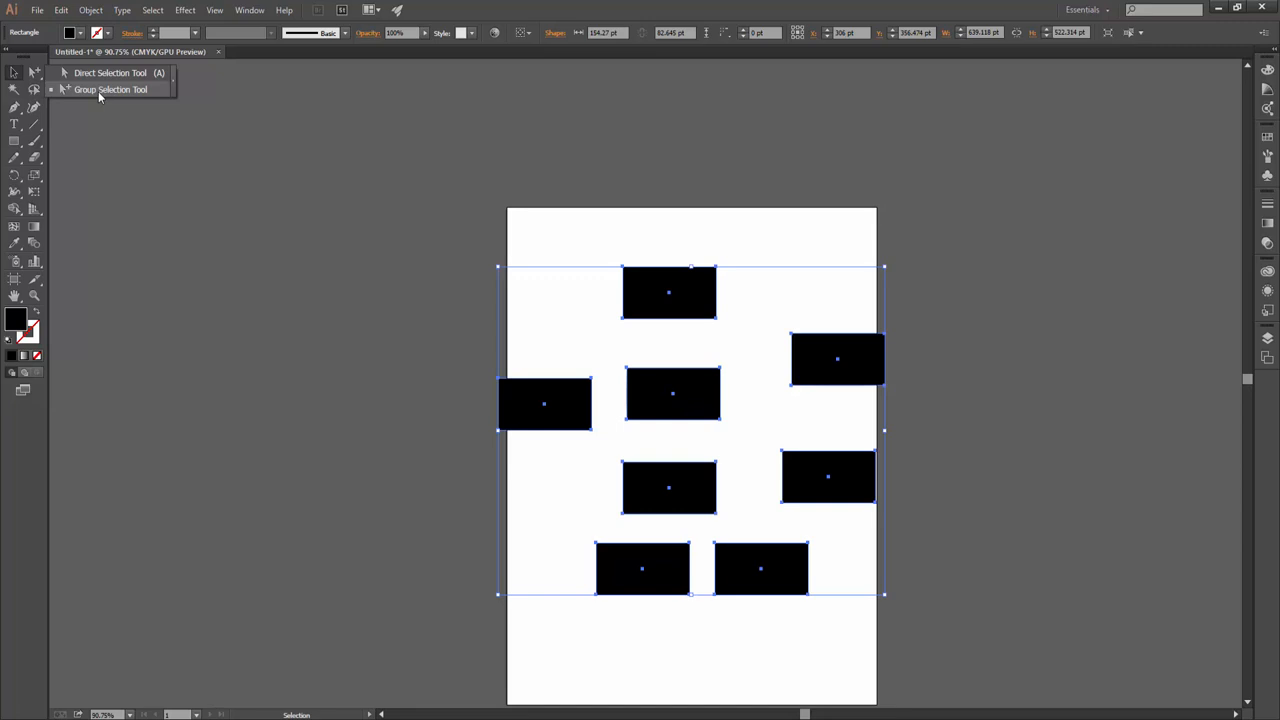
left_click(98, 91)
left_click(619, 297)
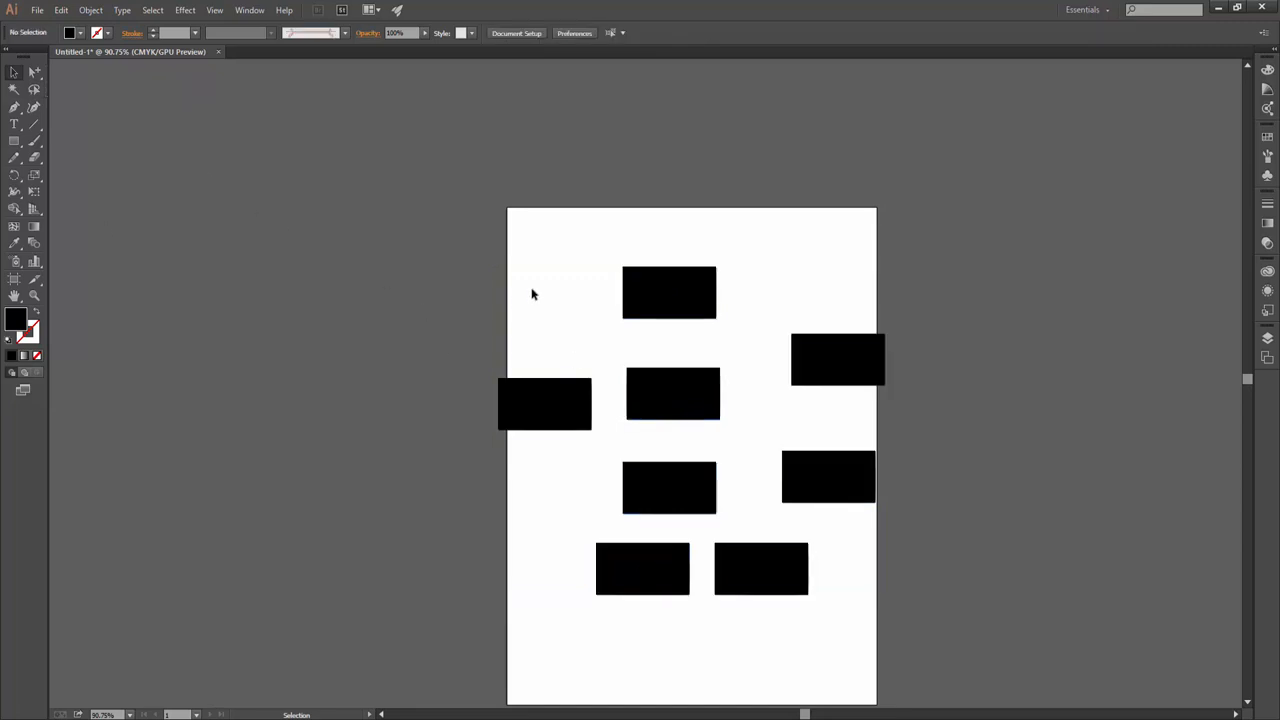
Ungroup the rectangles and select only the topmost one
left_click(681, 304)
right_click(679, 303)
left_click(723, 384)
left_click(735, 338)
left_click(660, 290)
left_click(628, 214)
left_click(632, 280)
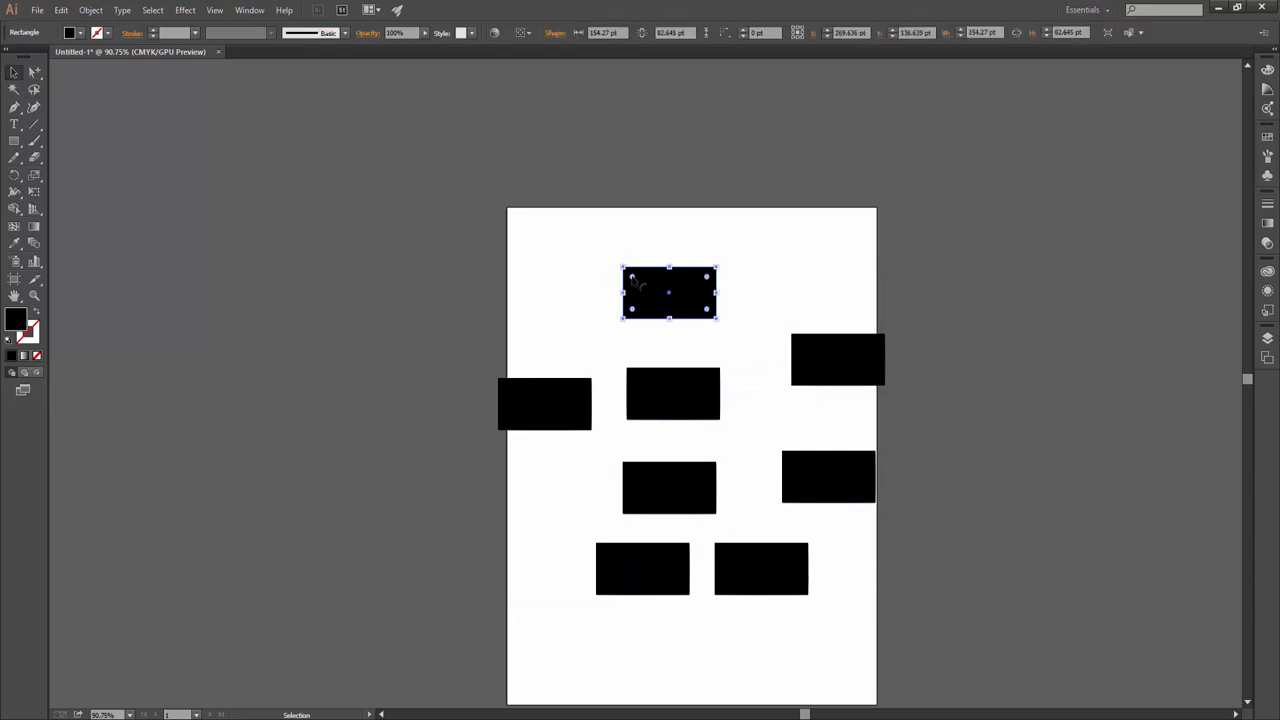
Examine the topmost rectangle's size and corner properties in the Transform settings, and close them
double_click(632, 278)
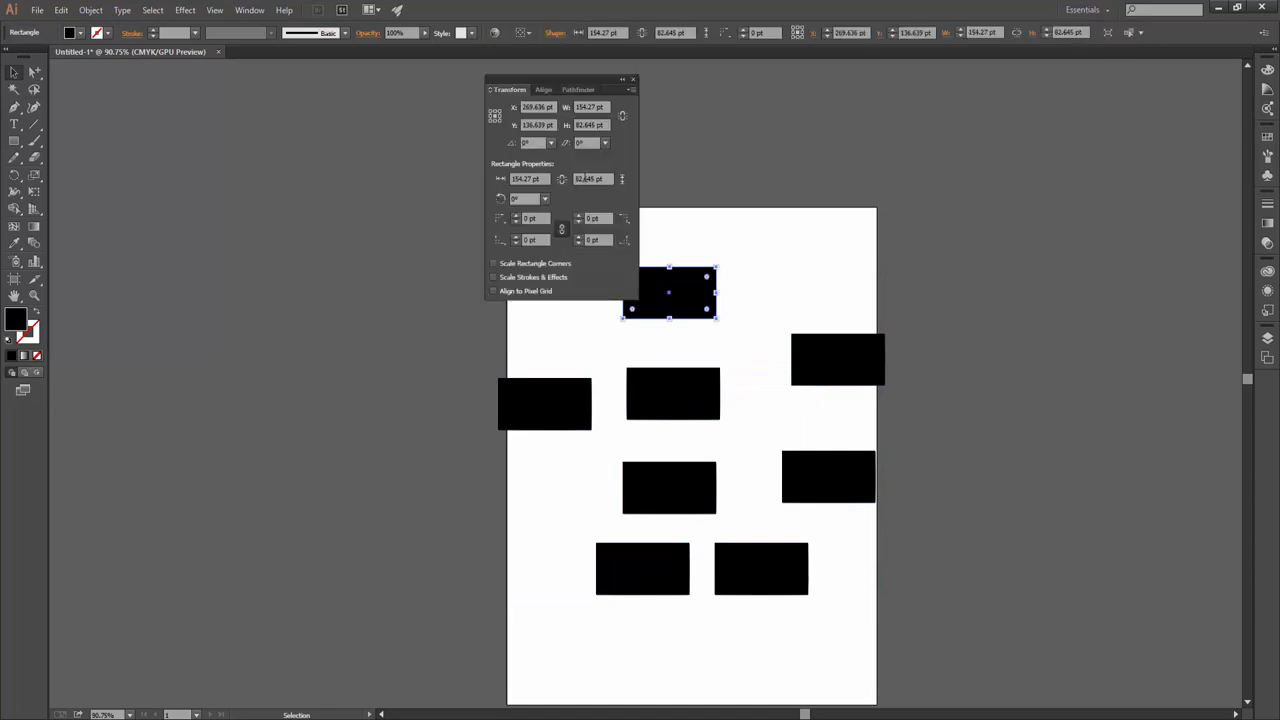
left_click(526, 178)
left_click(632, 79)
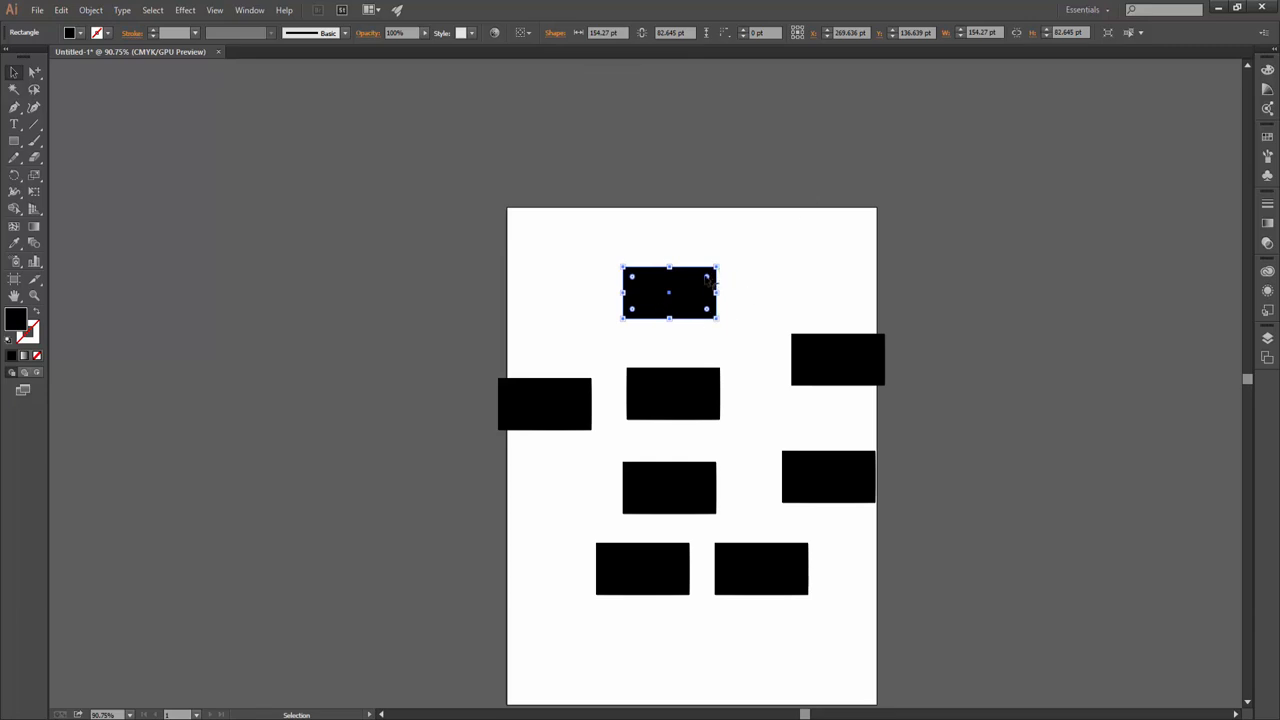
Set the topmost rectangle's corner radius to about 30 pt and its corner type to Inverted Round
left_click_drag(707, 278, 698, 285)
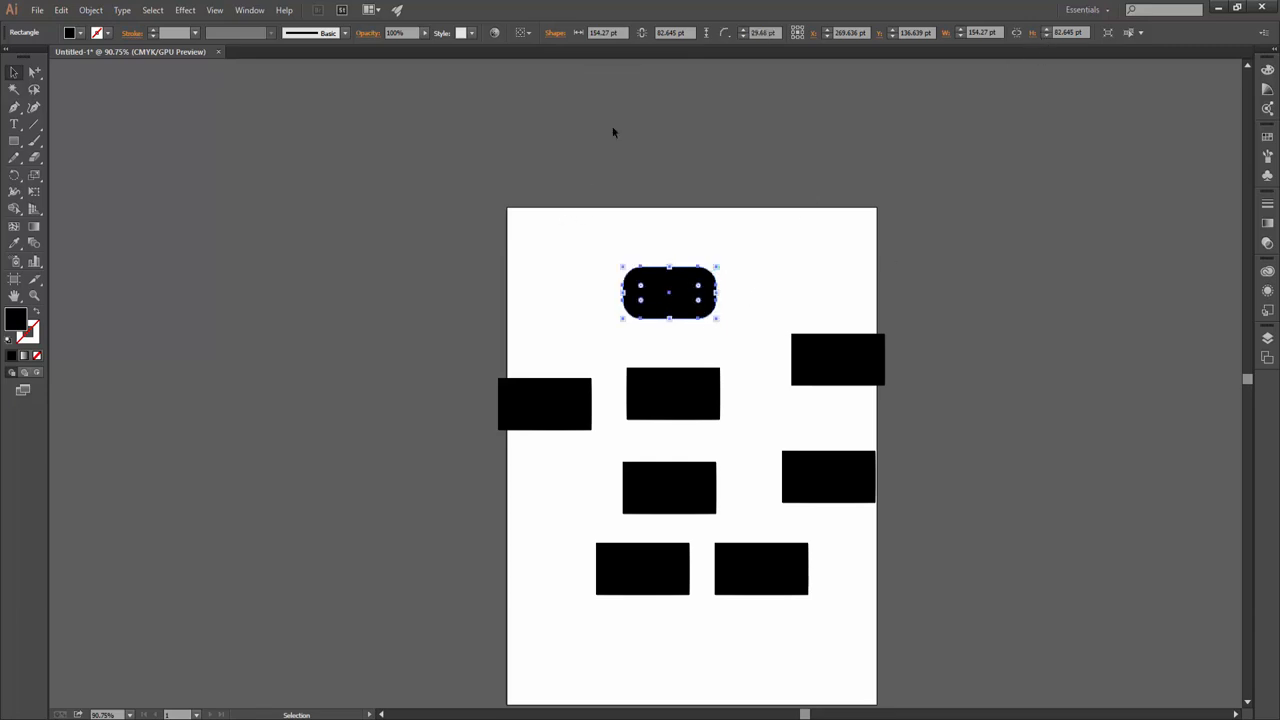
left_click(727, 36)
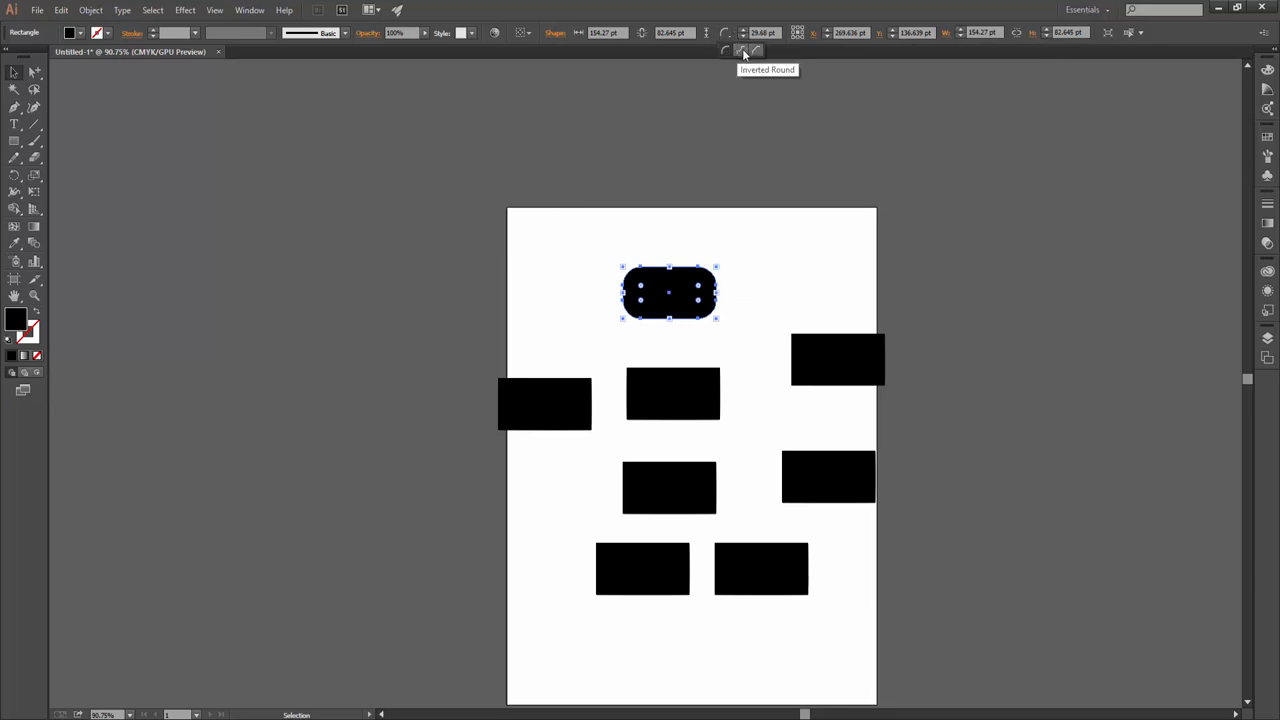
left_click(740, 51)
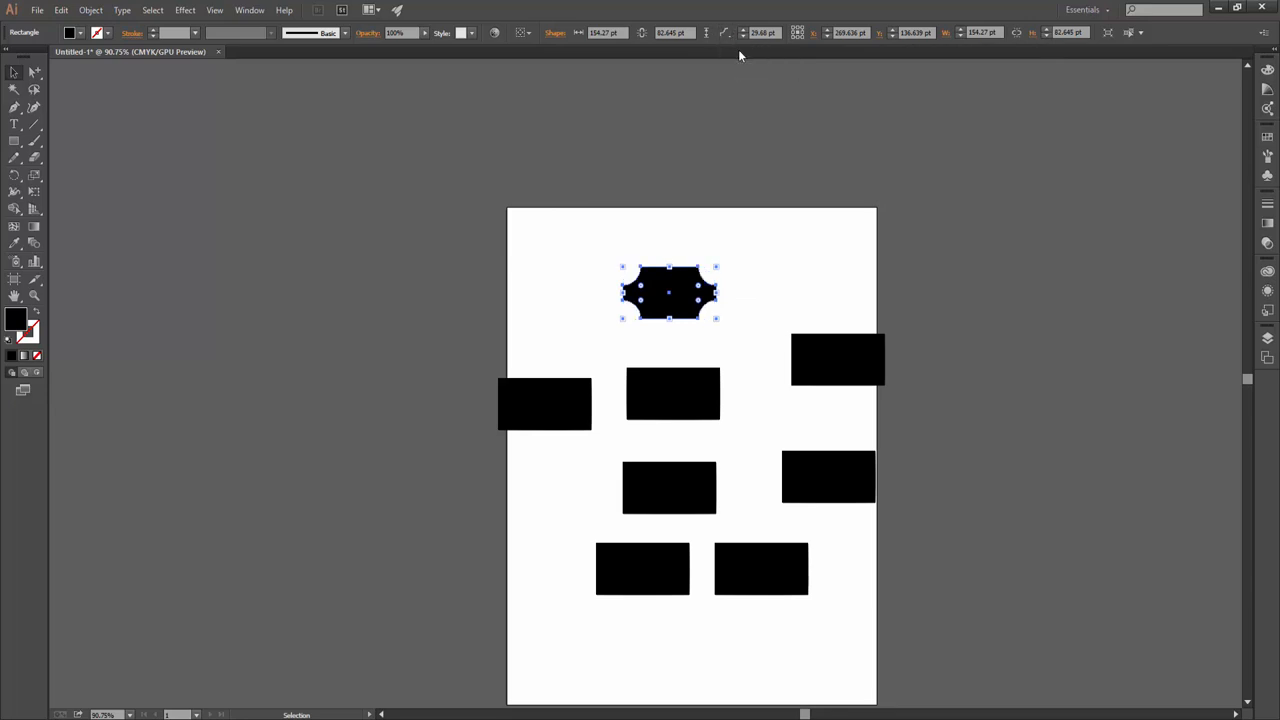
Change the topmost rectangle's corner type to Chamfer and deselect it
scroll(690, 290, "up", 3)
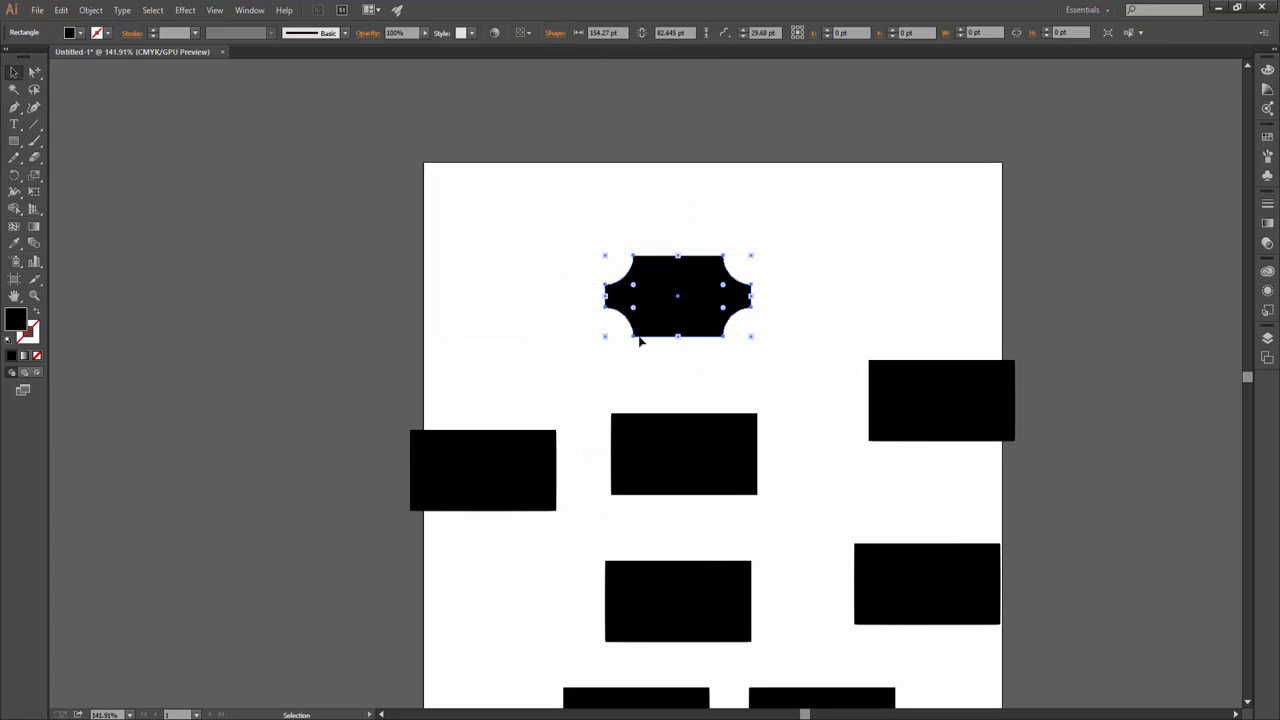
left_click(727, 34)
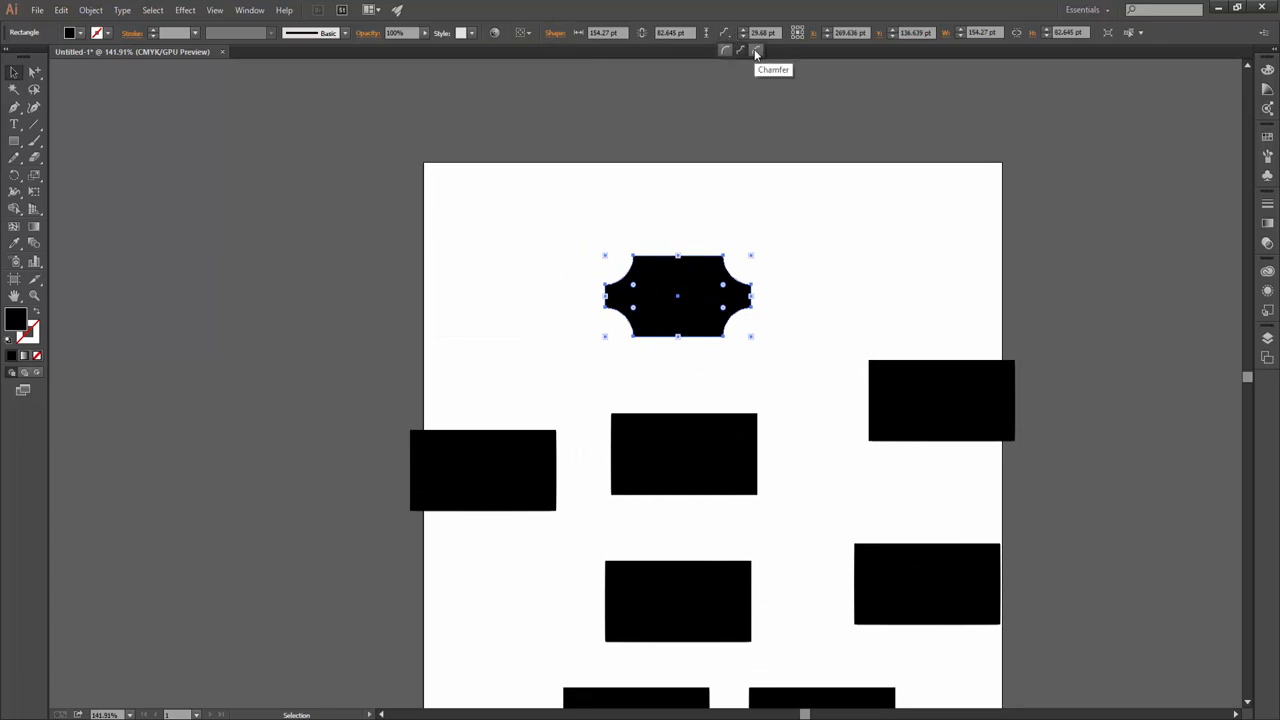
left_click(755, 52)
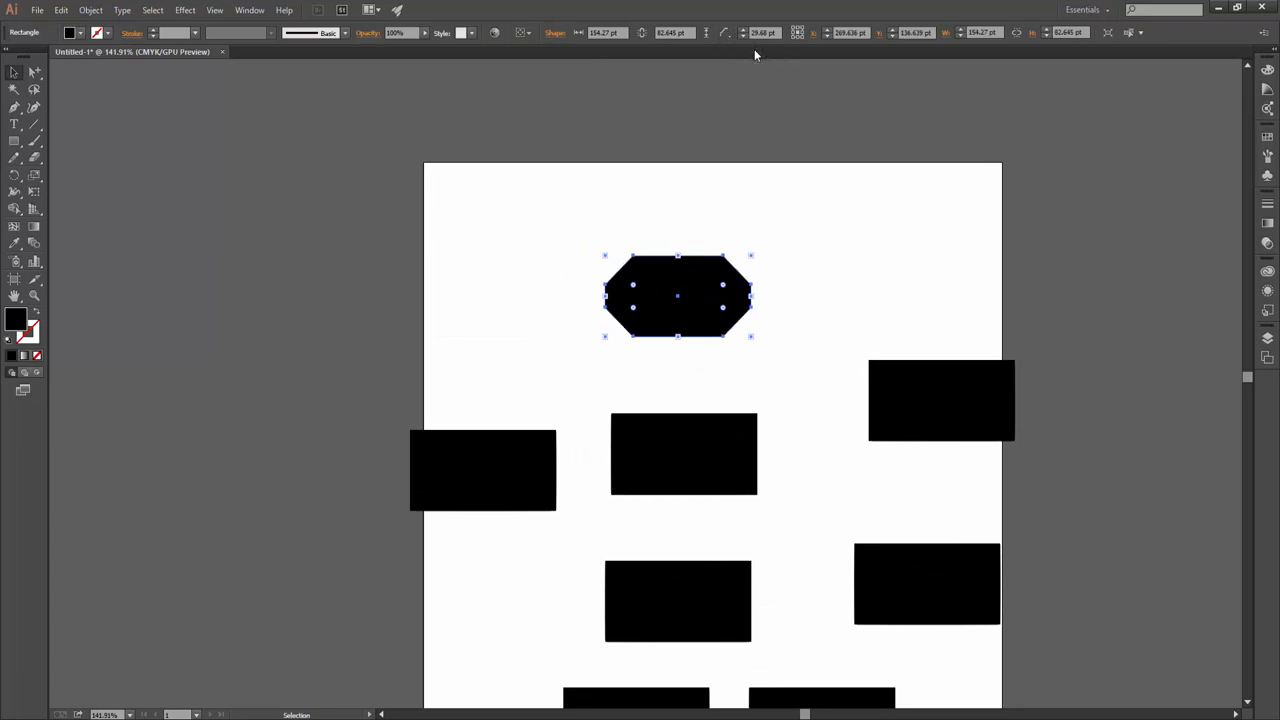
left_click(782, 129)
left_click(37, 74)
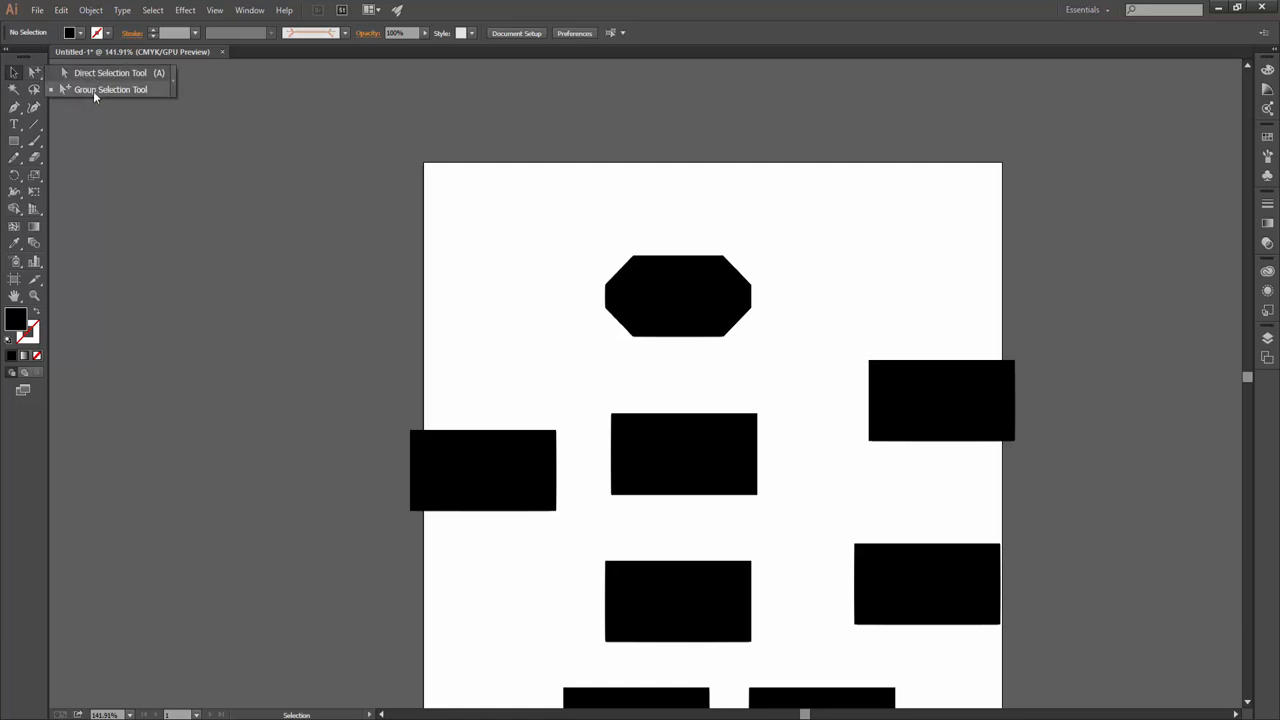
left_click(82, 90)
left_click_drag(806, 186, 456, 630)
left_click(849, 309)
scroll(849, 265, "down", 3)
left_click_drag(928, 323, 831, 271)
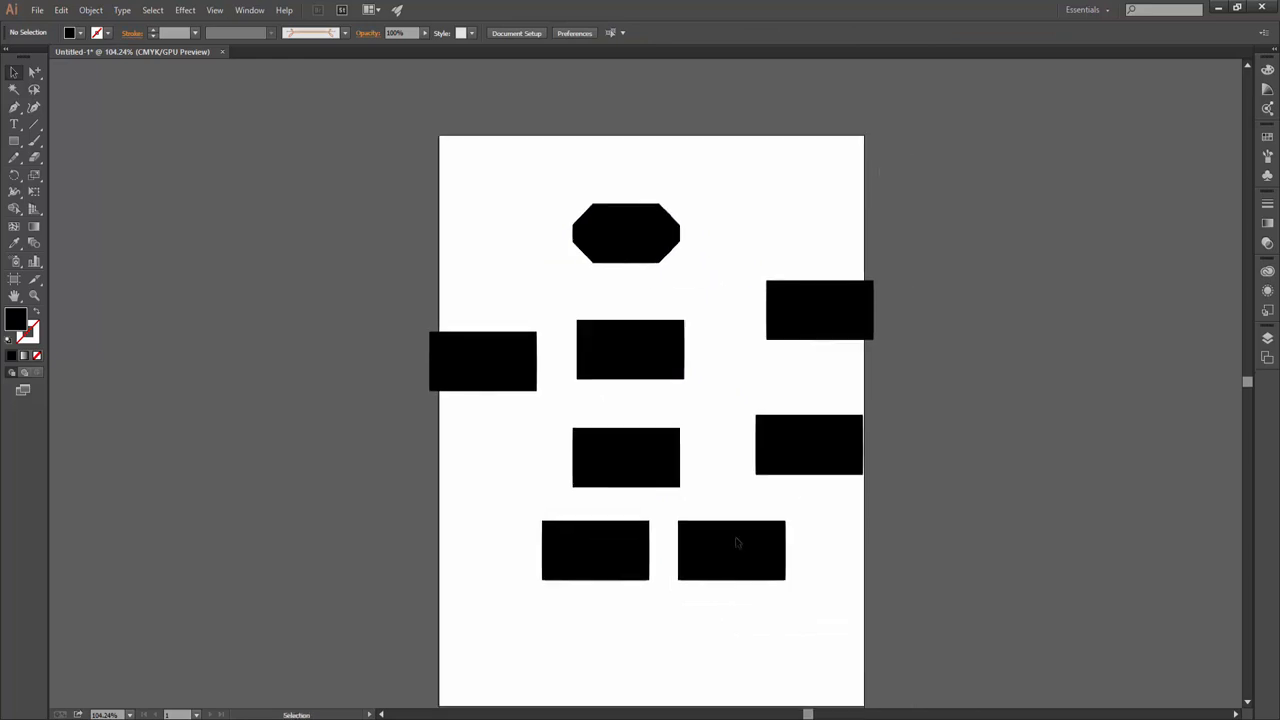
Select the right-hand column's two rectangles and the lower one beside them, and align their horizontal centres
left_click_drag(880, 167, 688, 608)
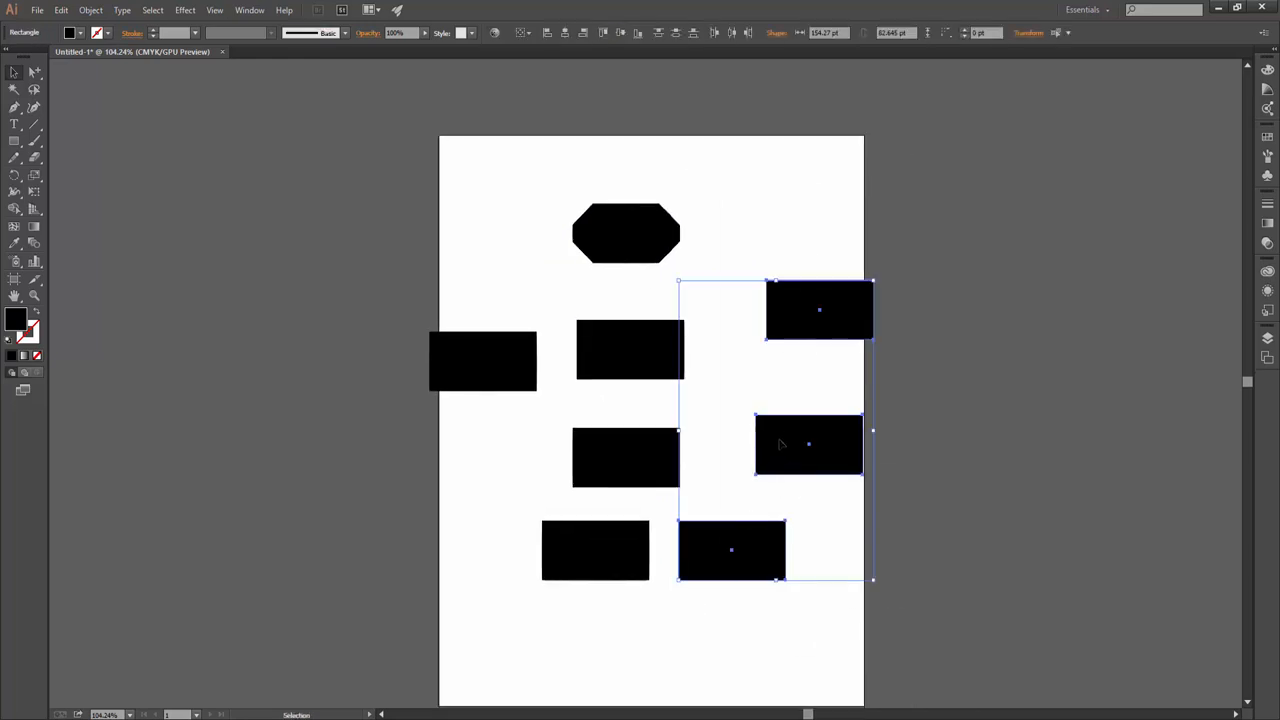
left_click_drag(906, 147, 871, 314)
left_click_drag(864, 166, 714, 597)
left_click(564, 32)
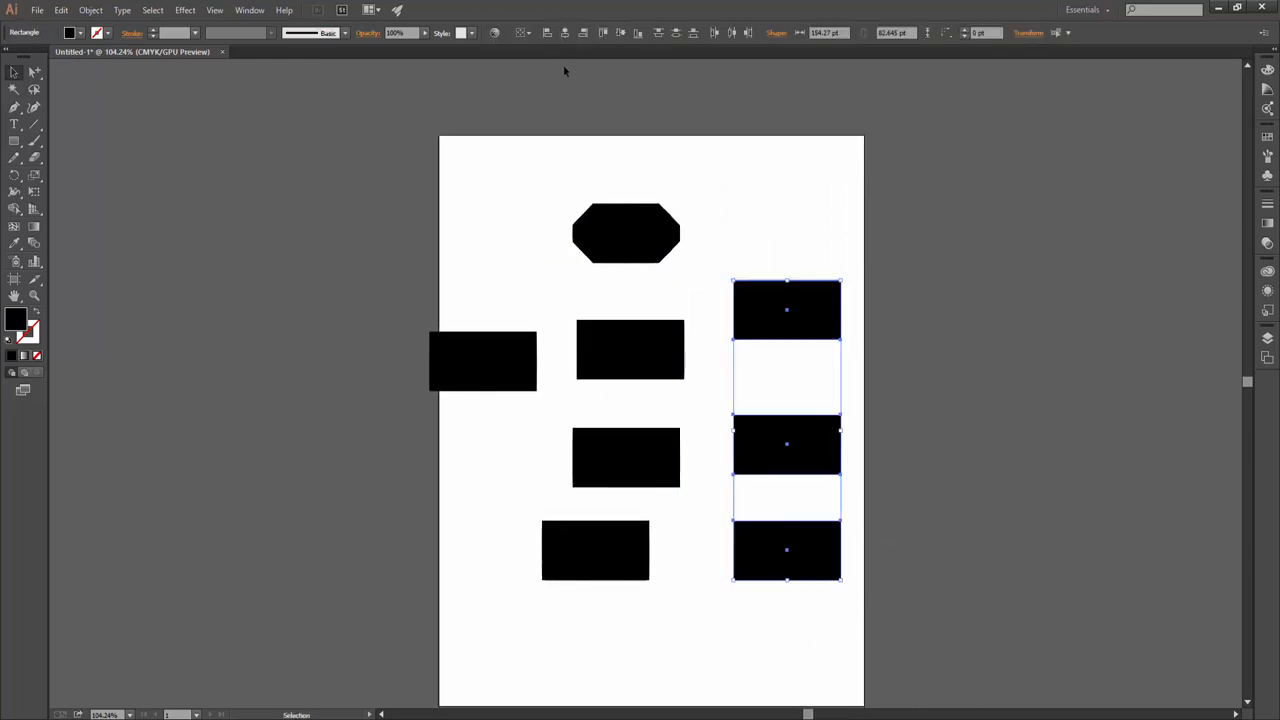
left_click(81, 33)
Move the aligned column's upper rectangle past the artboard's right edge, then move the middle one up and round its corners about 23 pt
left_click(787, 310)
left_click_drag(787, 310, 854, 272)
left_click_drag(788, 418, 752, 379)
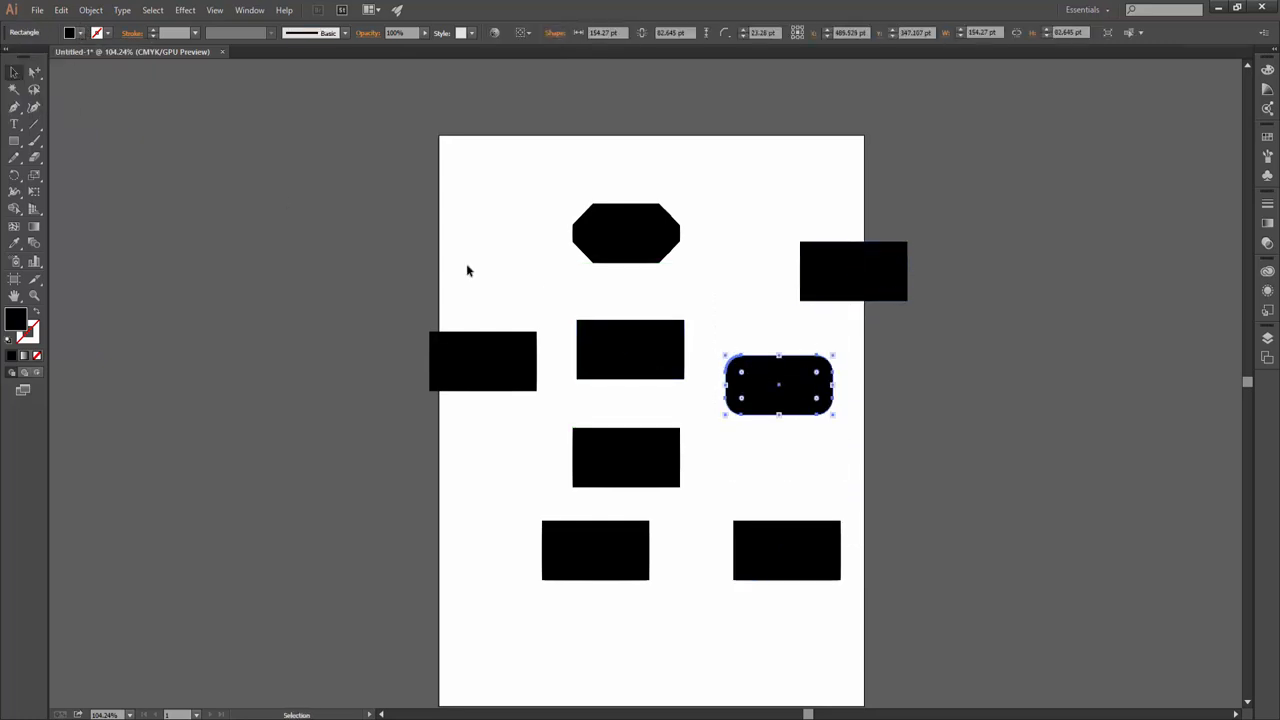
Examine the rounded rectangle's fill, stroke, brush and corner radius options
left_click(102, 35)
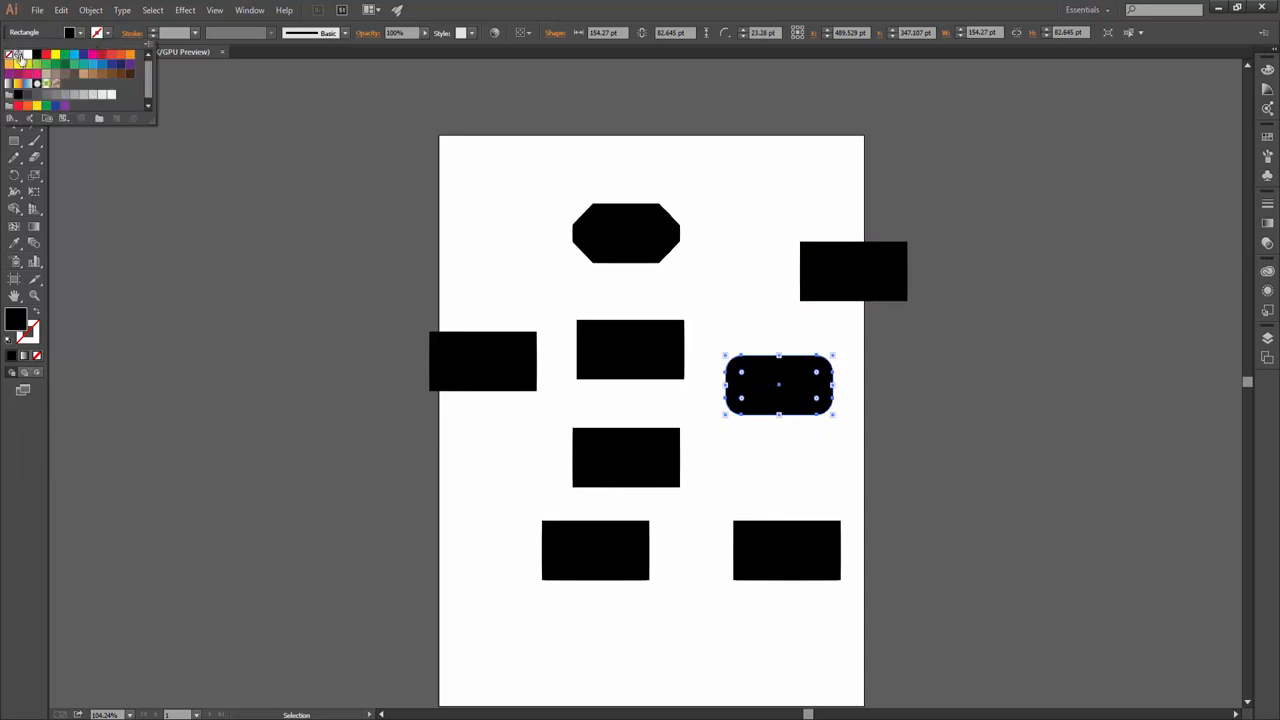
left_click(97, 35)
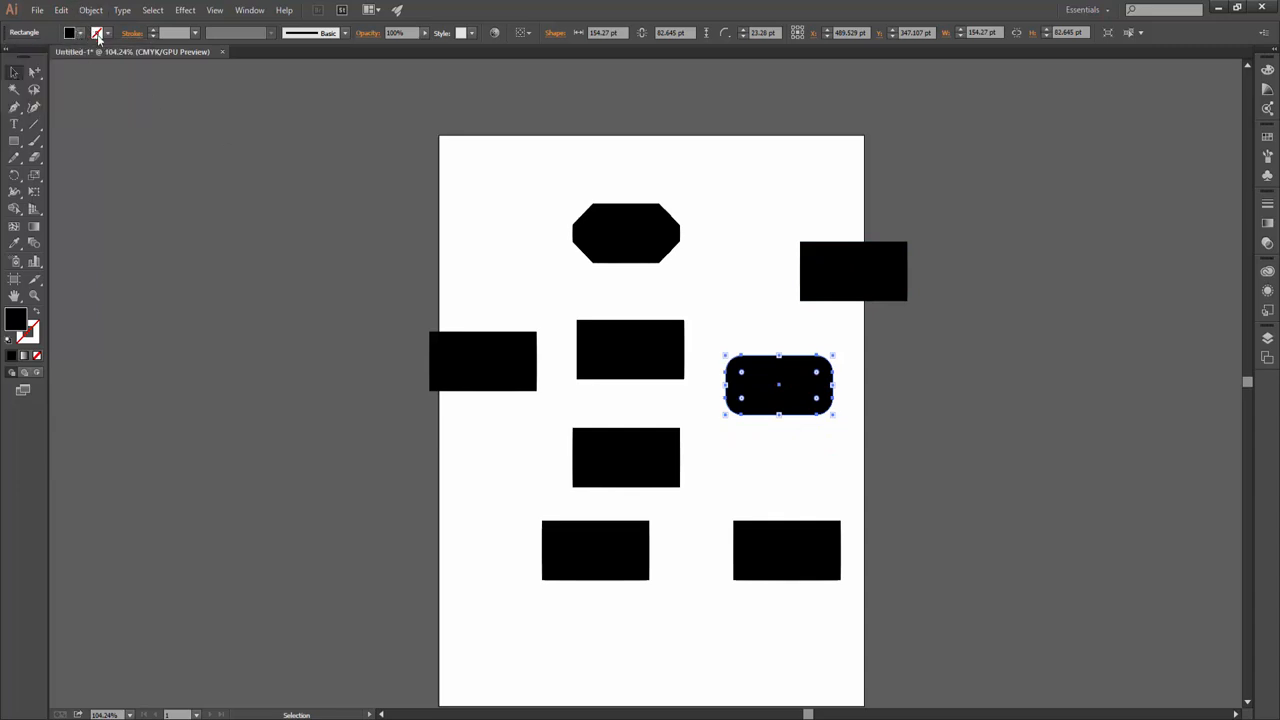
left_click(317, 33)
left_click(330, 33)
left_click(760, 36)
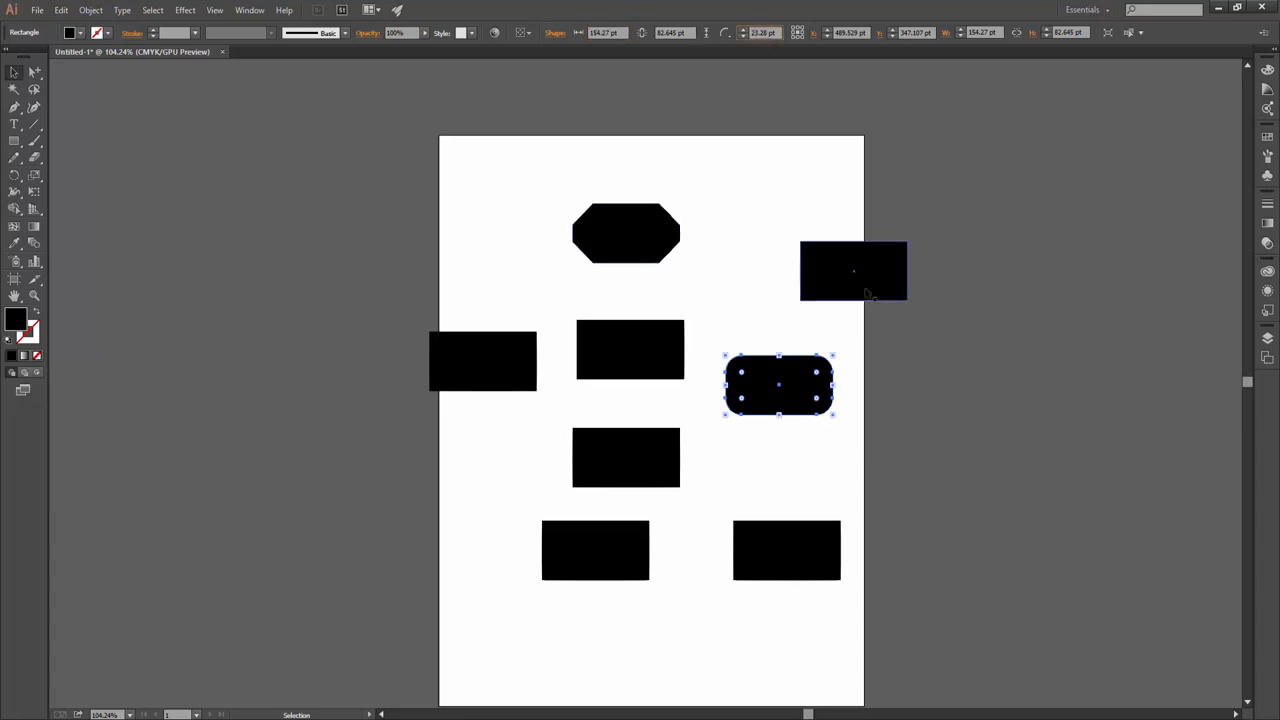
left_click(864, 286)
left_click(806, 383)
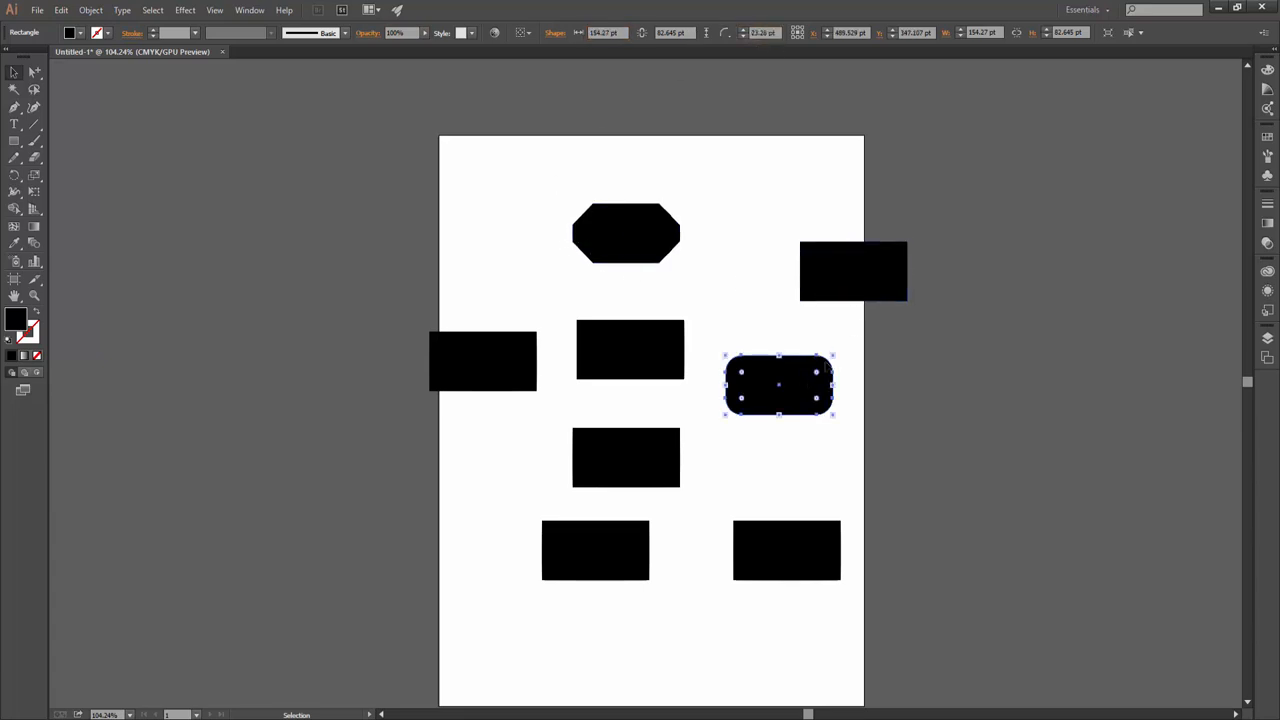
With the Direct Selection tool, shift the upper-left anchor of the rectangle below the octagon slightly inward and round all its corners
left_click_drag(34, 72, 88, 79)
left_click(623, 351)
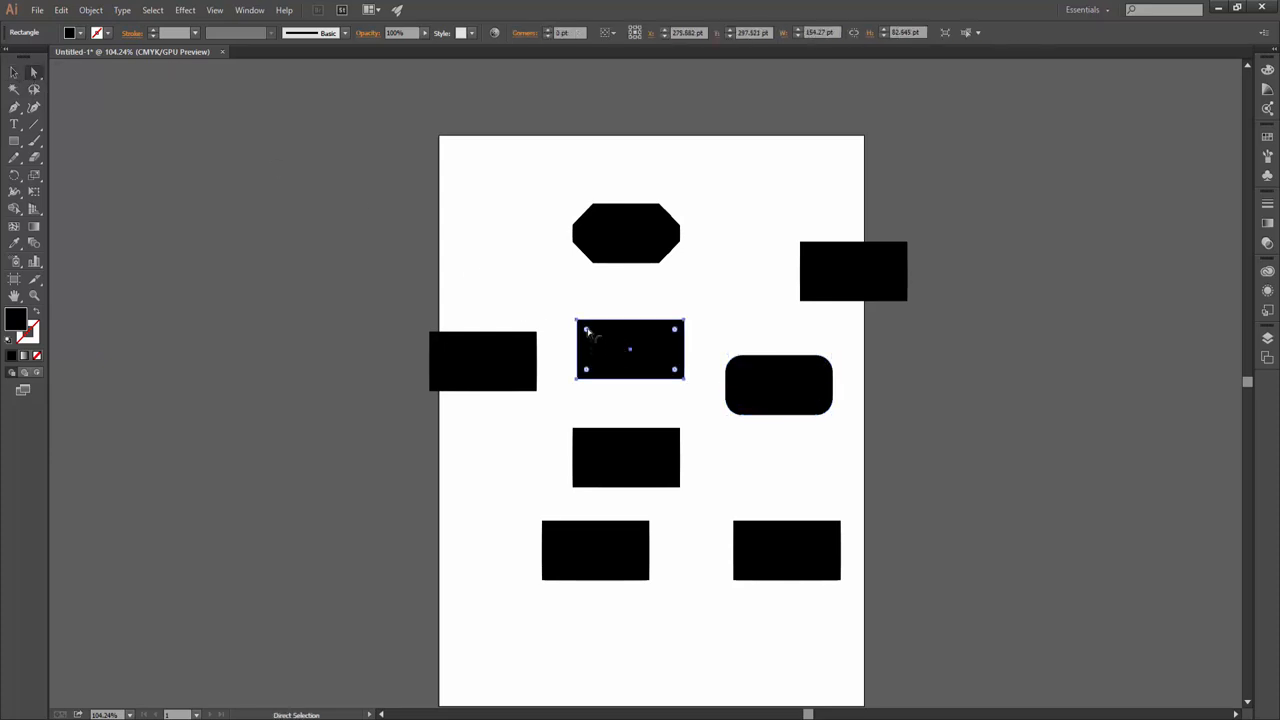
left_click_drag(576, 323, 671, 366)
key("Left")
key("Left")
key("Left")
key("Left")
key("Left")
key("Left")
key("Left")
key("Left")
key("Left")
key("Left")
key("Left")
key("Left")
key("Left")
key("Left")
key("Left")
left_click(586, 272)
left_click(624, 348)
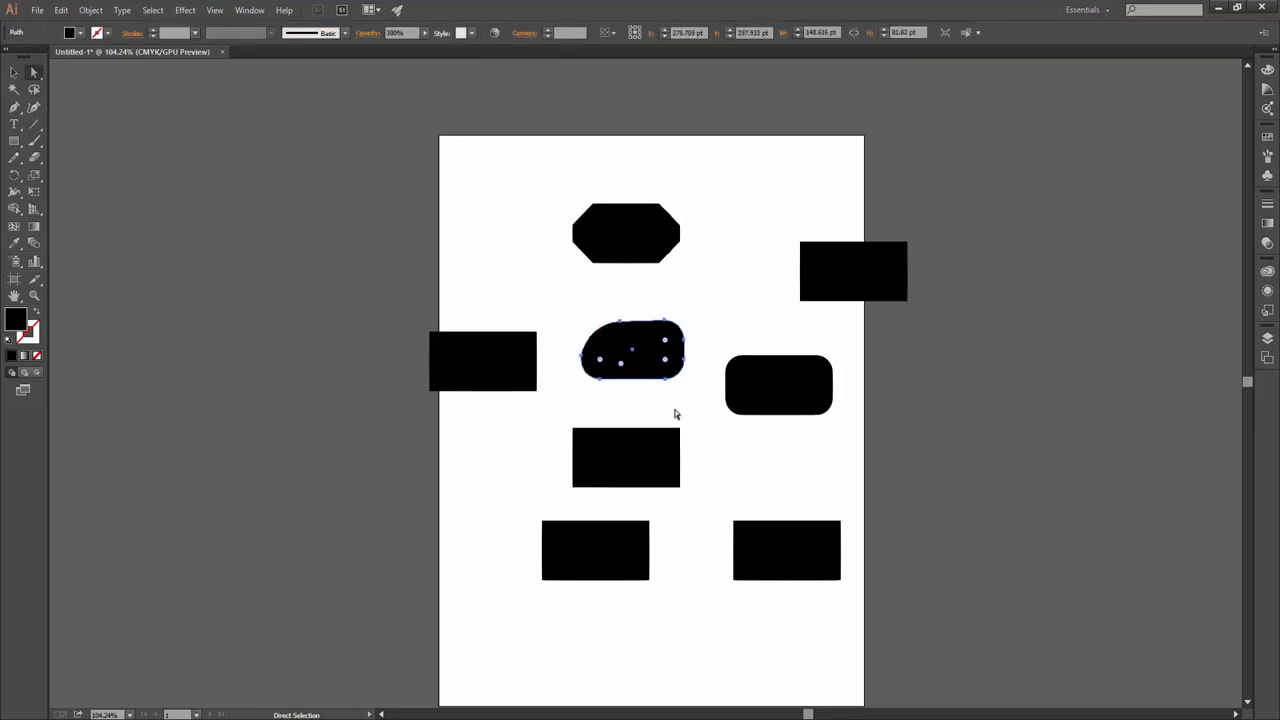
left_click(677, 411)
Select all shapes with the Group Selection tool, then reduce the selection to the rounded rectangle right of the artboard's centre
left_click(614, 365)
left_click_drag(33, 72, 75, 97)
key("ctrl+a")
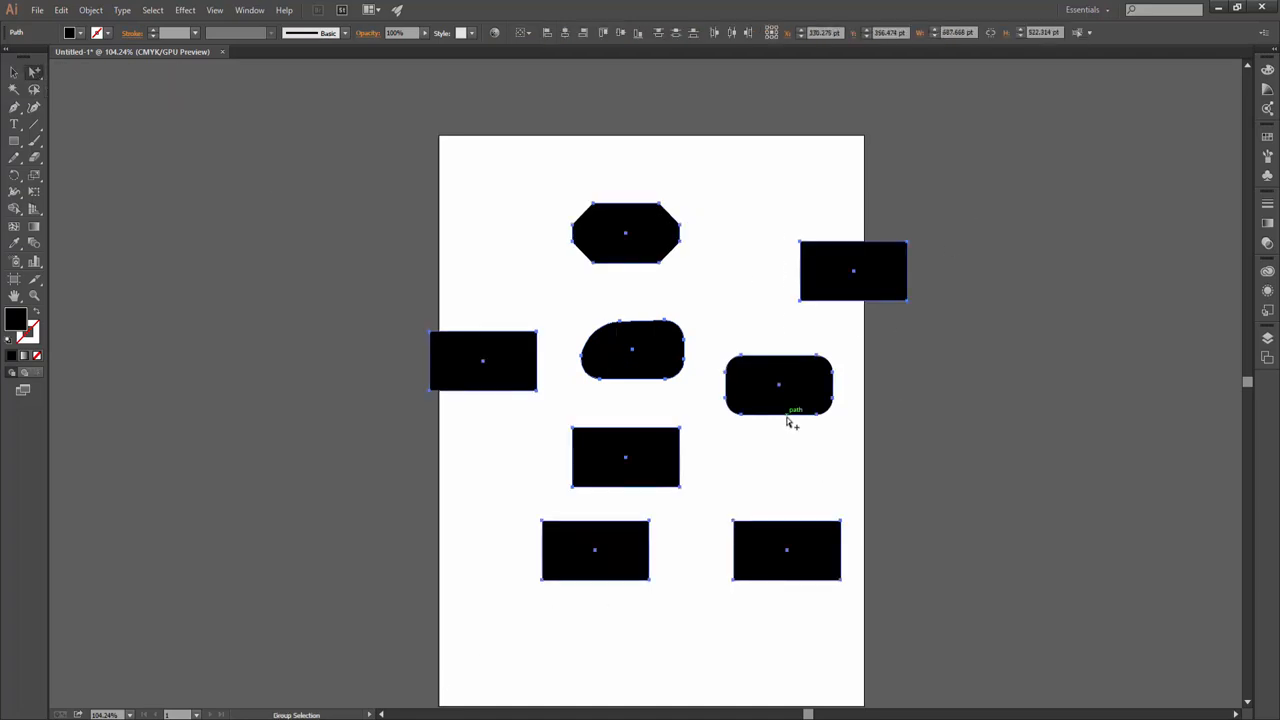
left_click(844, 512)
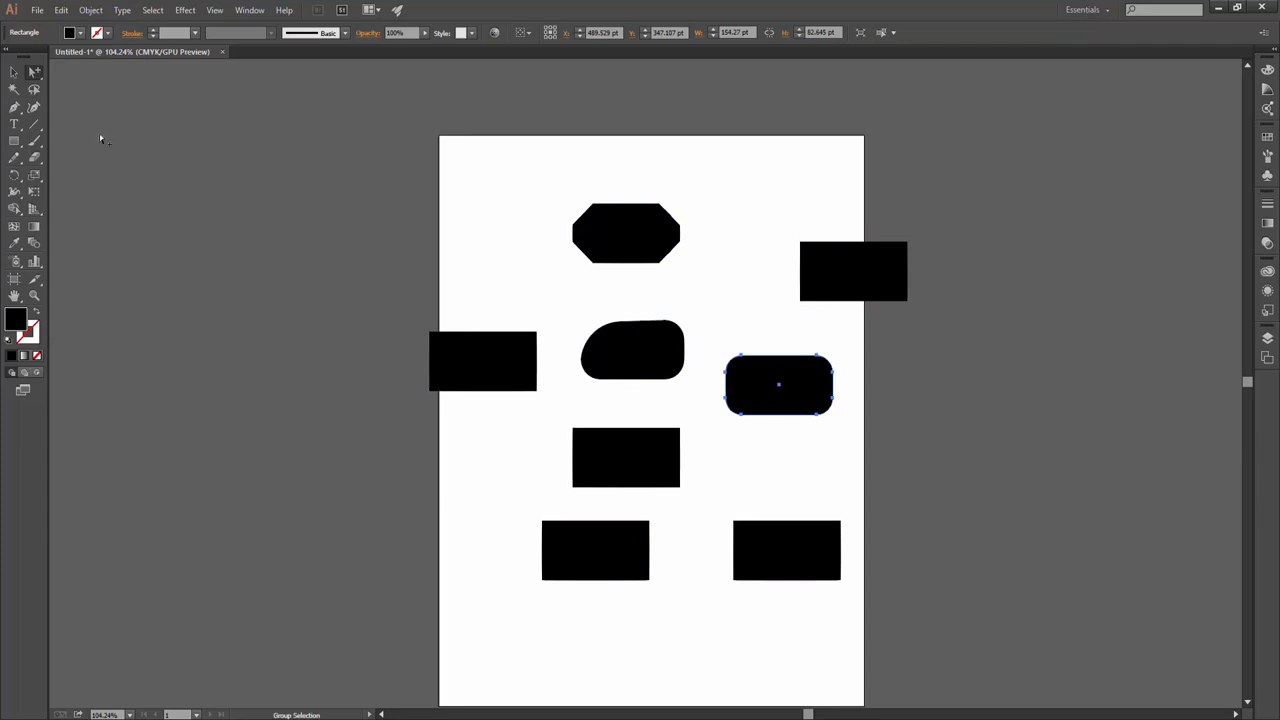
left_click(34, 89)
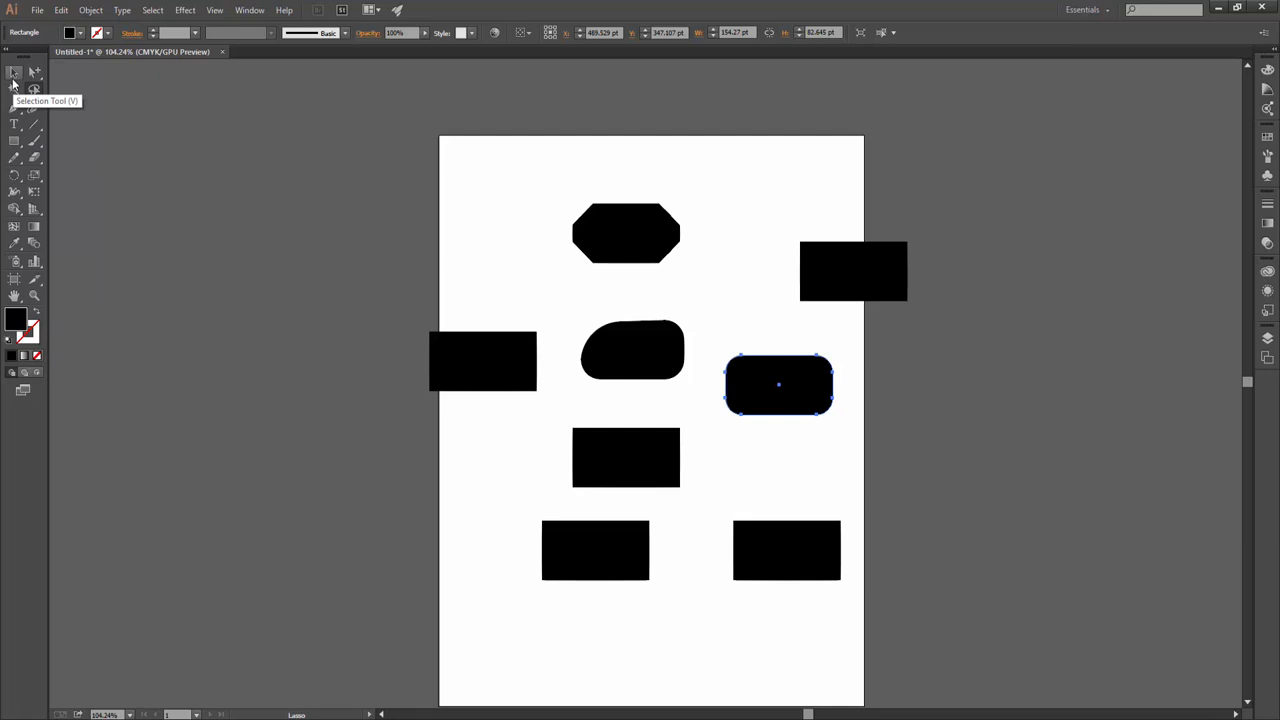
left_click(13, 80)
left_click(34, 72)
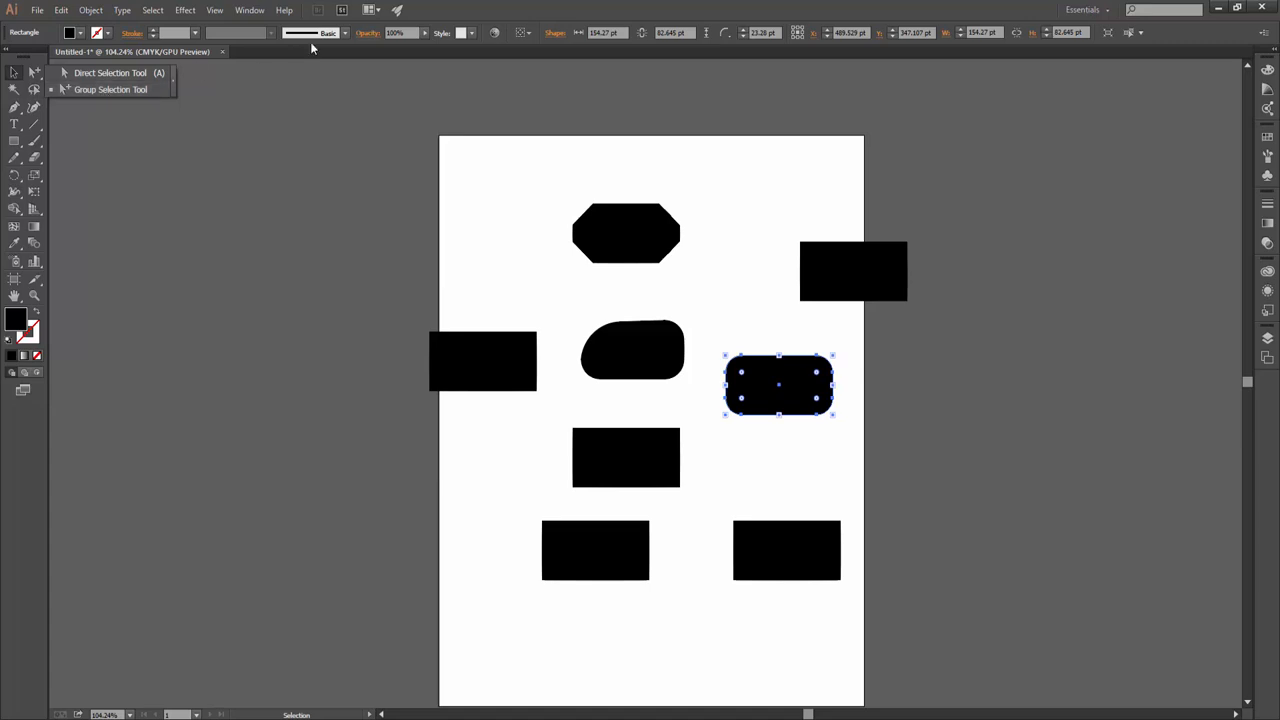
Select the octagon and the three shapes below it, align their horizontal centres, and deselect them
left_click(14, 74)
left_click_drag(320, 223, 670, 545)
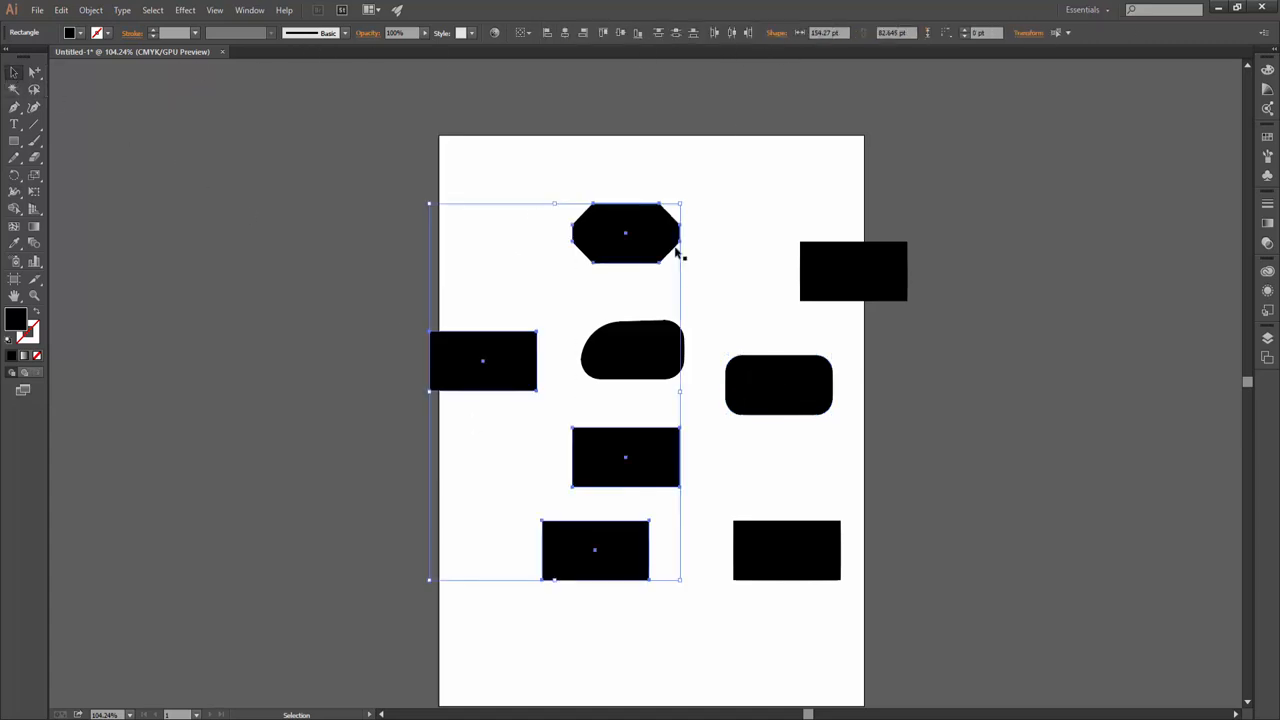
left_click(686, 588)
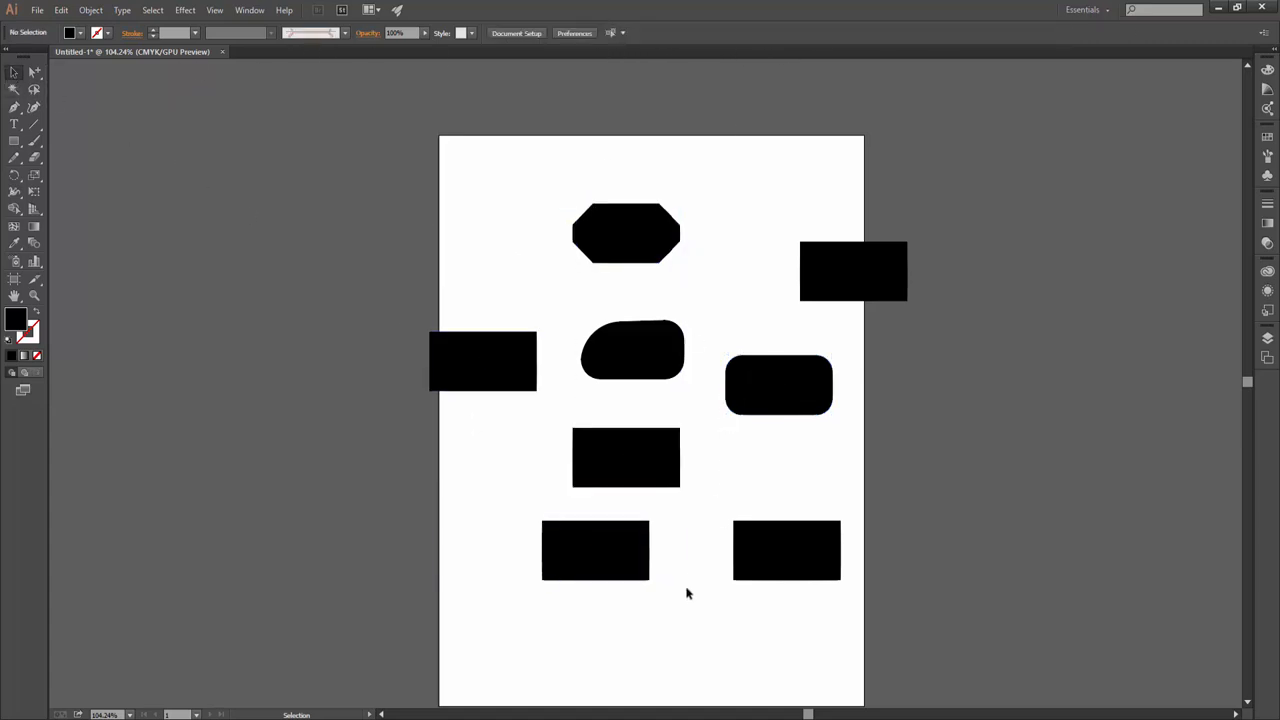
left_click_drag(688, 606, 618, 628)
left_click(564, 32)
left_click(697, 283)
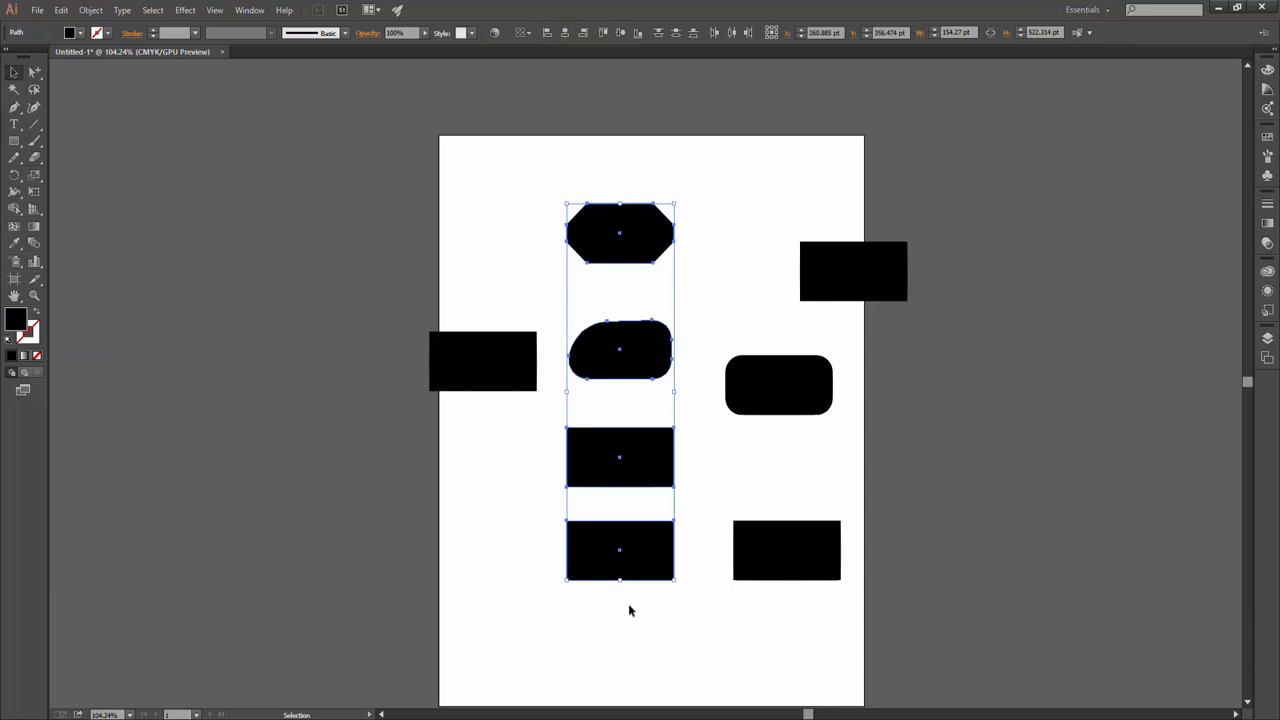
left_click(706, 420)
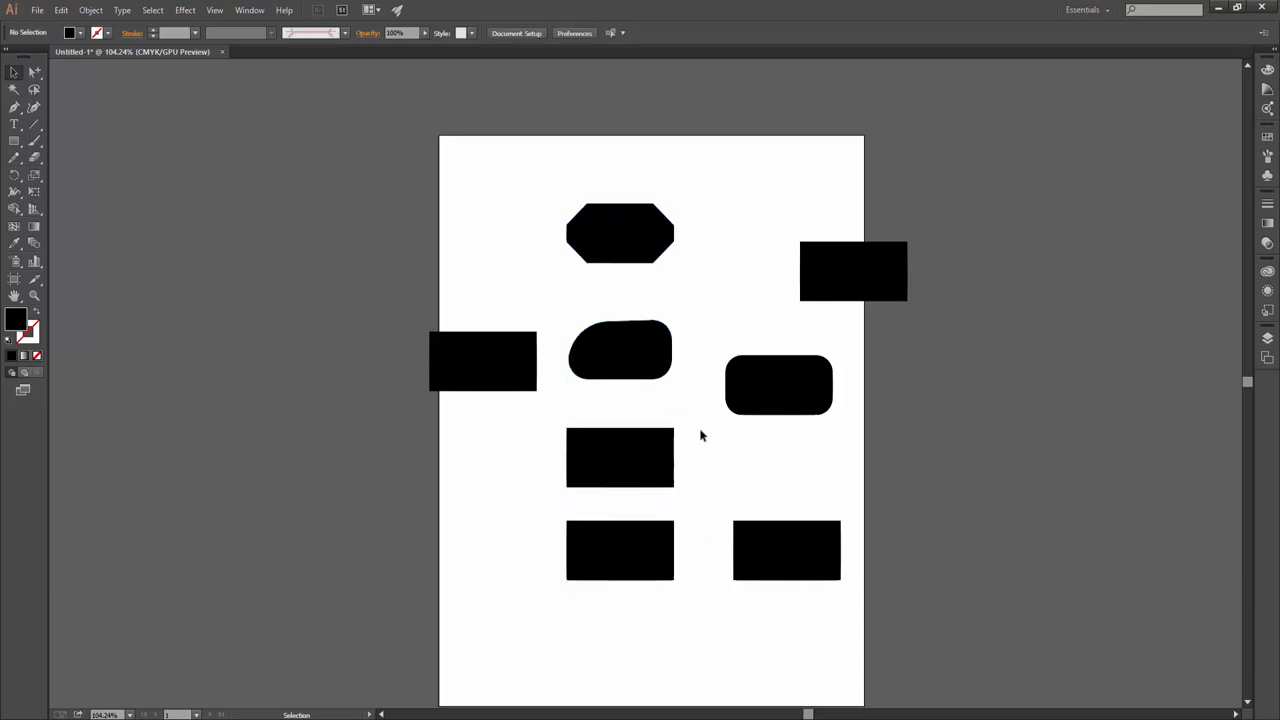
Reselect the four shapes of the central column and activate the Magic Wand tool
left_click_drag(686, 622, 590, 137)
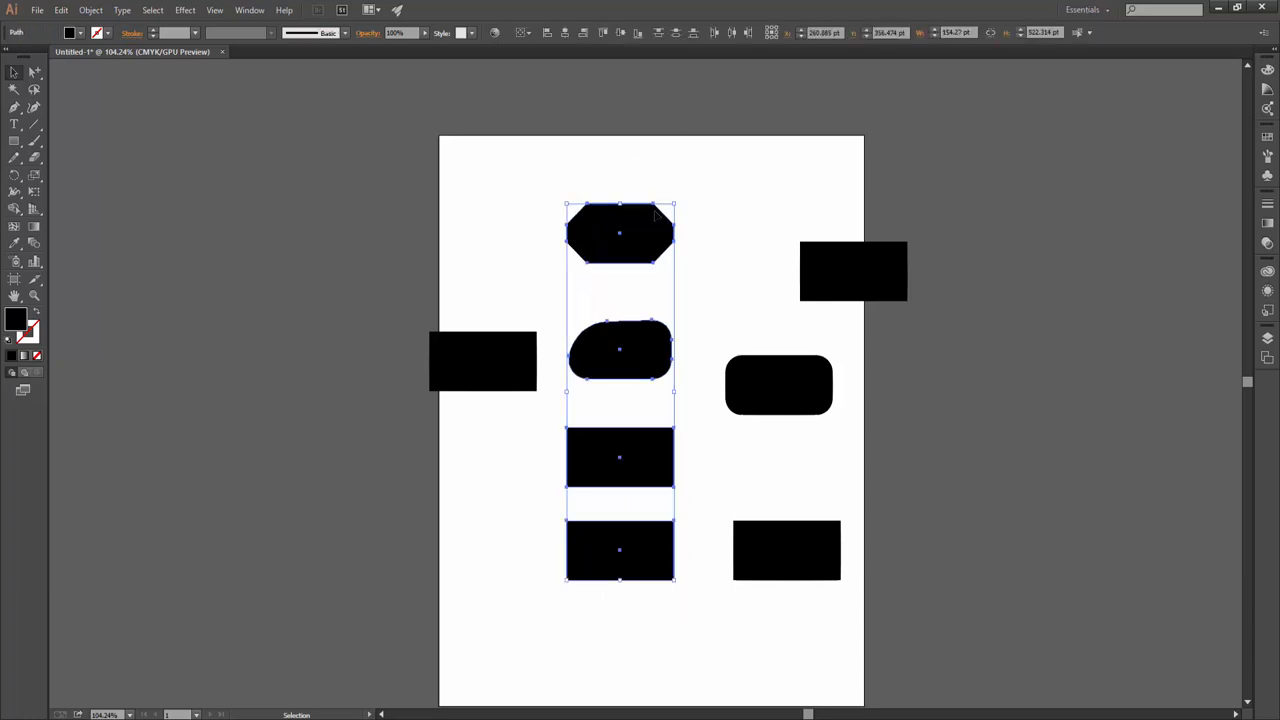
left_click_drag(34, 72, 94, 89)
left_click(15, 89)
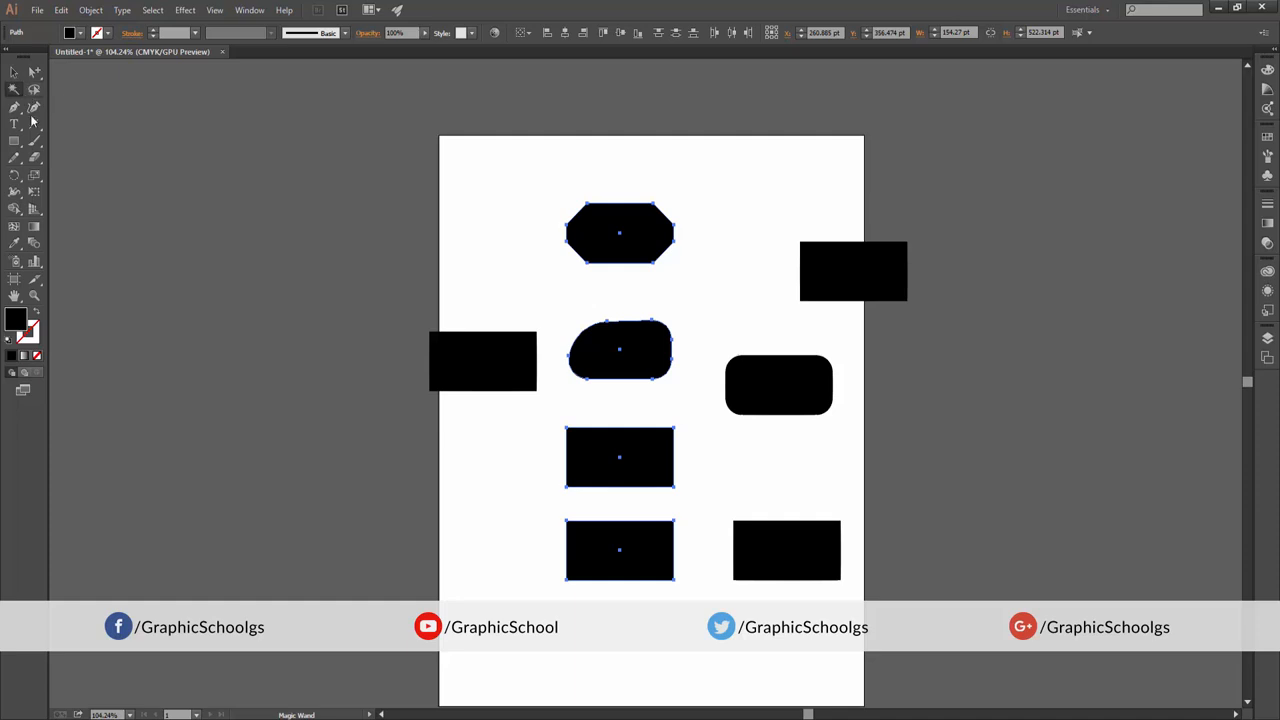